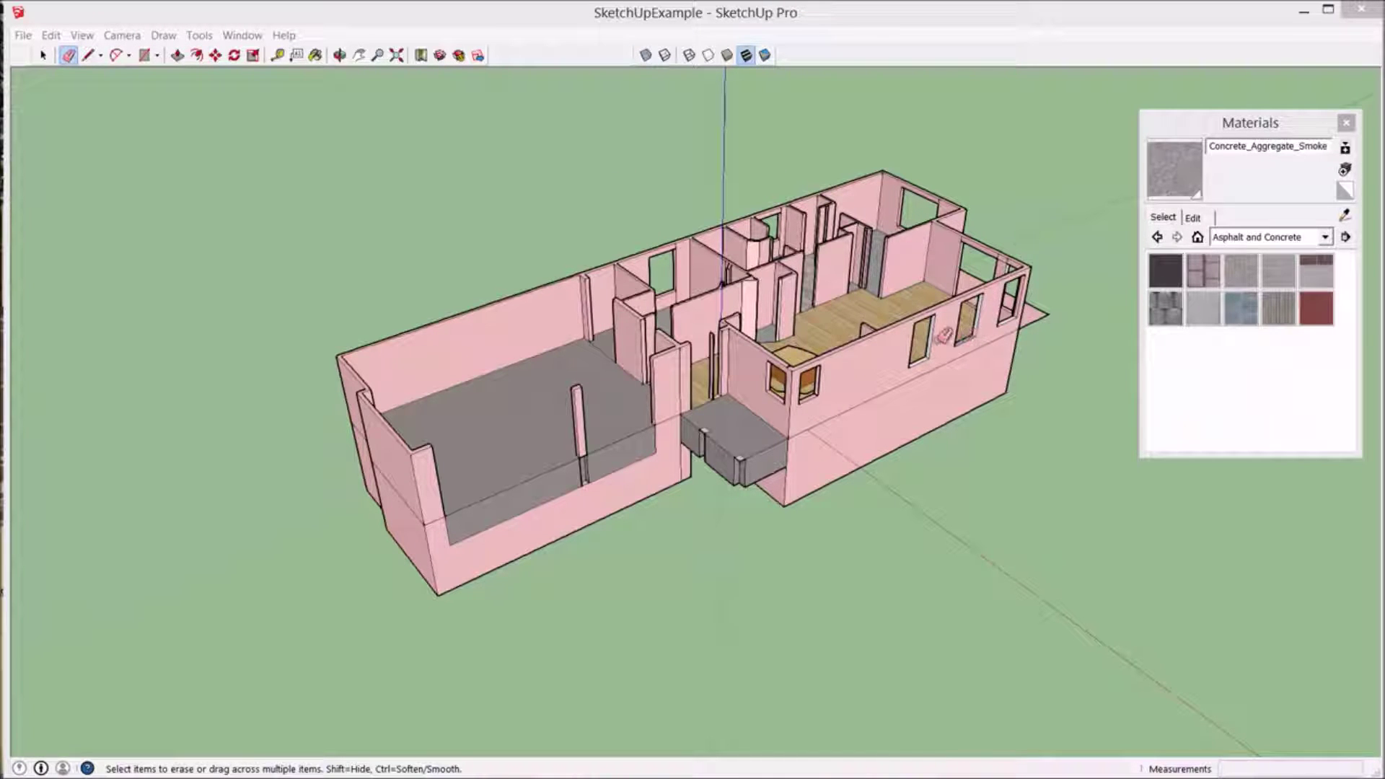
- Select the white Color_000 material from the Colors collection
middle_click_drag(943, 334, 1045, 457)
middle_click_drag(803, 427, 1003, 438)
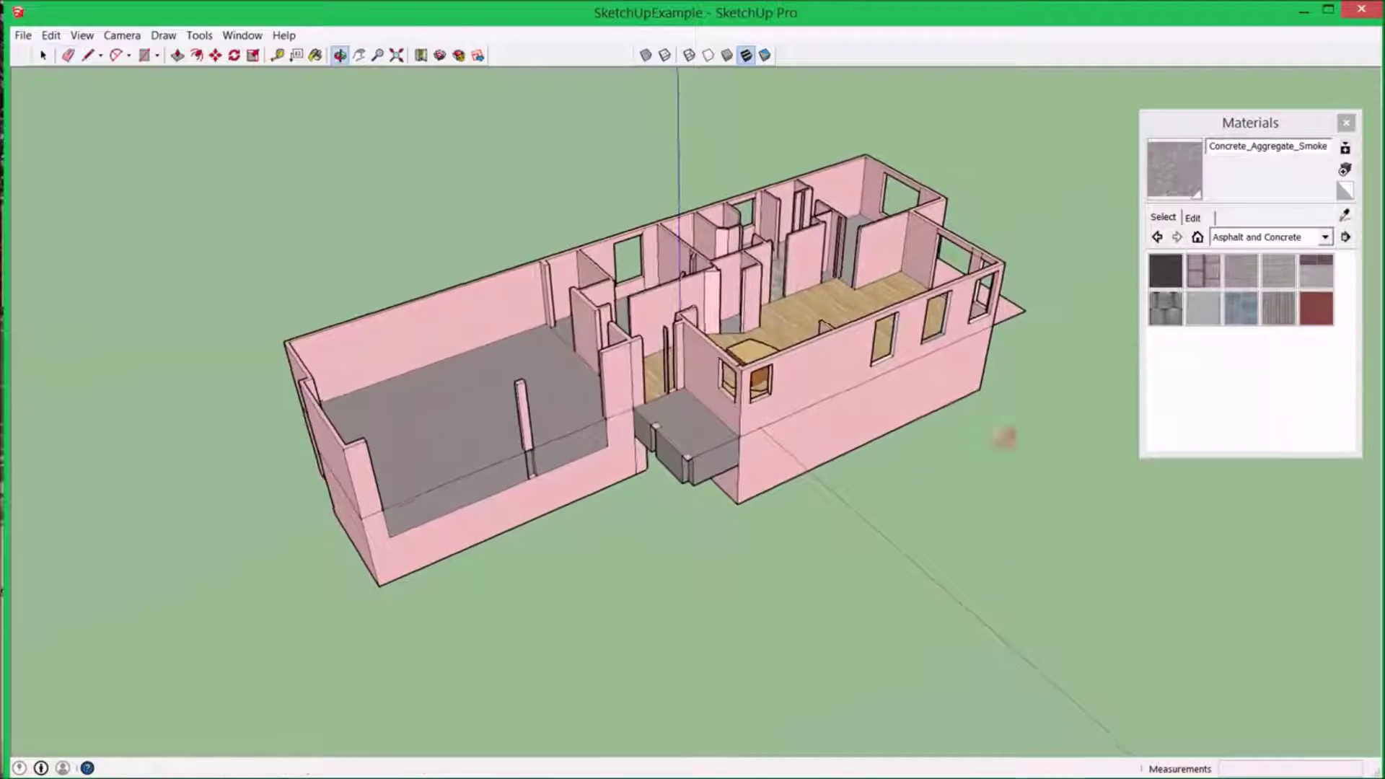
scroll(778, 378, "up", 3)
mouse_move(790, 407)
middle_mouse_down()
mouse_move(778, 309)
mouse_move(840, 247)
mouse_move(947, 272)
mouse_move(719, 275)
mouse_move(973, 274)
middle_mouse_up()
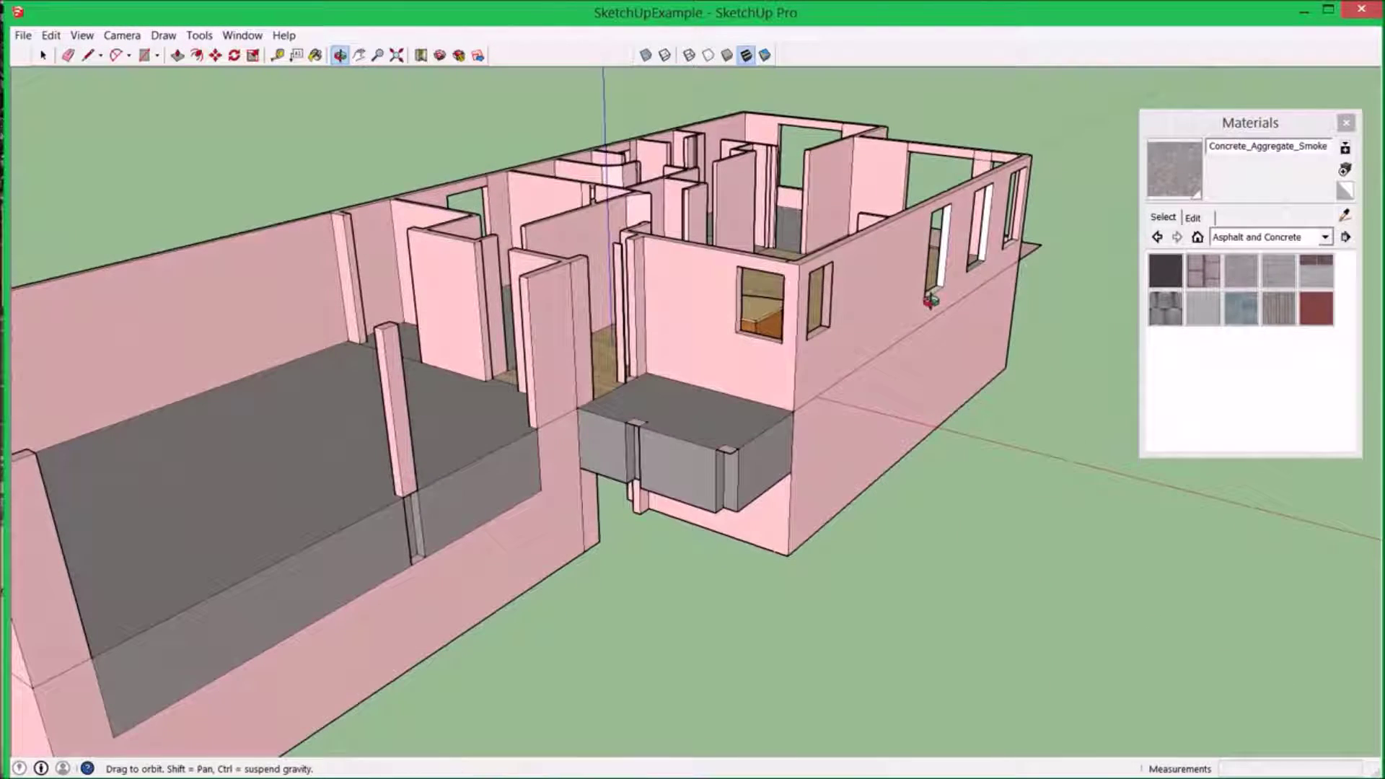
key("e")
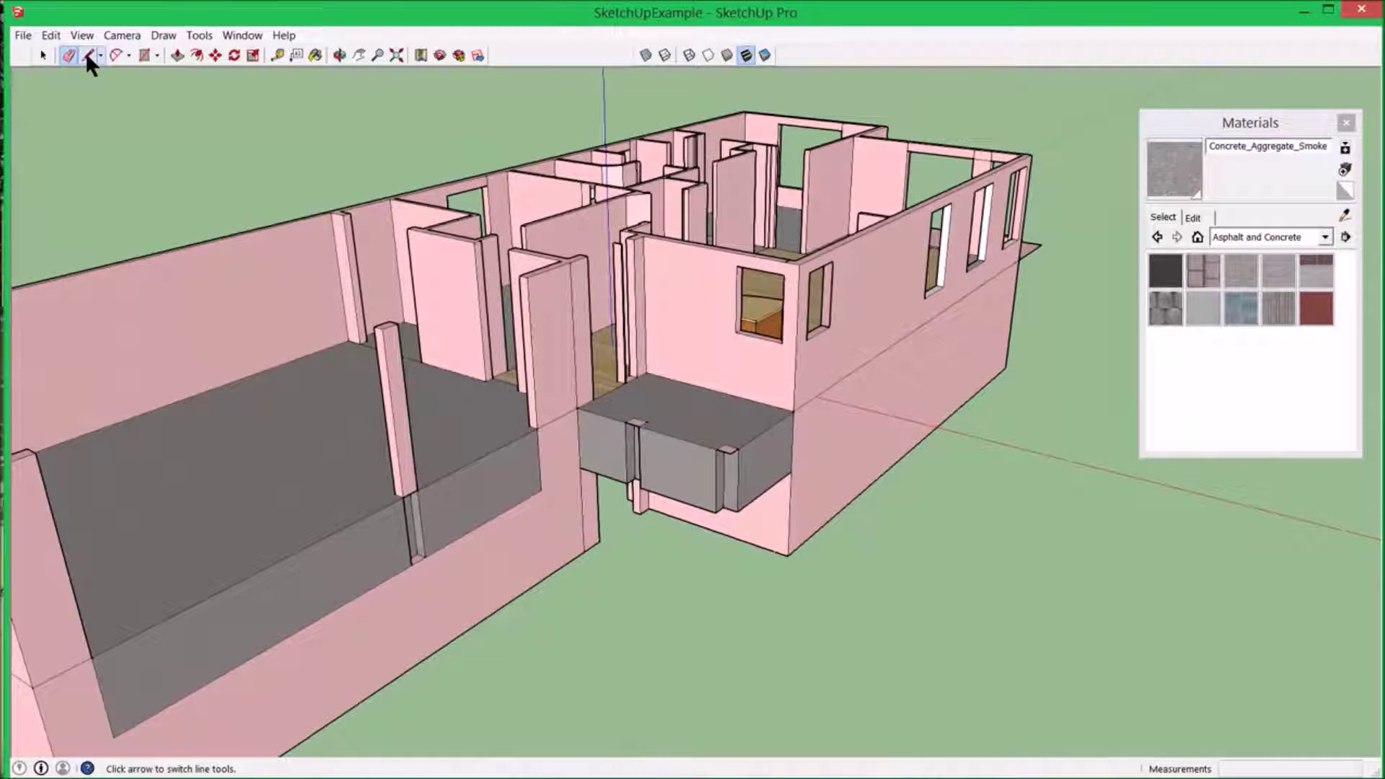
left_click(1326, 237)
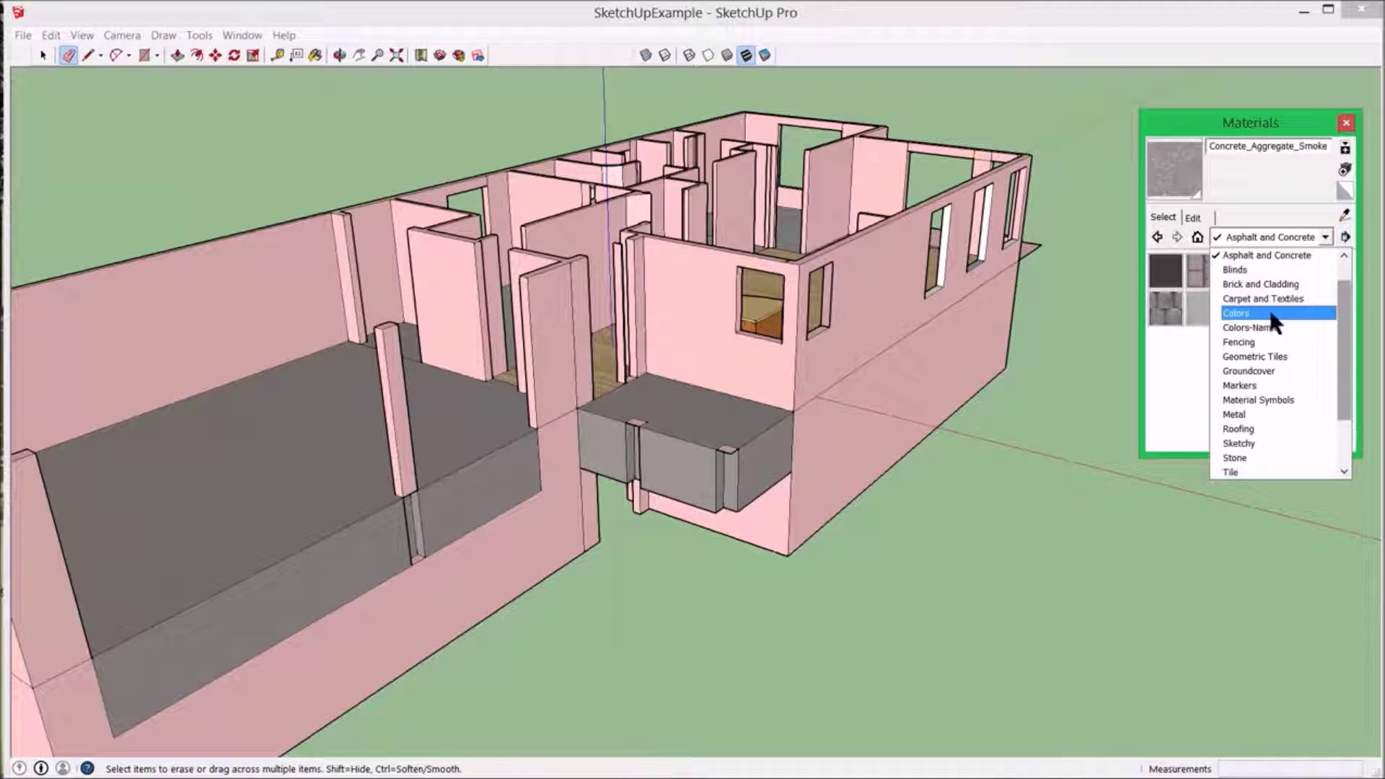
left_click(1326, 313)
left_click(1166, 274)
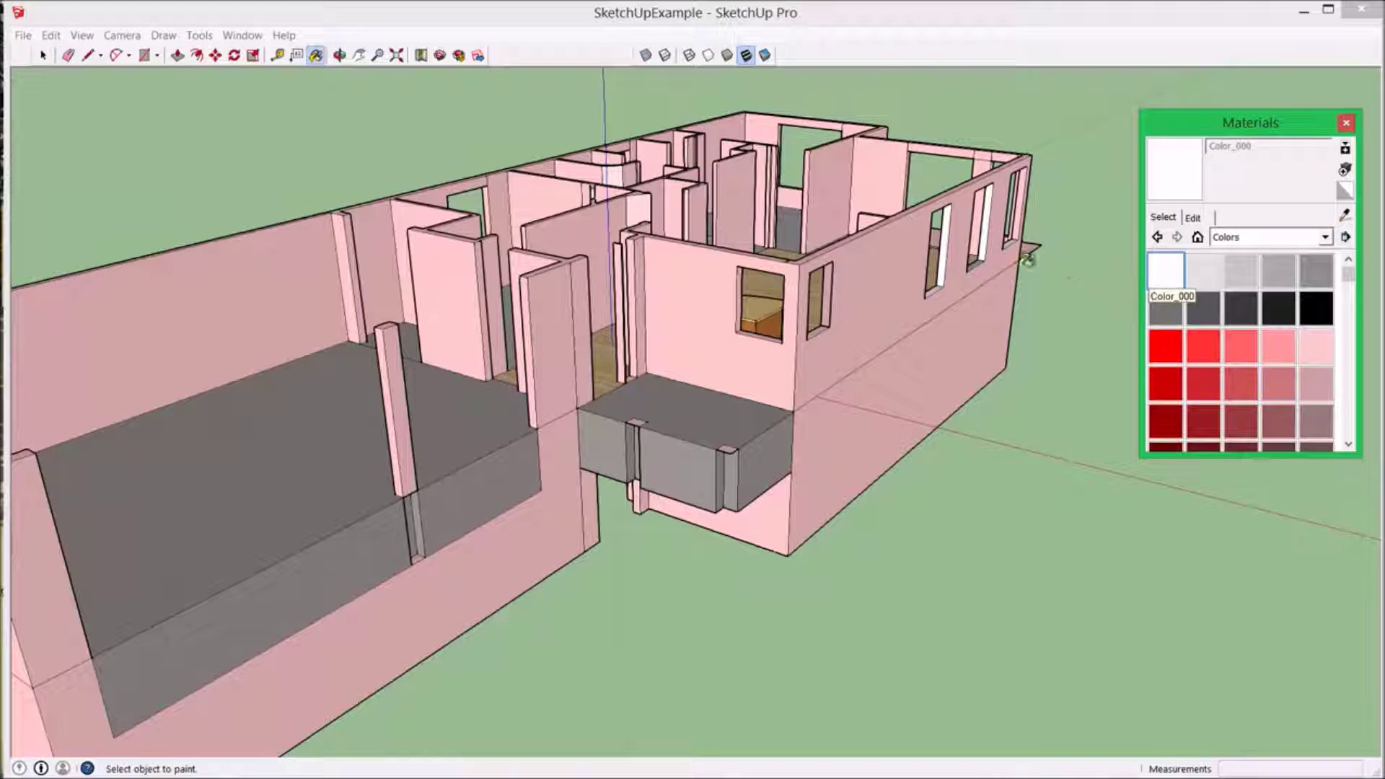
- Draw lines across the first window openings so white faces close them
left_click(88, 55)
left_click(736, 265)
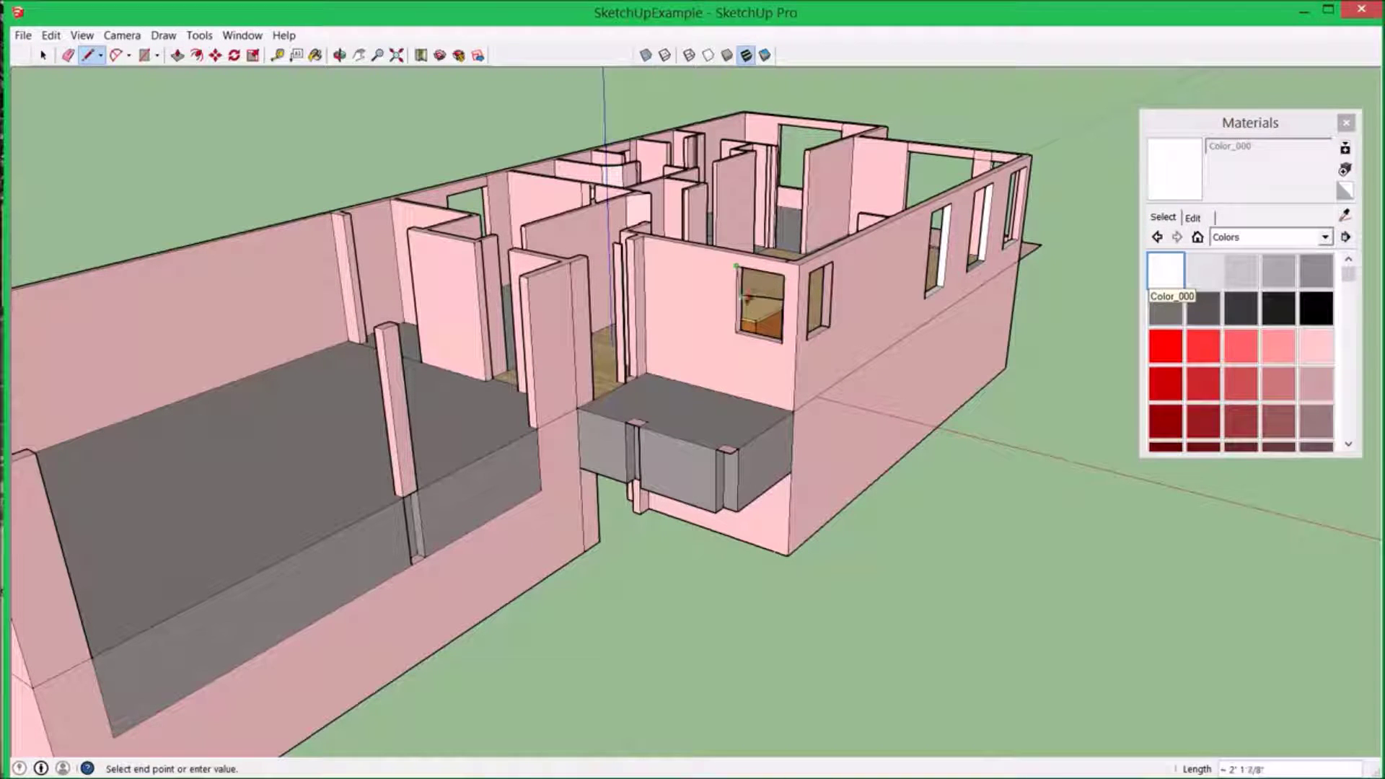
left_click(736, 332)
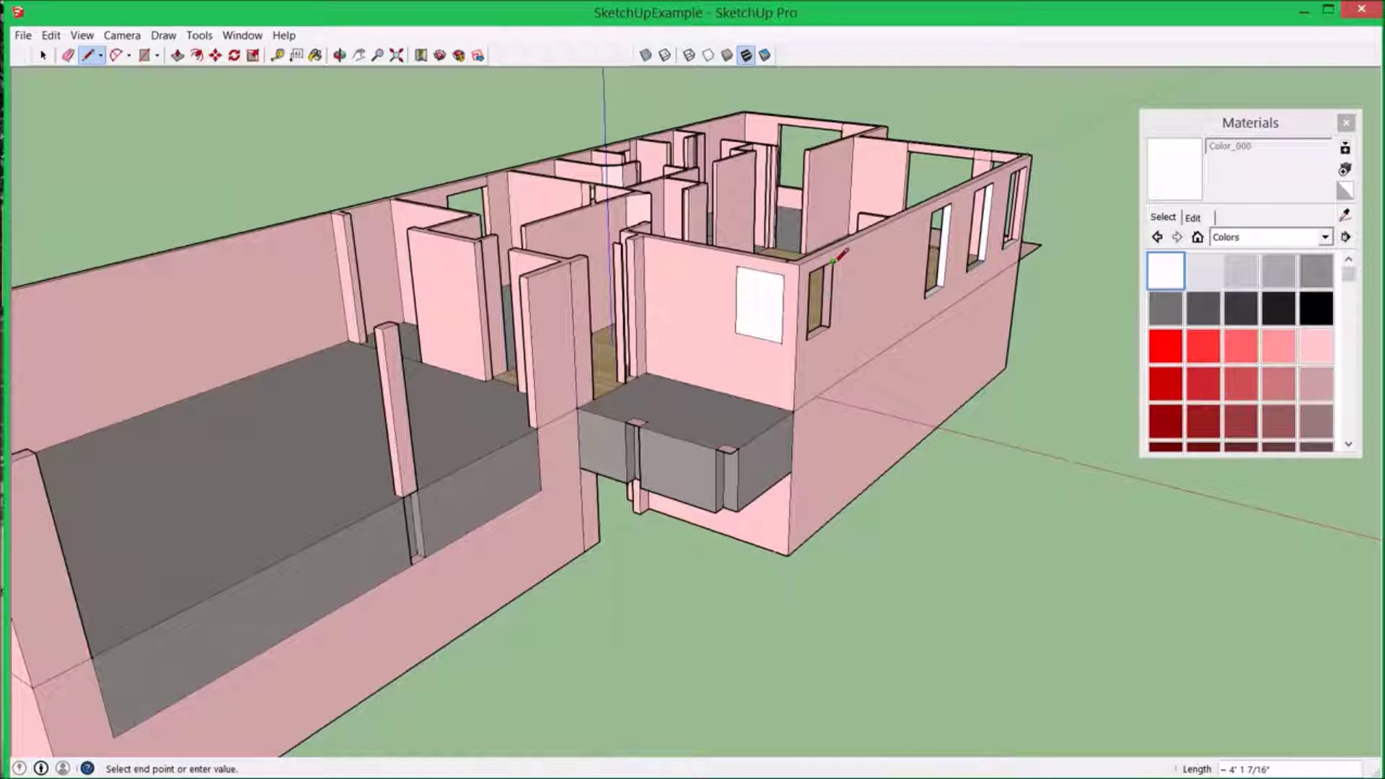
left_click(830, 326)
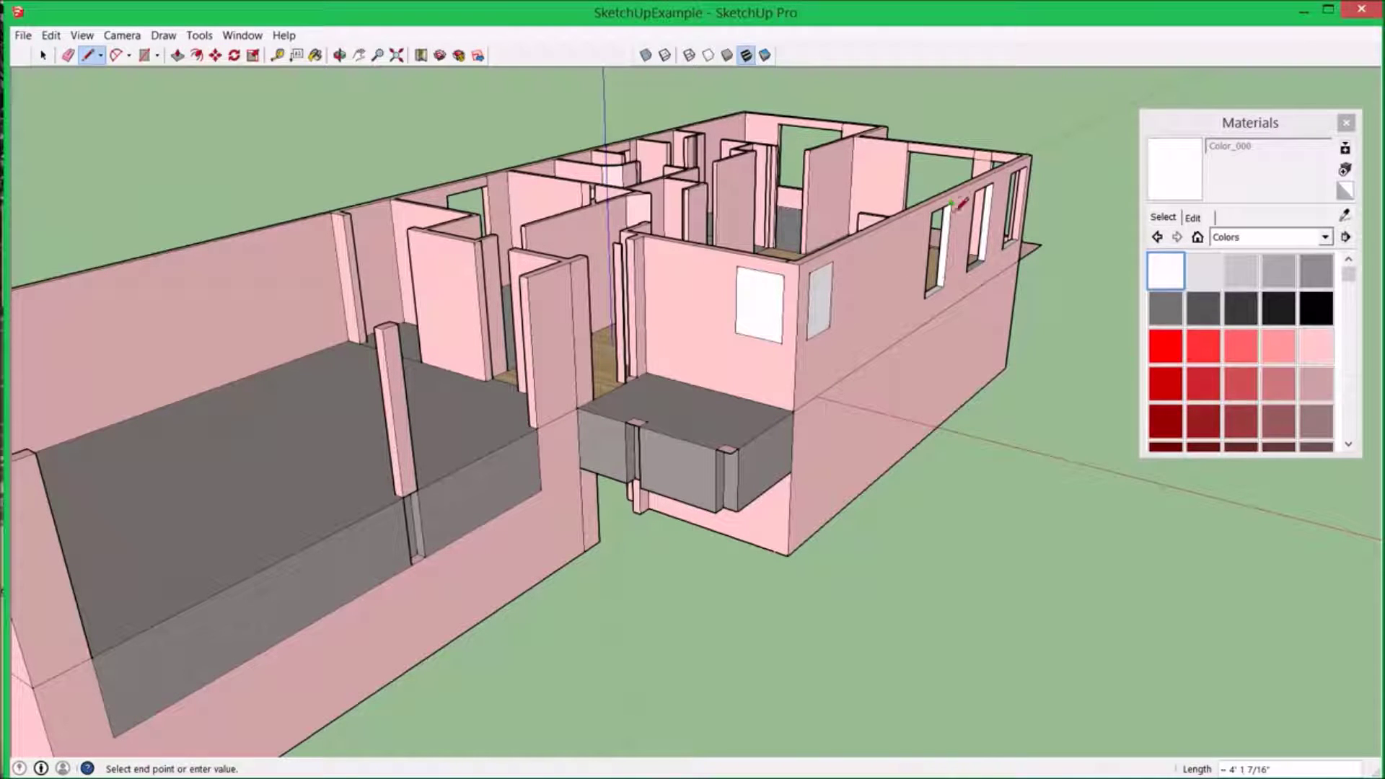
left_click(943, 284)
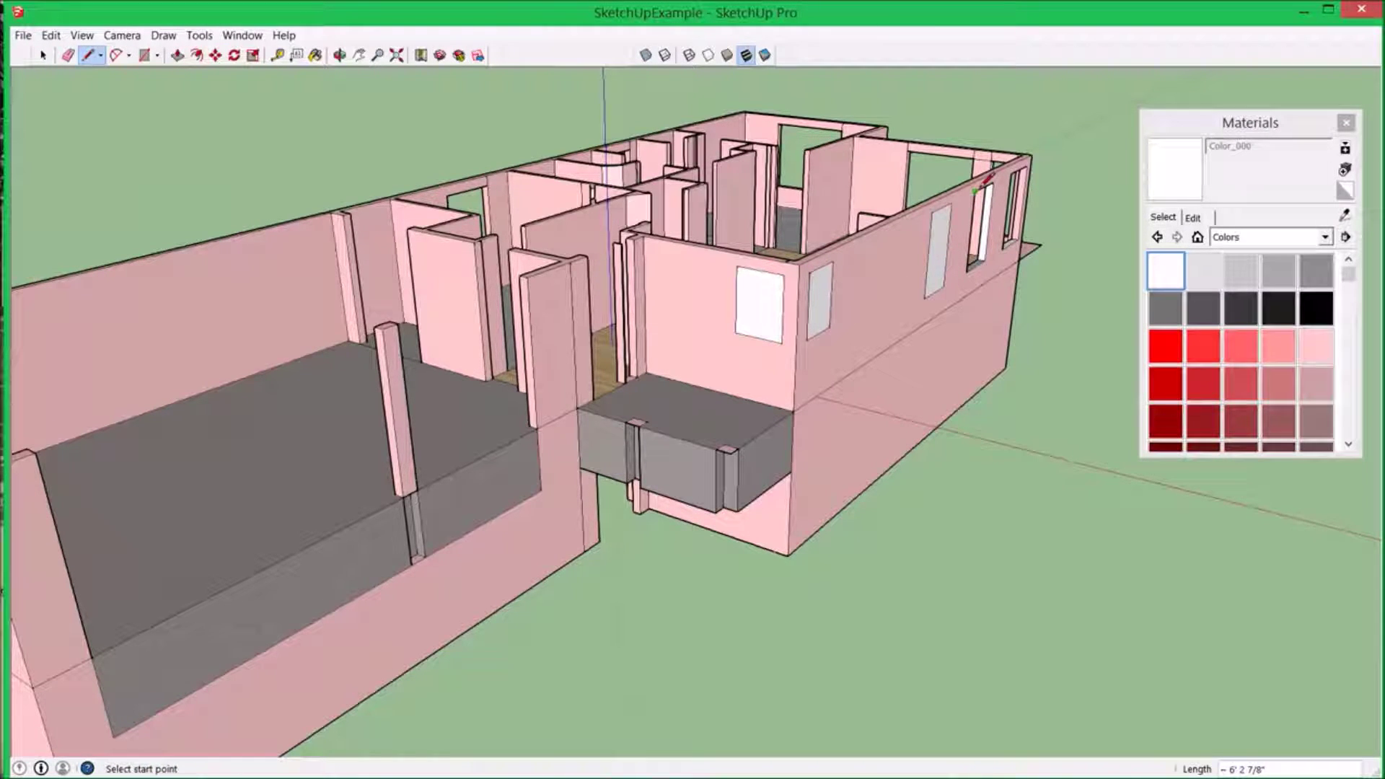
left_click(975, 189)
left_click(967, 265)
left_click(1022, 170)
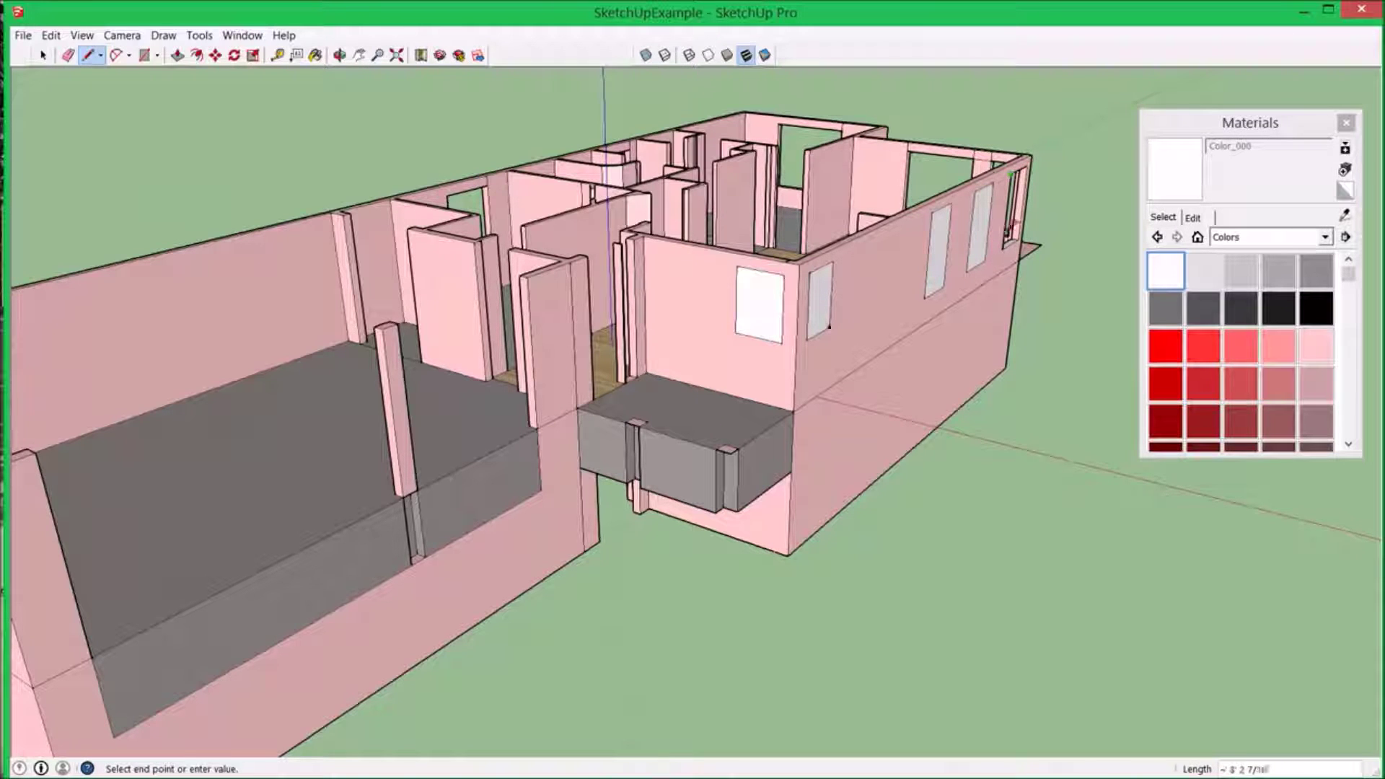
left_click(1004, 246)
- Close the far-end window, the large opening, the long-wall window and the door opening with faces
middle_click_drag(935, 206, 537, 270)
left_click(548, 277)
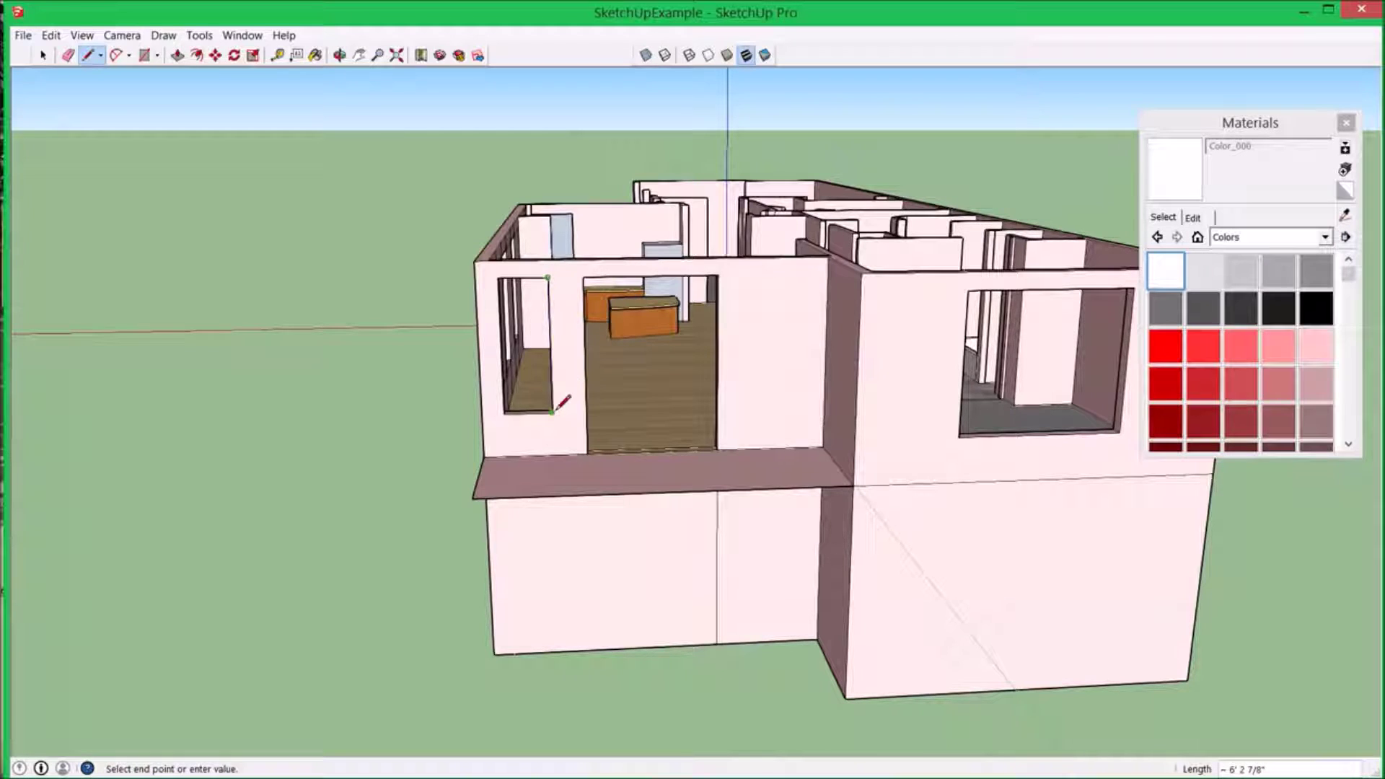
left_click(552, 411)
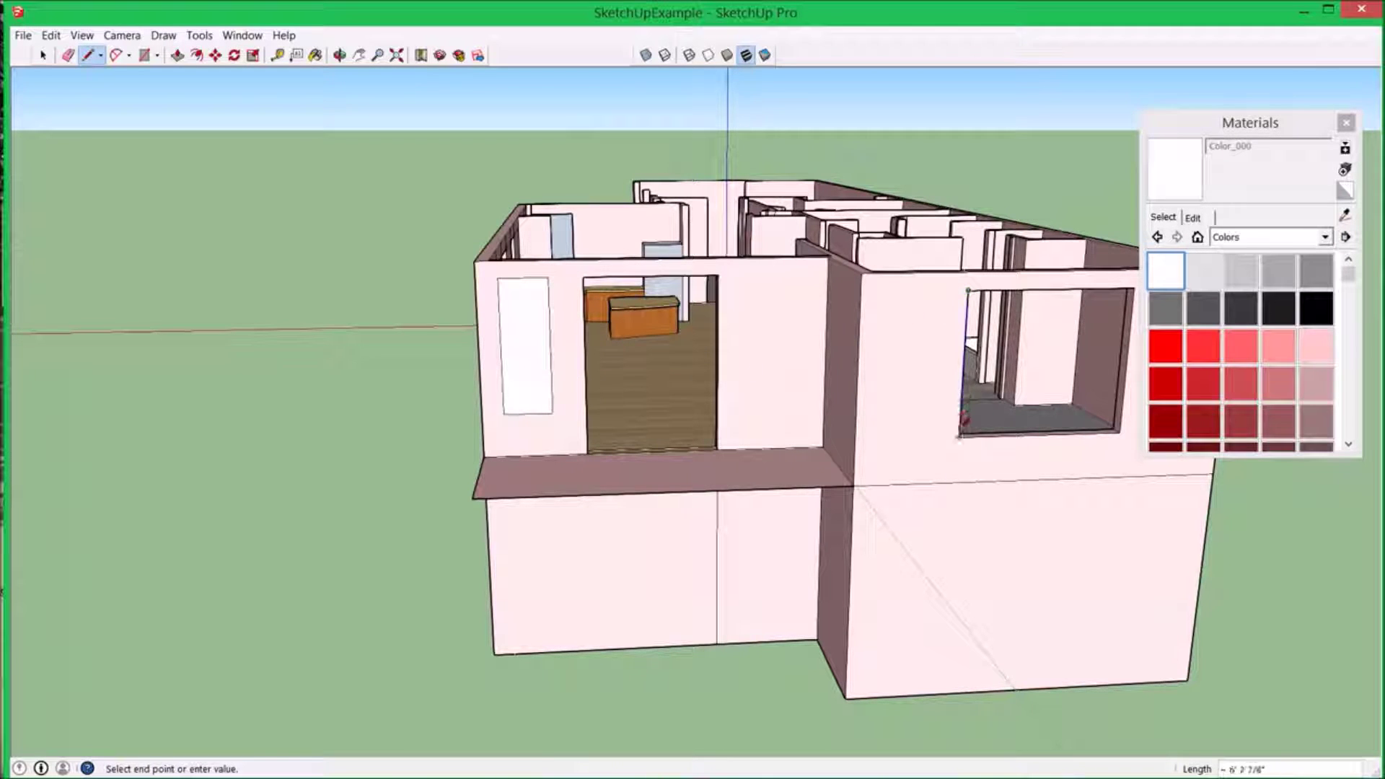
left_click(960, 434)
middle_click_drag(731, 314, 881, 311)
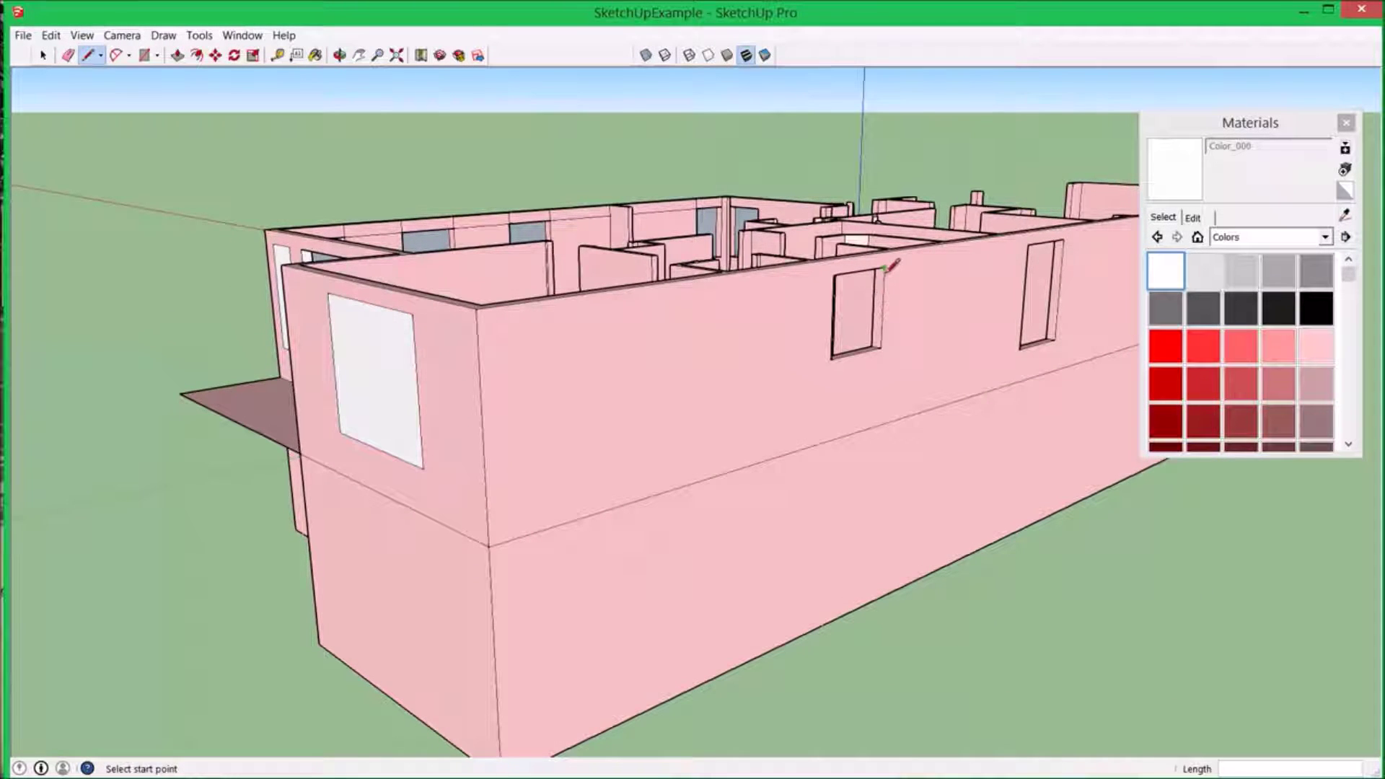
left_click(884, 268)
left_click(880, 348)
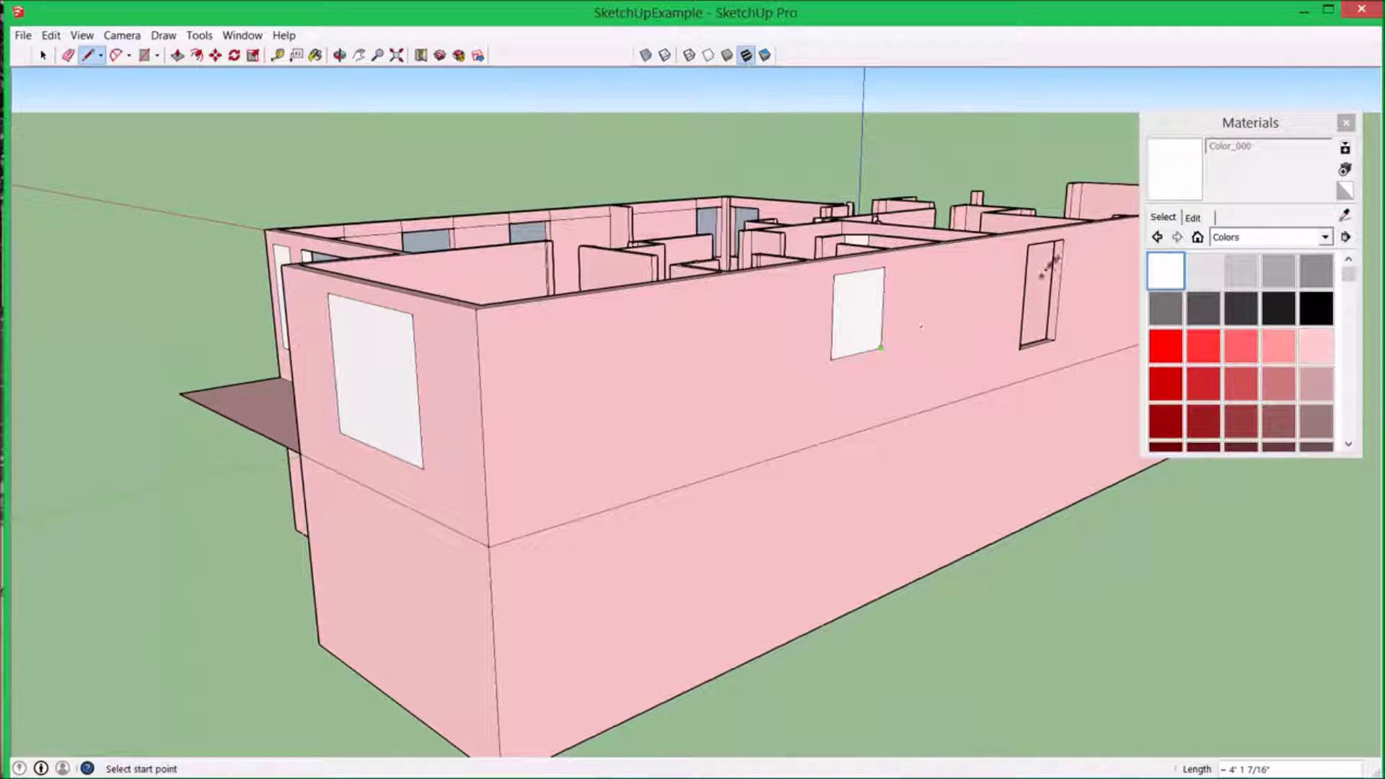
left_click(1064, 240)
left_click(1058, 338)
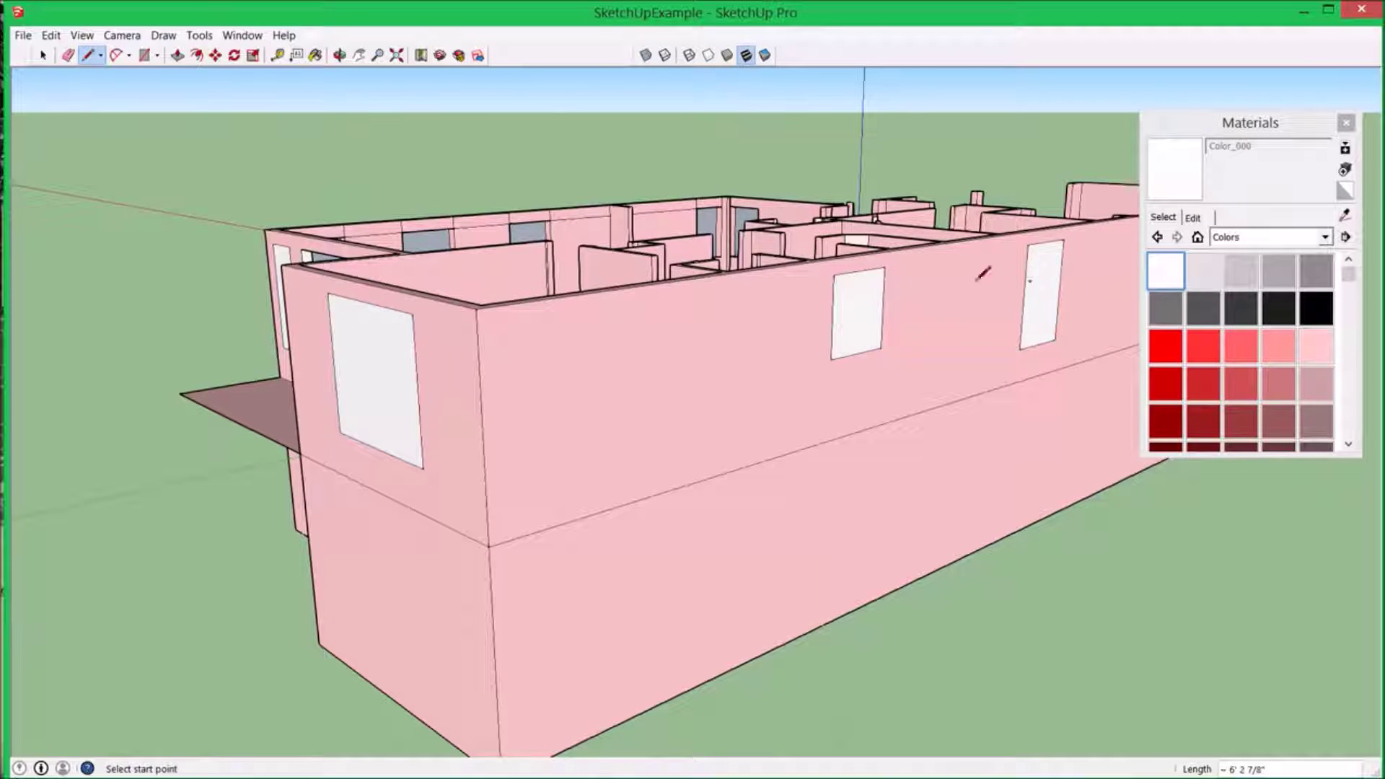
- With the white material active, view the interior and undo the last two paint changes
left_click(1166, 275)
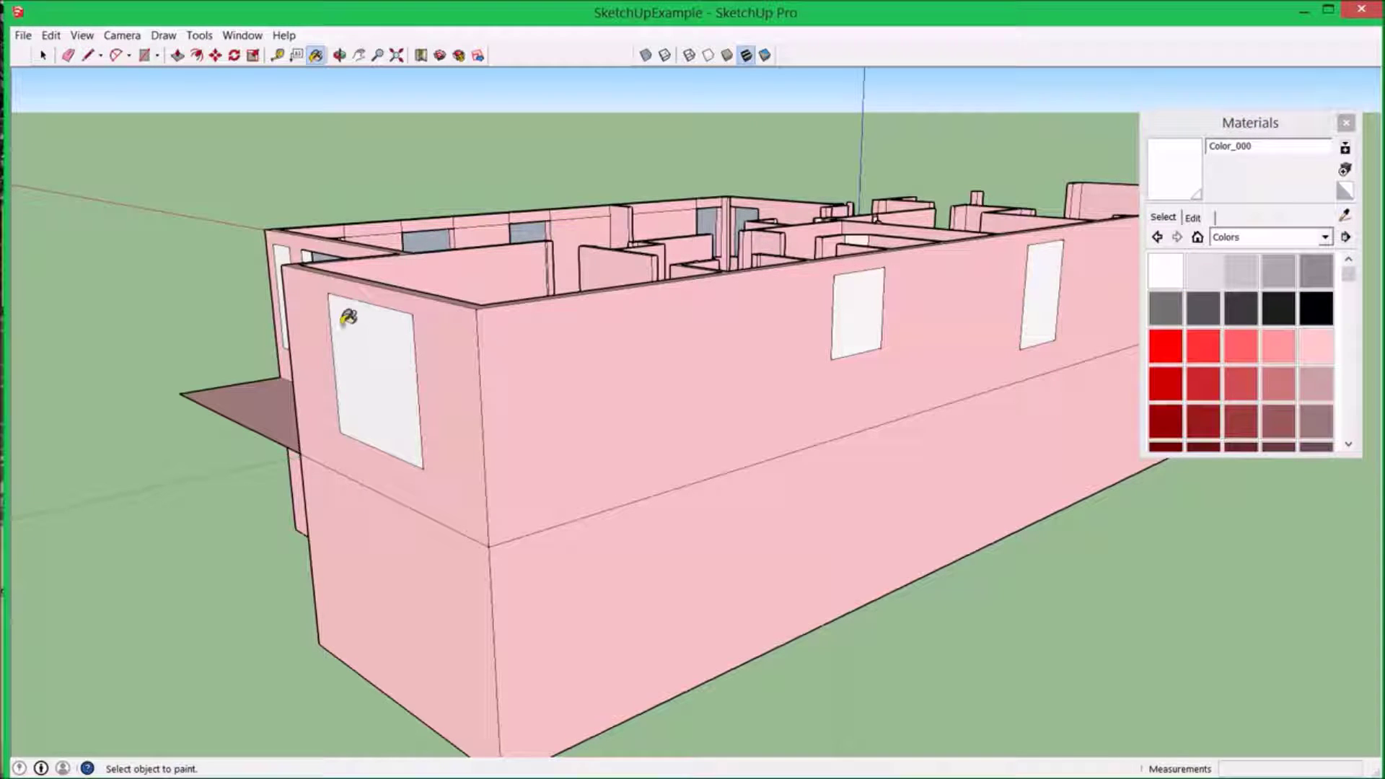
mouse_move(348, 318)
middle_mouse_down()
mouse_move(742, 324)
mouse_move(721, 326)
middle_mouse_up()
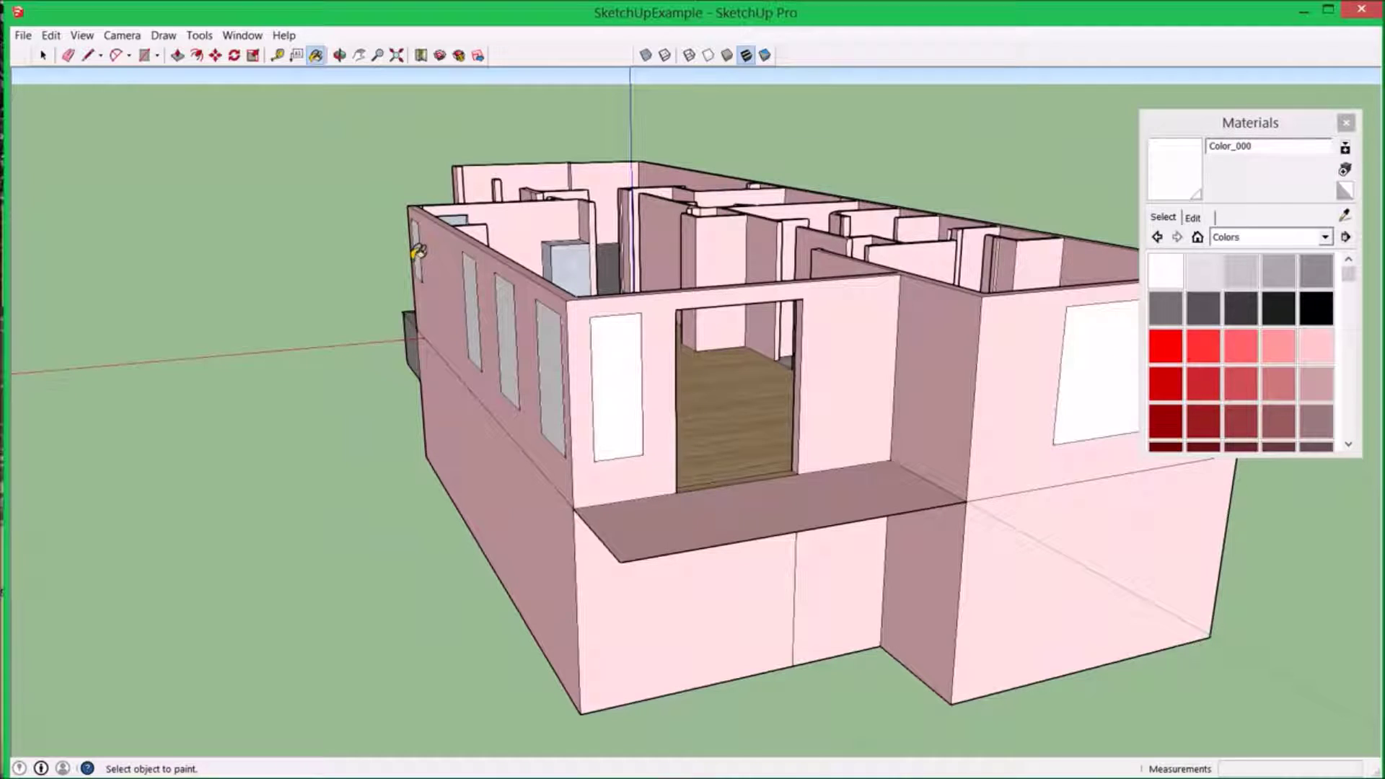
middle_click_drag(420, 249, 574, 309)
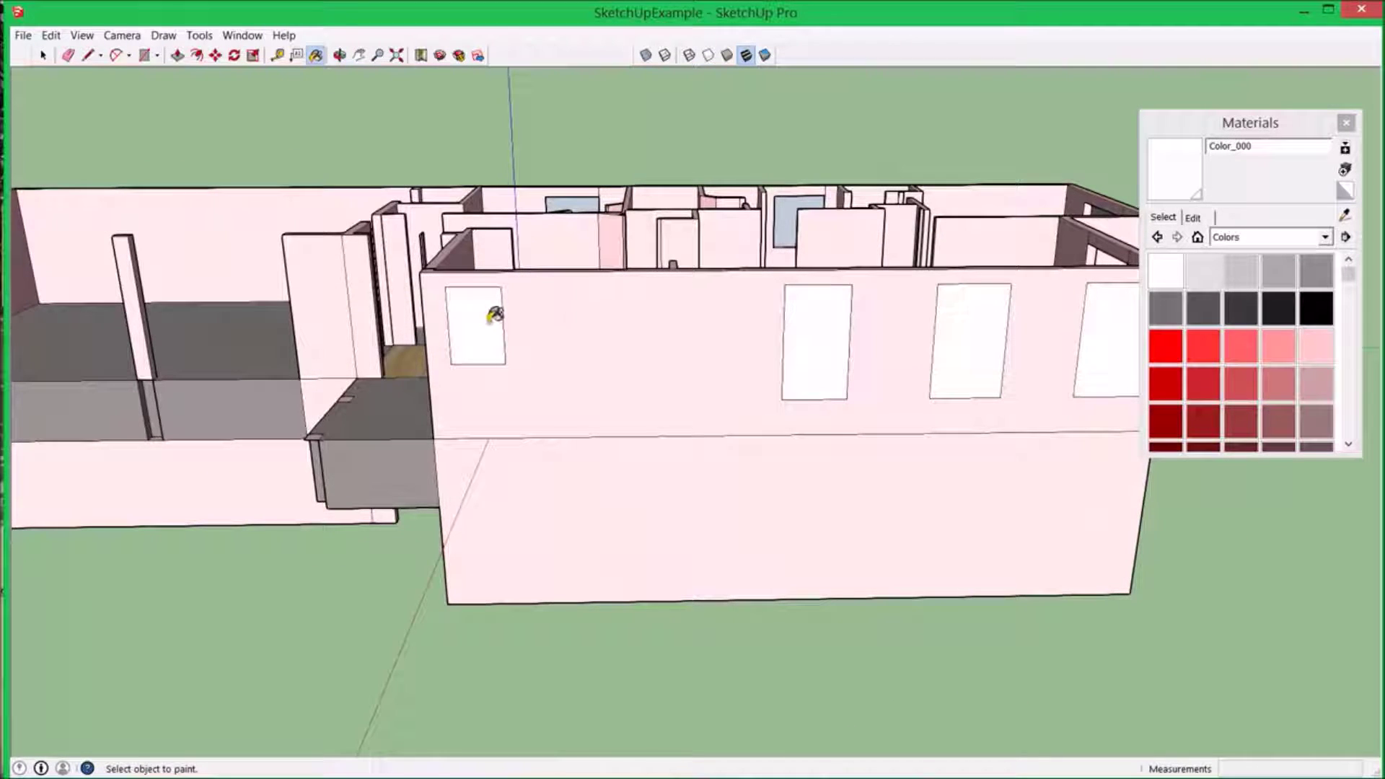
mouse_move(431, 327)
middle_mouse_down()
mouse_move(742, 323)
mouse_move(666, 315)
middle_mouse_up()
middle_click_drag(891, 275, 830, 368)
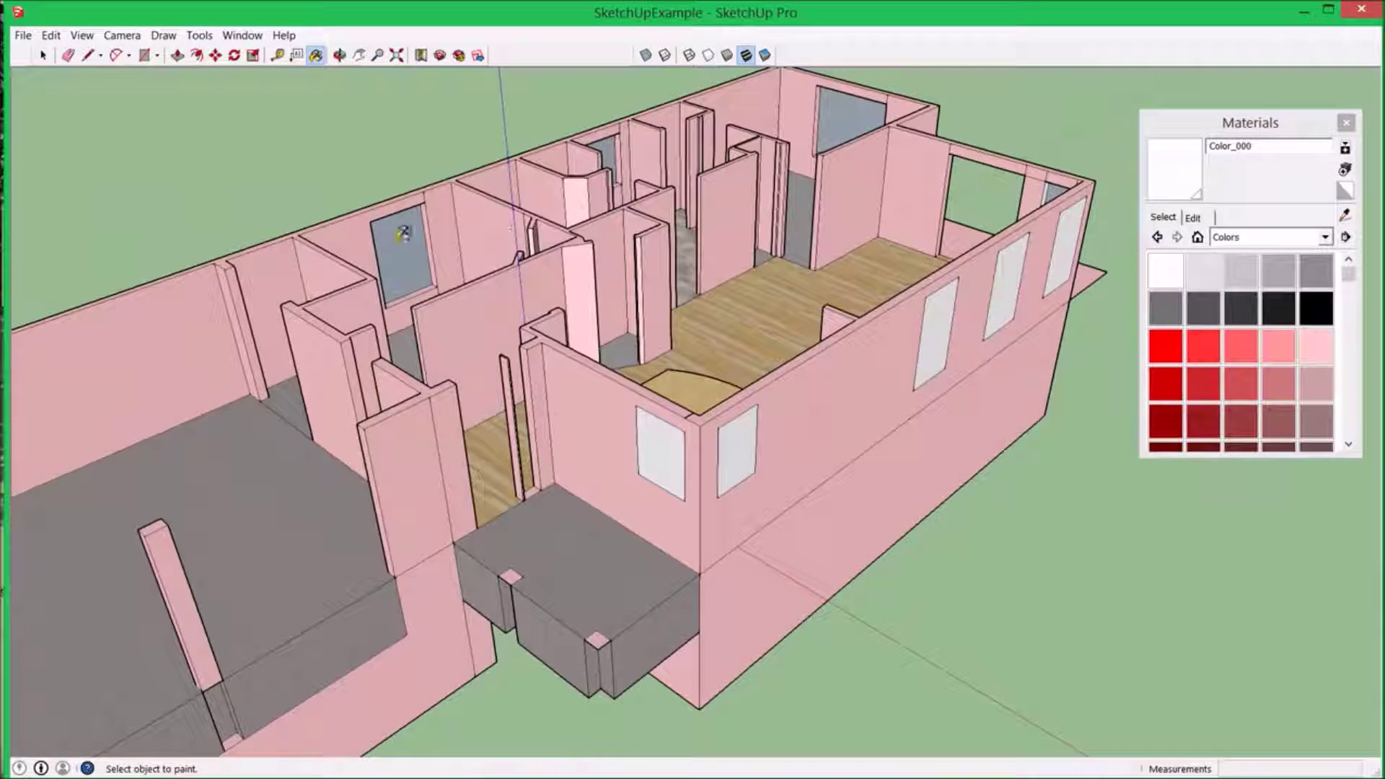
left_click(51, 34)
left_click(63, 52)
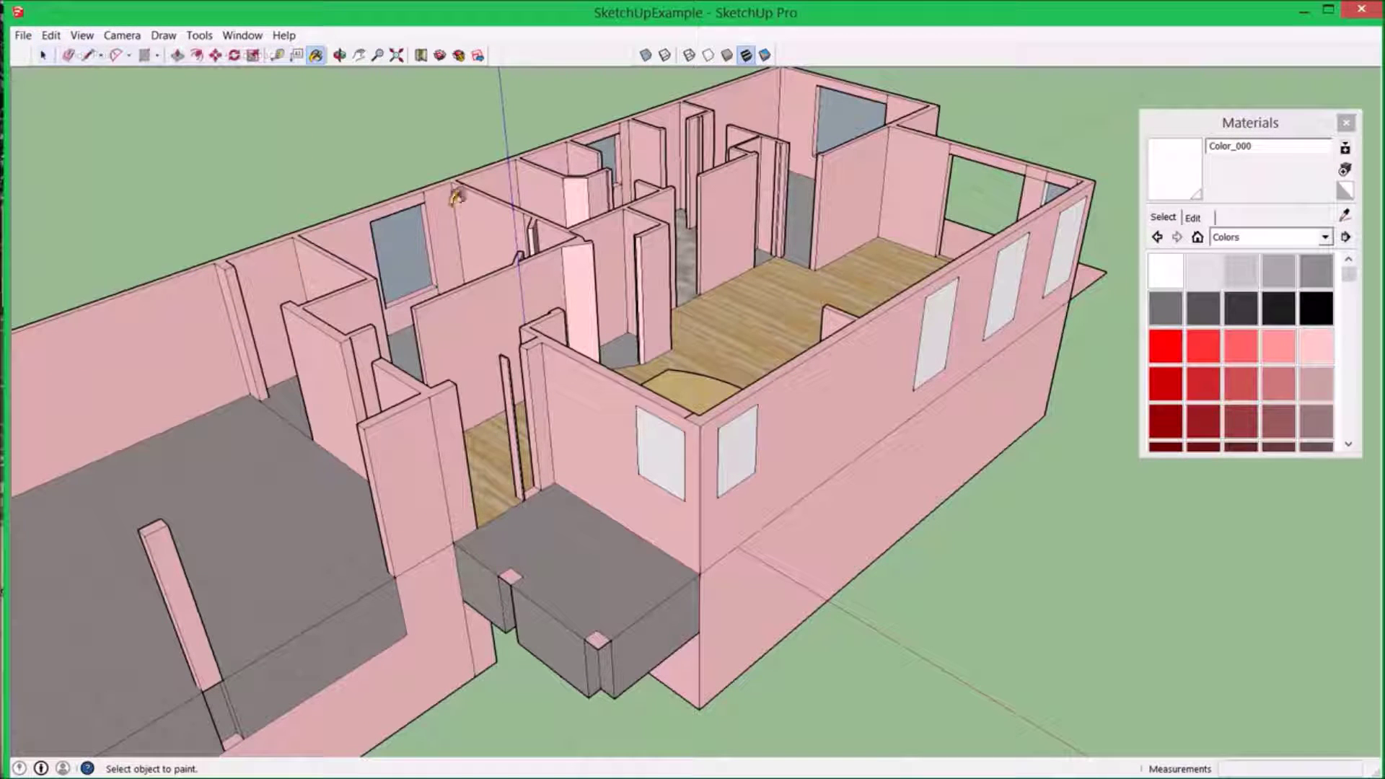
- Paint the bluish-grey back-wall and left-wall window panes white
left_click(611, 152)
left_click(831, 111)
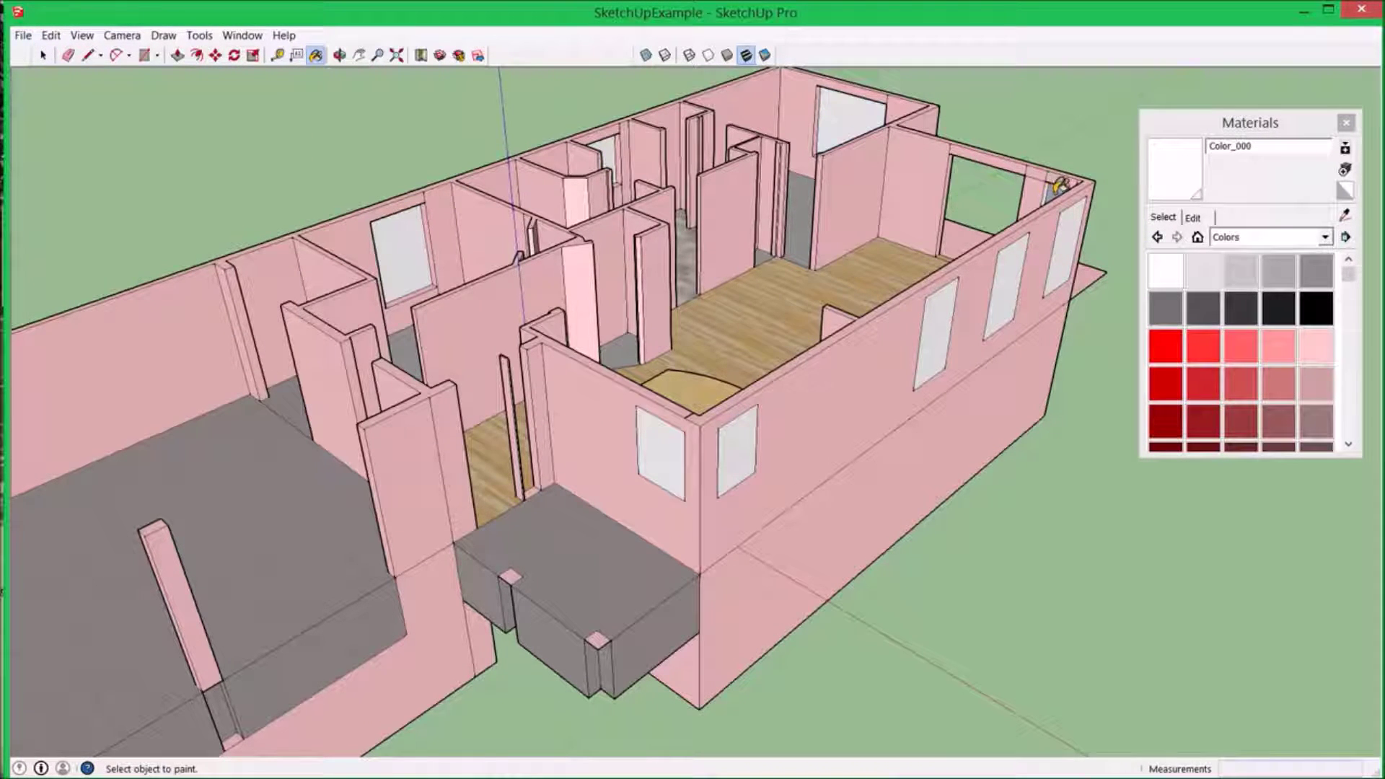
middle_click_drag(1042, 180, 385, 231)
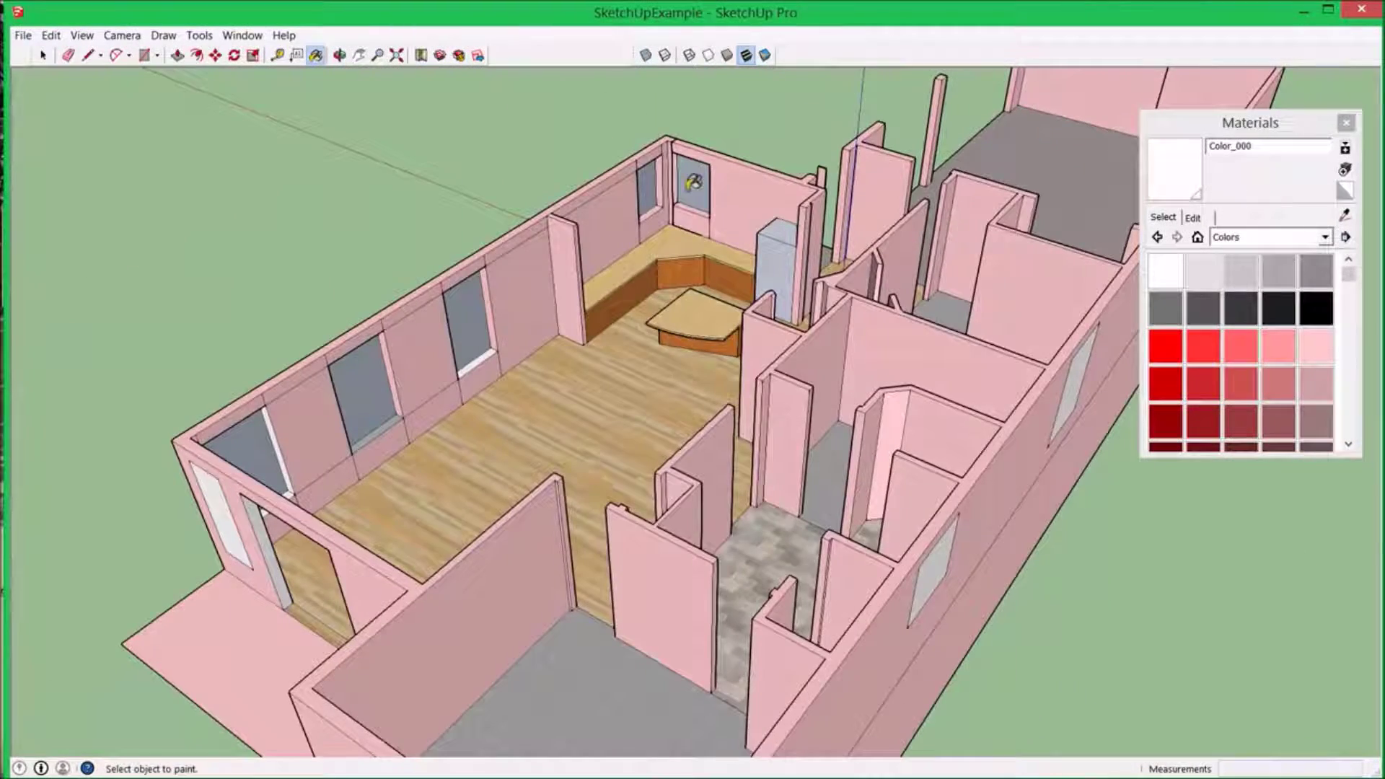
left_click(650, 189)
left_click(477, 307)
left_click(357, 388)
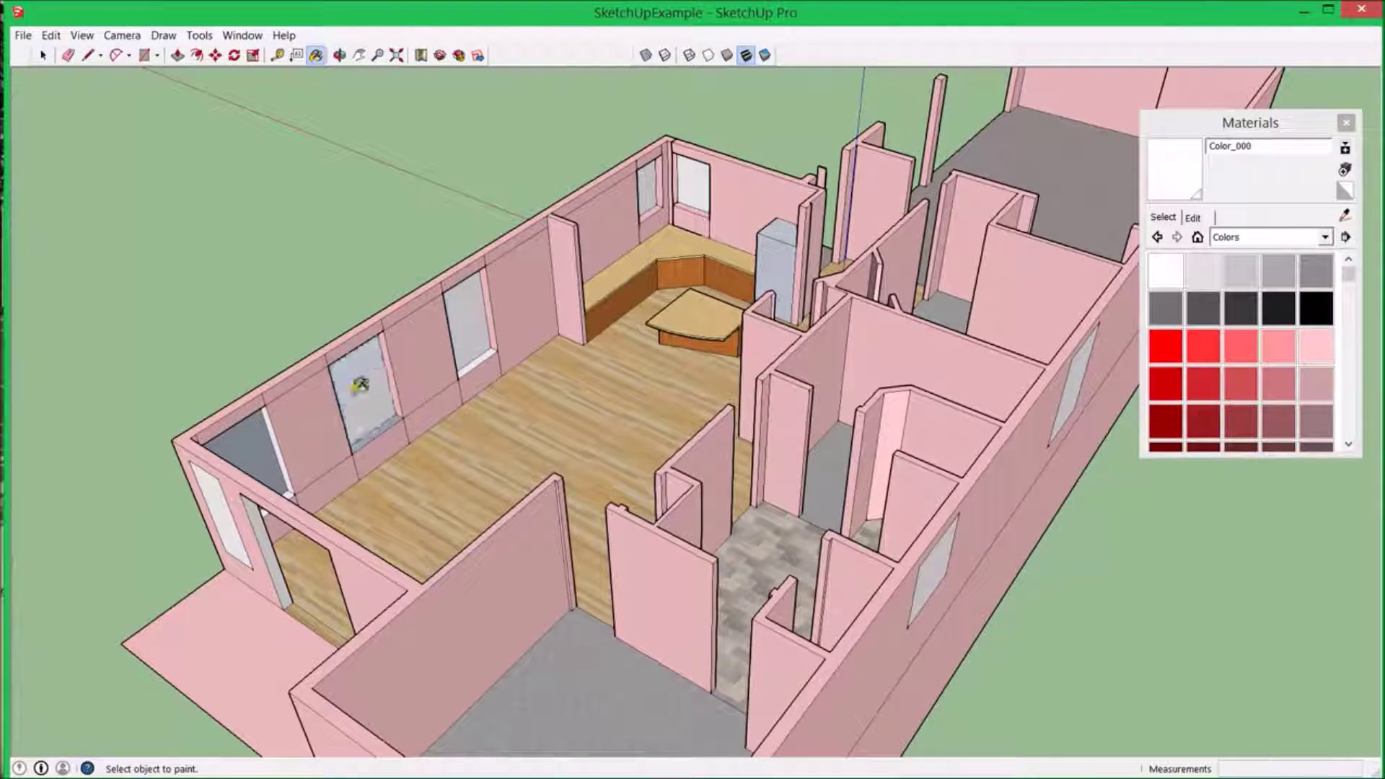
left_click(278, 438)
middle_click_drag(278, 438, 949, 229)
mouse_move(784, 266)
middle_mouse_down()
mouse_move(976, 176)
mouse_move(980, 390)
mouse_move(906, 331)
mouse_move(989, 290)
mouse_move(938, 267)
middle_mouse_up()
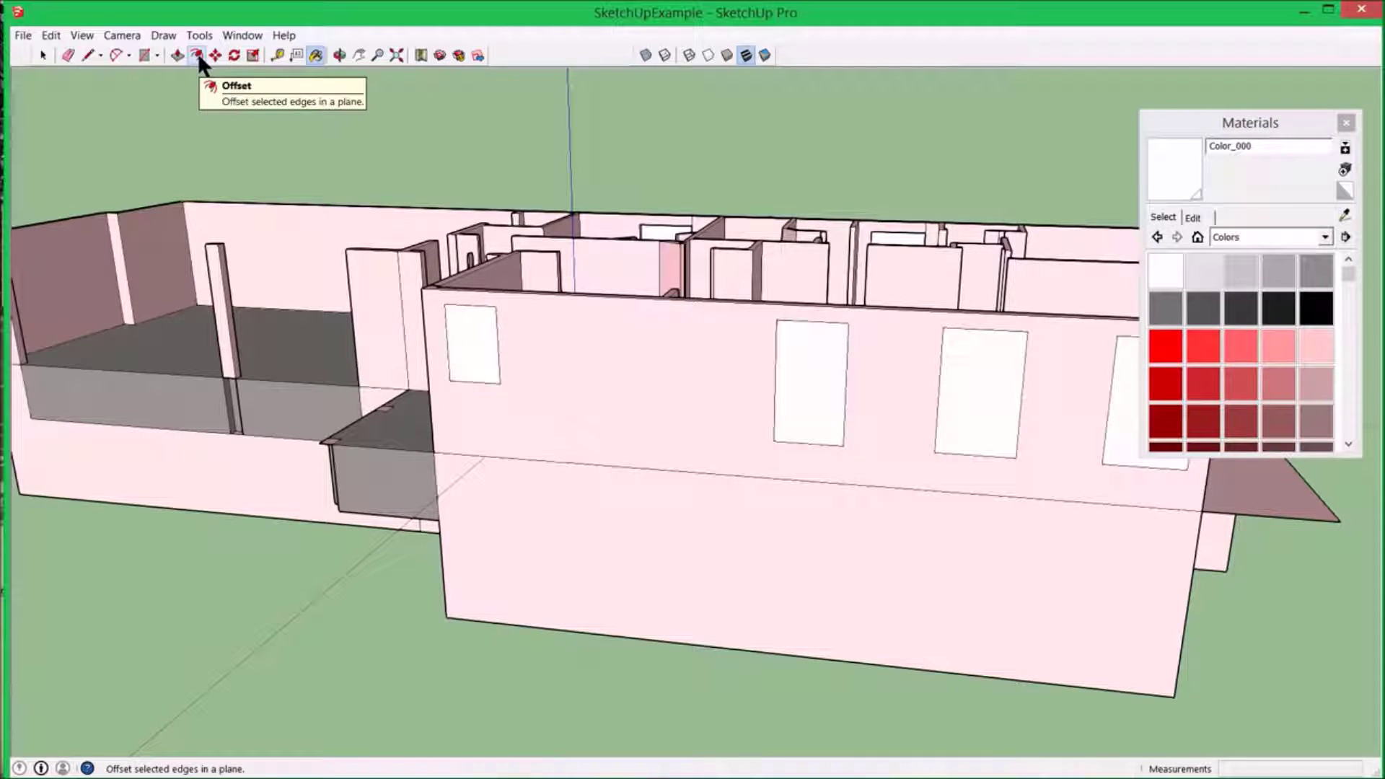
- Offset the first window face to create a thin inner frame border
middle_click_drag(272, 173, 526, 161)
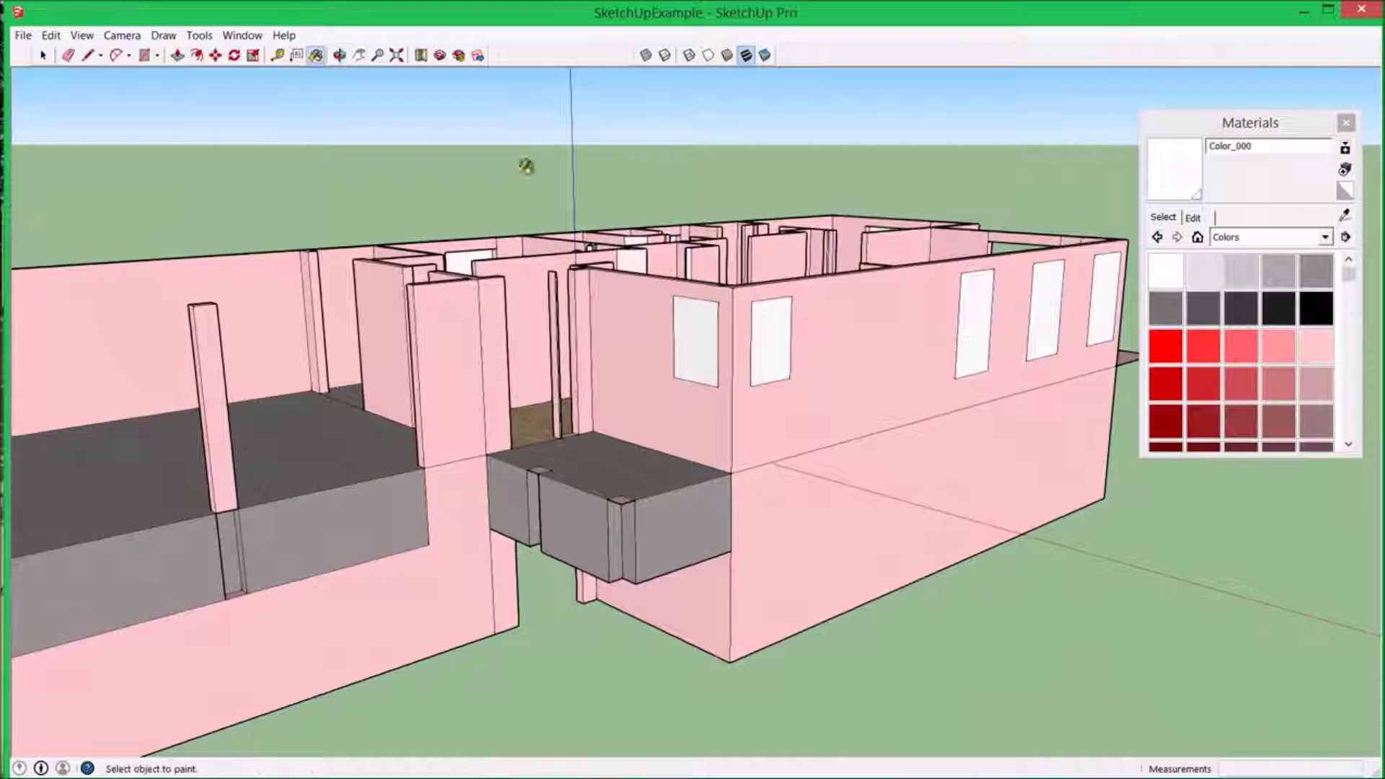
left_click(195, 54)
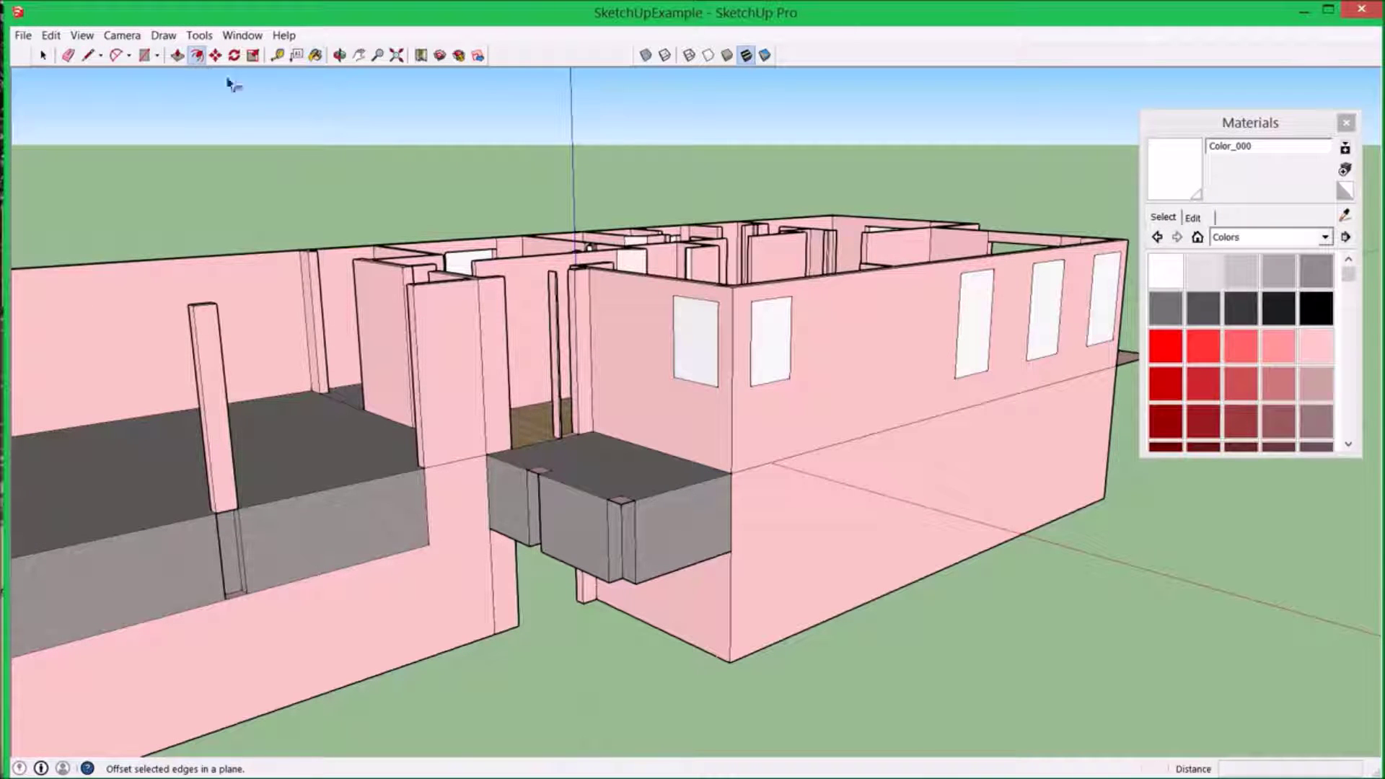
left_click(683, 310)
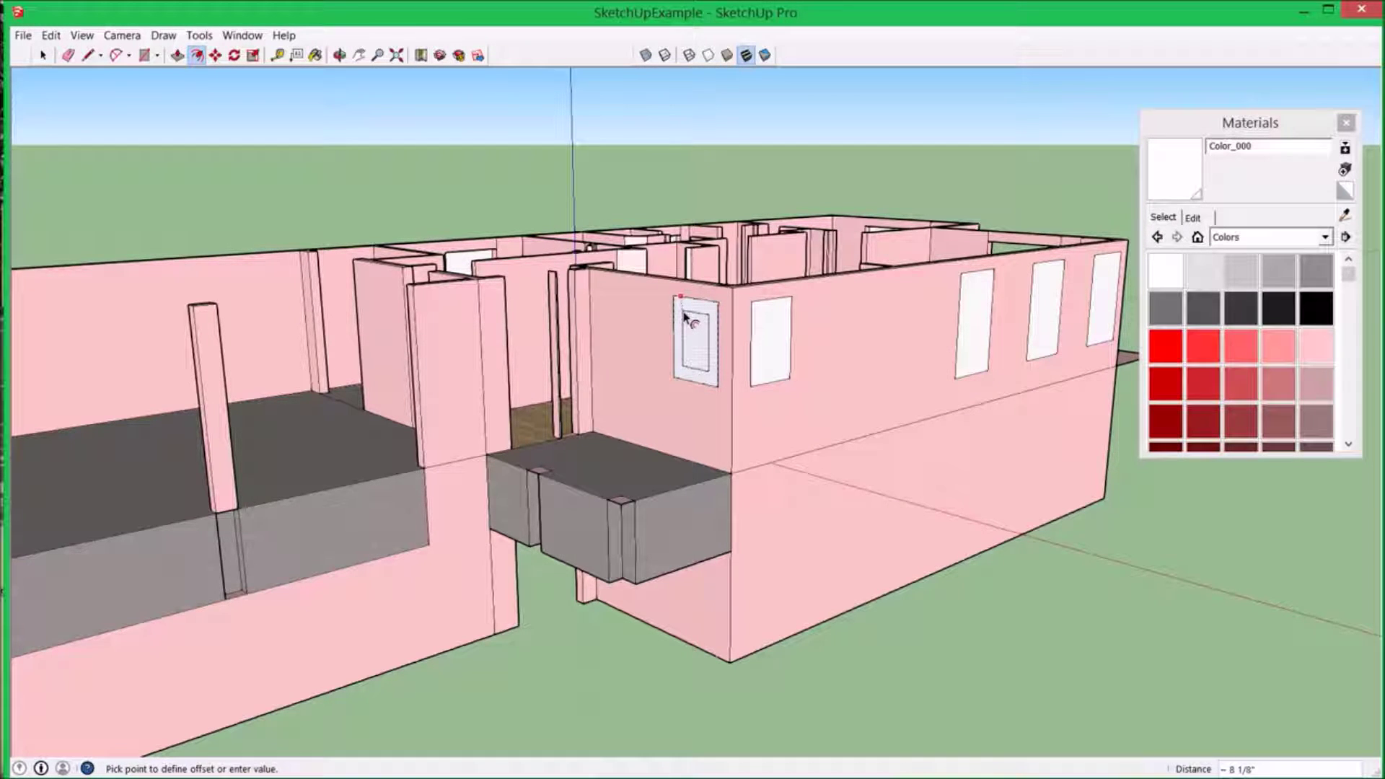
key("Return")
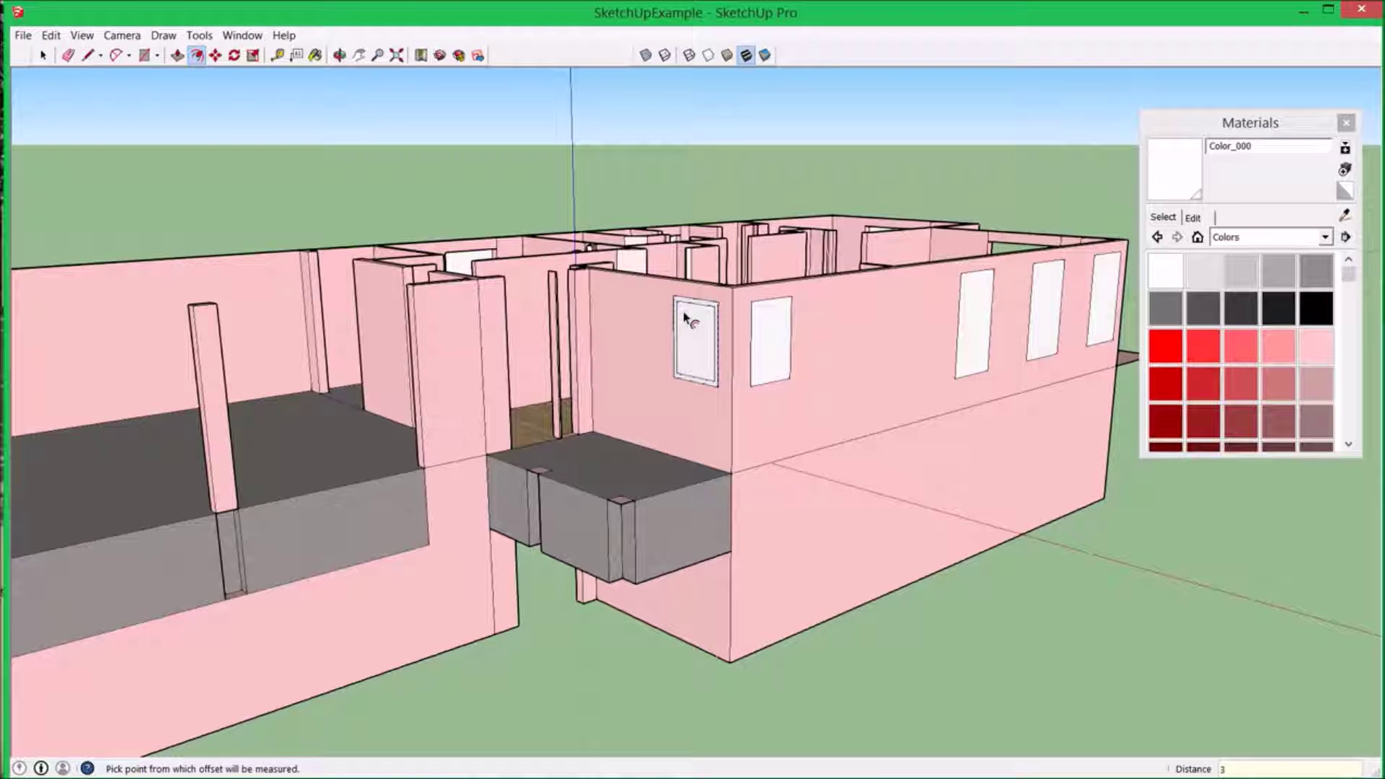
- Attempt insets on the second, tall, rightmost and small windows, cancelling each misplaced offset
left_click(771, 312)
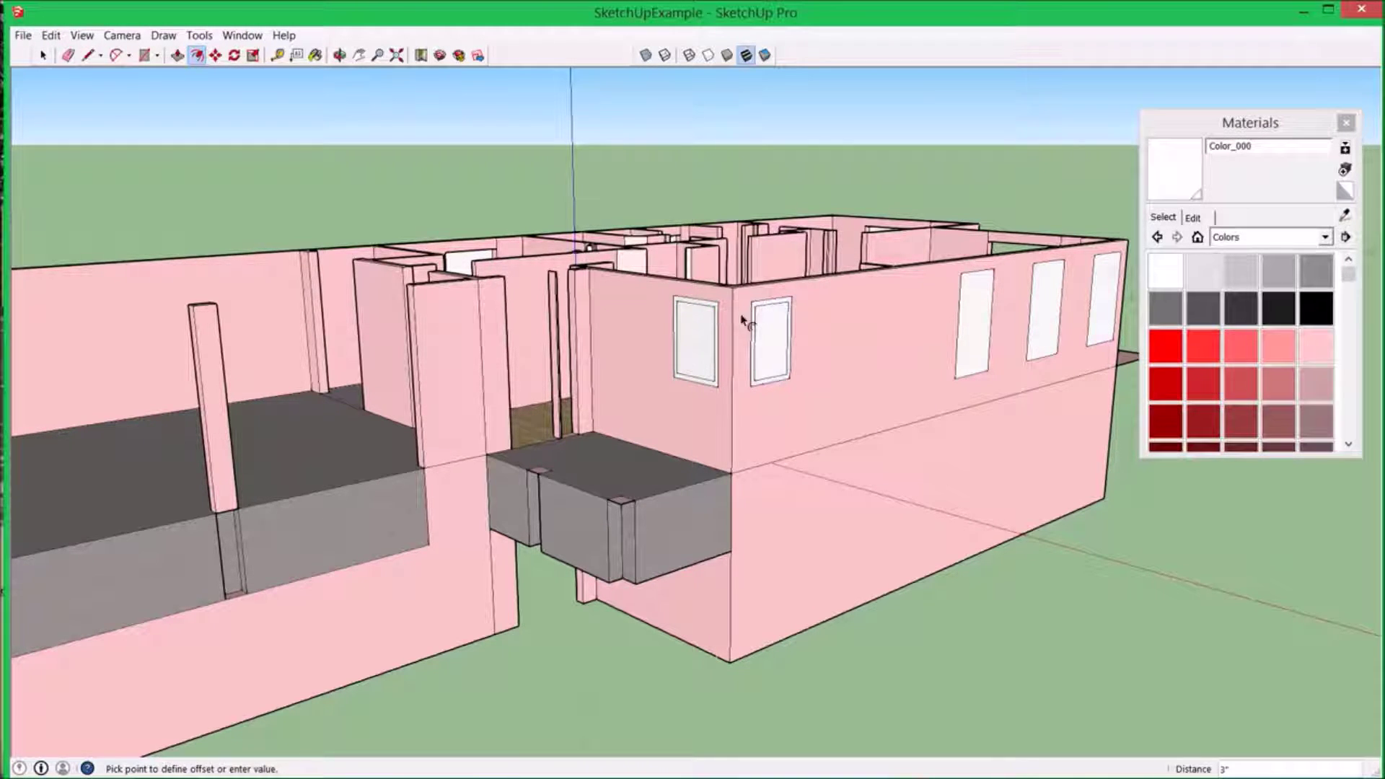
key("Escape")
left_click(861, 300)
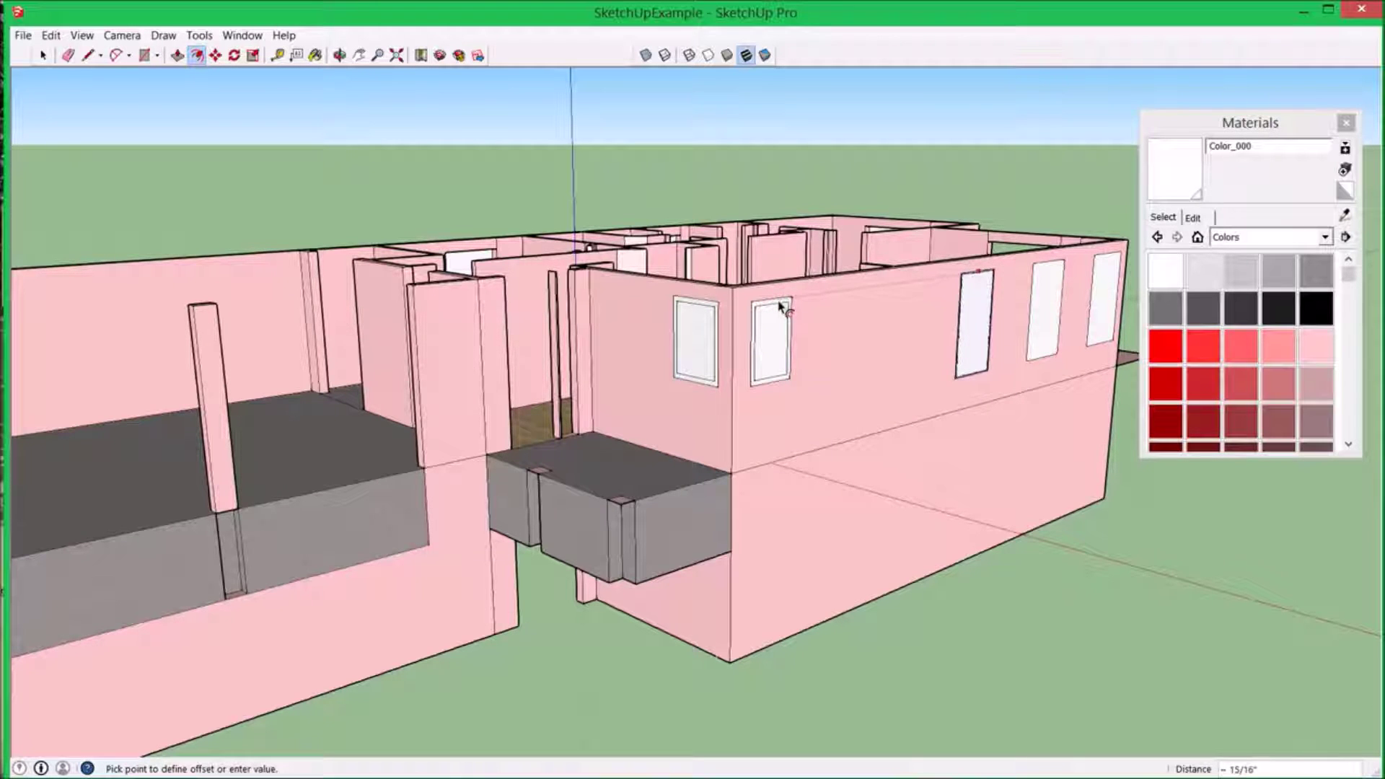
key("Escape")
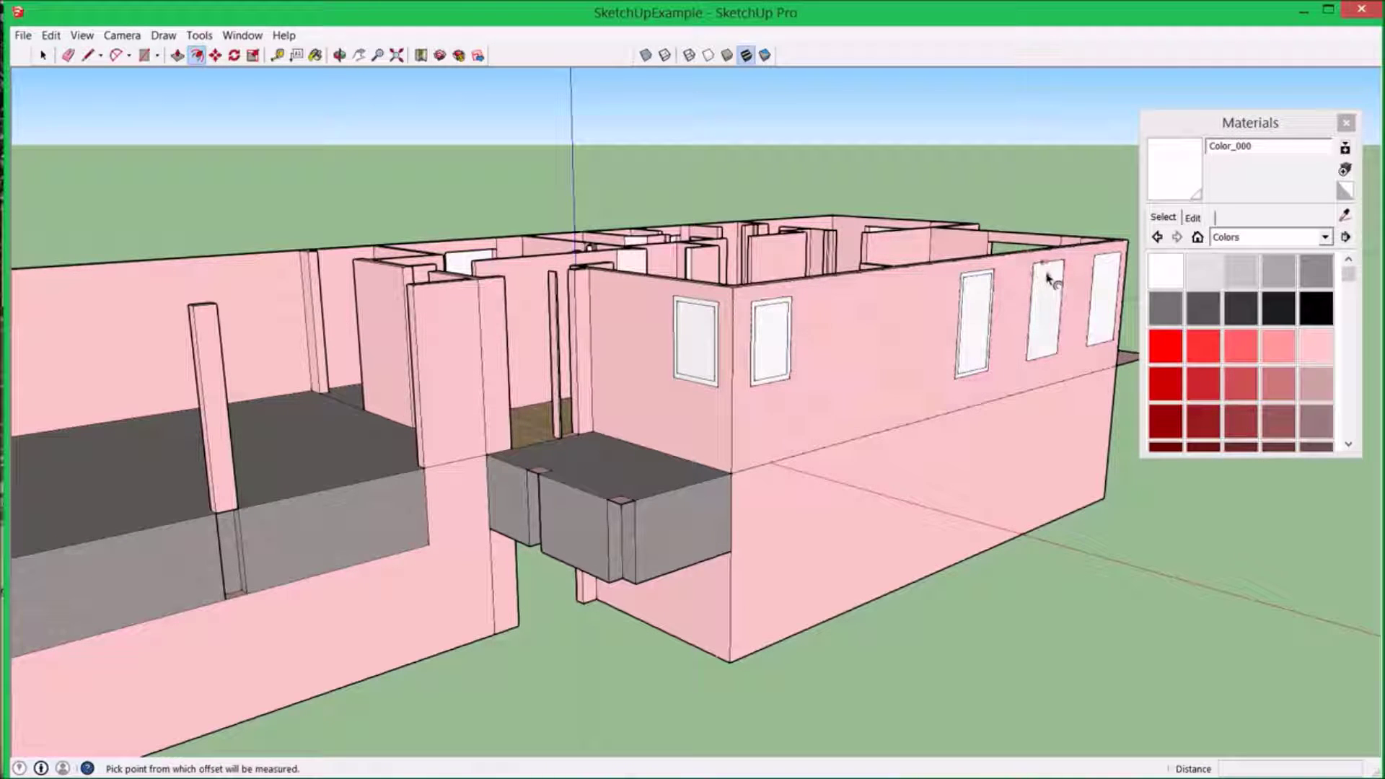
left_click(1049, 277)
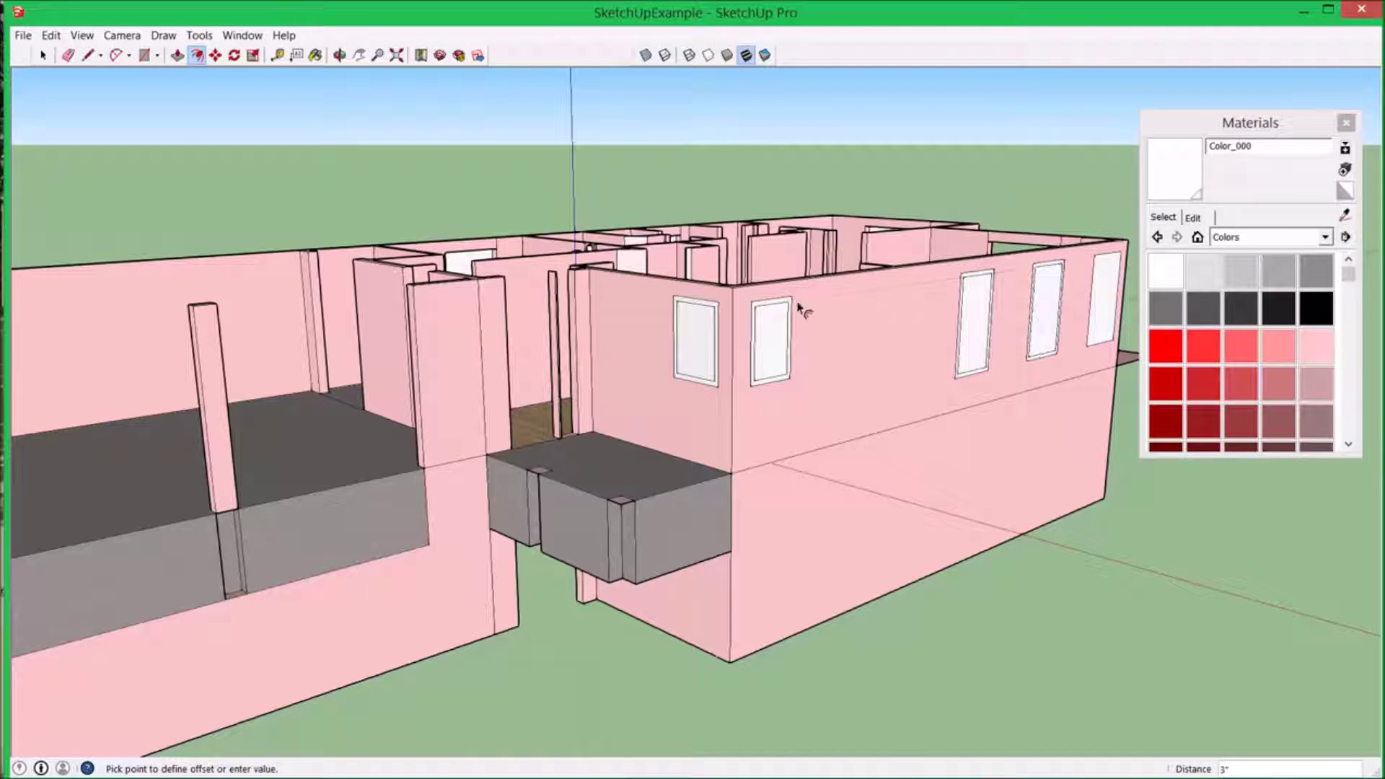
key("Escape")
left_click(1103, 266)
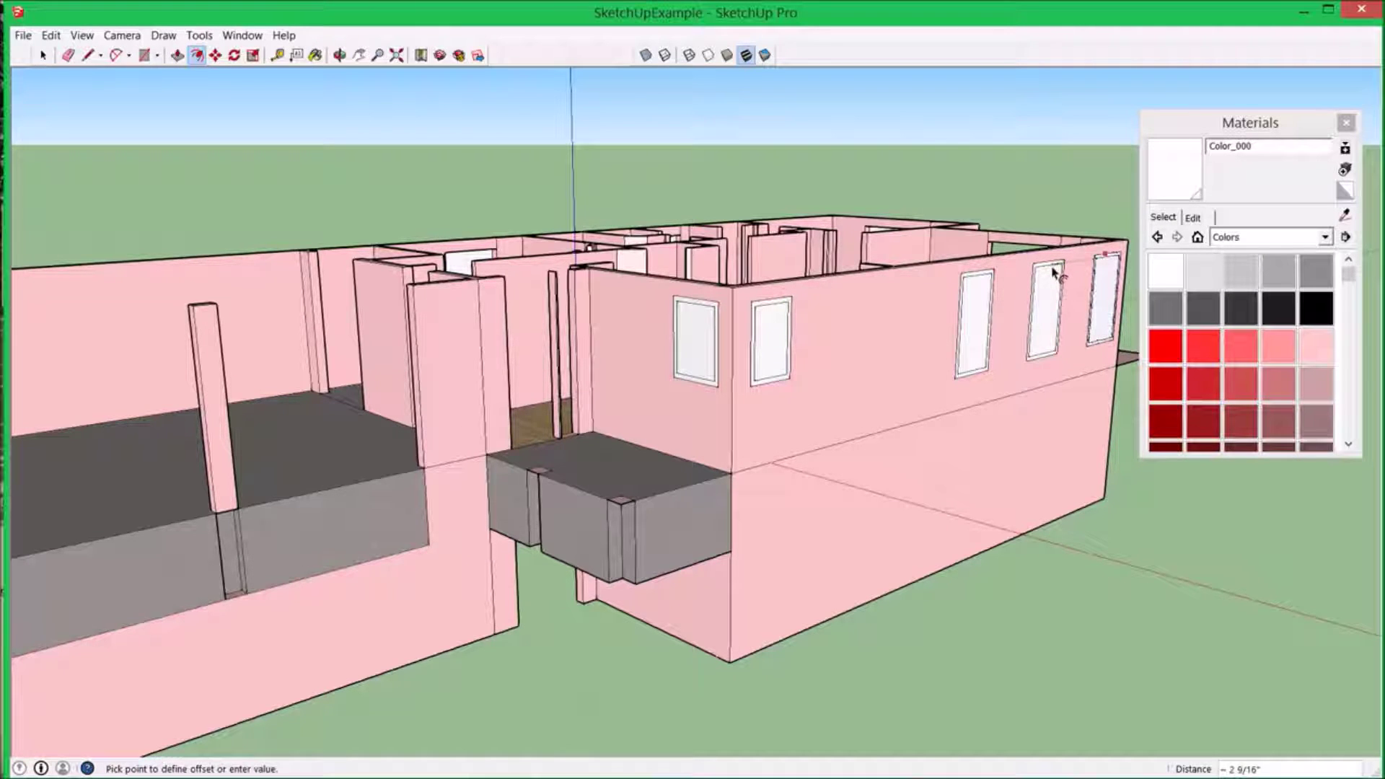
key("Escape")
middle_click_drag(1054, 272, 365, 272)
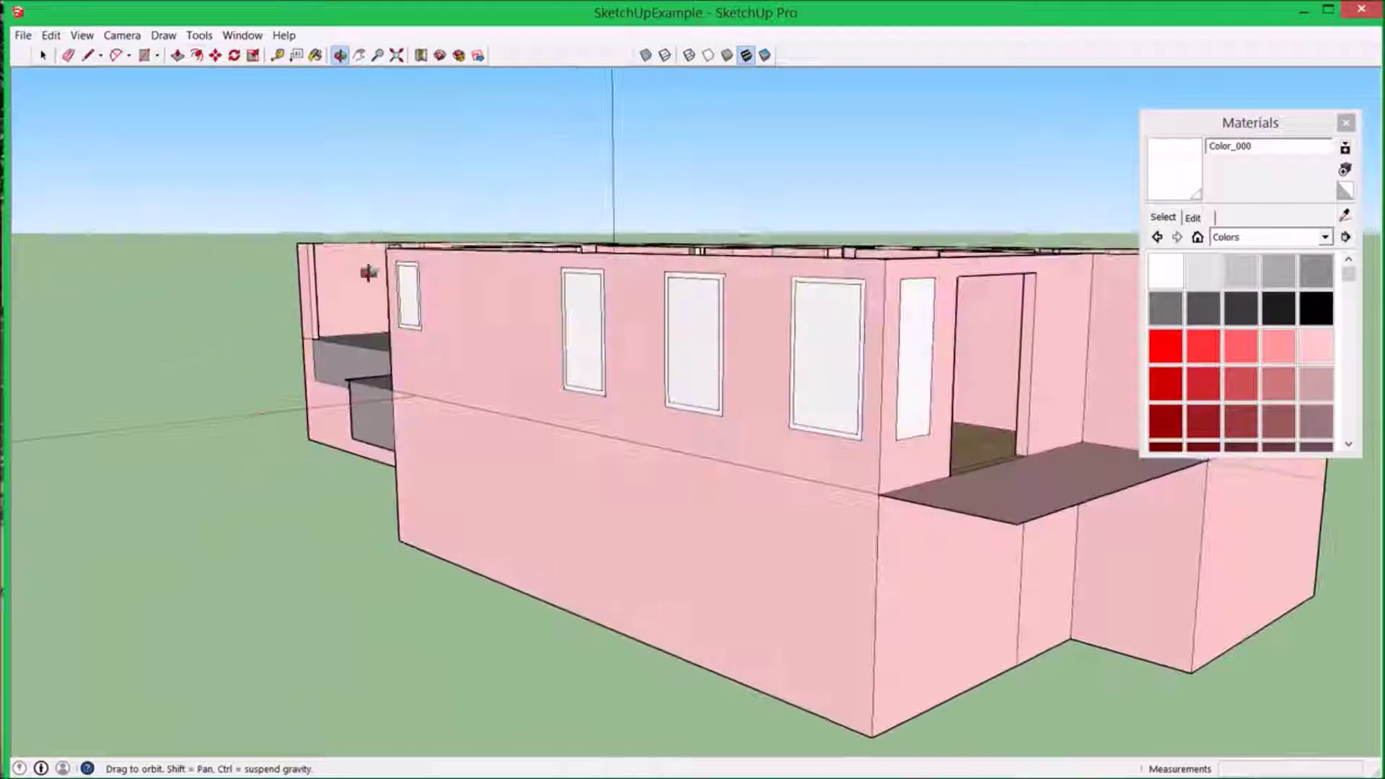
left_click(922, 289)
key("Escape")
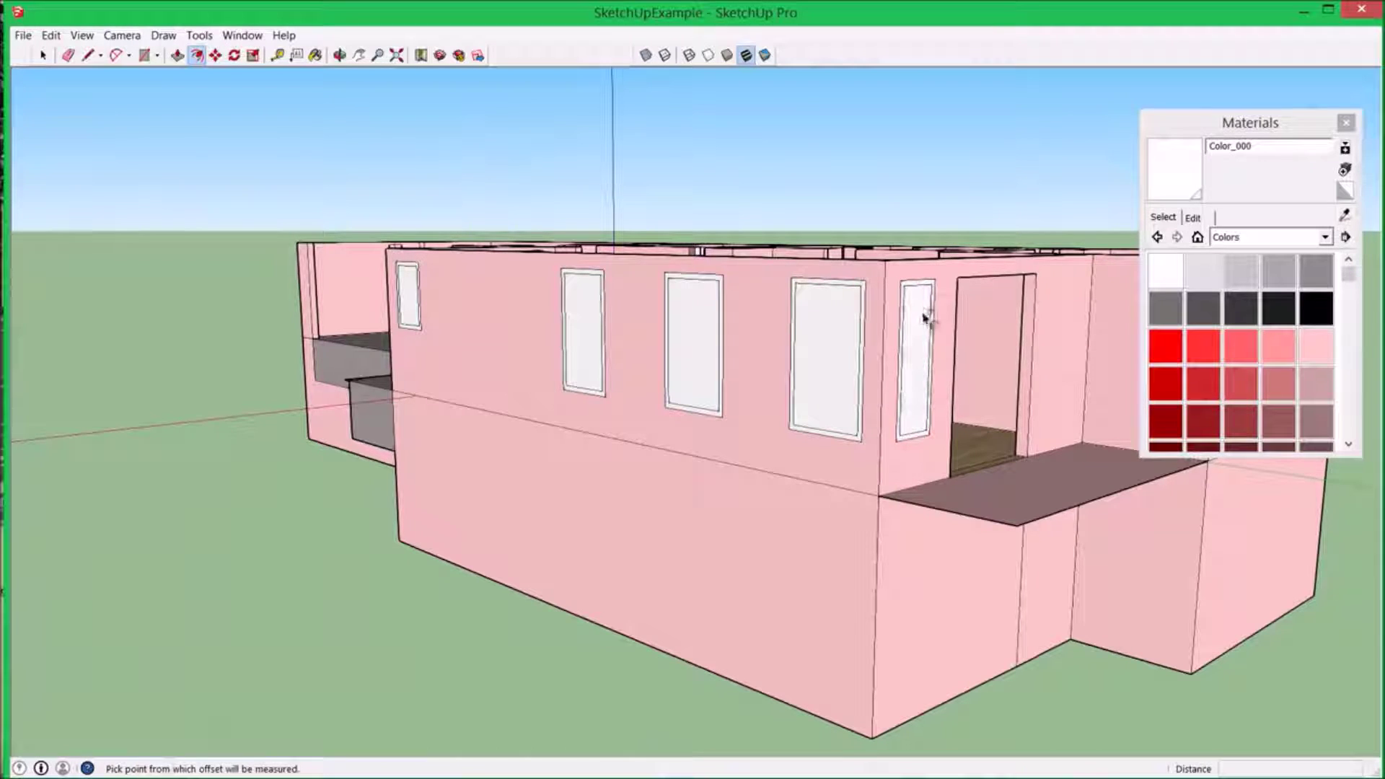
- Offset frame outlines on the small and right windows of the long window wall
middle_click_drag(924, 318, 526, 396)
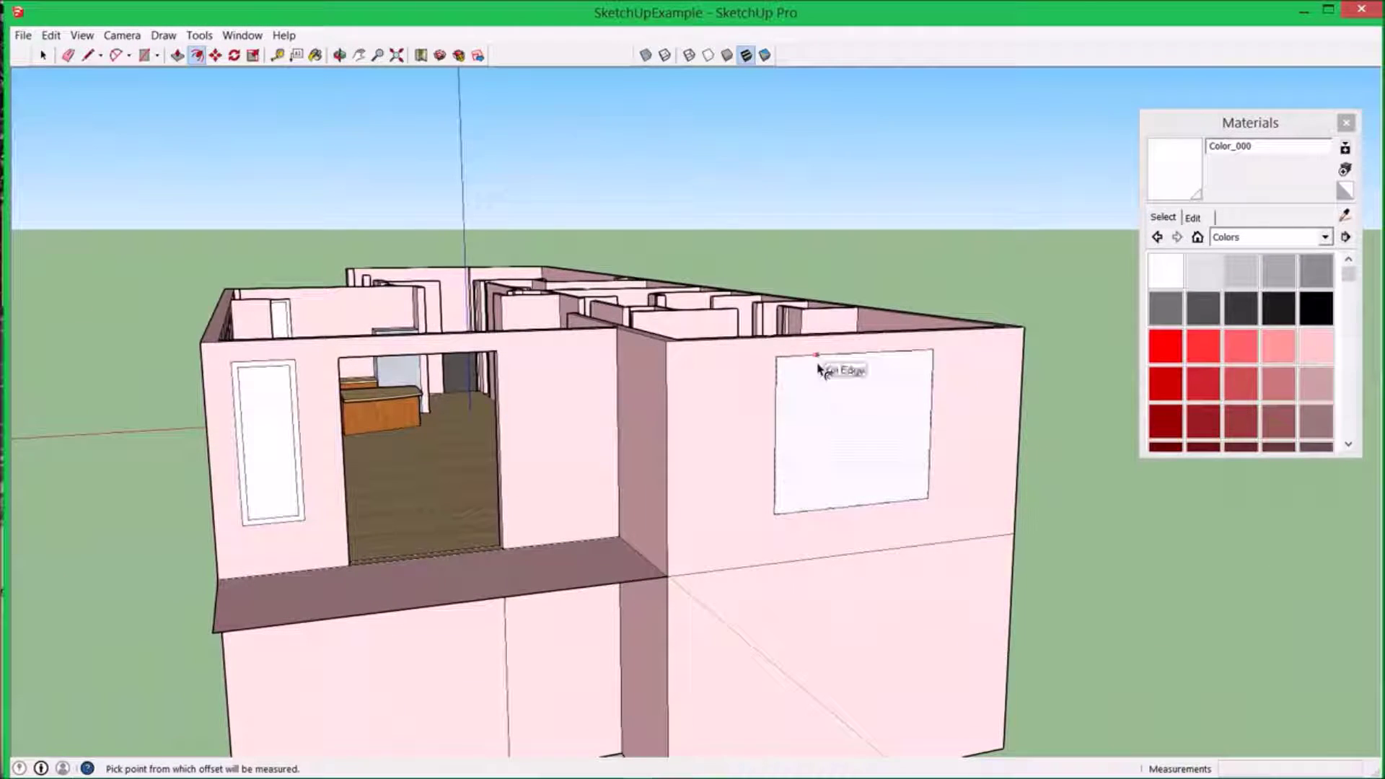
middle_click_drag(807, 389, 442, 401)
left_click(750, 325)
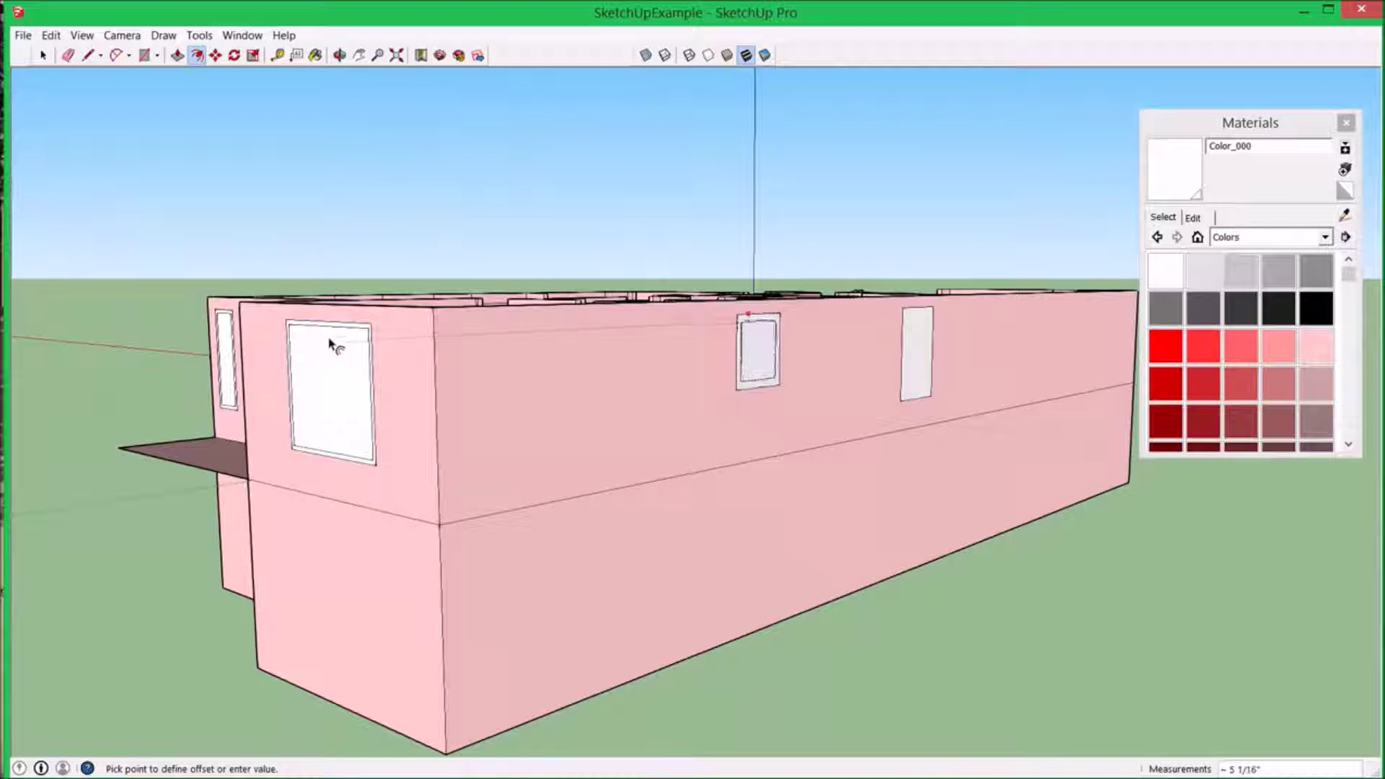
left_click(349, 332)
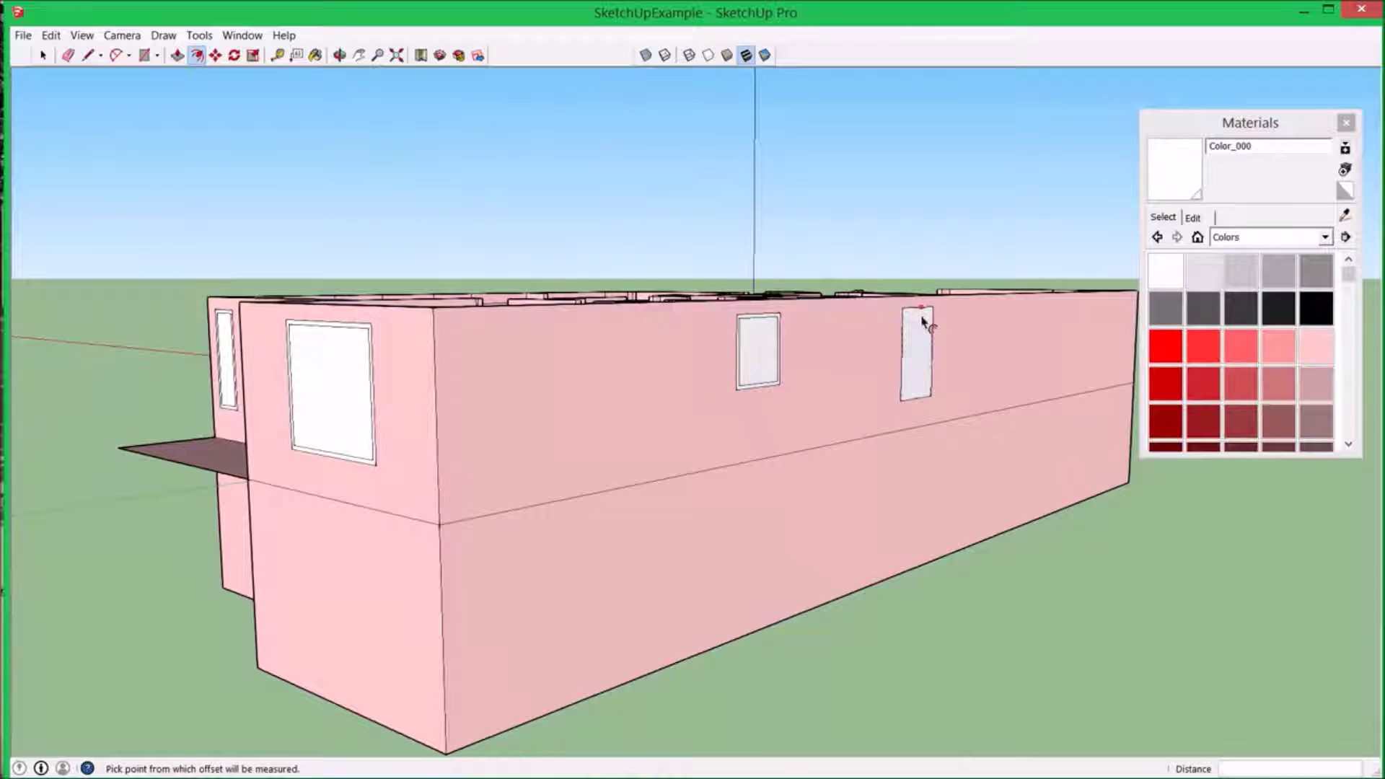
left_click(922, 316)
left_click(772, 327)
middle_click_drag(772, 327, 253, 112)
- Delete the inner white panes of the right, middle and left windows
left_click(41, 56)
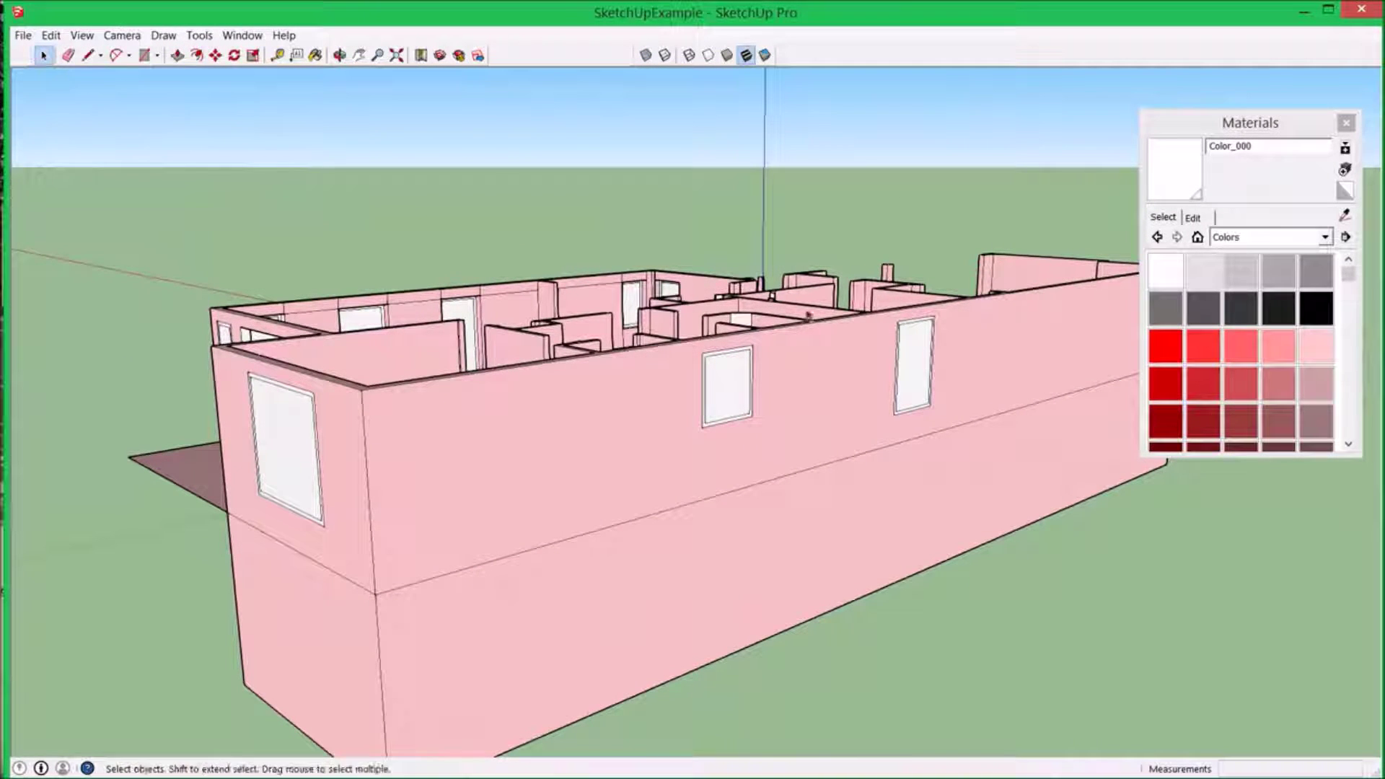
left_click(920, 376)
key("Delete")
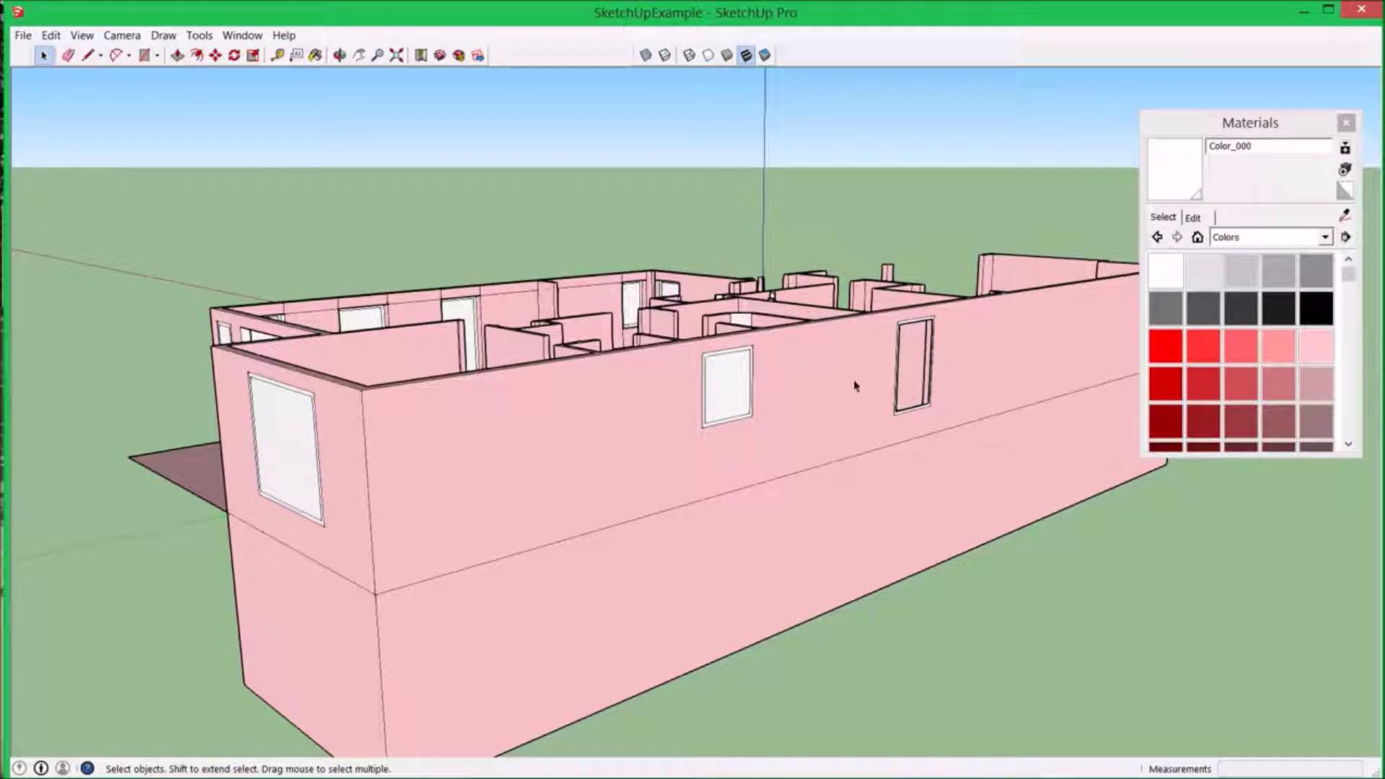
left_click(721, 378)
key("Delete")
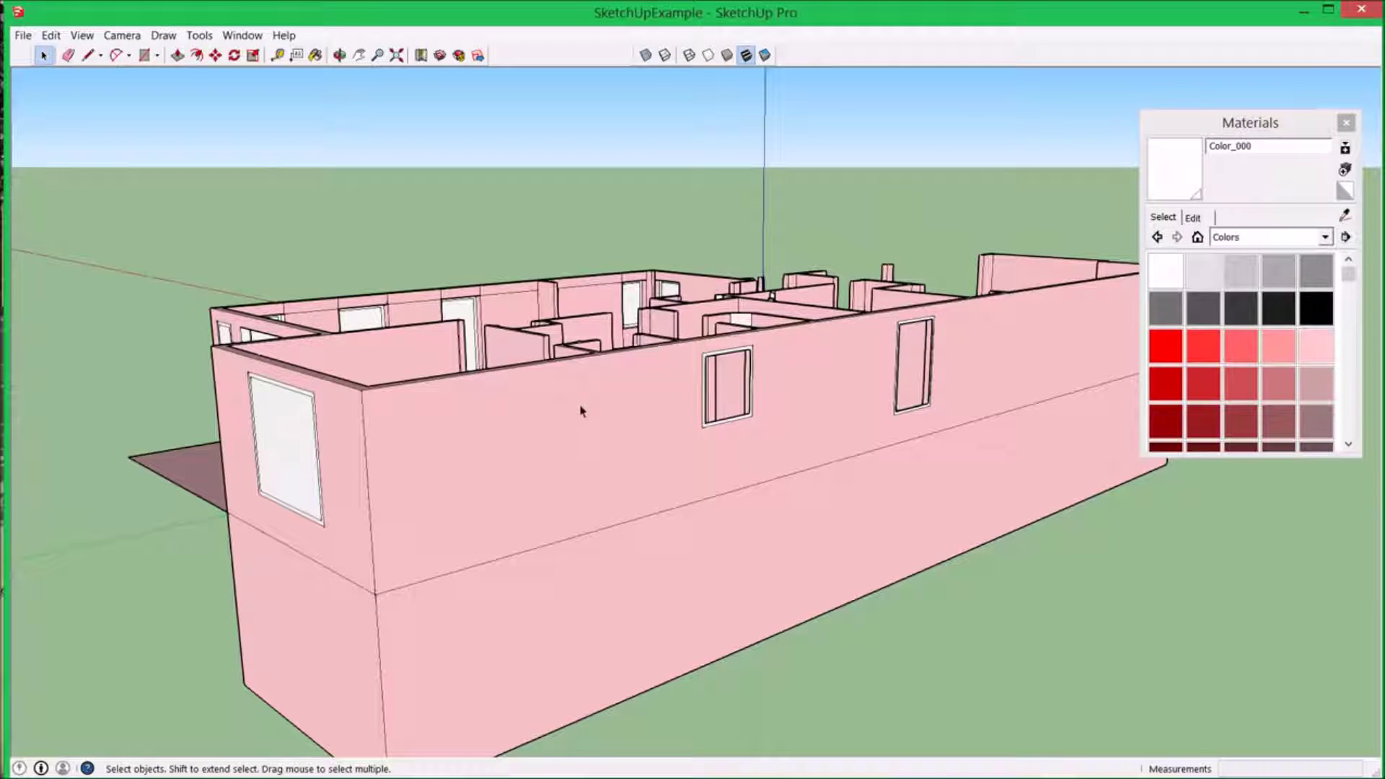
left_click(281, 436)
key("Delete")
- Delete the inner white panes of the three side-wall windows
middle_click_drag(282, 435, 676, 442)
left_click(647, 452)
key("Delete")
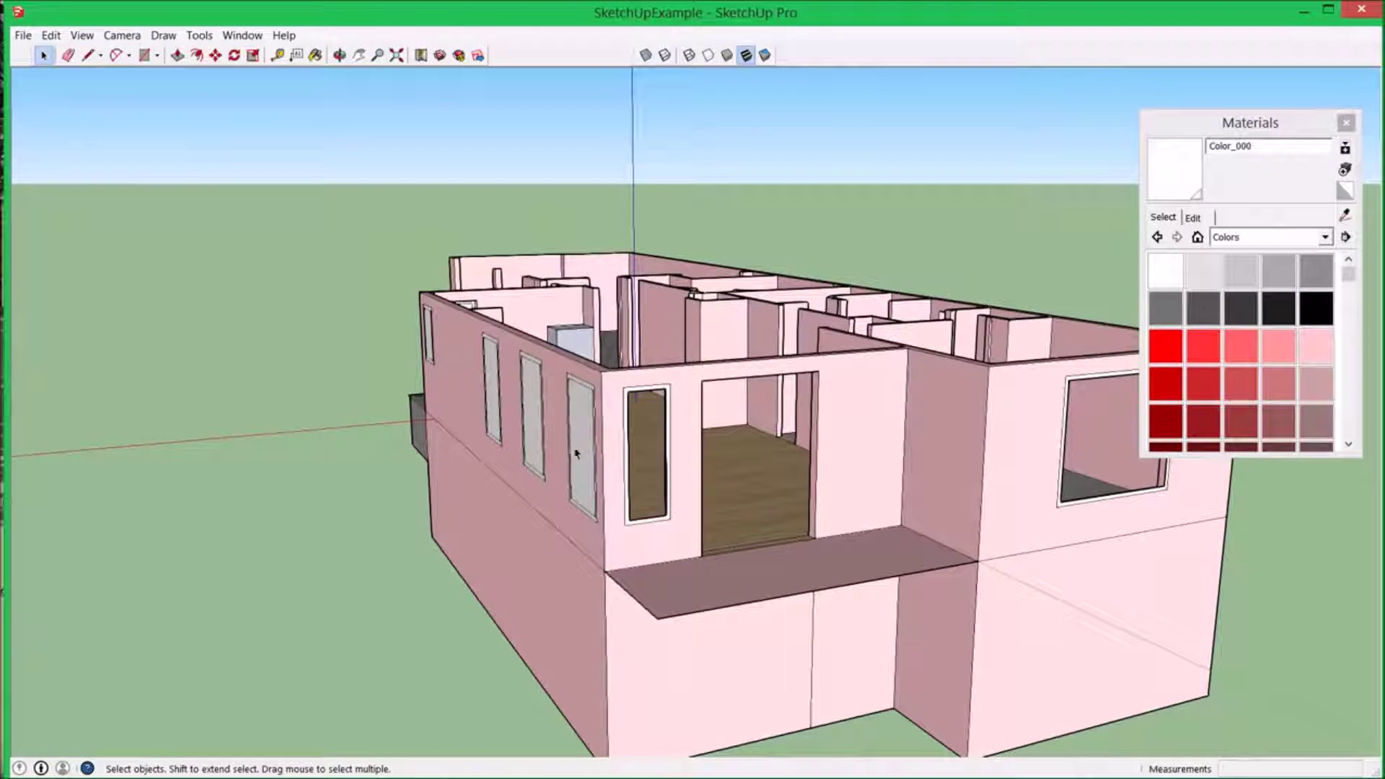
left_click(564, 447)
key("Delete")
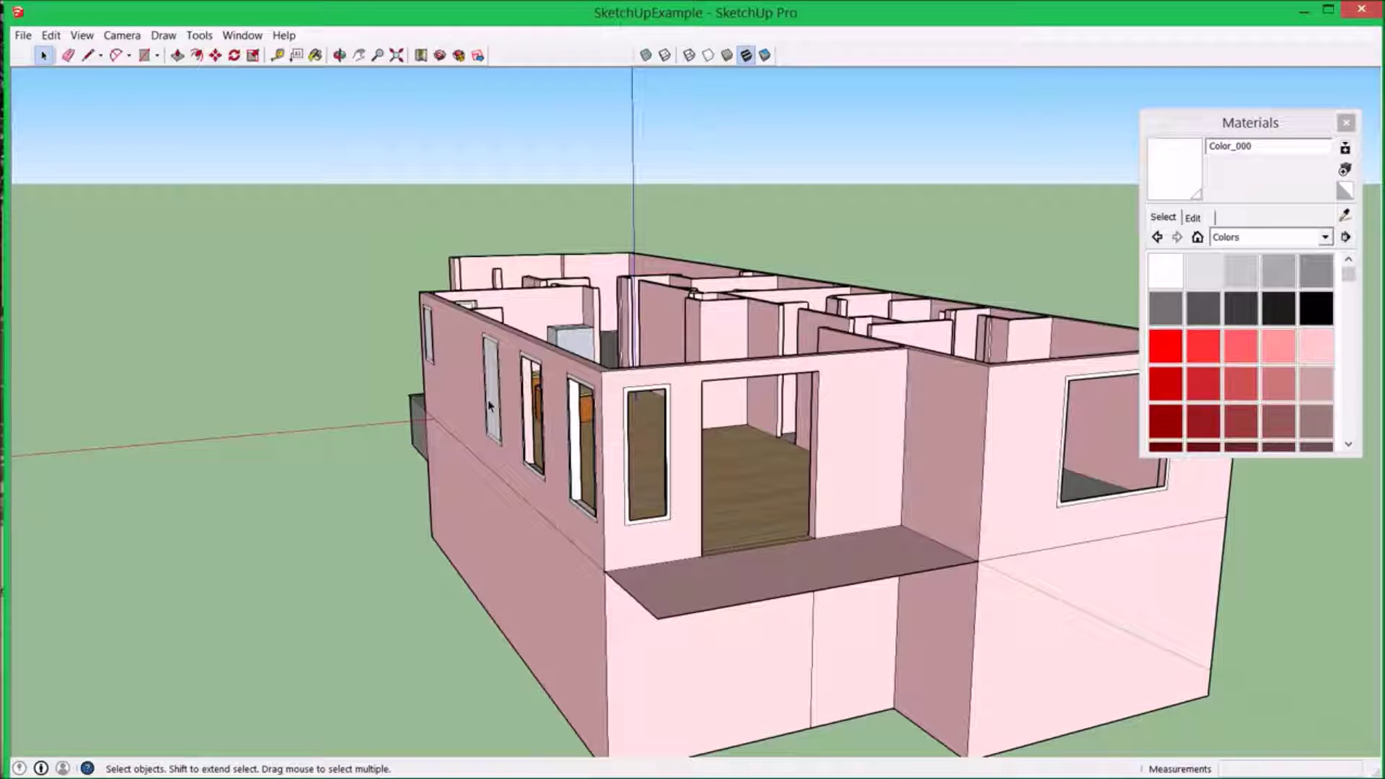
left_click(489, 406)
key("Delete")
middle_click_drag(425, 350, 620, 404)
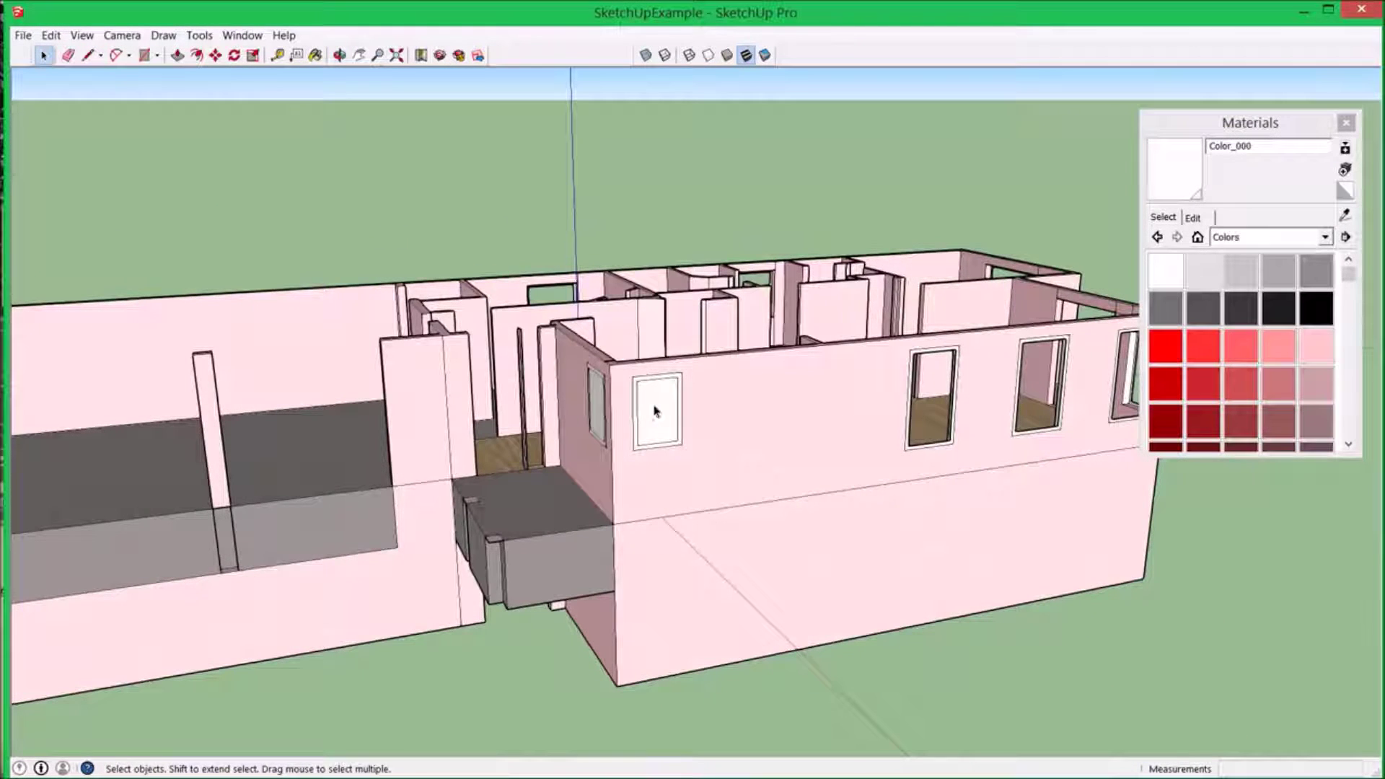
- Push the window frame face about 7 3/16" through the wall
middle_click_drag(689, 424, 539, 329)
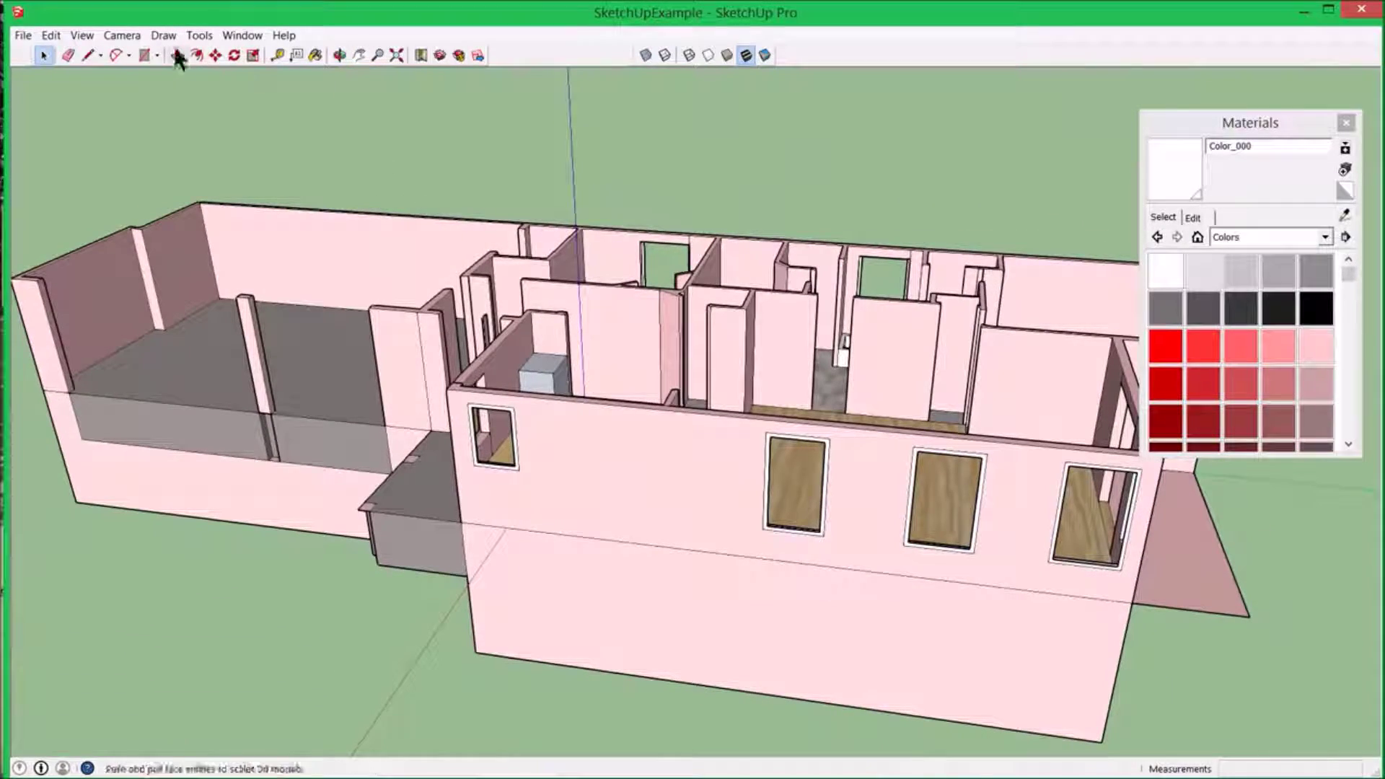
middle_click_drag(310, 217, 375, 453)
scroll(375, 453, "up", 4)
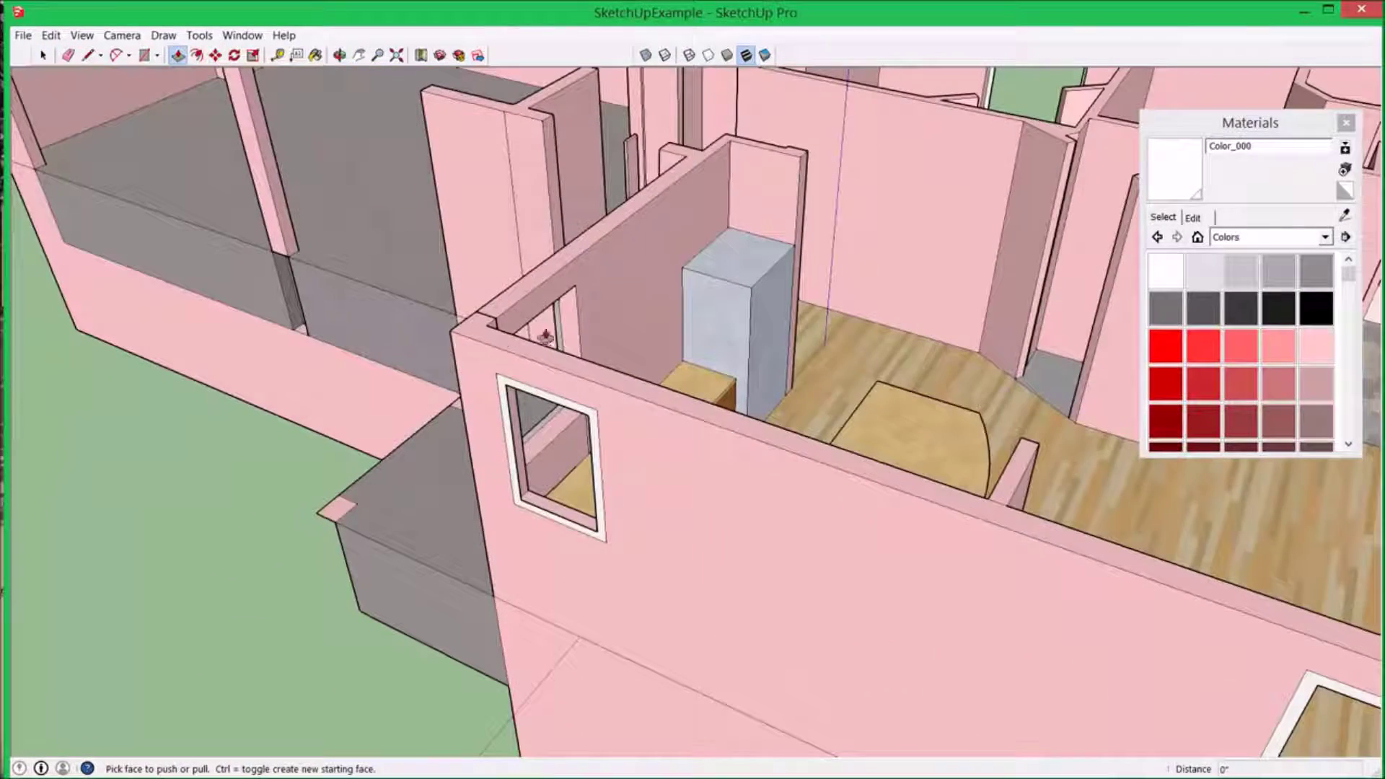
left_click(557, 326)
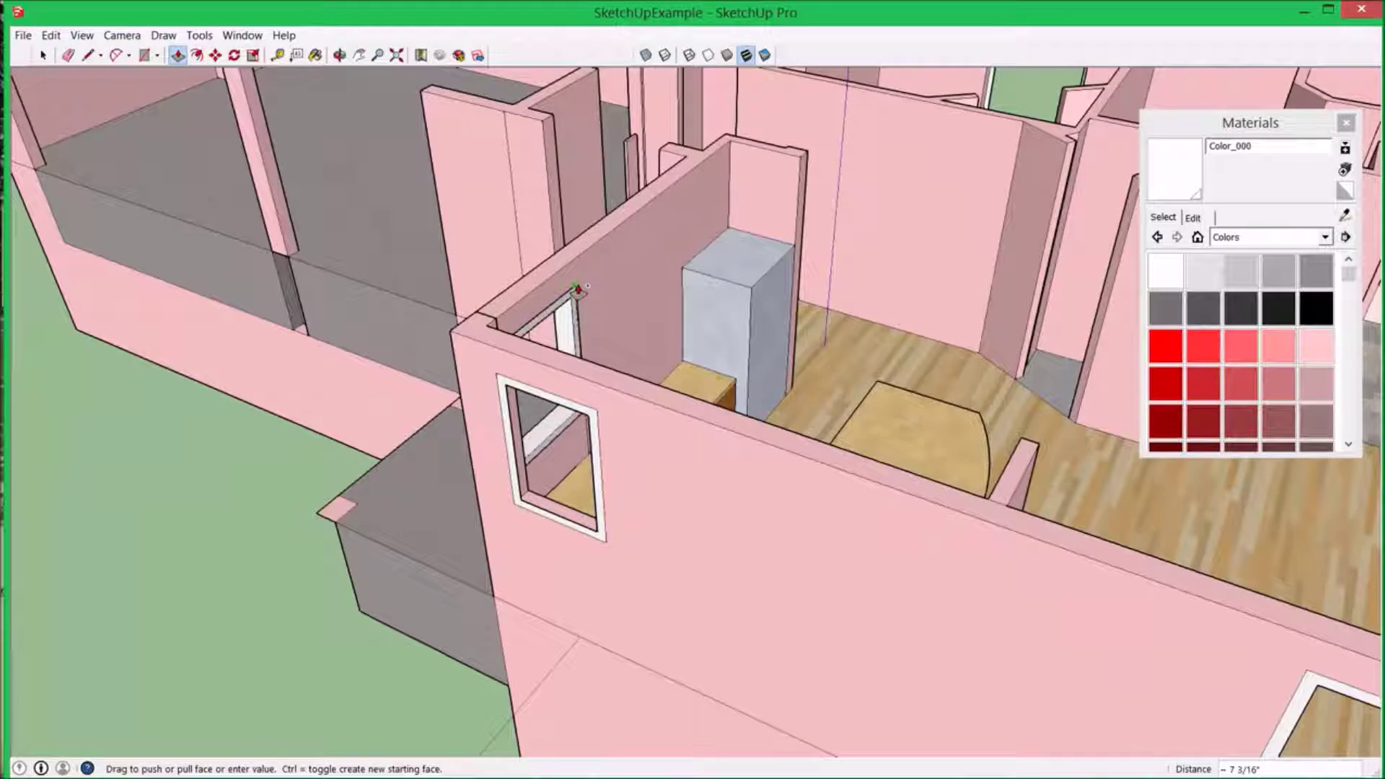
left_click(716, 390)
- Orbit and zoom around the rooms and windowed walls to inspect the frames
middle_click_drag(716, 391, 407, 254)
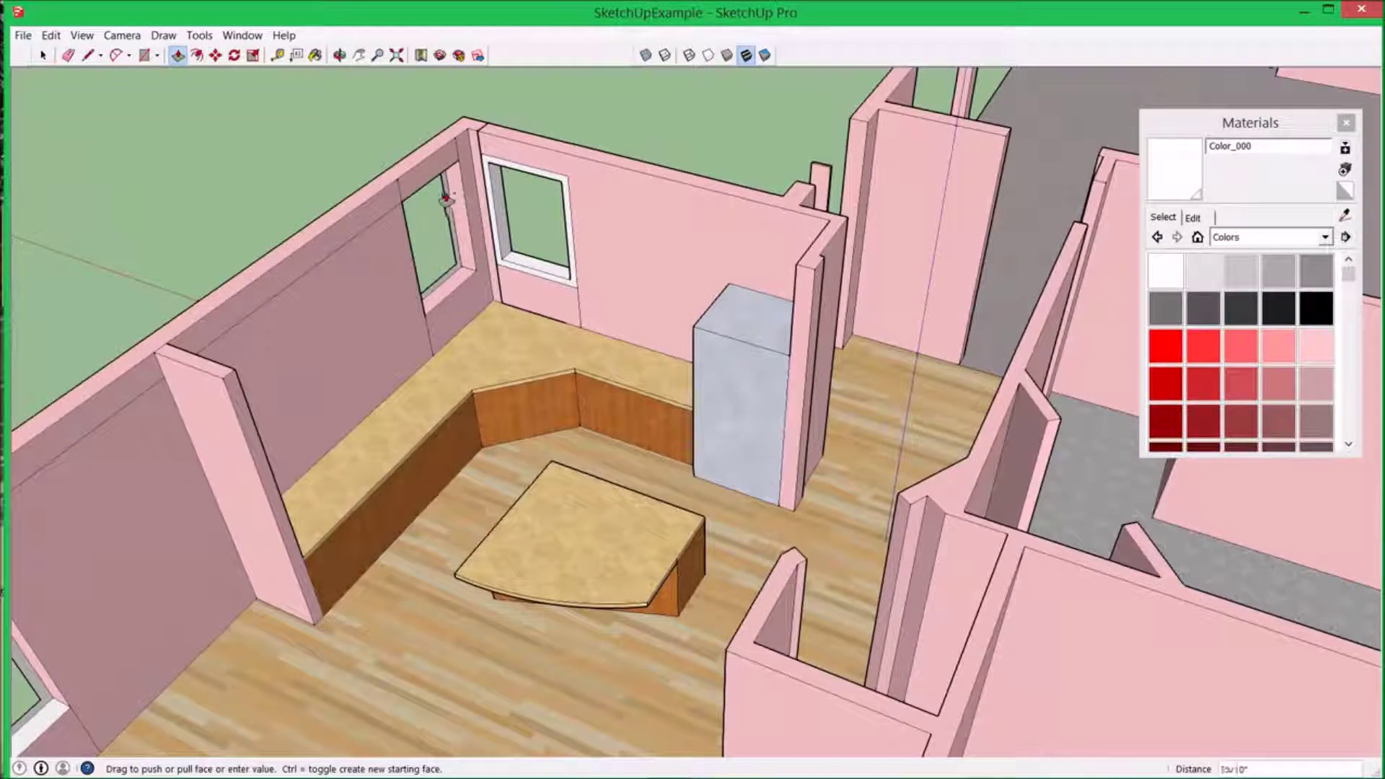
middle_click_drag(446, 196, 281, 503)
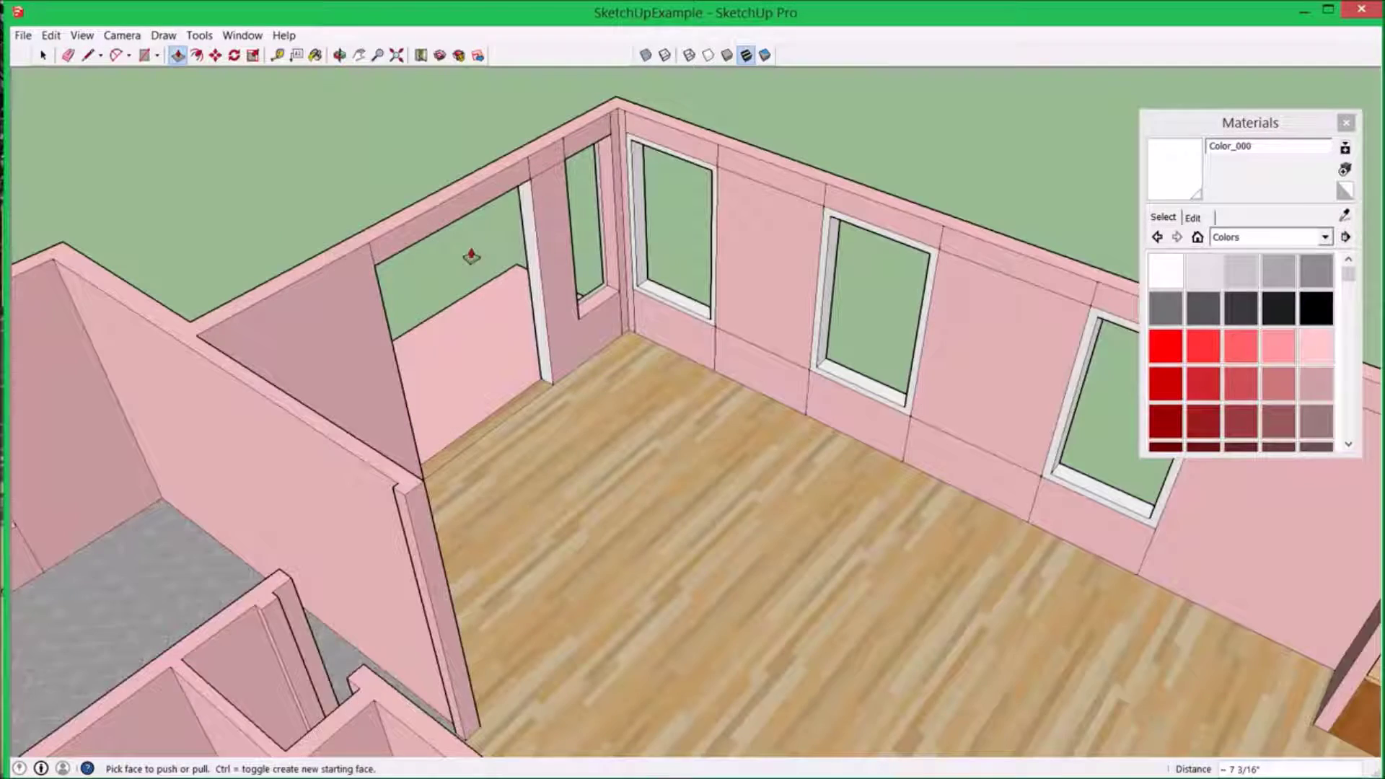
scroll(577, 202, "up", 2)
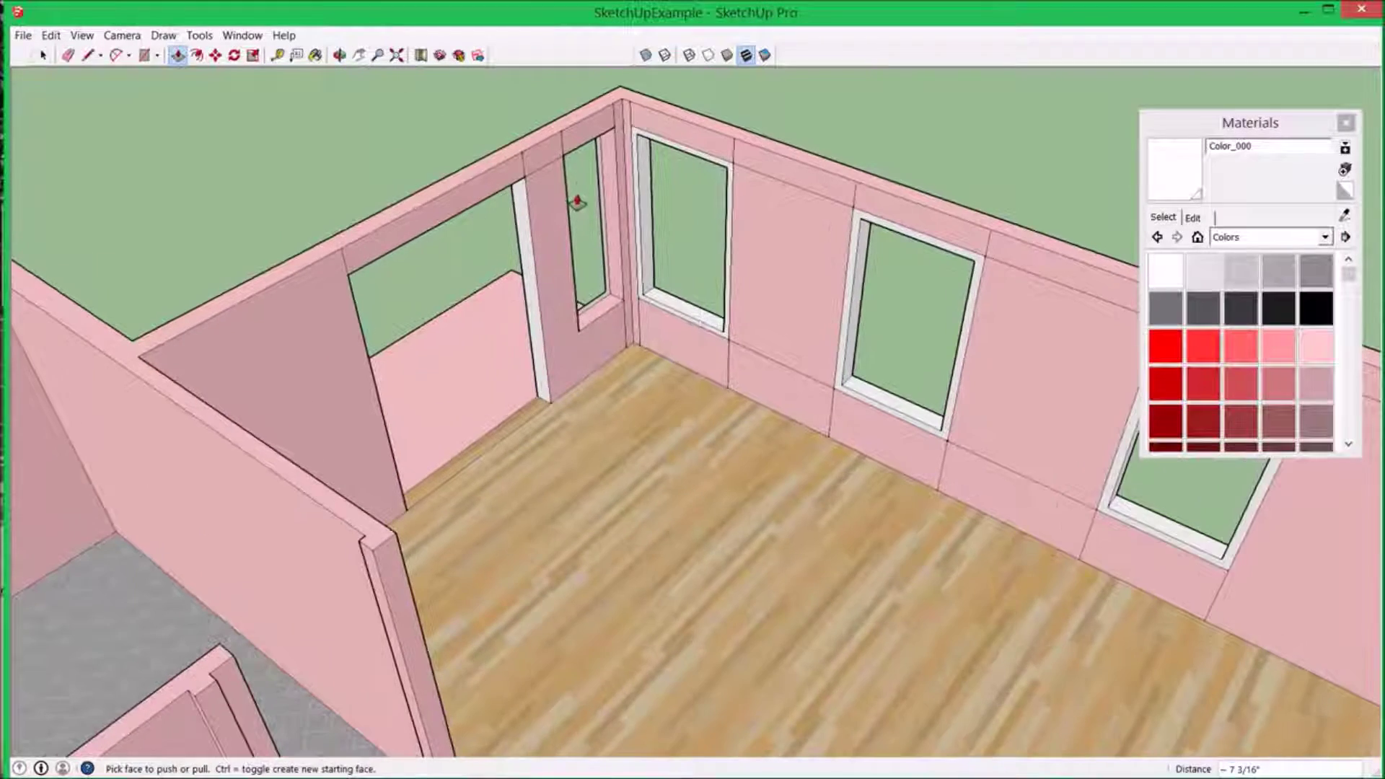
scroll(598, 158, "down", 2)
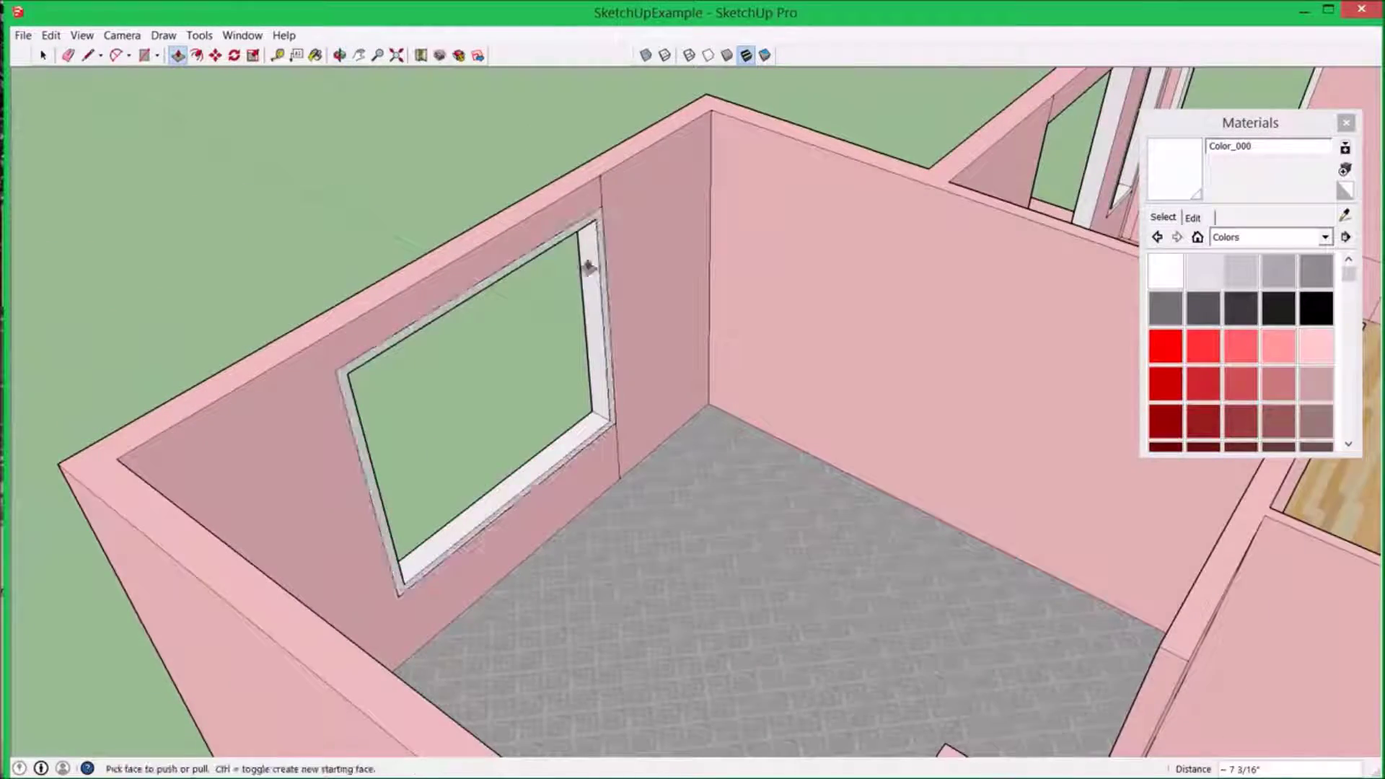
middle_click_drag(587, 267, 678, 321)
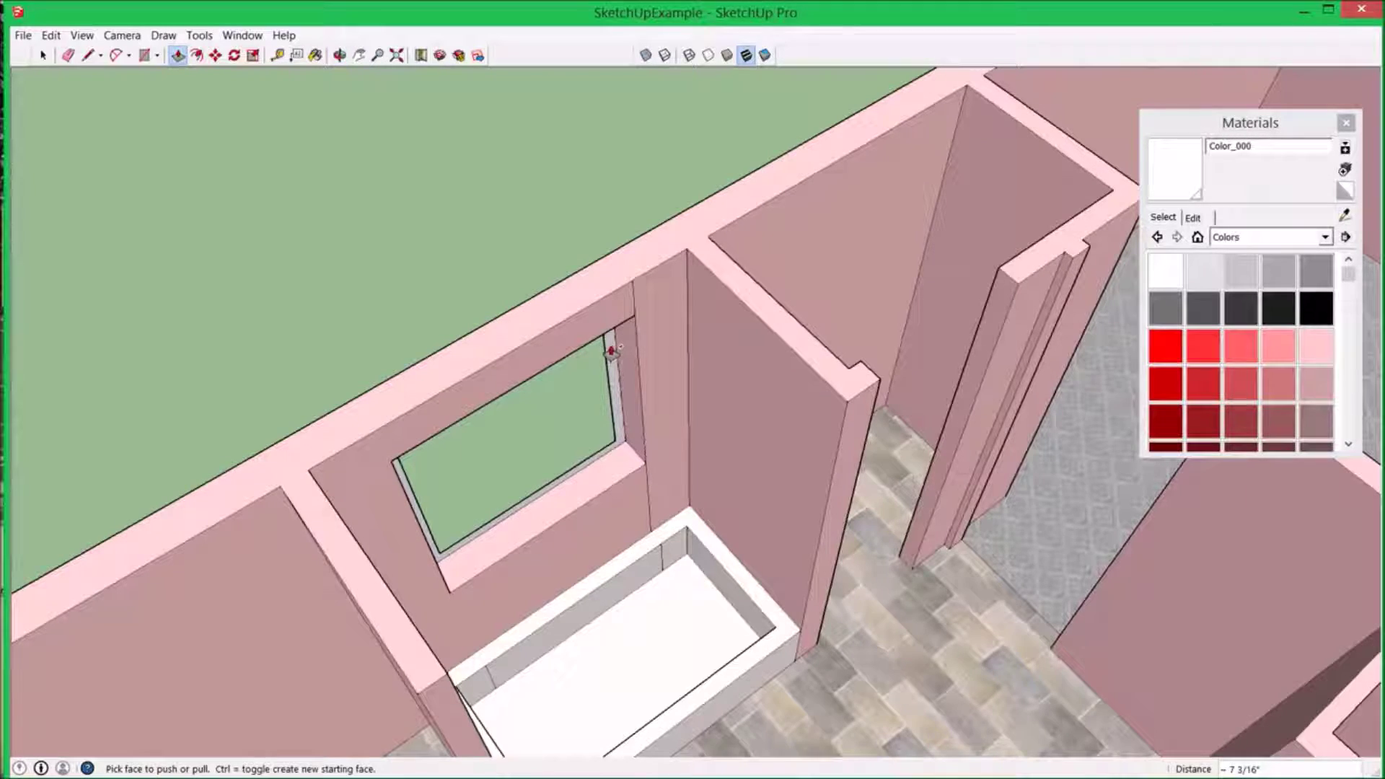
middle_click_drag(649, 311, 639, 389)
scroll(411, 550, "down", 5)
middle_click_drag(411, 551, 108, 432)
scroll(512, 437, "up", 3)
scroll(513, 437, "down", 3)
scroll(387, 416, "up", 3)
scroll(387, 416, "down", 3)
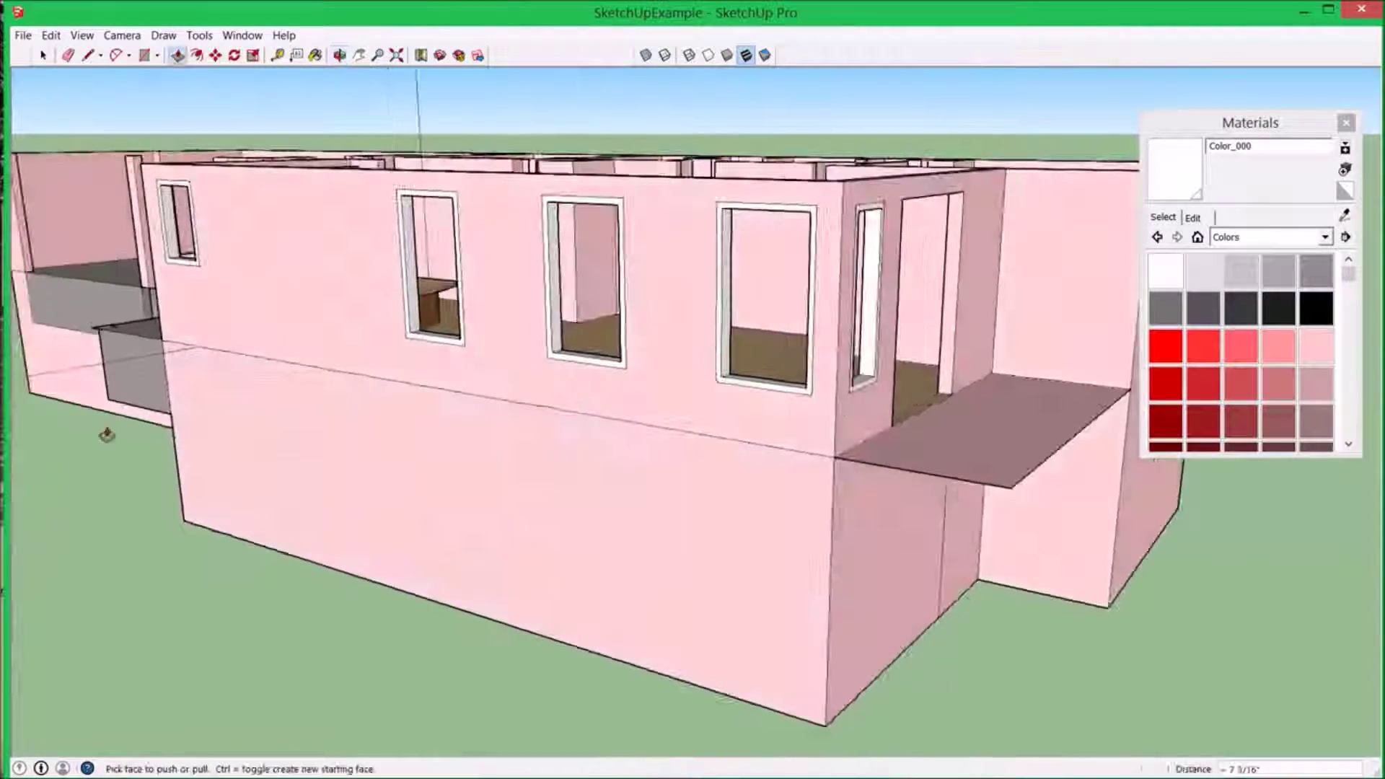
scroll(207, 269, "up", 3)
- Draw a rectangle across the window opening and extrude it as a horizontal rail
middle_click_drag(207, 269, 80, 49)
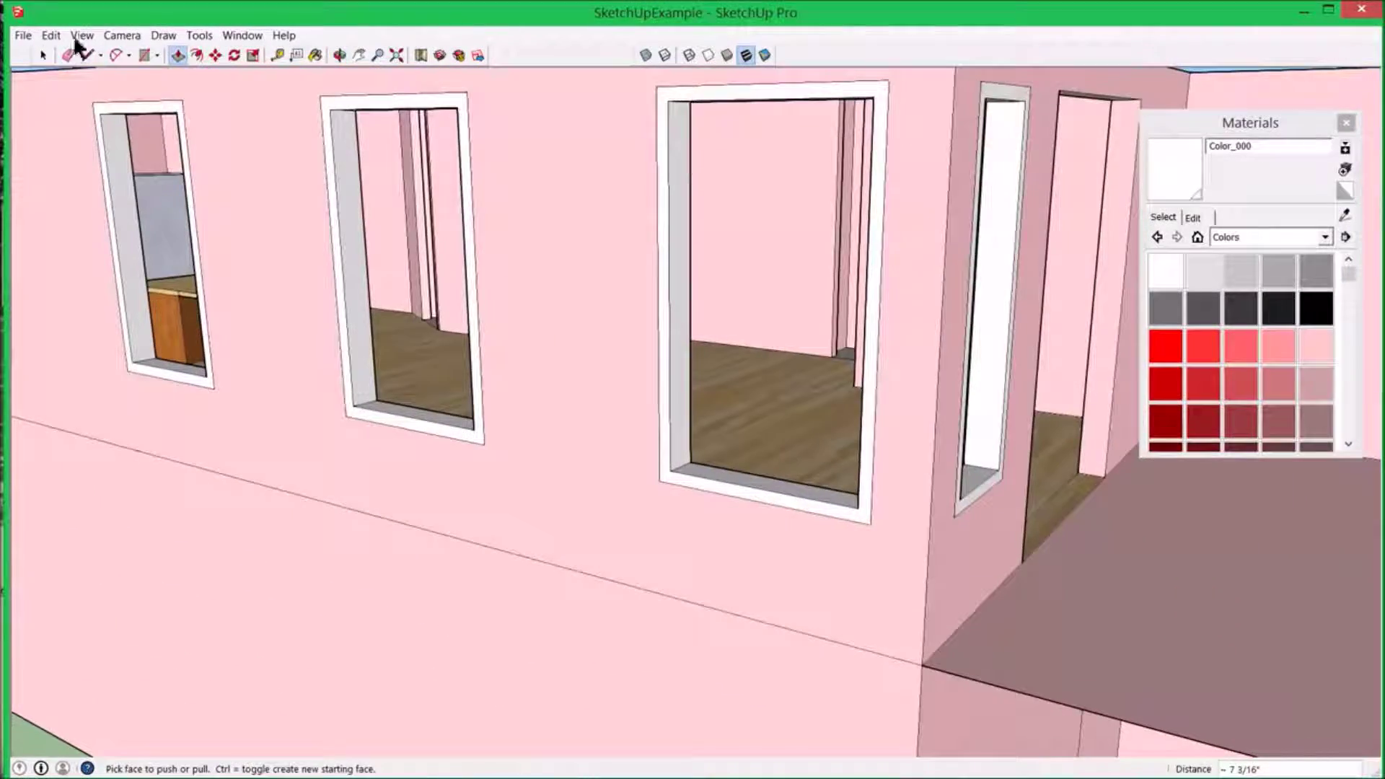
left_click(87, 54)
left_click(145, 55)
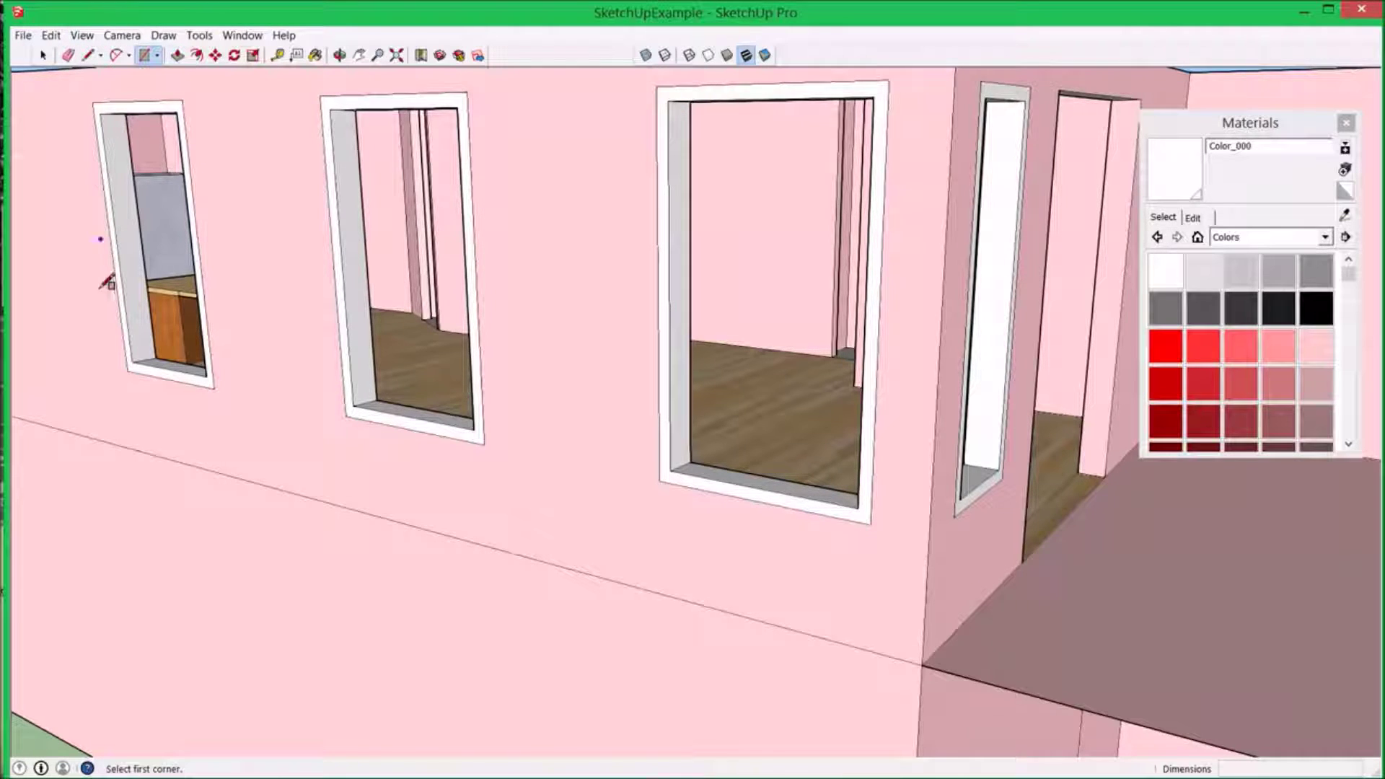
scroll(130, 247, "up", 4)
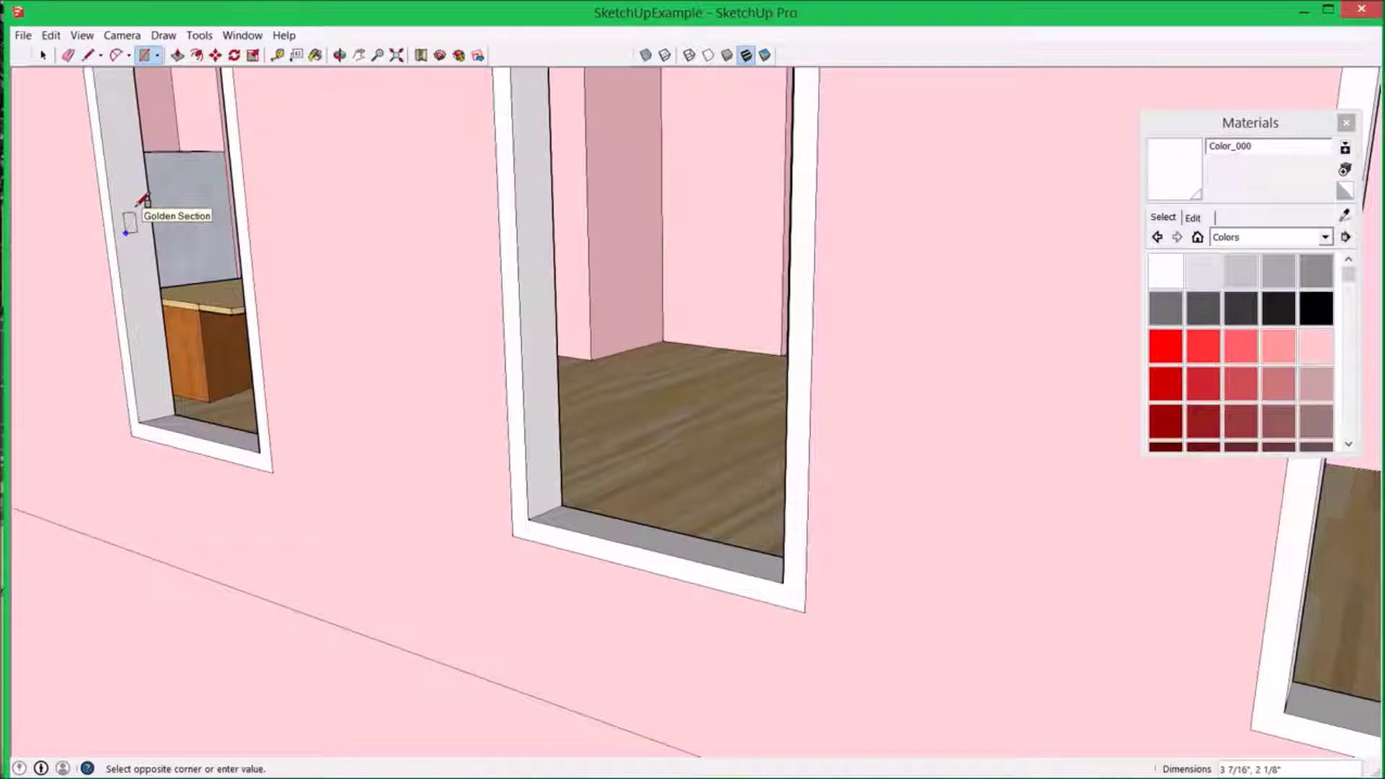
left_click(145, 207)
key("p")
middle_click_drag(483, 261, 101, 274)
double_click(840, 358)
- Orbit out to an overhead view of the whole house, then zoom toward the garage
middle_click_drag(1094, 494, 835, 488)
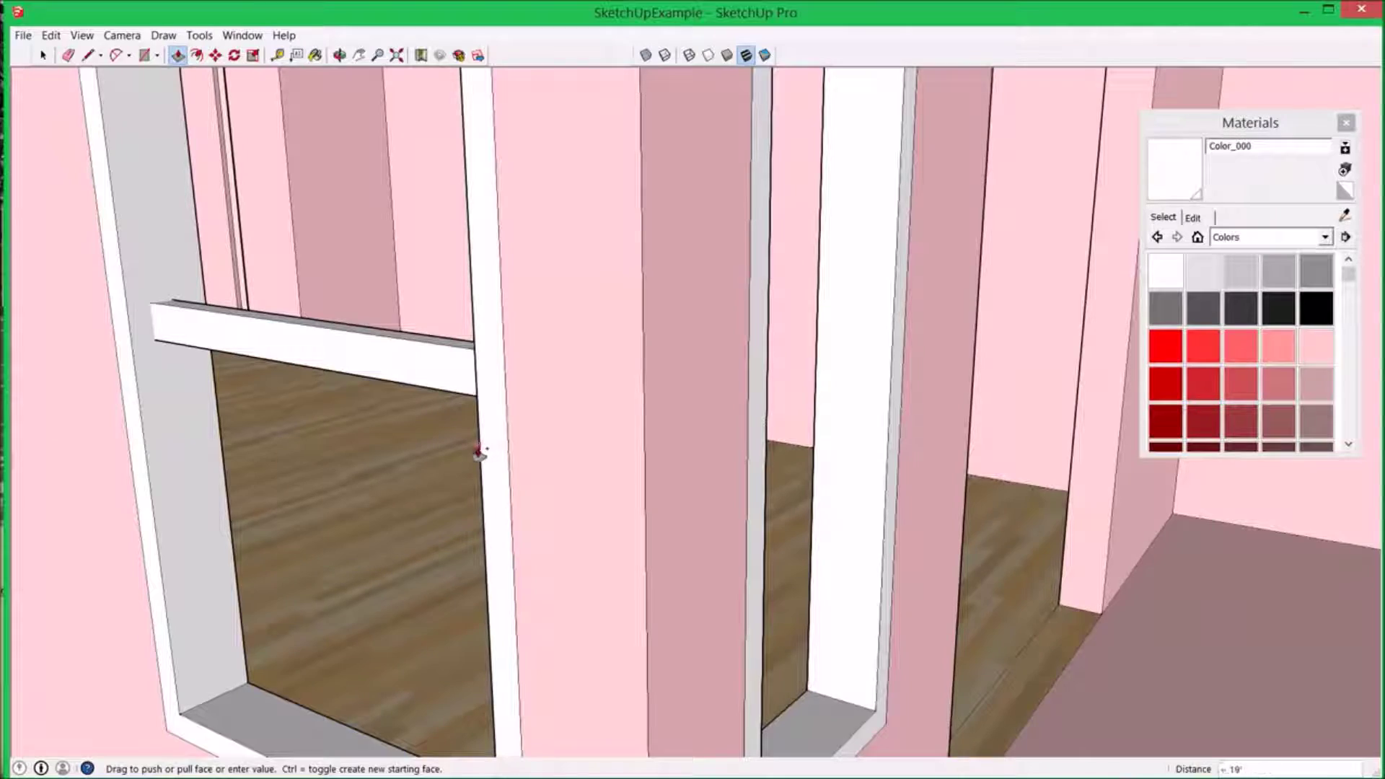
middle_click_drag(387, 485, 387, 464)
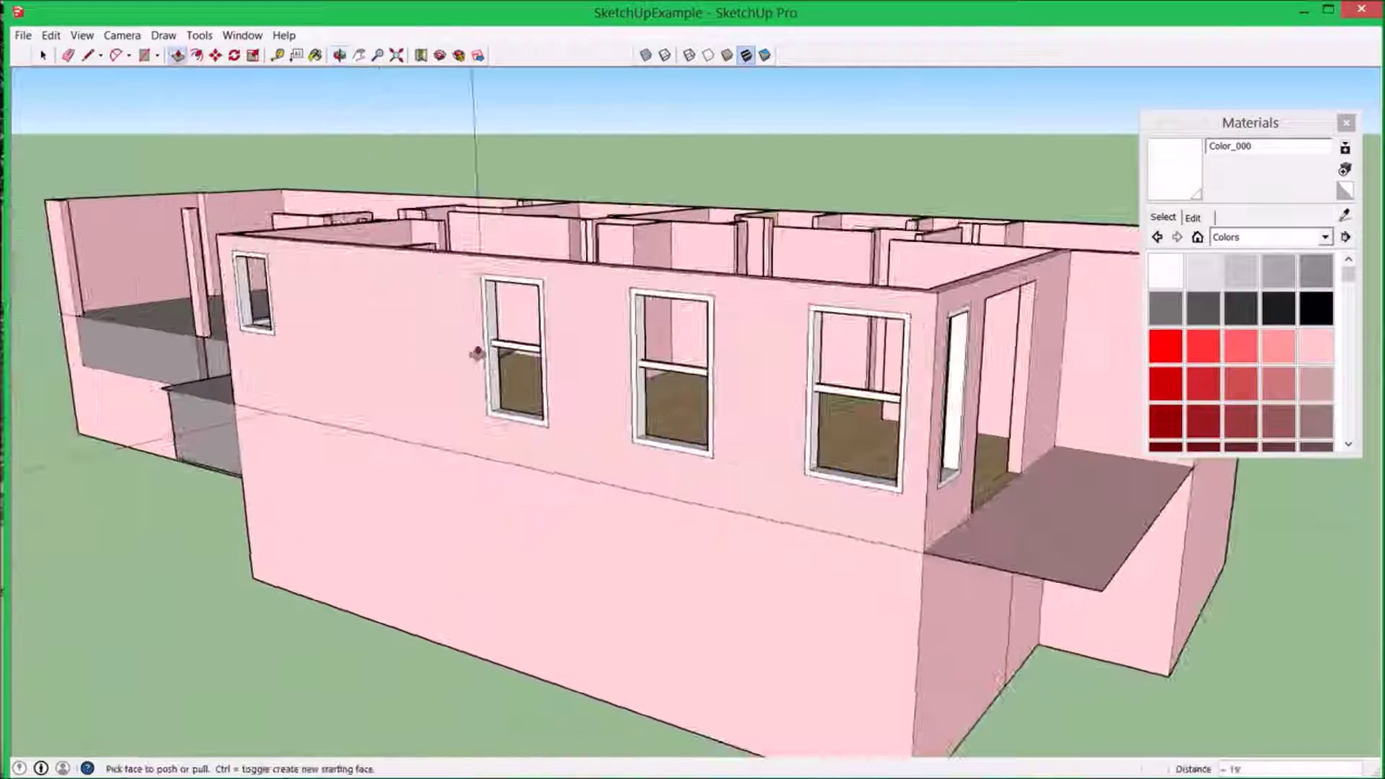
middle_click_drag(885, 384, 902, 599)
scroll(458, 435, "up", 3)
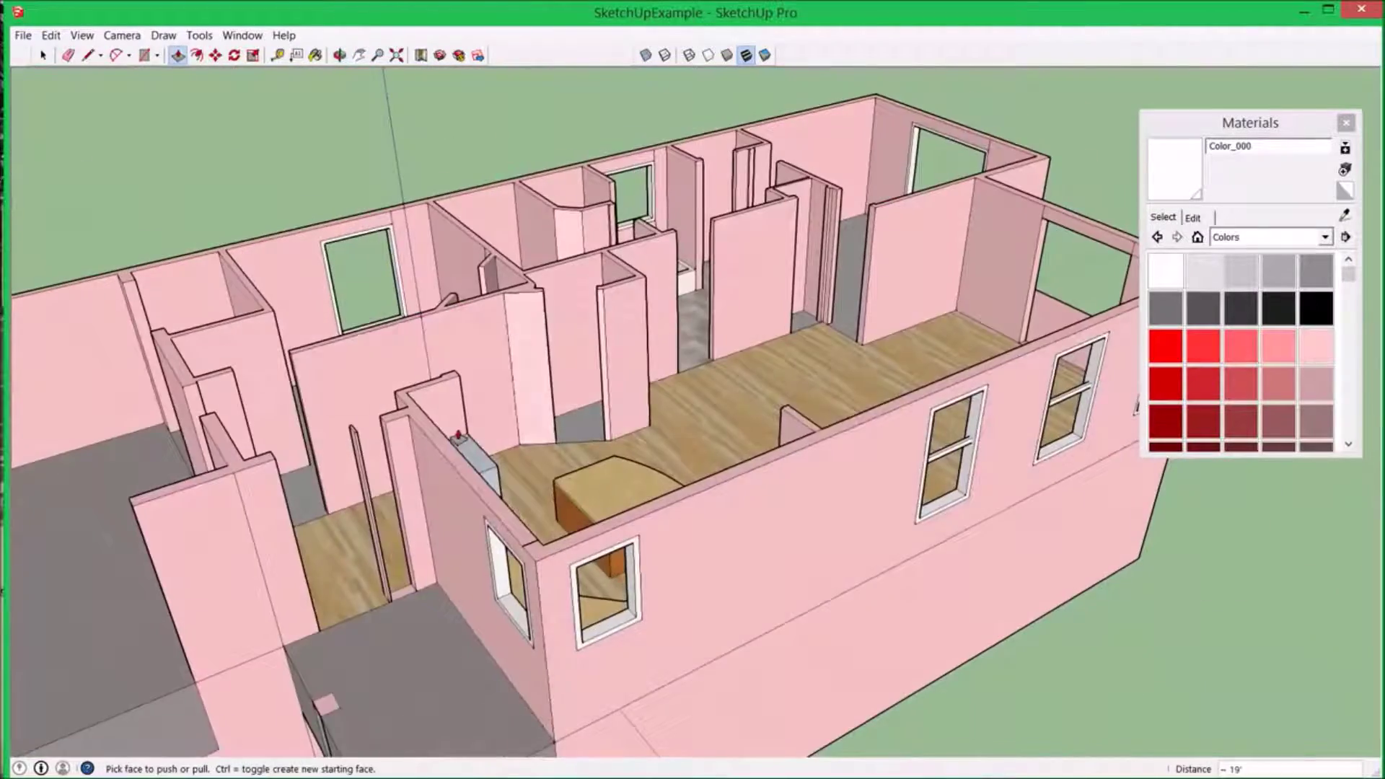
middle_click_drag(458, 436, 506, 199)
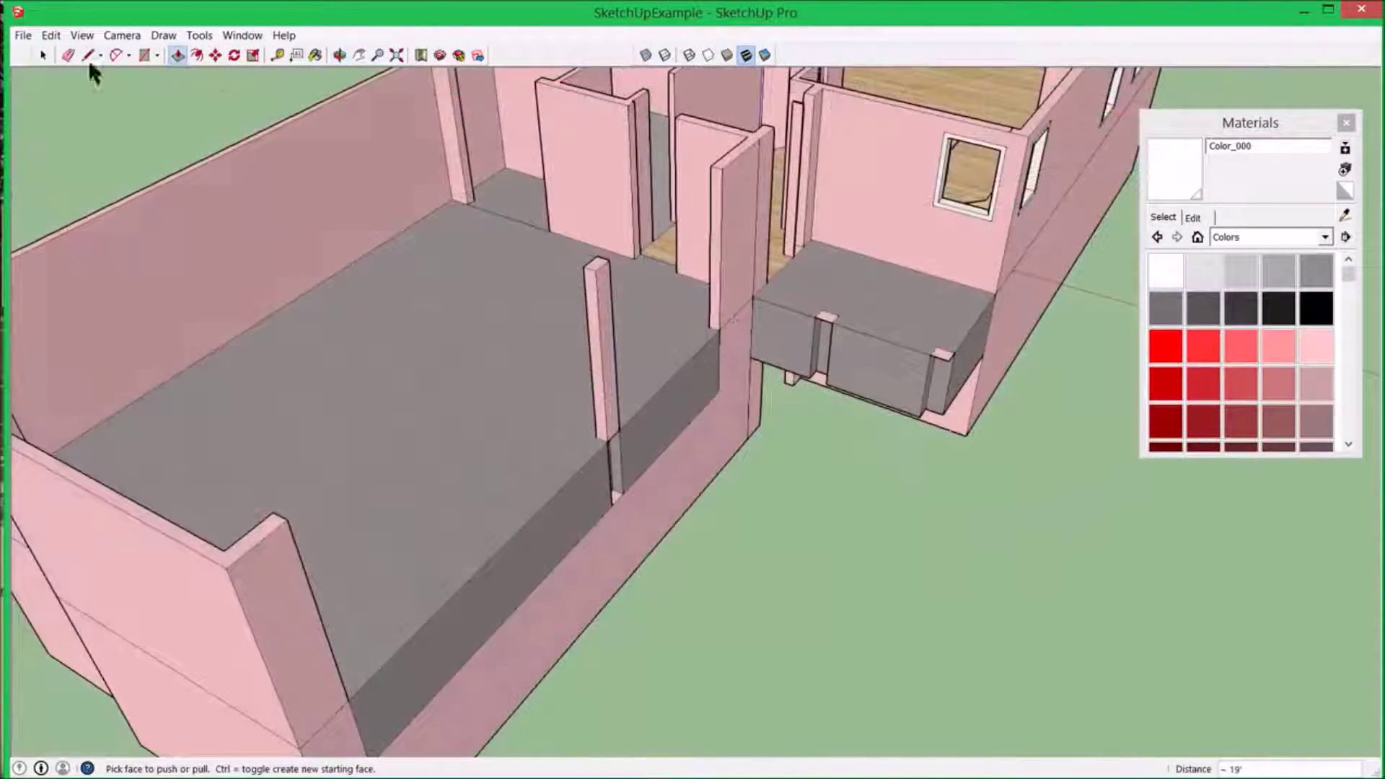
- Draw a 6' line and a short line on the wall end, then pull the face across the garage
left_click(88, 55)
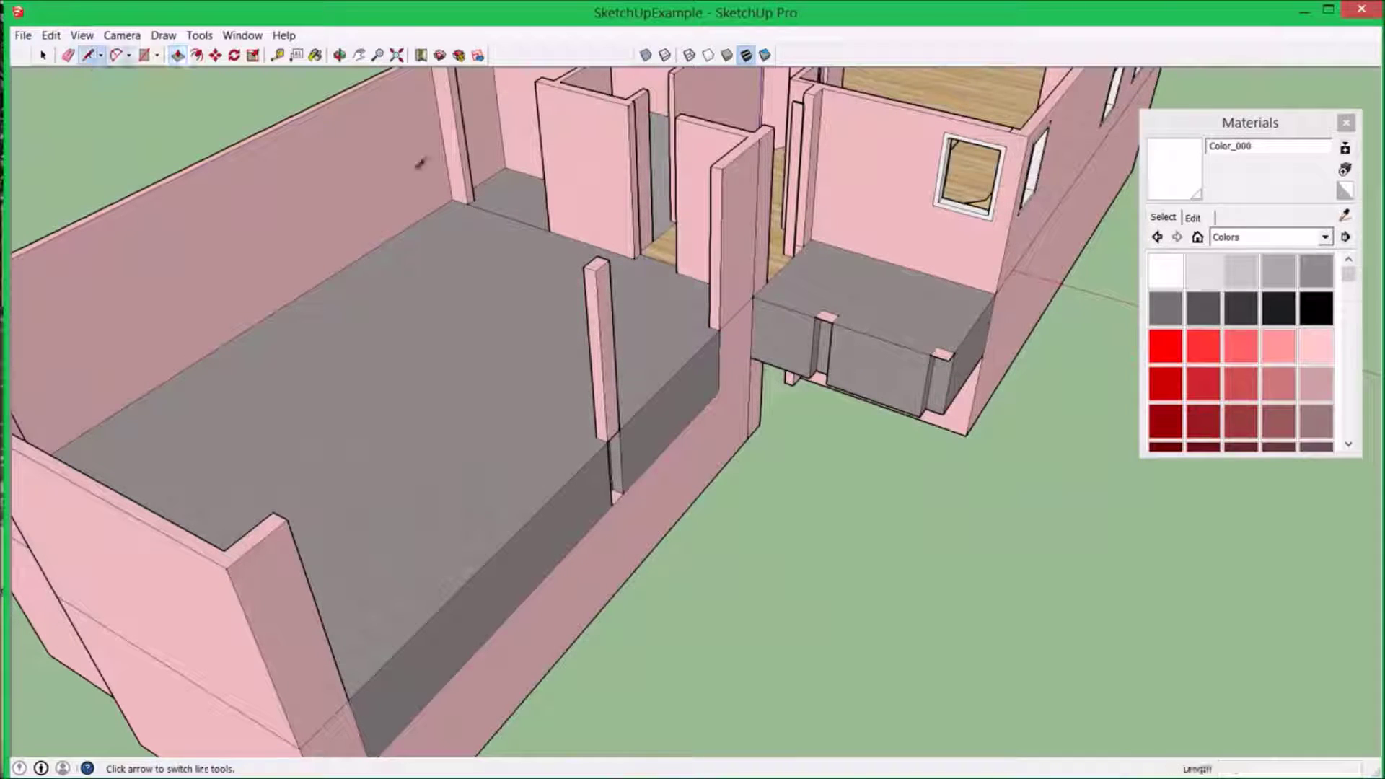
left_click(718, 330)
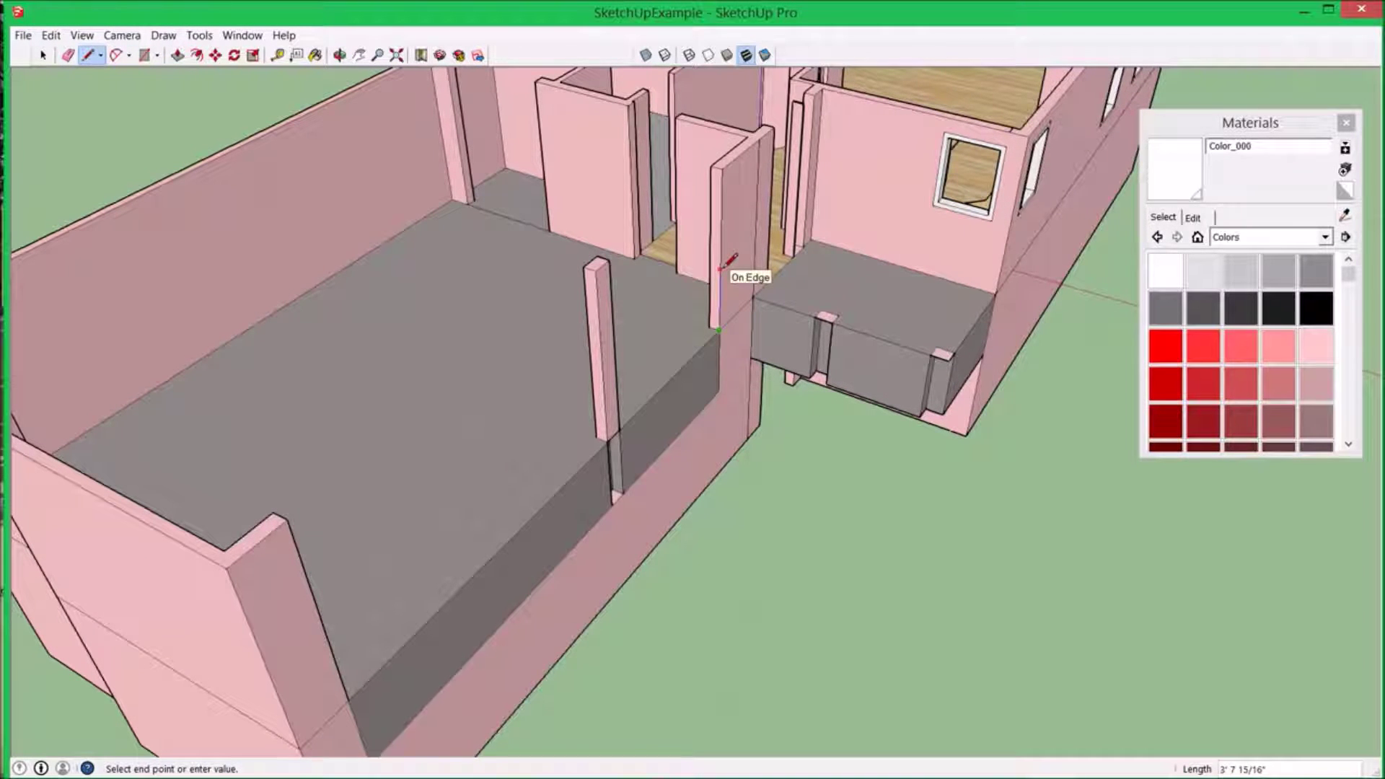
key("Return")
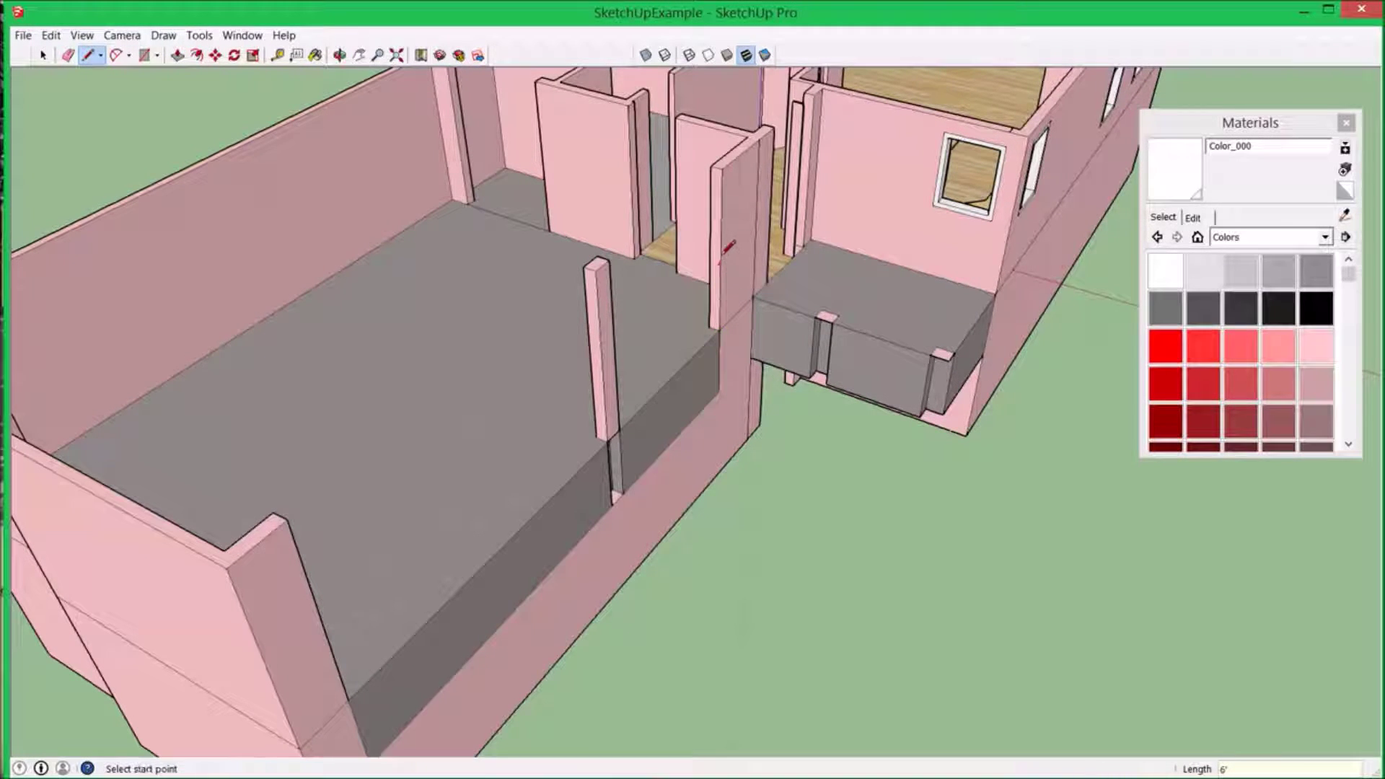
left_click(720, 226)
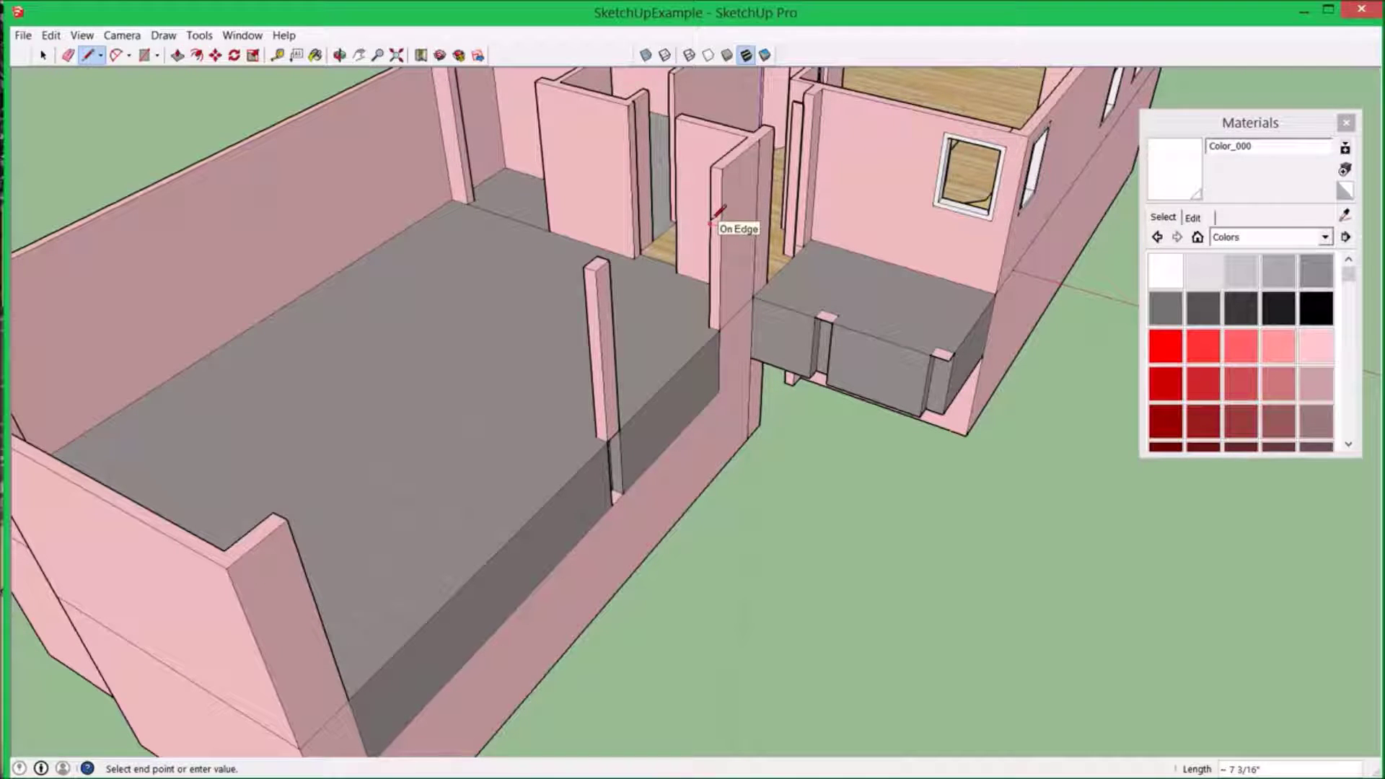
left_click(710, 223)
left_click(177, 55)
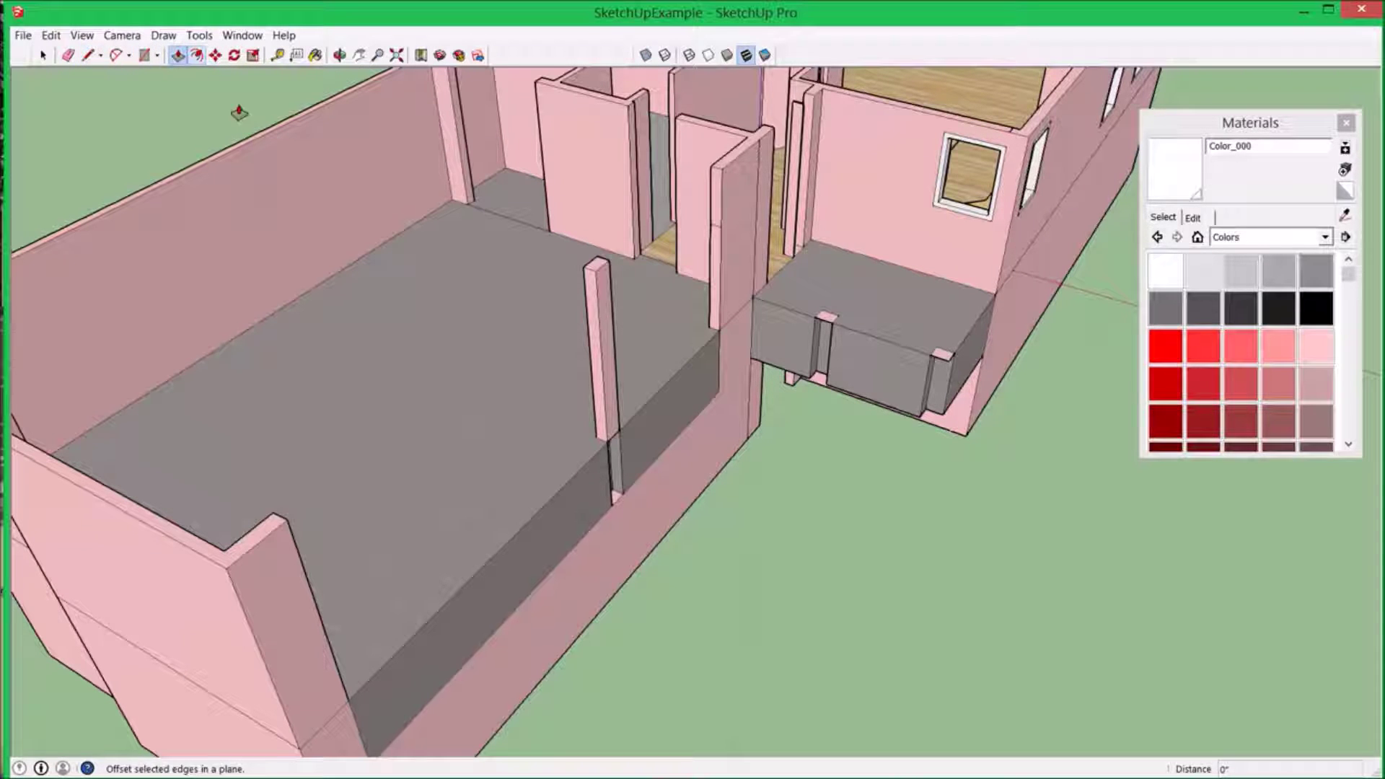
left_click_drag(715, 206, 288, 541)
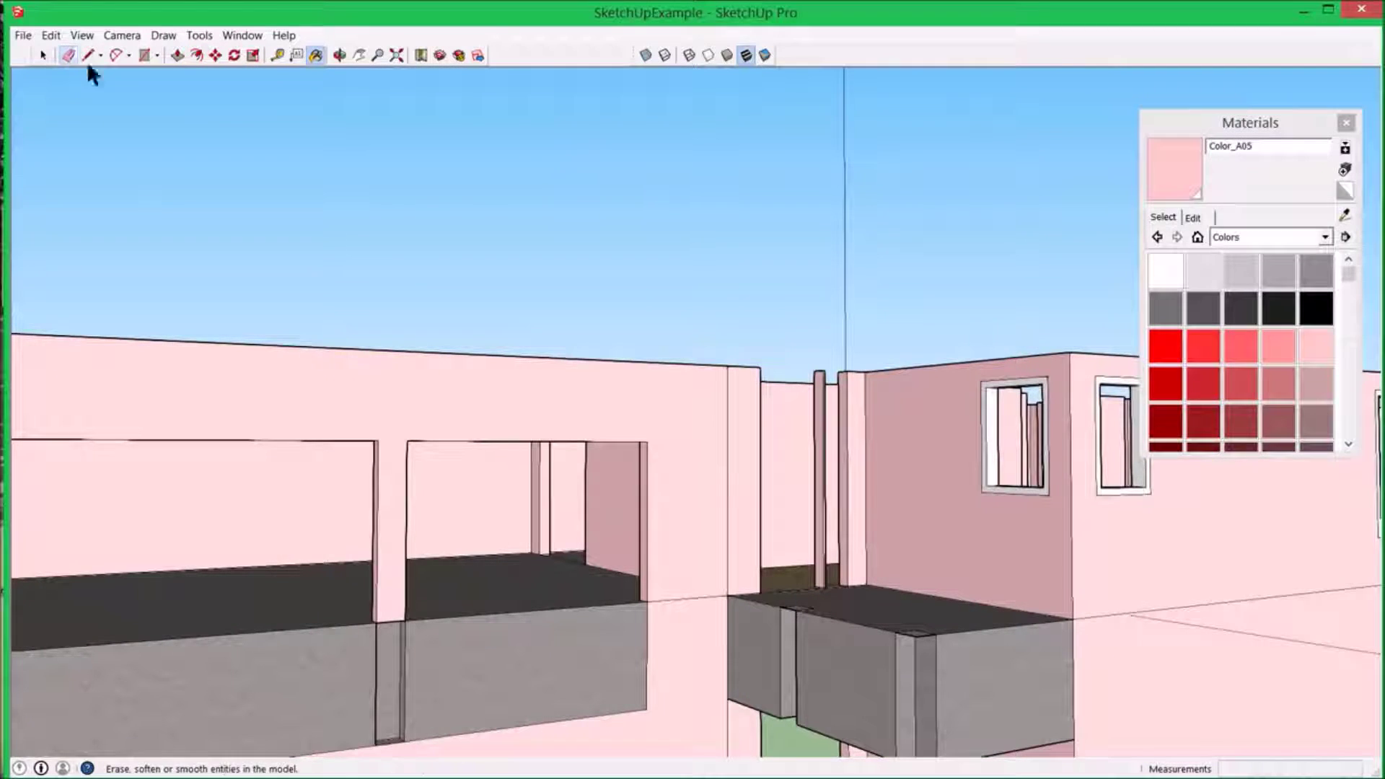
- Erase the thin post beside the wall
left_click(69, 57)
middle_click_drag(288, 166, 396, 210)
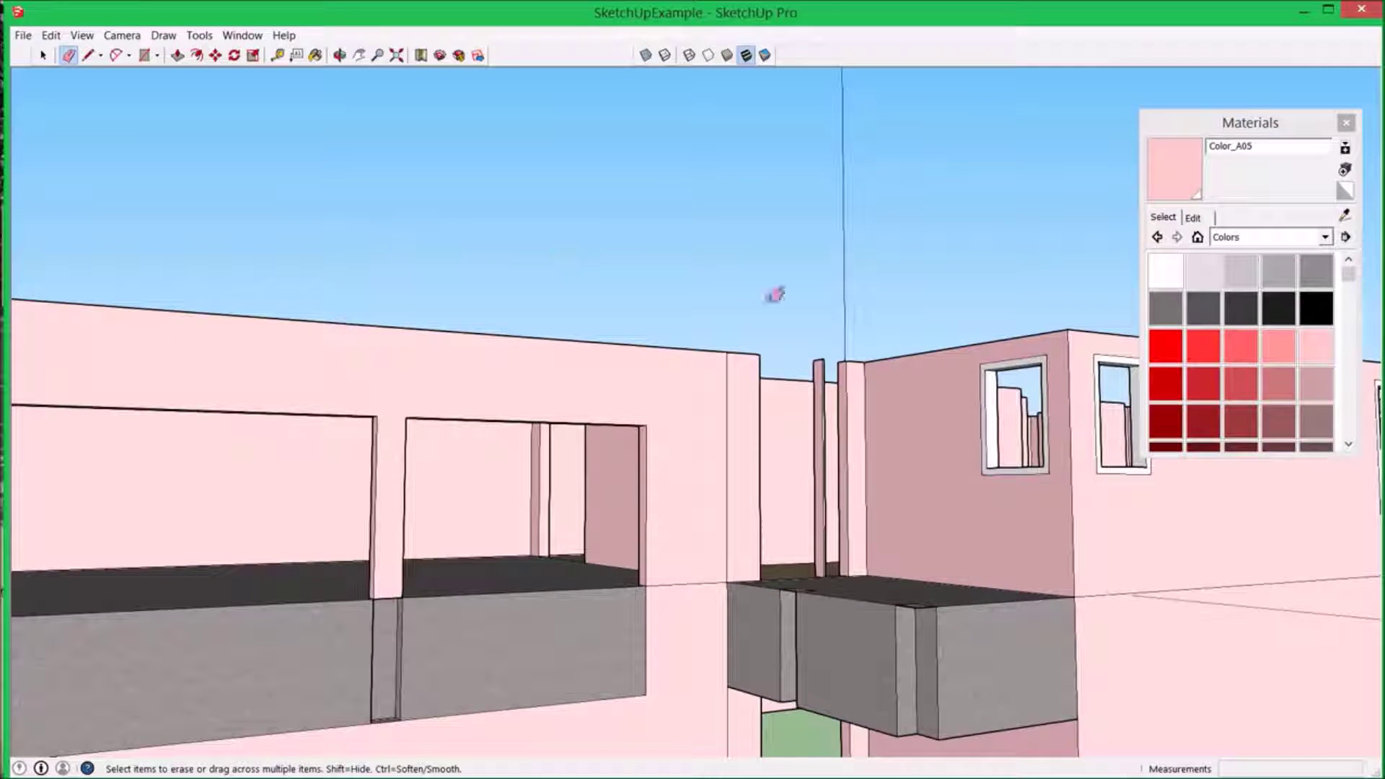
mouse_move(827, 364)
left_mouse_down()
mouse_move(809, 382)
mouse_move(816, 354)
left_mouse_up()
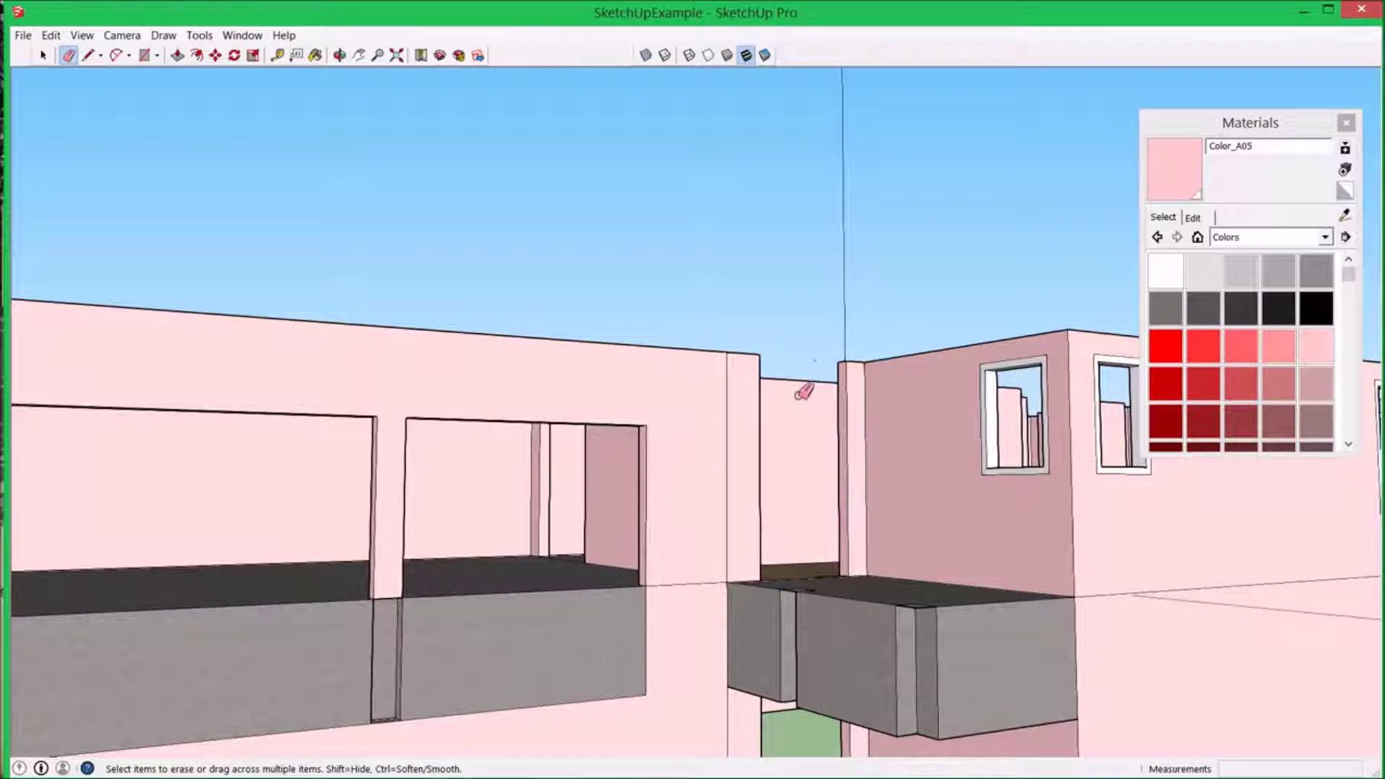
- Mark the 7 3/16" header depth and pull the header 4' 4 3/8" across, leaving a doorway
left_click(88, 55)
scroll(844, 409, "up", 2)
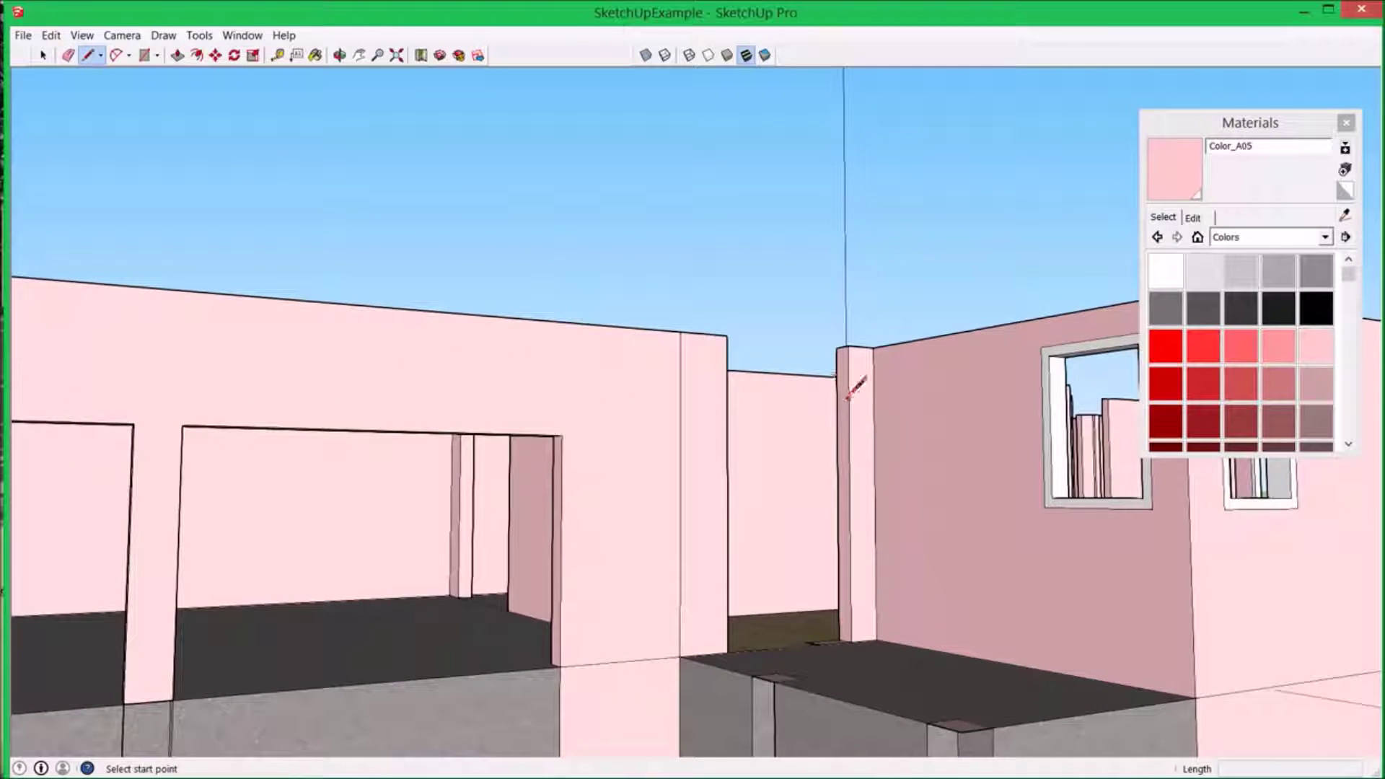
left_click(849, 393)
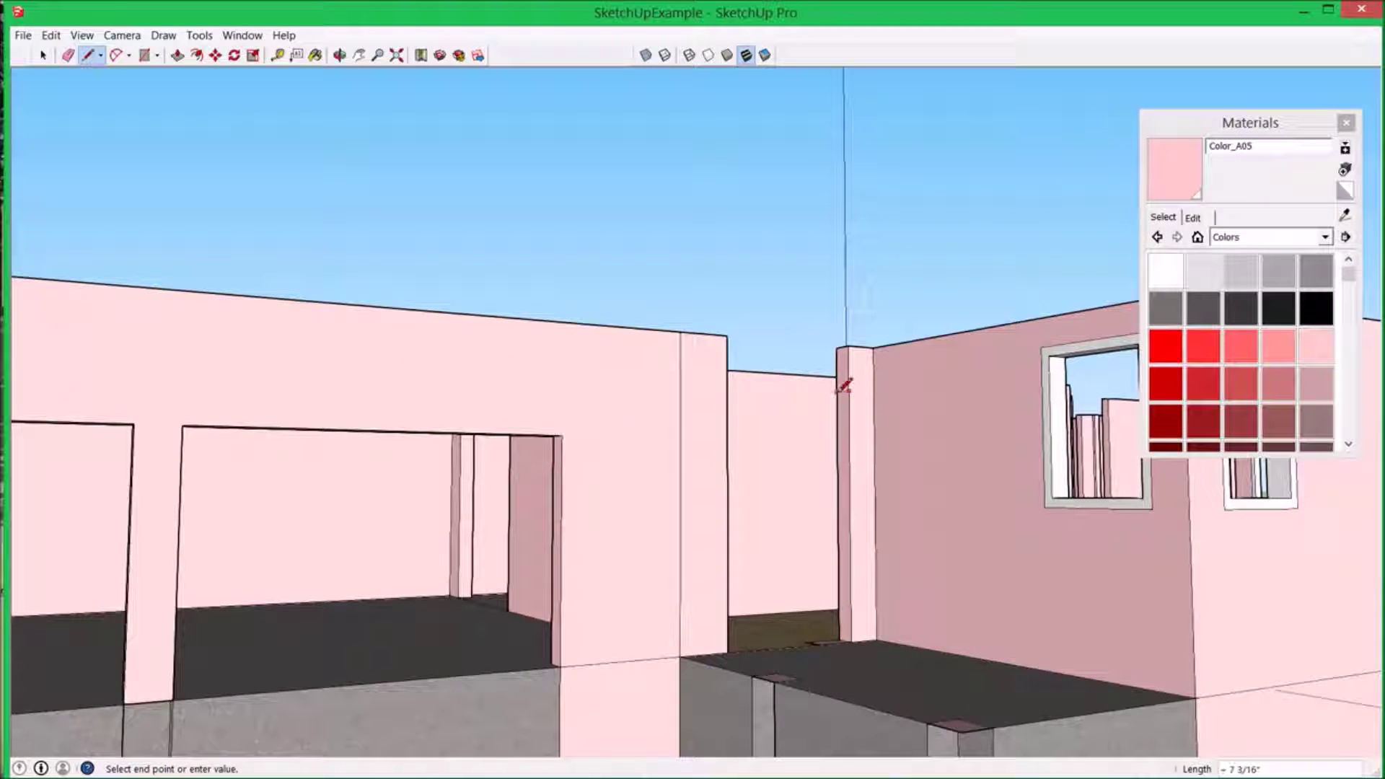
left_click(839, 377)
left_click(178, 56)
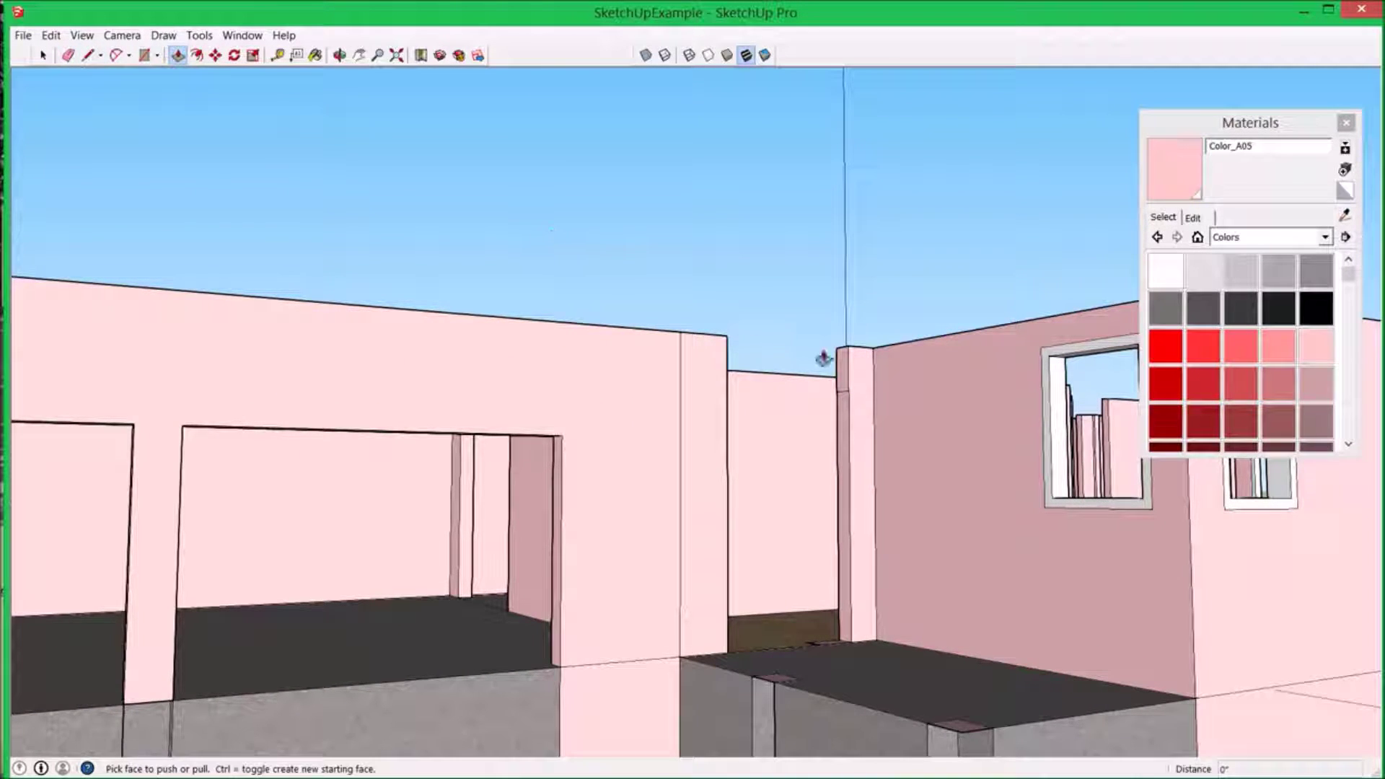
left_click_drag(848, 377, 729, 408)
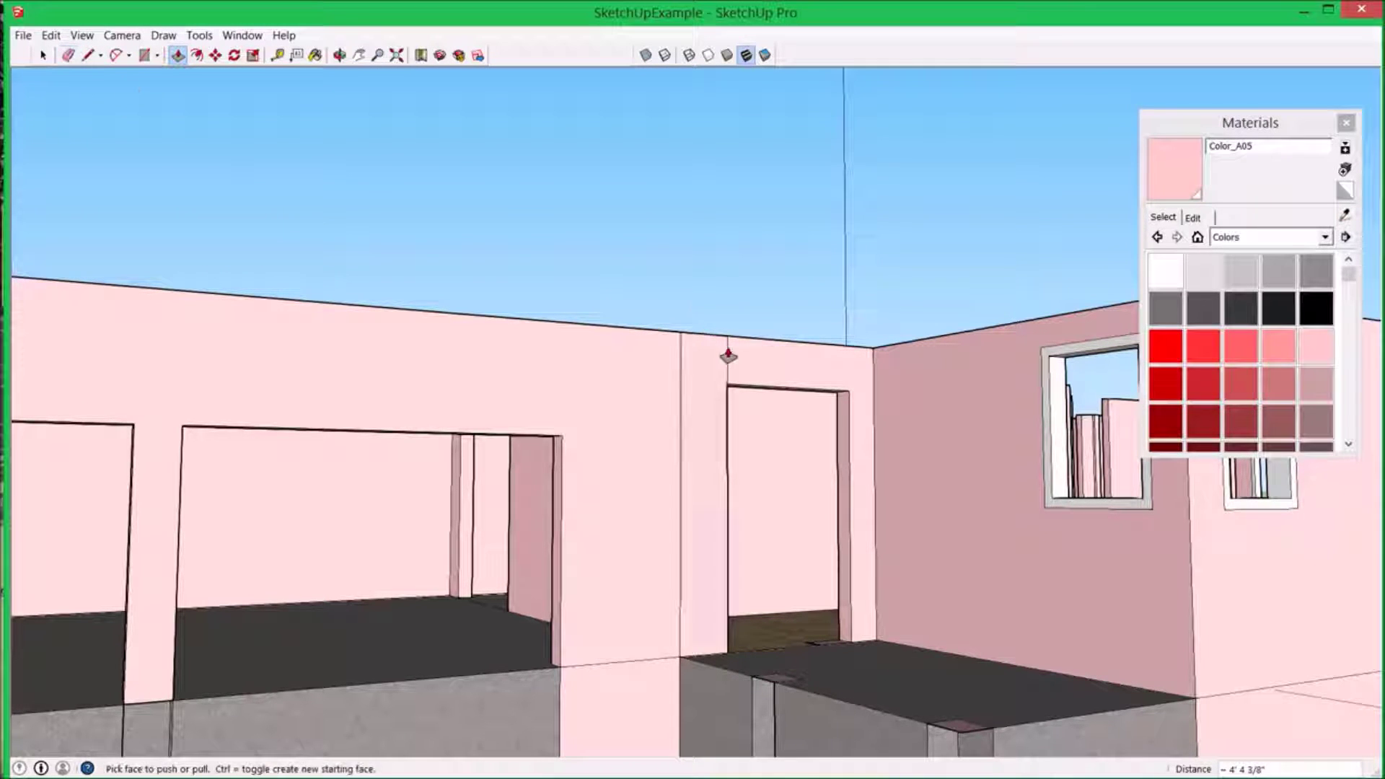
left_click(731, 356)
key("Escape")
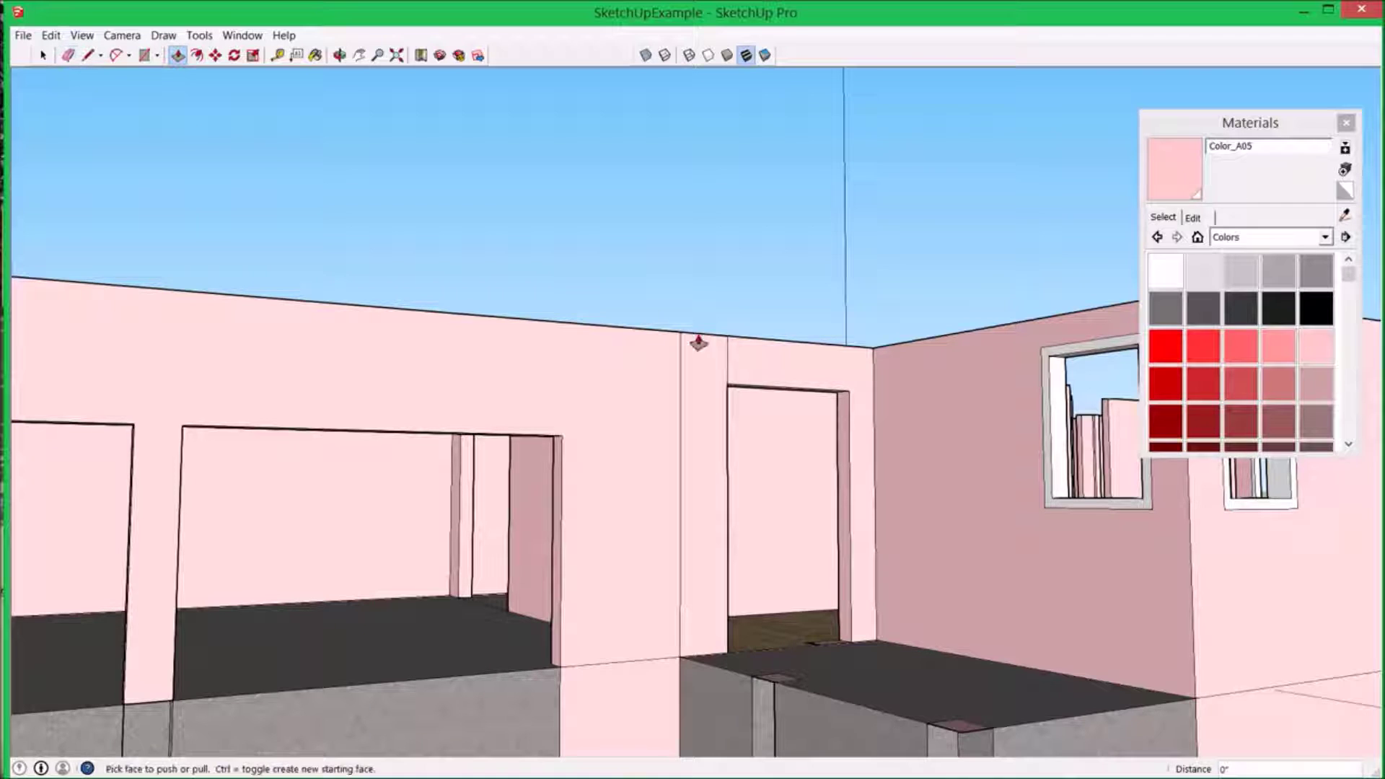
left_click(68, 55)
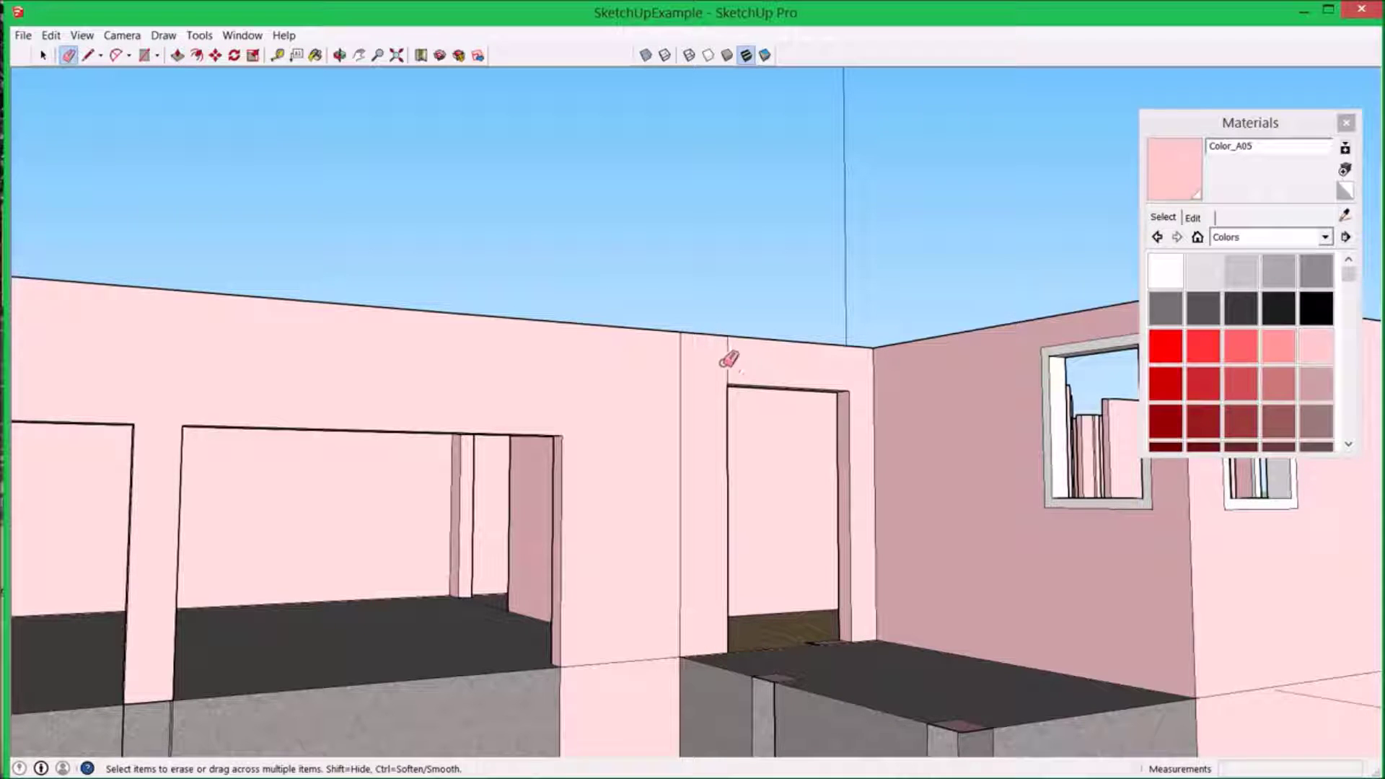
- Orbit and zoom over the rooms and garage, ending on a full-house overview
middle_click_drag(735, 359, 752, 579)
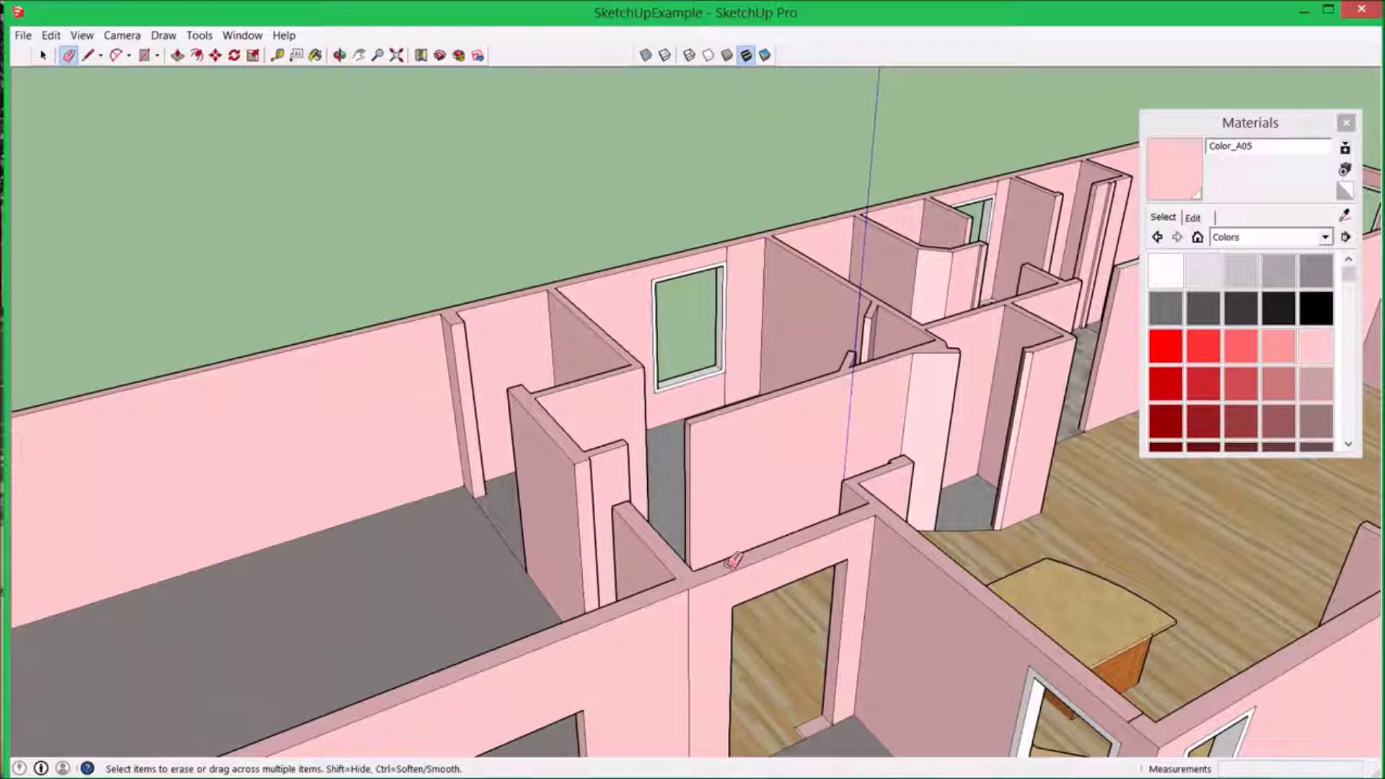
middle_click_drag(717, 639, 596, 495)
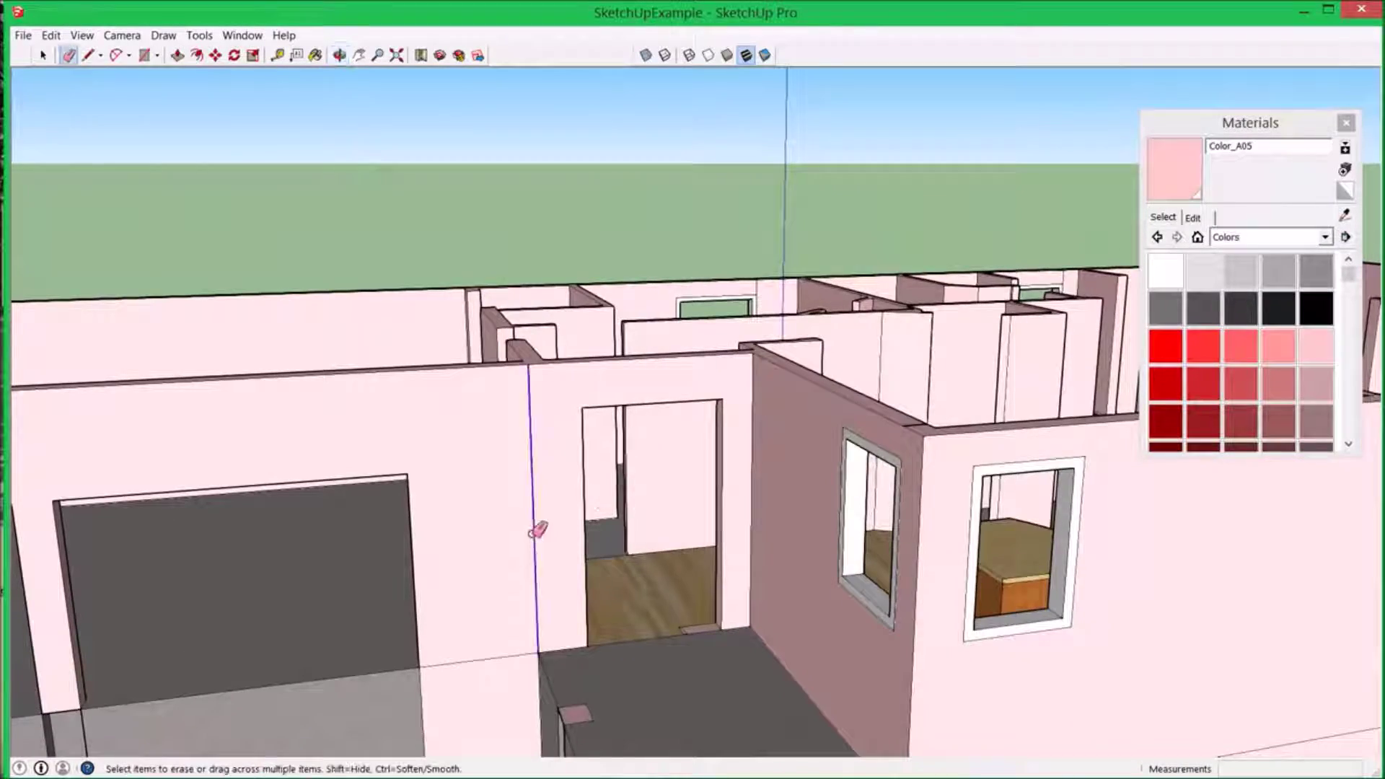
mouse_move(526, 452)
middle_mouse_down()
mouse_move(591, 348)
mouse_move(781, 284)
mouse_move(812, 447)
mouse_move(732, 423)
mouse_move(247, 488)
middle_mouse_up()
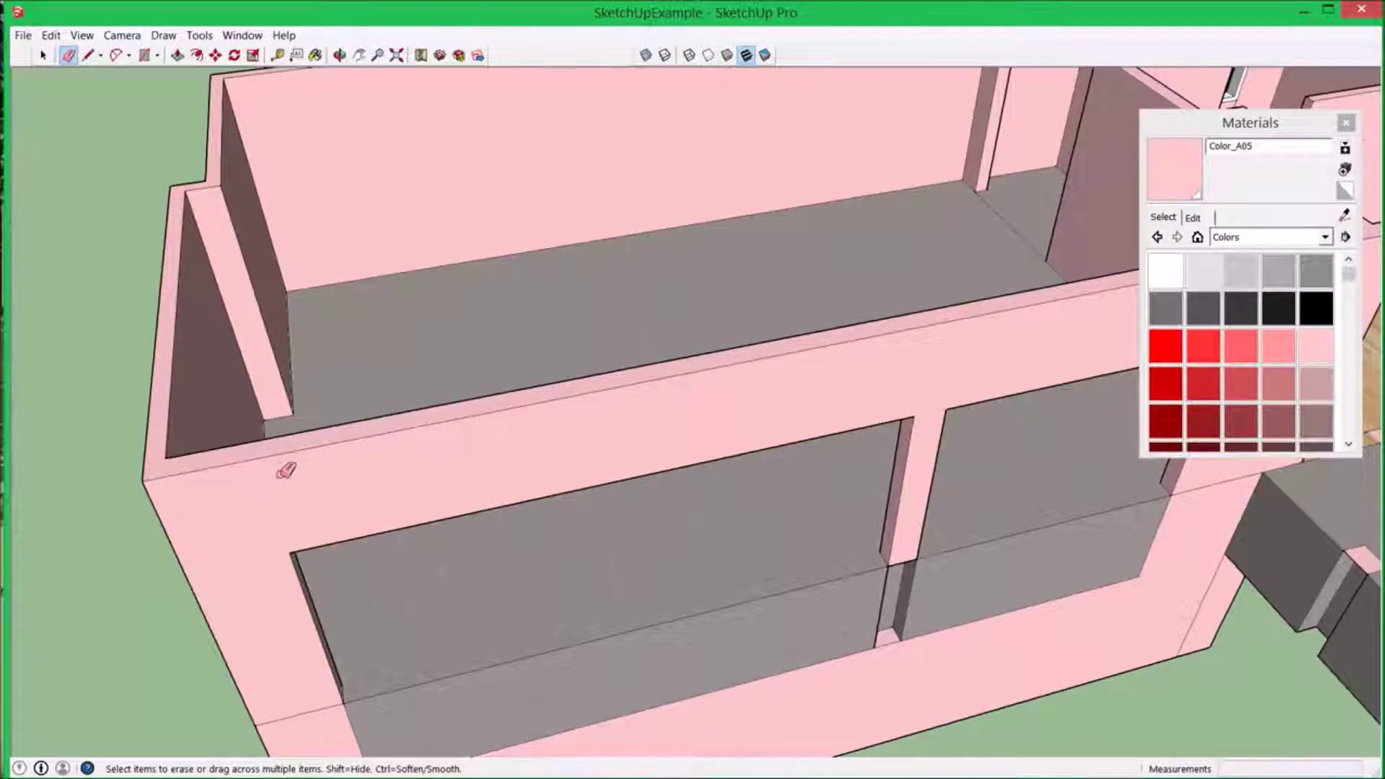
scroll(284, 469, "down", 5)
mouse_move(292, 468)
middle_mouse_down()
mouse_move(482, 411)
mouse_move(420, 449)
mouse_move(238, 433)
mouse_move(64, 444)
mouse_move(60, 361)
mouse_move(62, 424)
mouse_move(43, 462)
mouse_move(493, 474)
mouse_move(596, 432)
mouse_move(570, 453)
mouse_move(359, 155)
middle_mouse_up()
key("e")
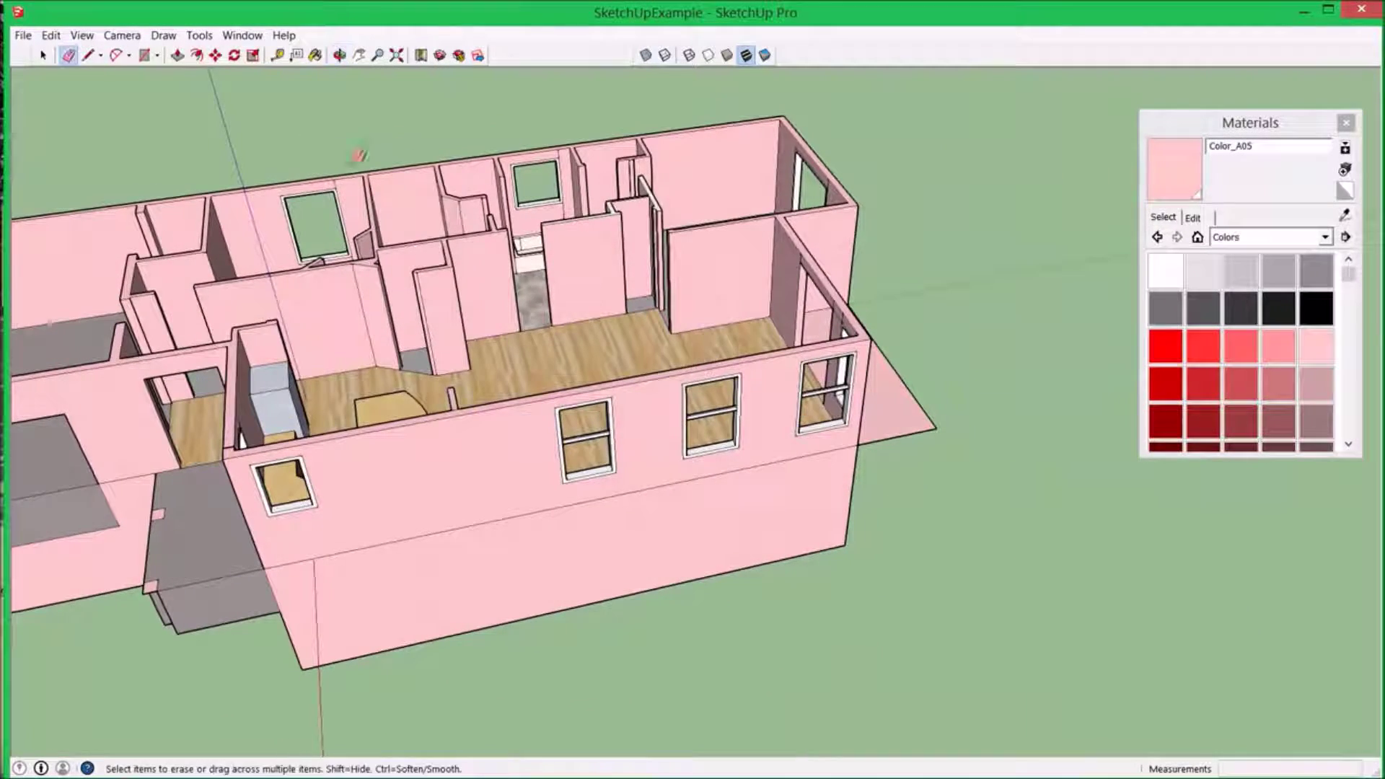
- Draw a line between two top wall corners so a single flat face caps the floor plan
left_click(88, 55)
left_click(858, 206)
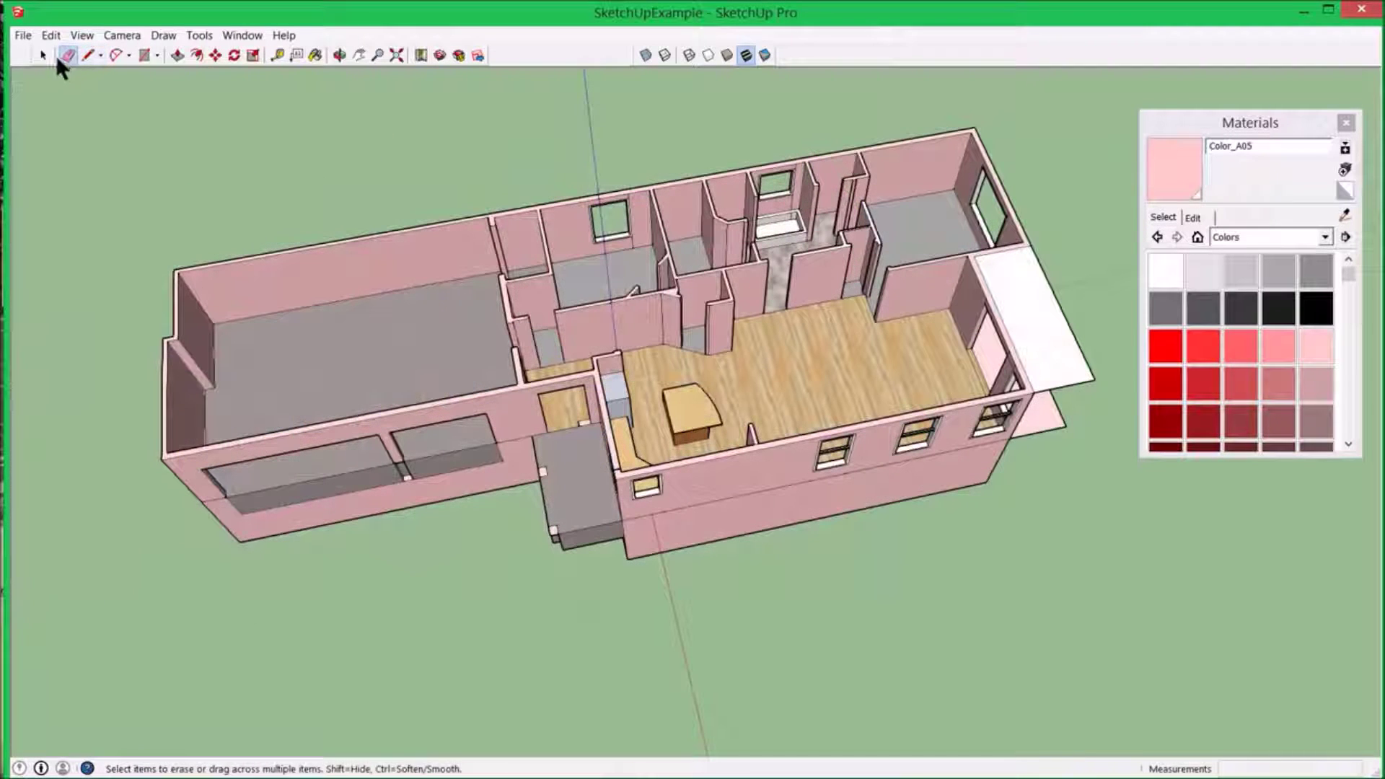
left_click(88, 56)
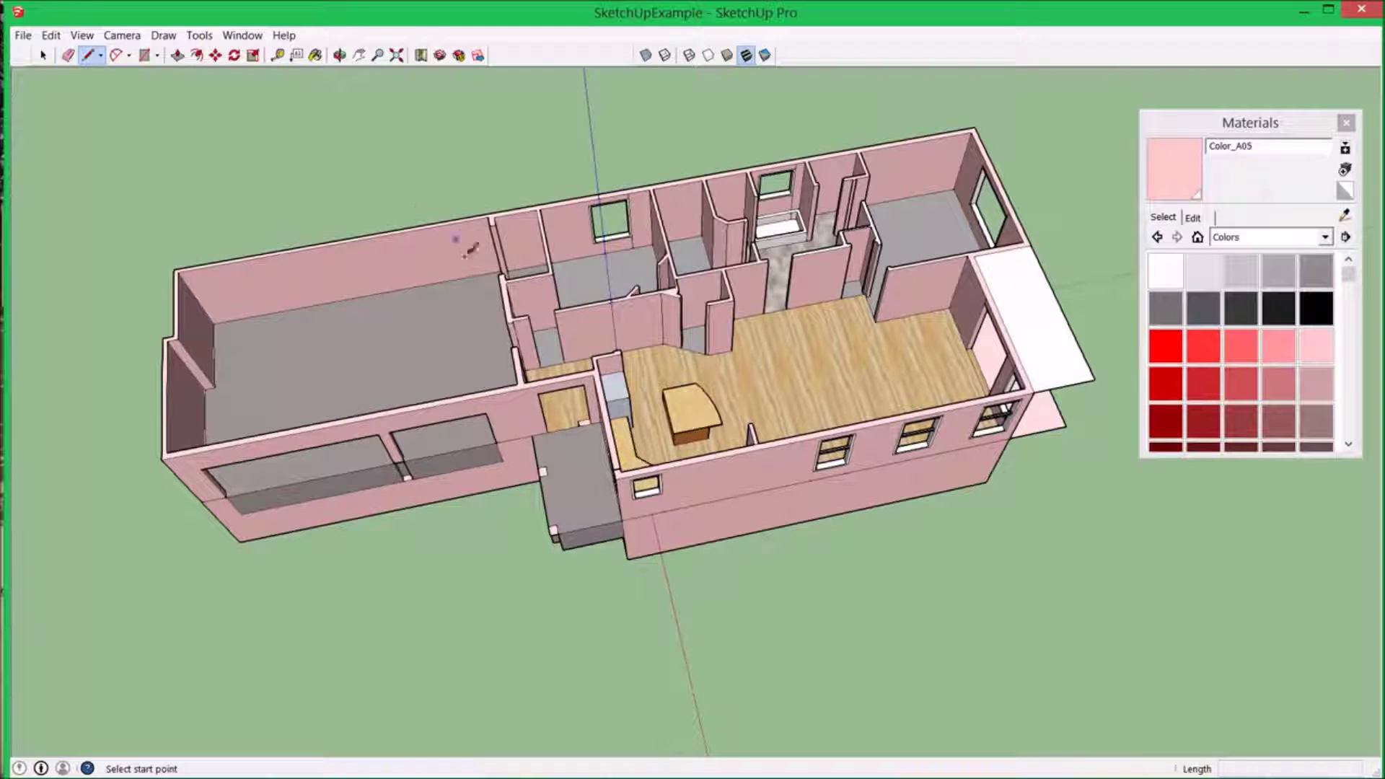
left_click(497, 274)
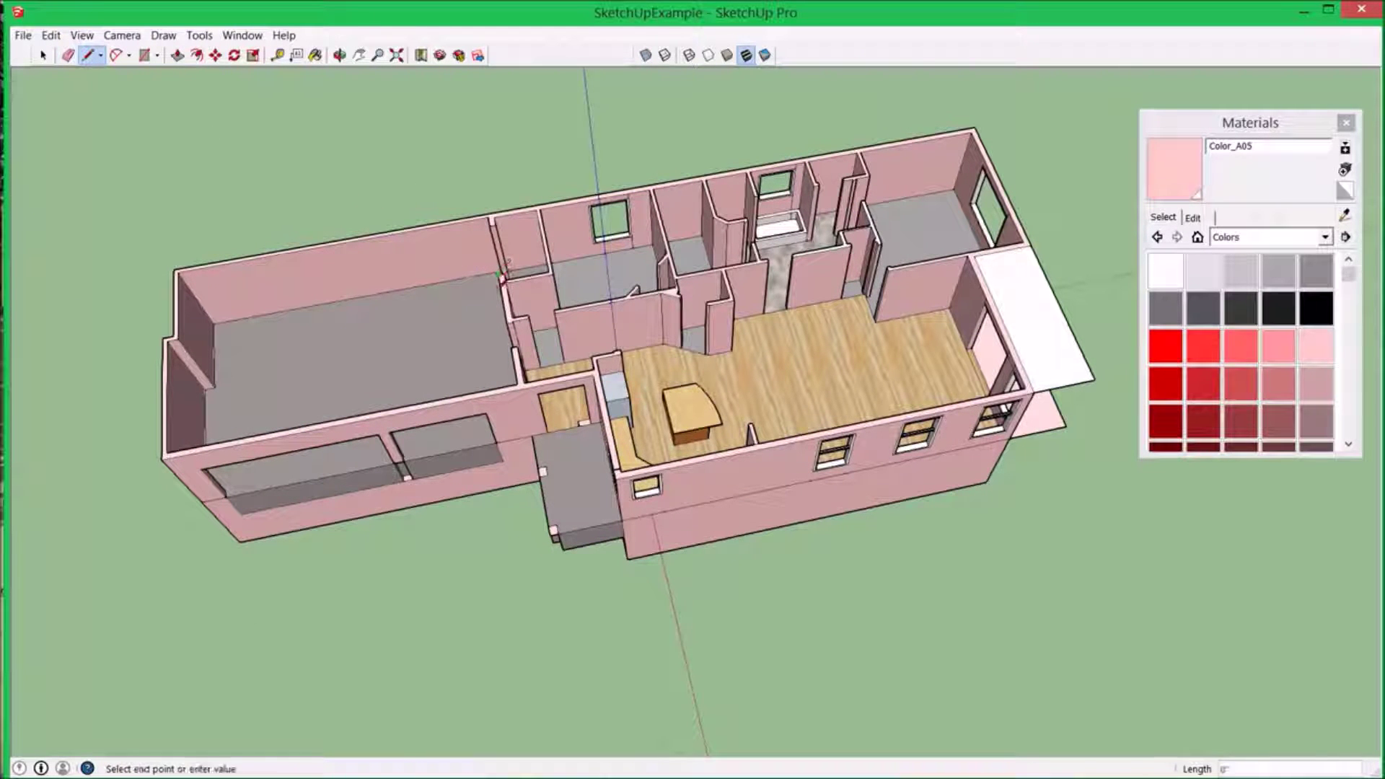
left_click(507, 323)
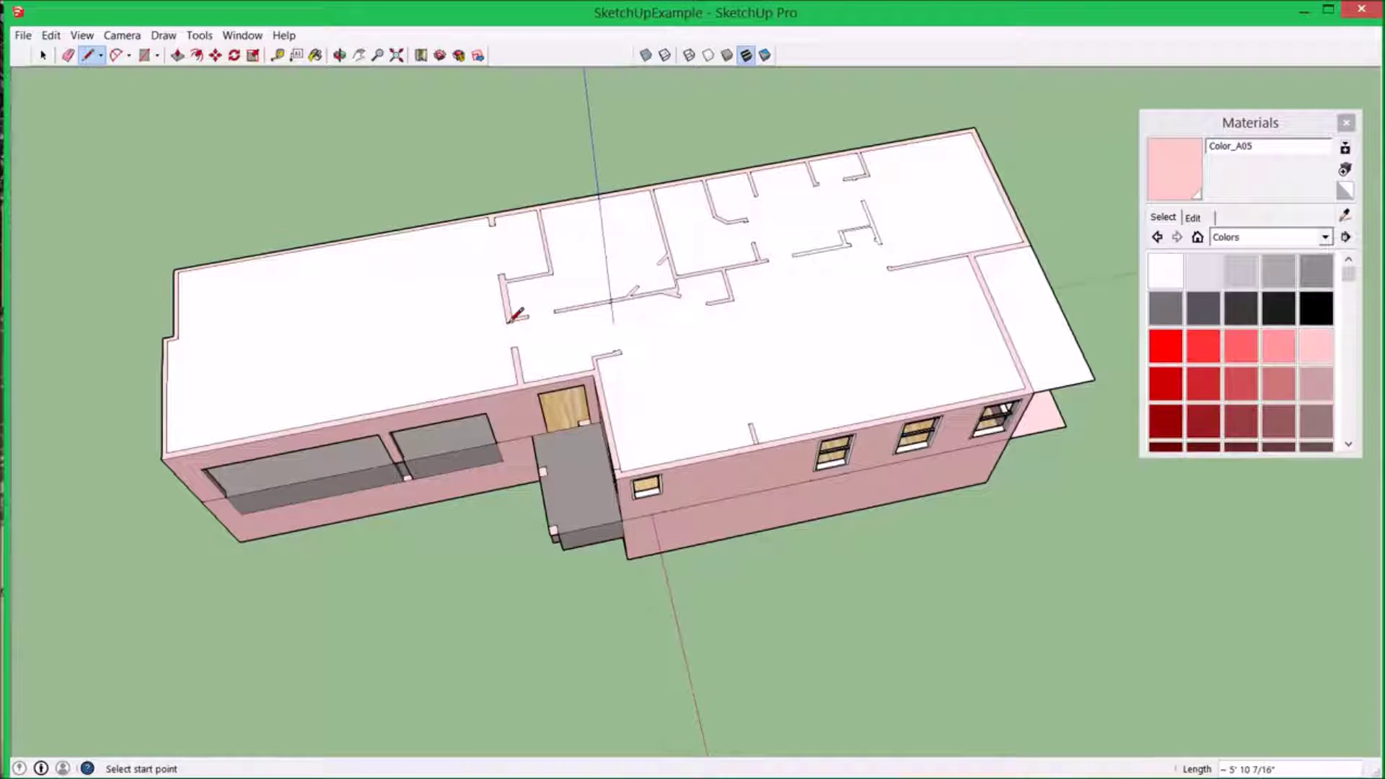
middle_click_drag(515, 315, 484, 244)
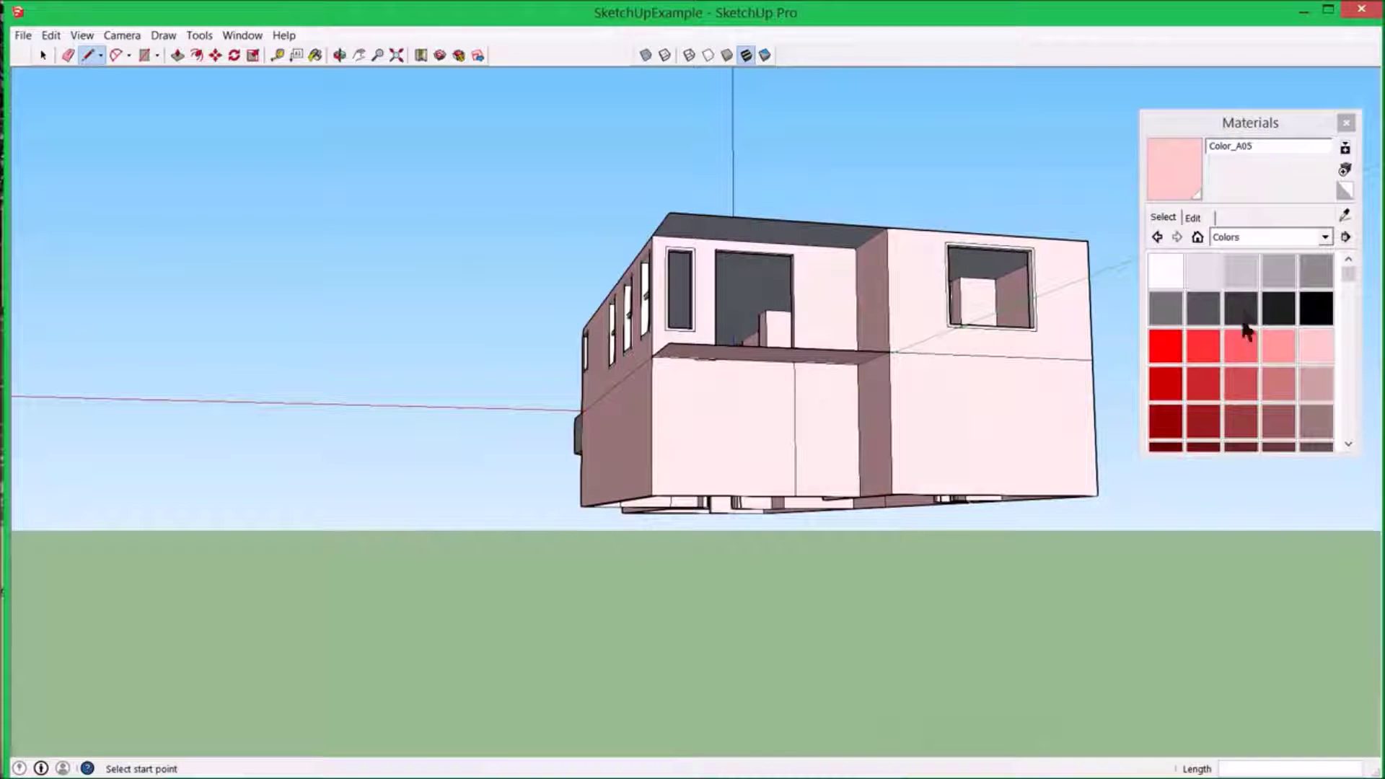
- Pick the pale pink Color_A04, then select the roof outline's front top edge above the left wall
left_click(1275, 352)
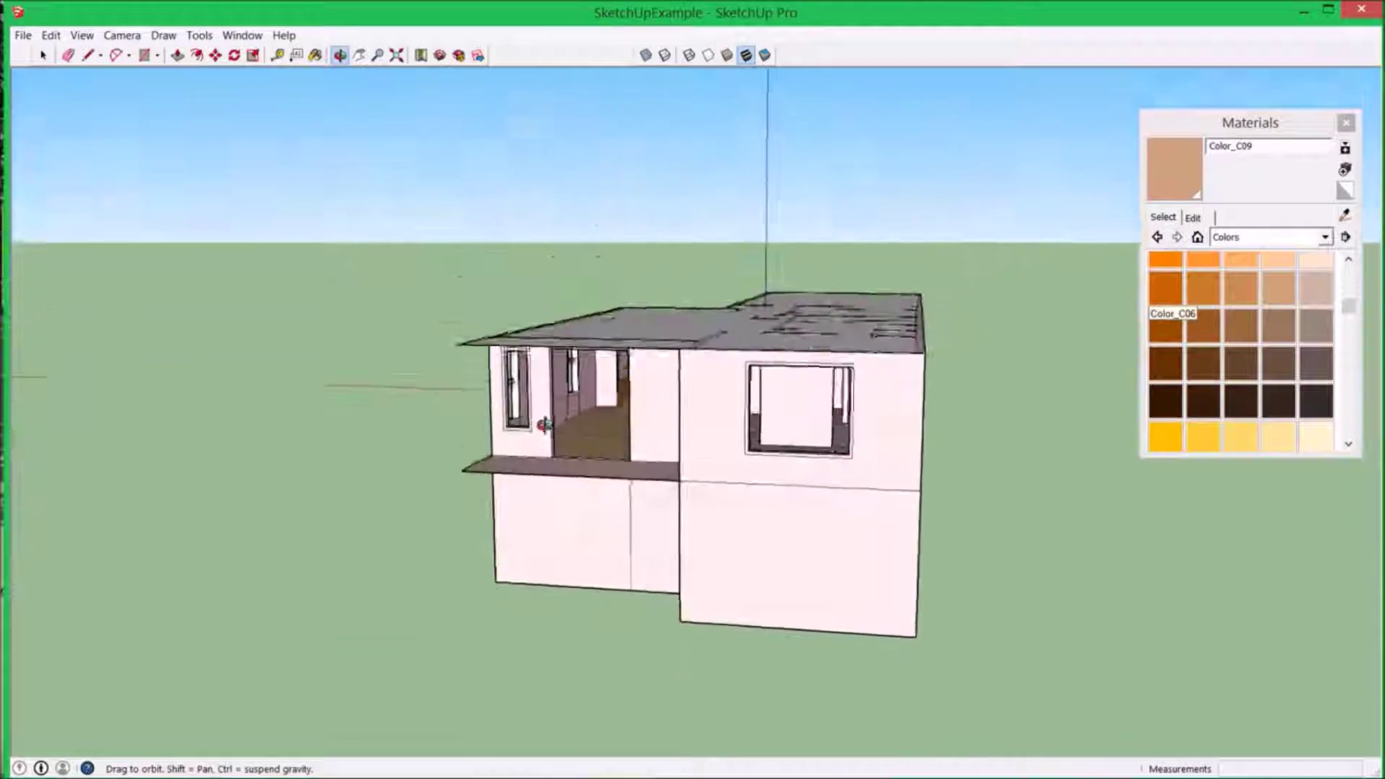
mouse_move(505, 404)
middle_mouse_down()
mouse_move(674, 390)
mouse_move(905, 315)
mouse_move(887, 289)
mouse_move(830, 513)
mouse_move(510, 365)
mouse_move(810, 541)
mouse_move(577, 379)
mouse_move(599, 359)
mouse_move(782, 380)
mouse_move(559, 257)
mouse_move(448, 256)
mouse_move(34, 62)
middle_mouse_up()
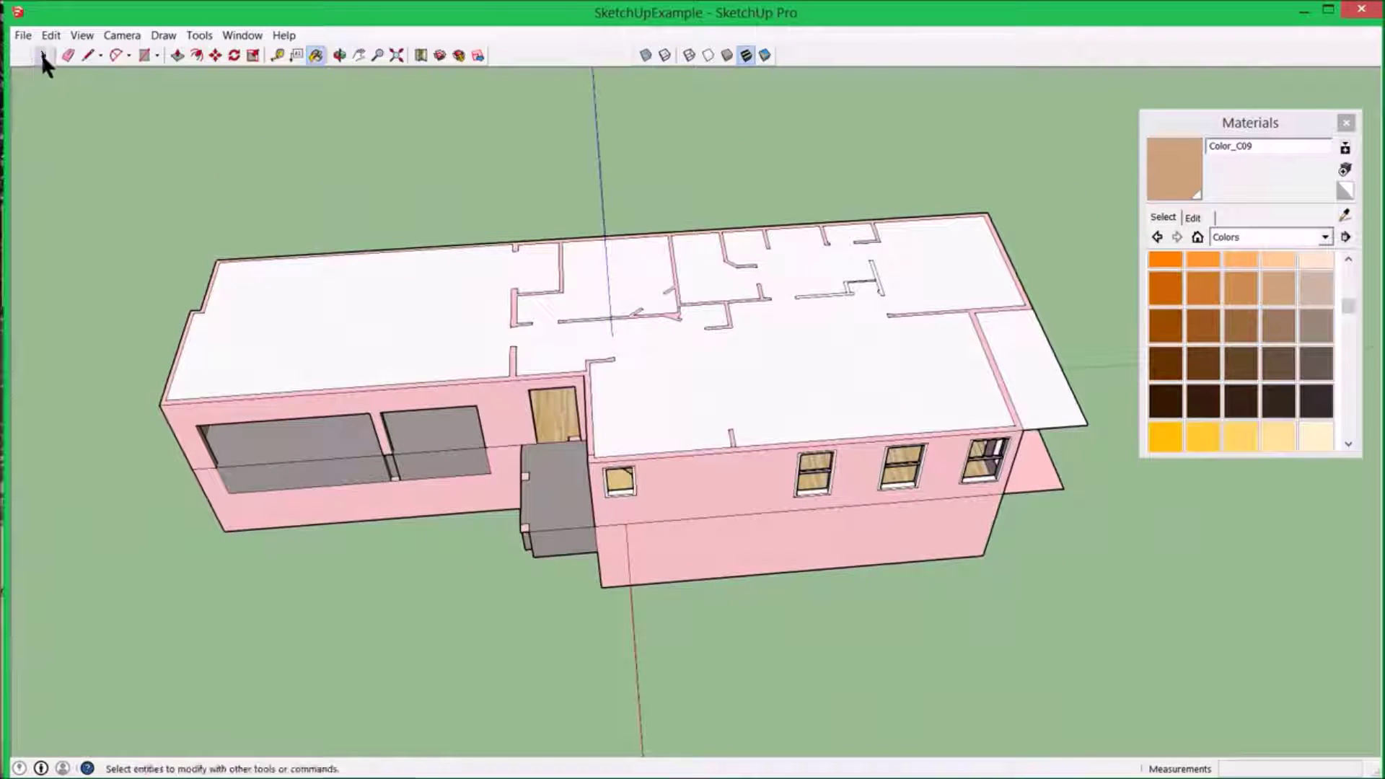
left_click(42, 55)
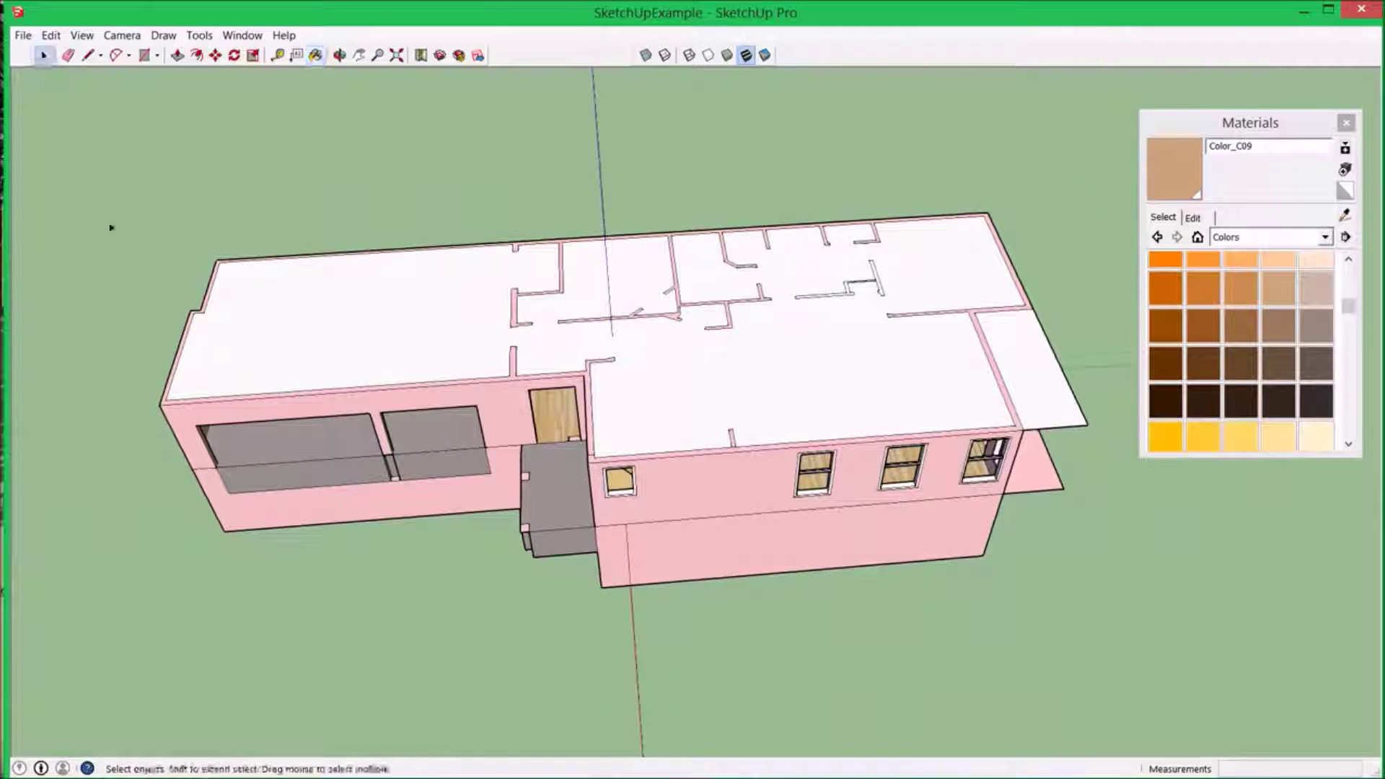
left_click(431, 390)
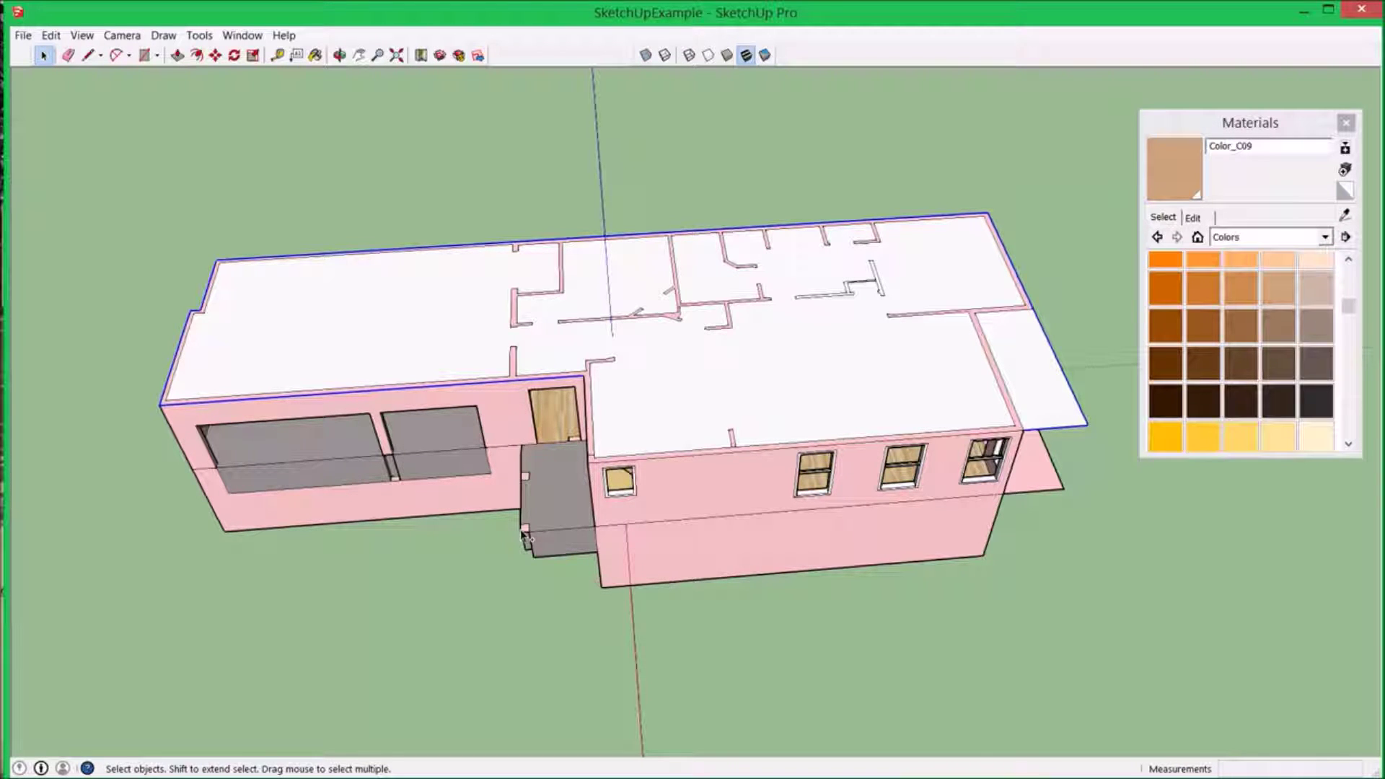
left_click(195, 56)
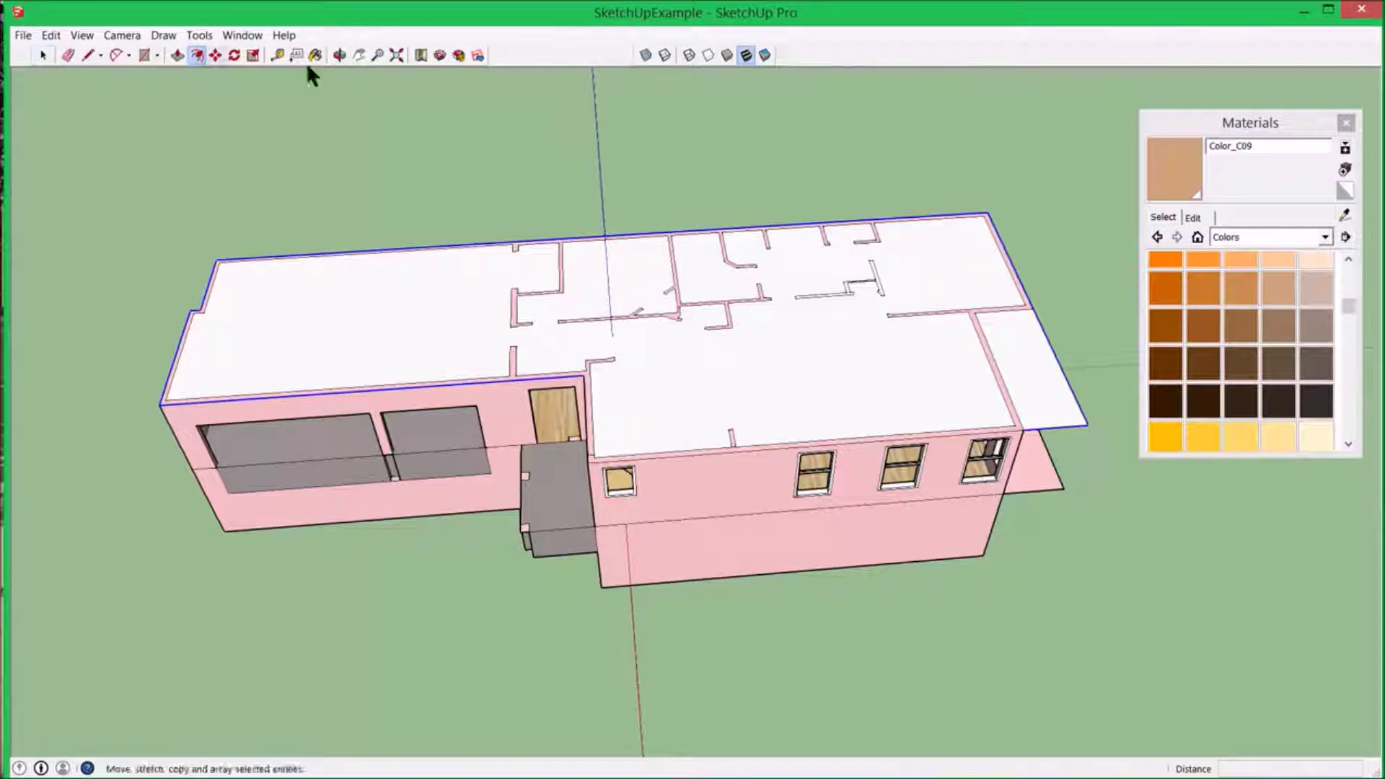
- Offset the roof outline 12 outward to form the overhang border
left_click(1049, 332)
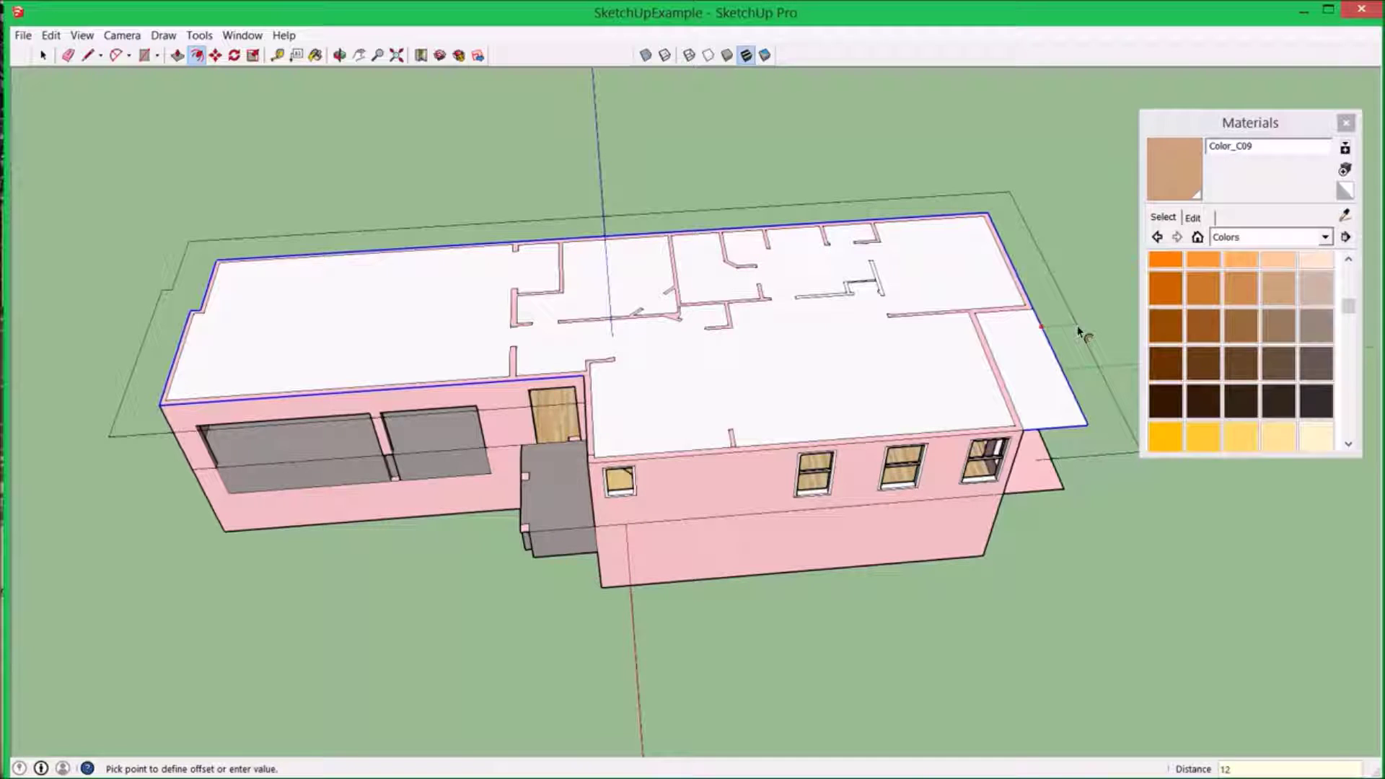
key("Return")
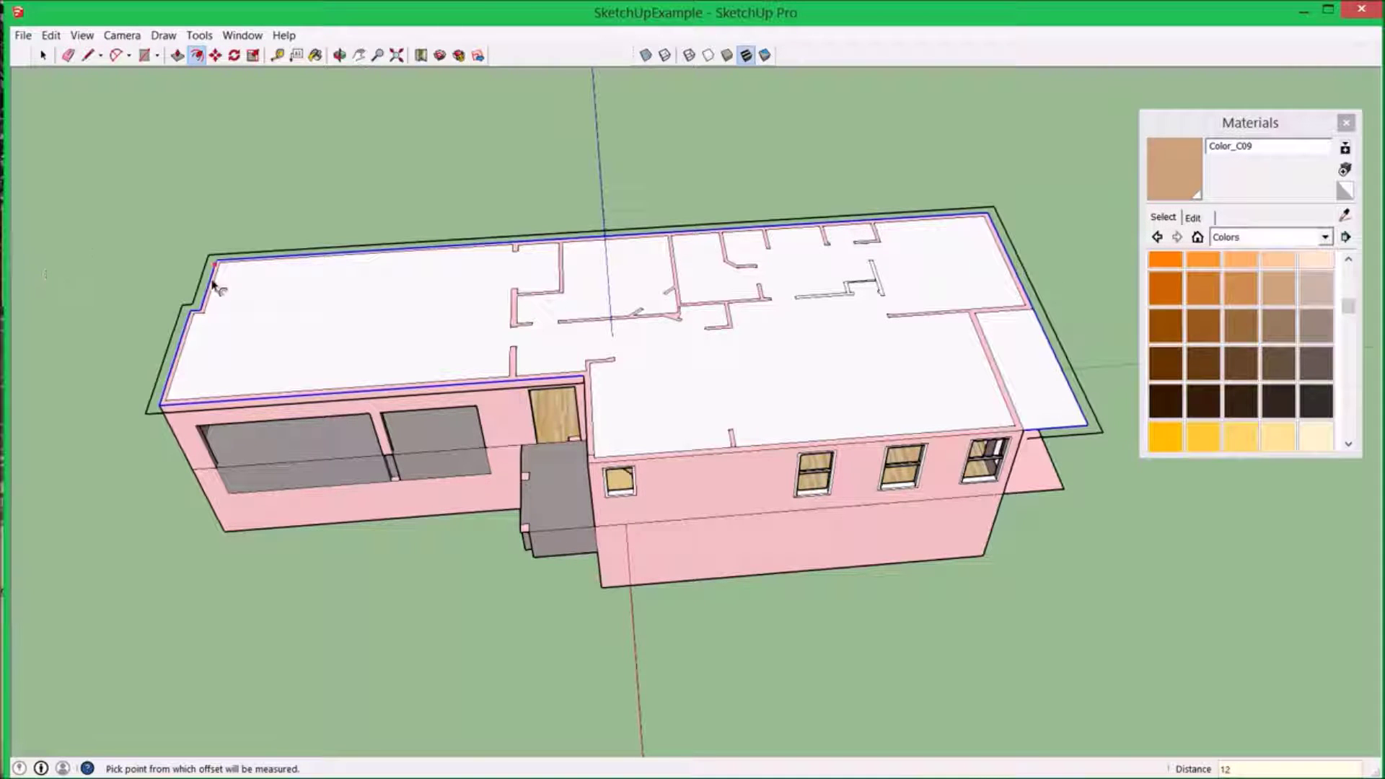
middle_click_drag(216, 222, 488, 205)
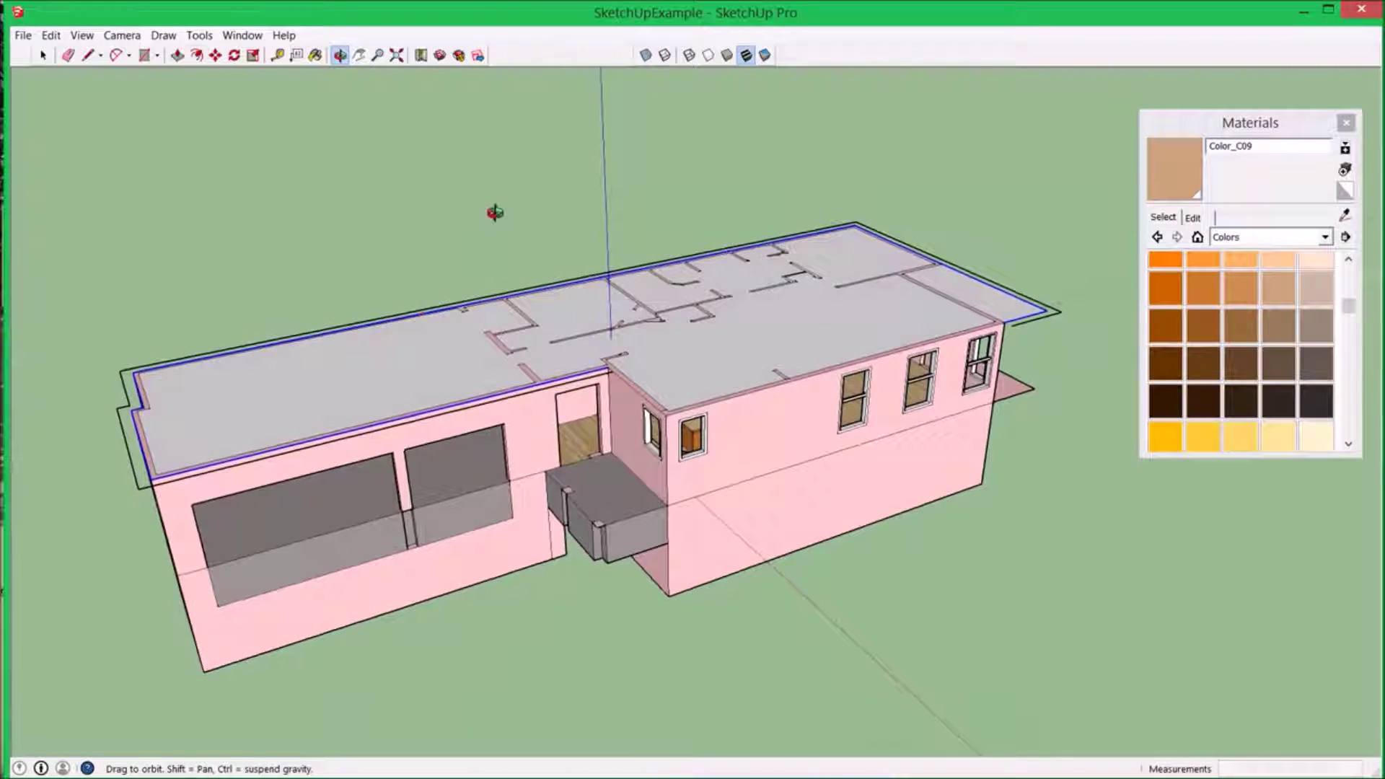
- Draw 12-long closing lines from the wall midpoint up to the overhang's roof edge
left_click(85, 55)
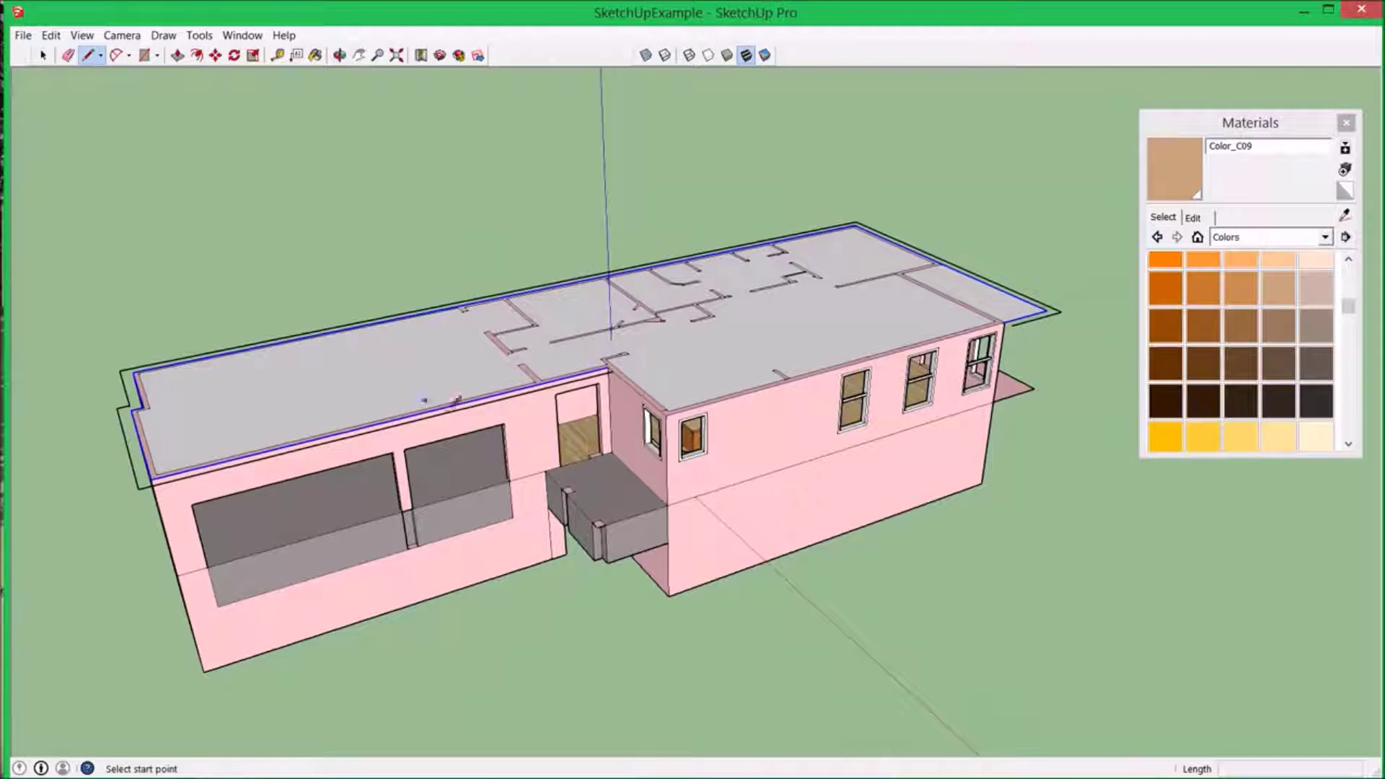
left_click(528, 474)
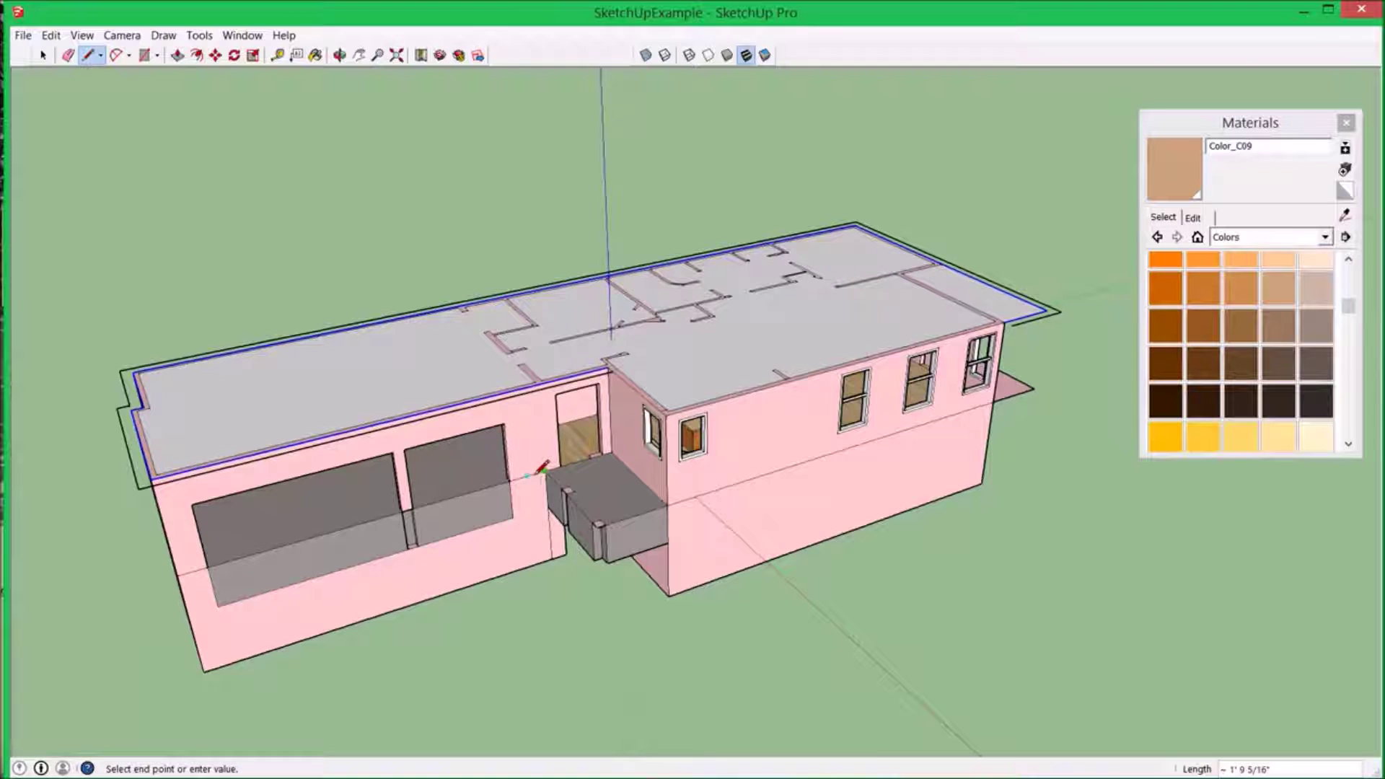
key("Return")
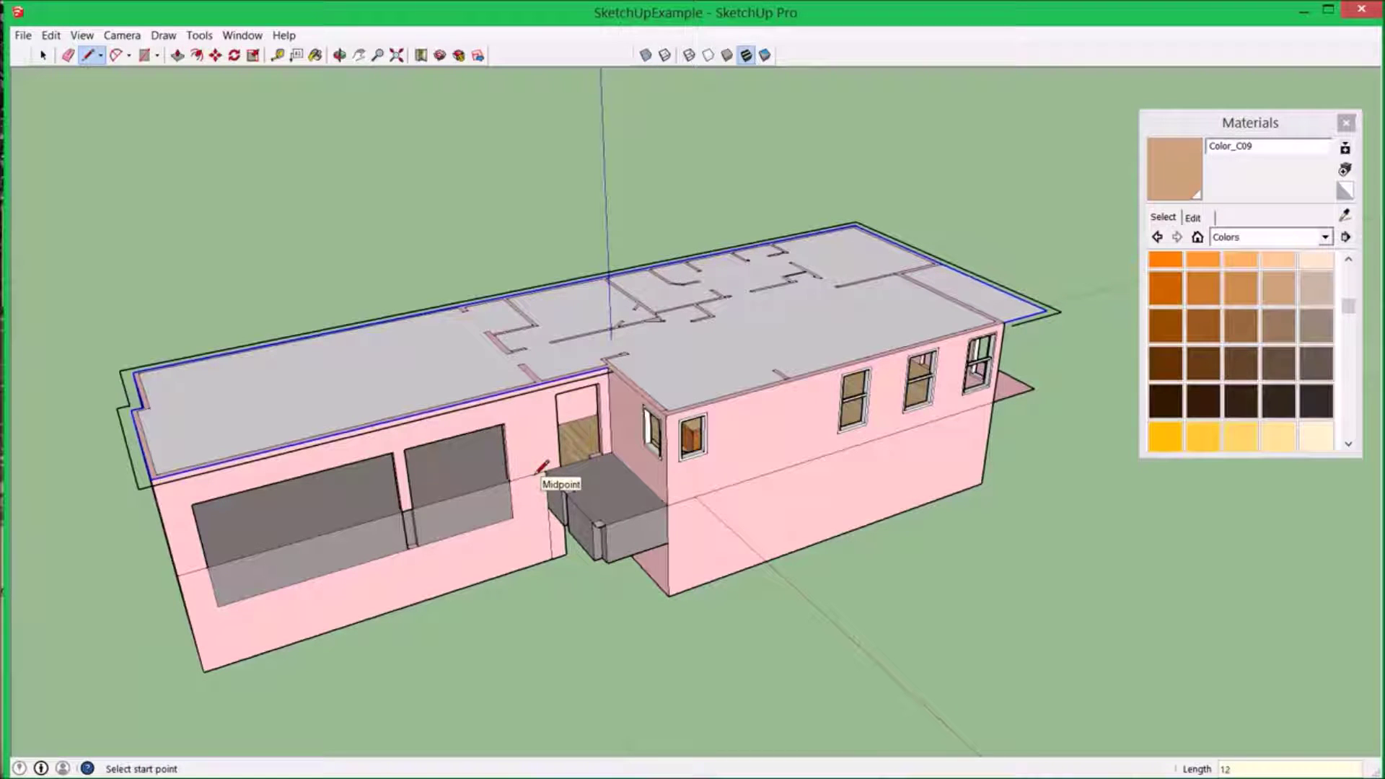
left_click(535, 473)
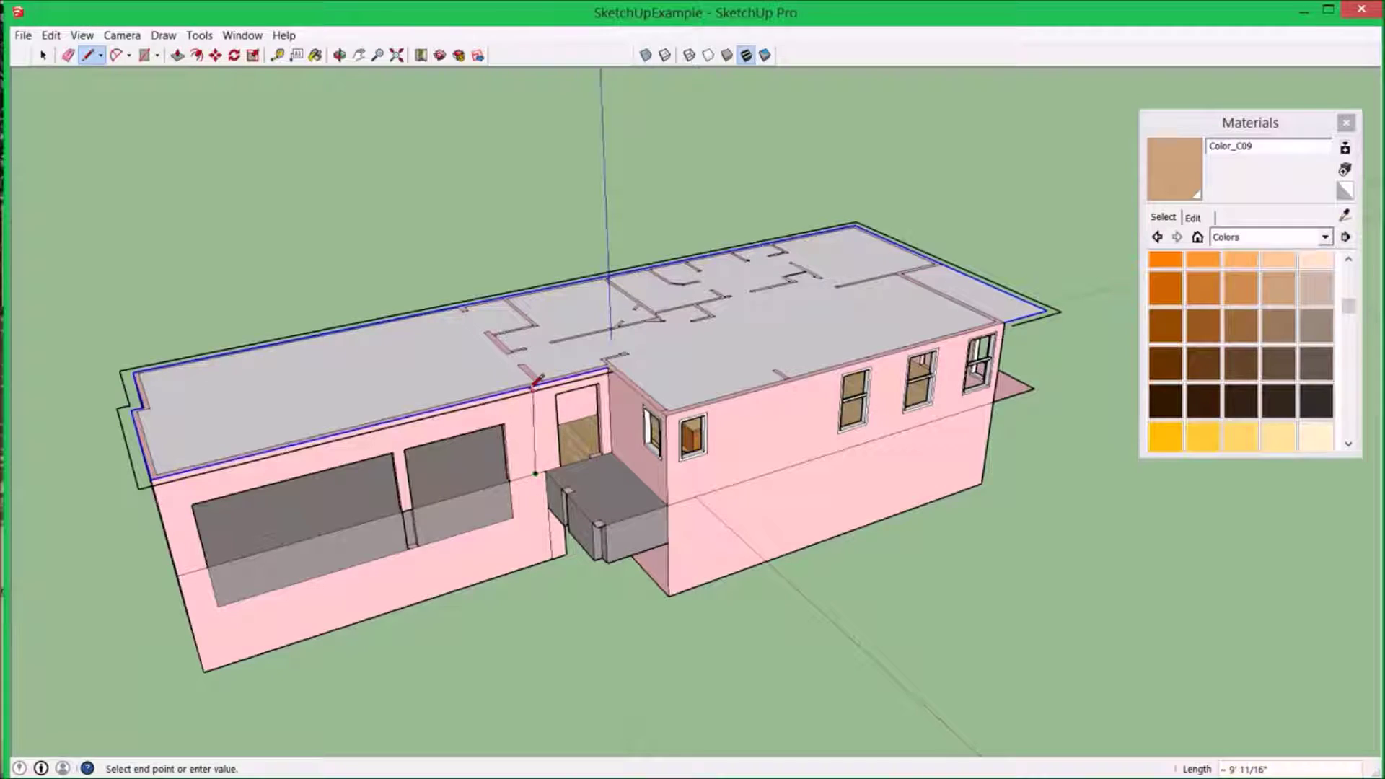
scroll(533, 387, "up", 1)
scroll(534, 380, "up", 3)
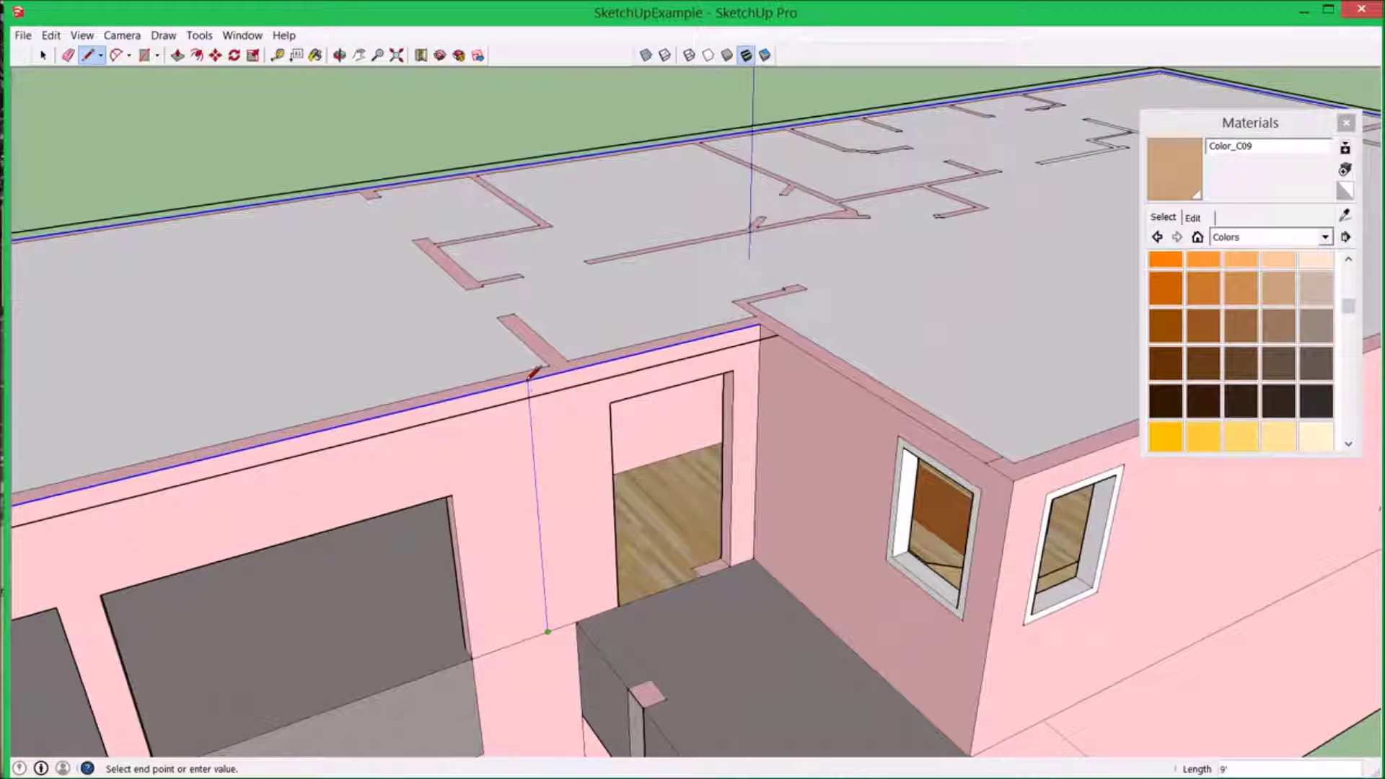
left_click(528, 376)
scroll(533, 373, "down", 3)
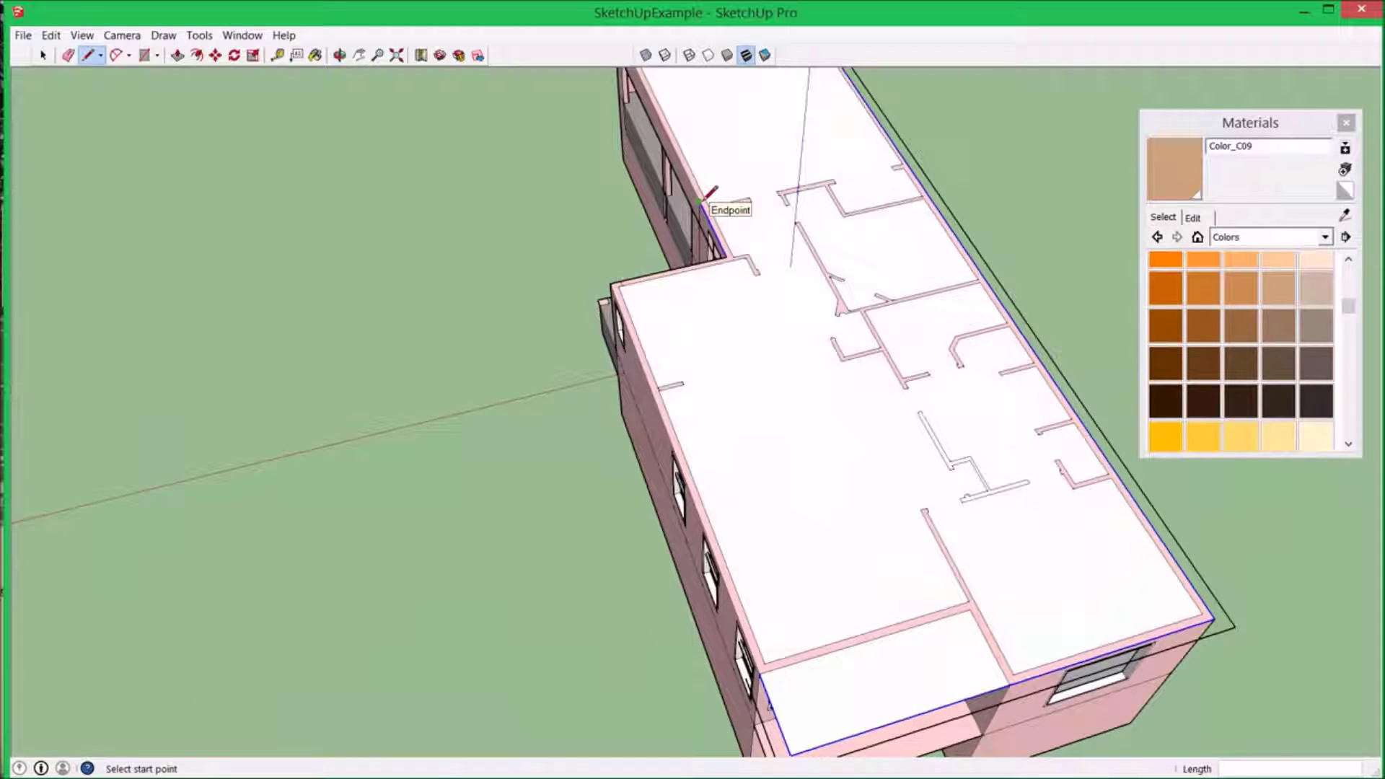
- Close the remaining gap in the overhang outline and choose white paint for the roof
left_click(701, 202)
mouse_move(560, 210)
middle_mouse_down()
mouse_move(435, 216)
mouse_move(324, 160)
mouse_move(339, 162)
middle_mouse_up()
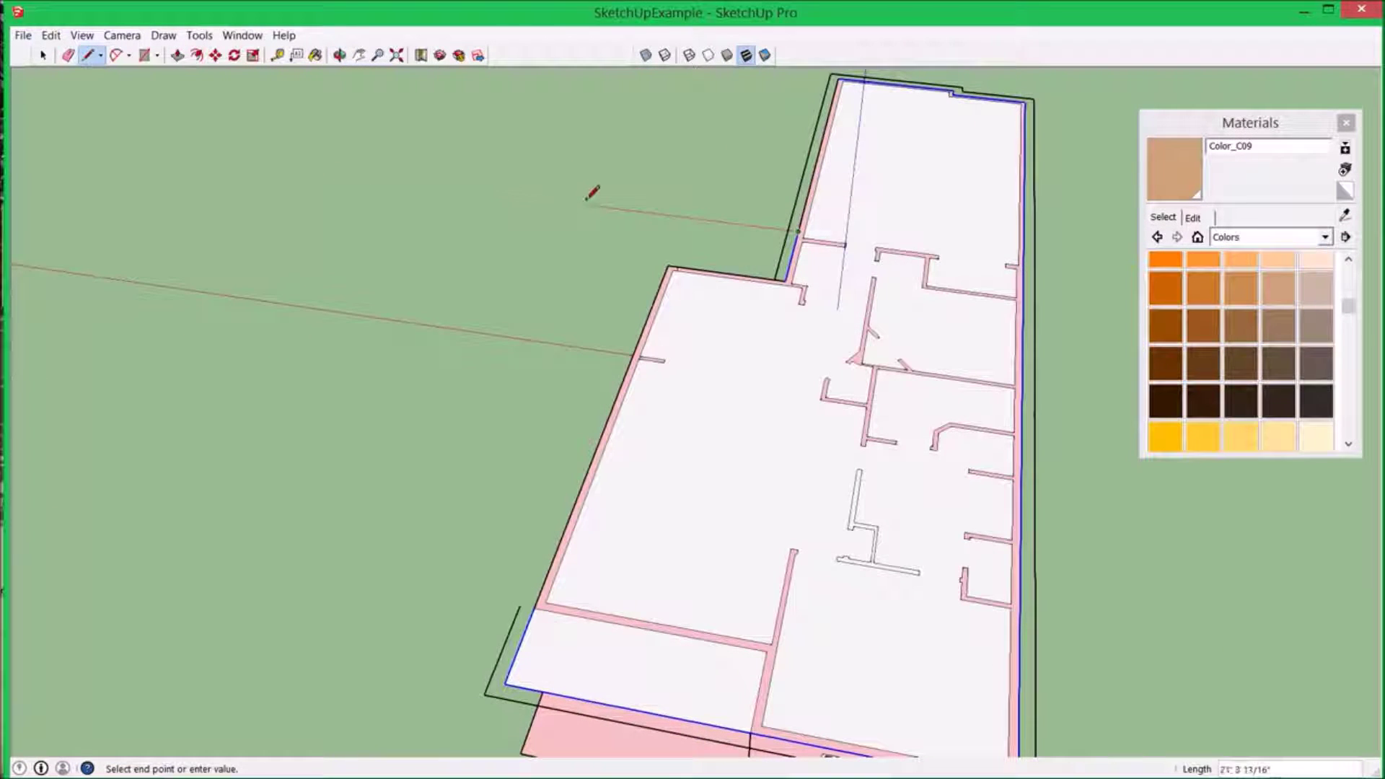
left_click(675, 217)
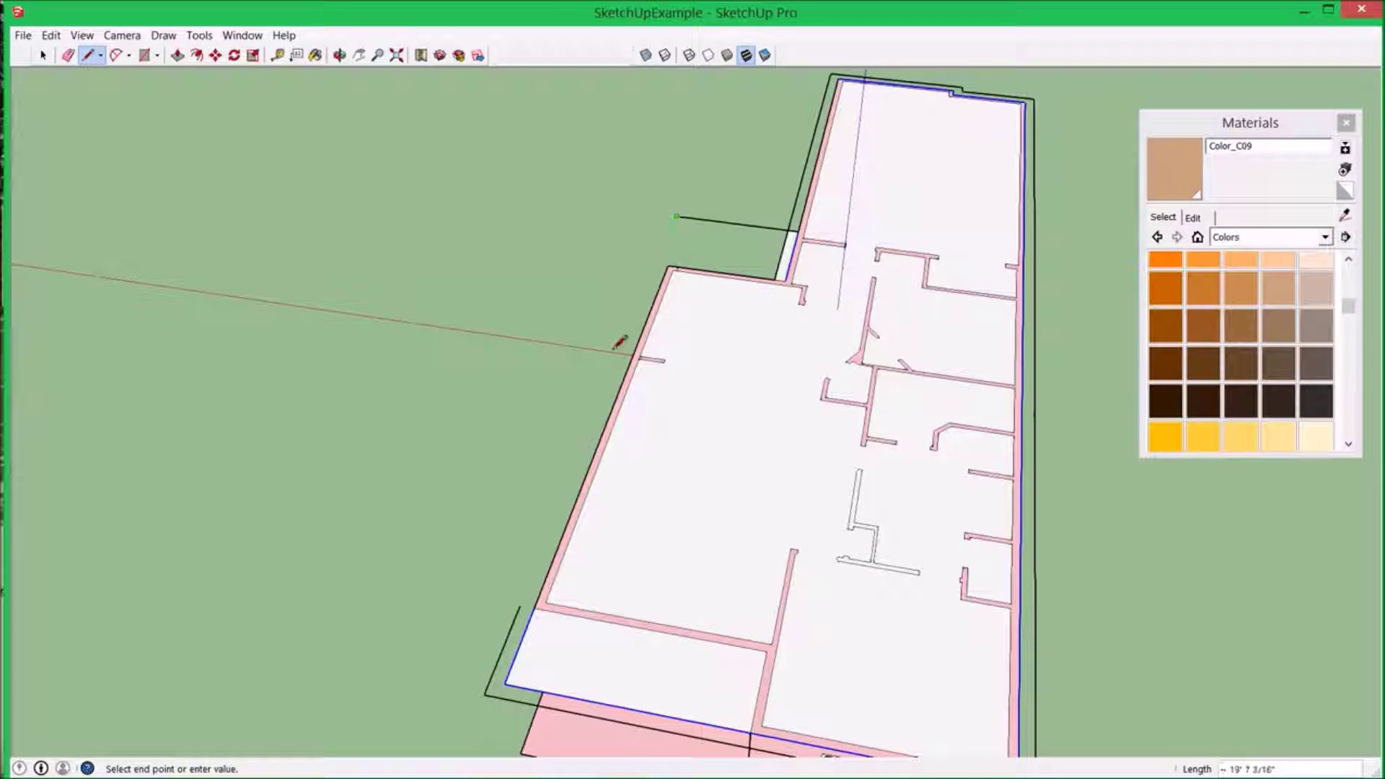
left_click(519, 602)
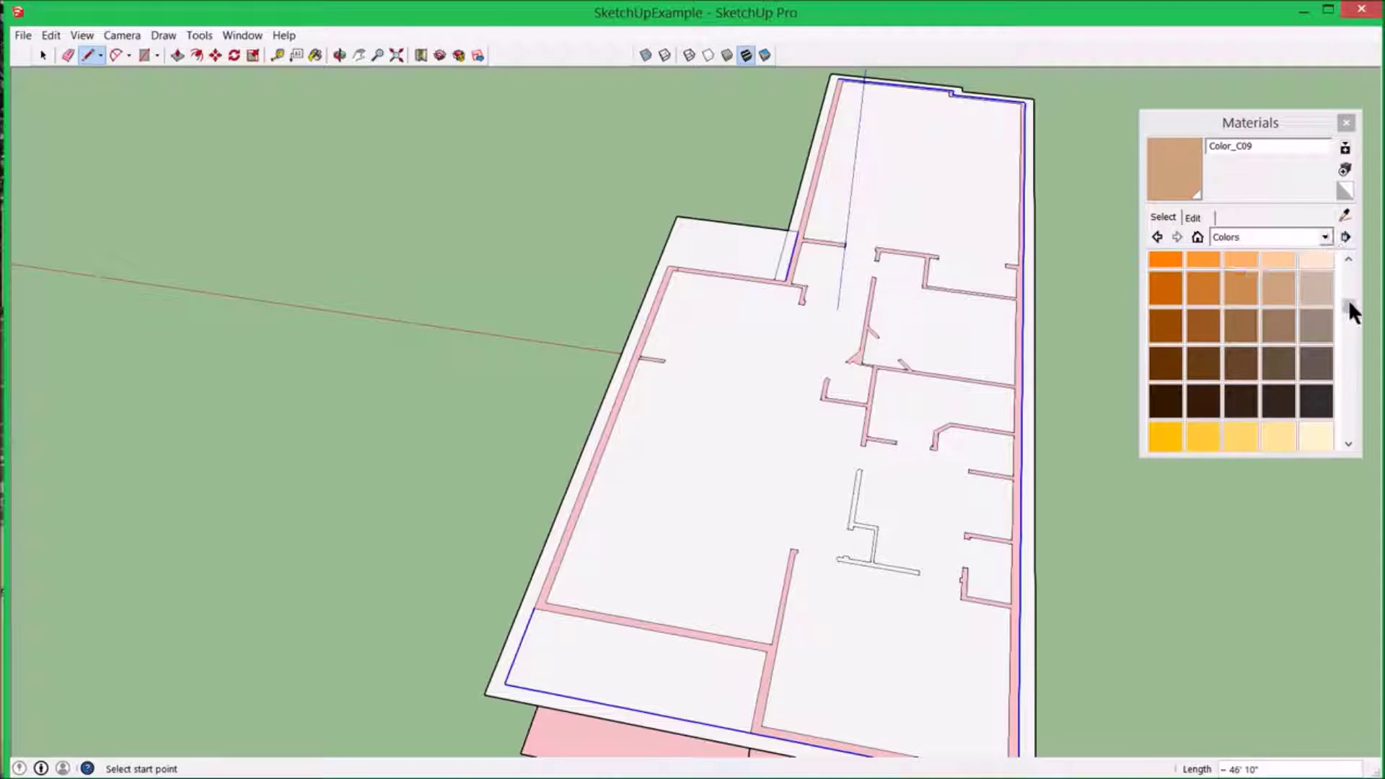
left_click_drag(1348, 300, 1349, 263)
left_click(1168, 270)
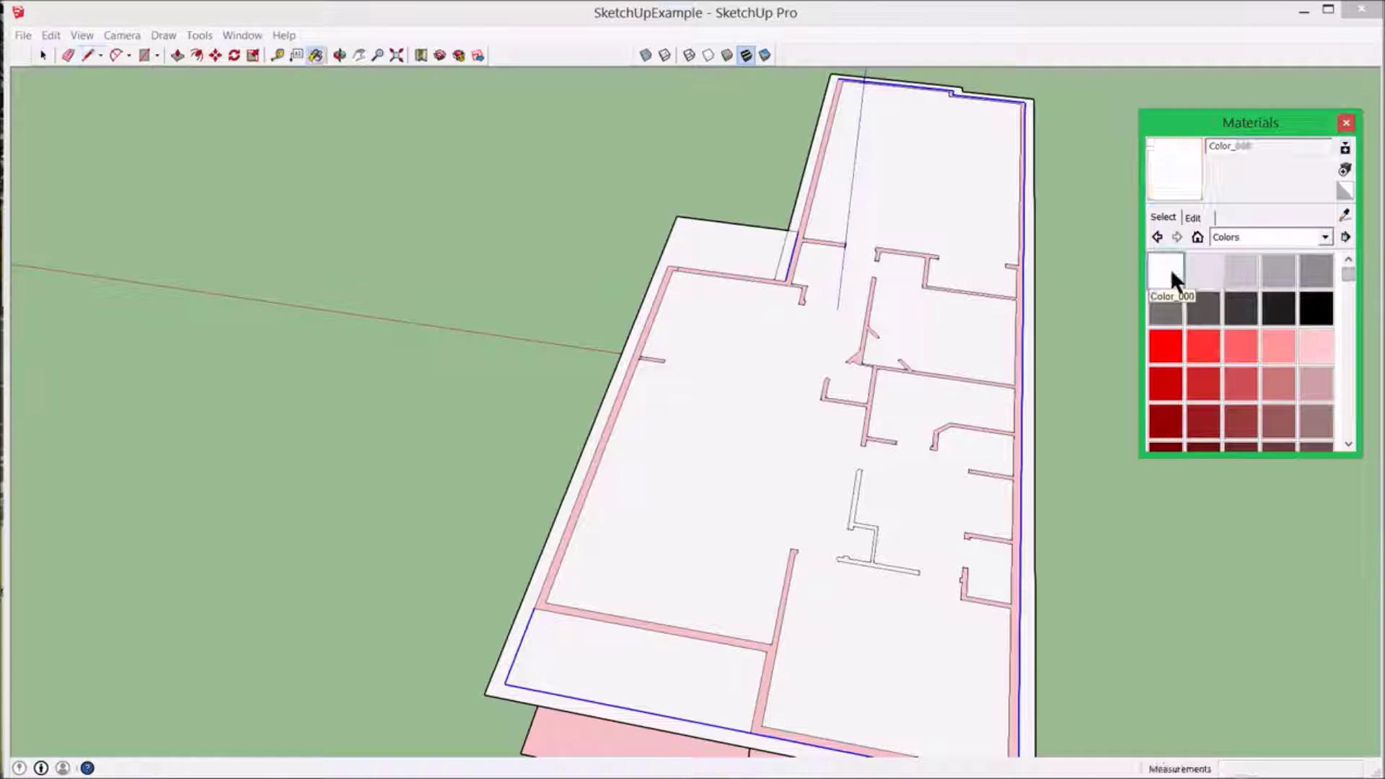
- Erase the dividing roof edge so the overhang and roof merge into one face
left_click(725, 243)
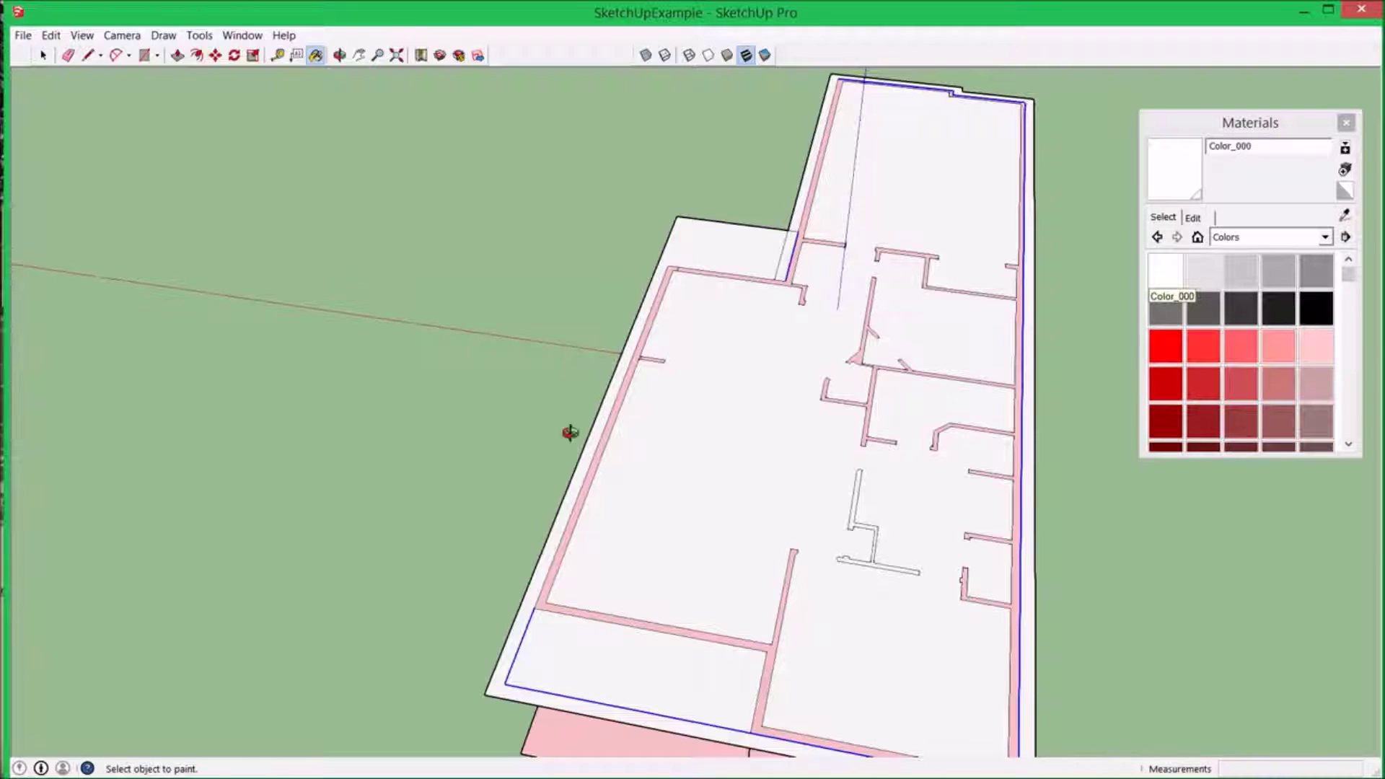
middle_click_drag(570, 432, 850, 179)
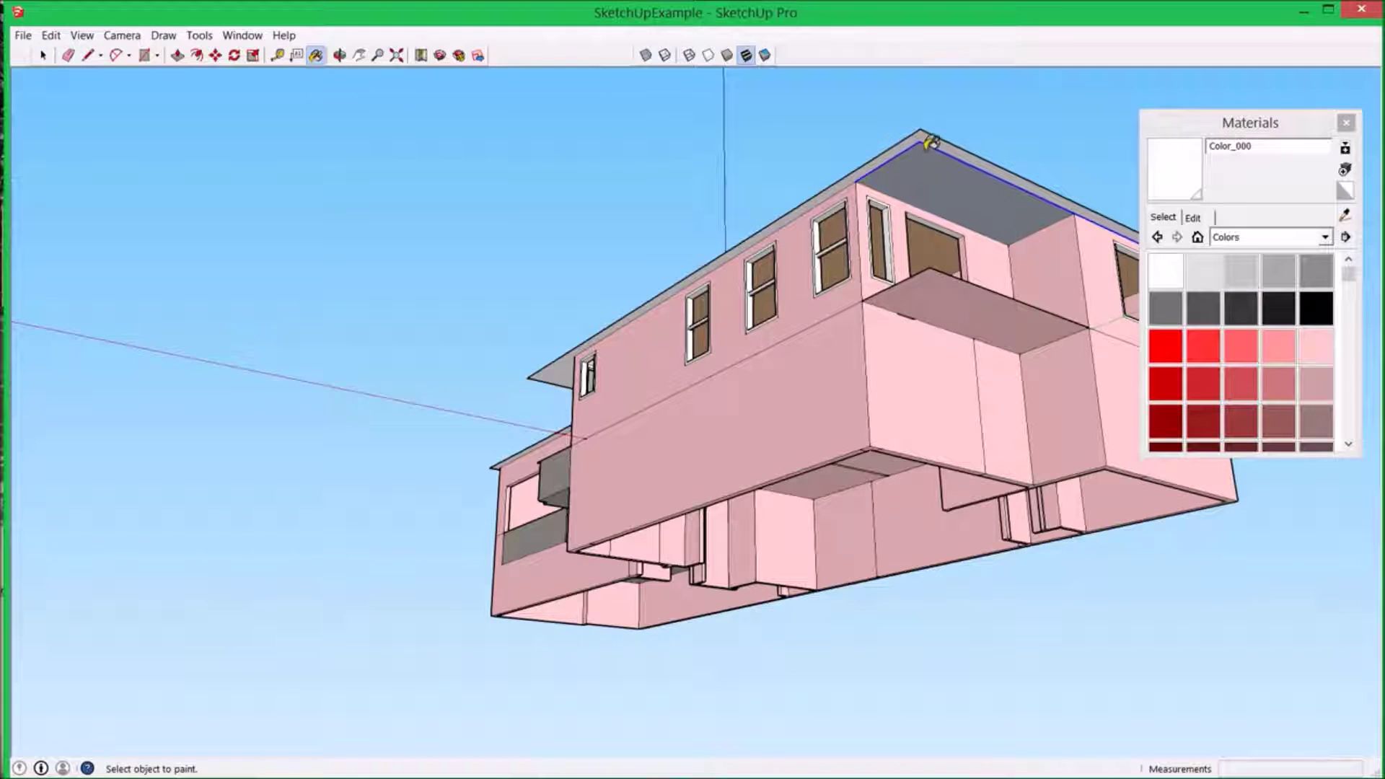
left_click(72, 57)
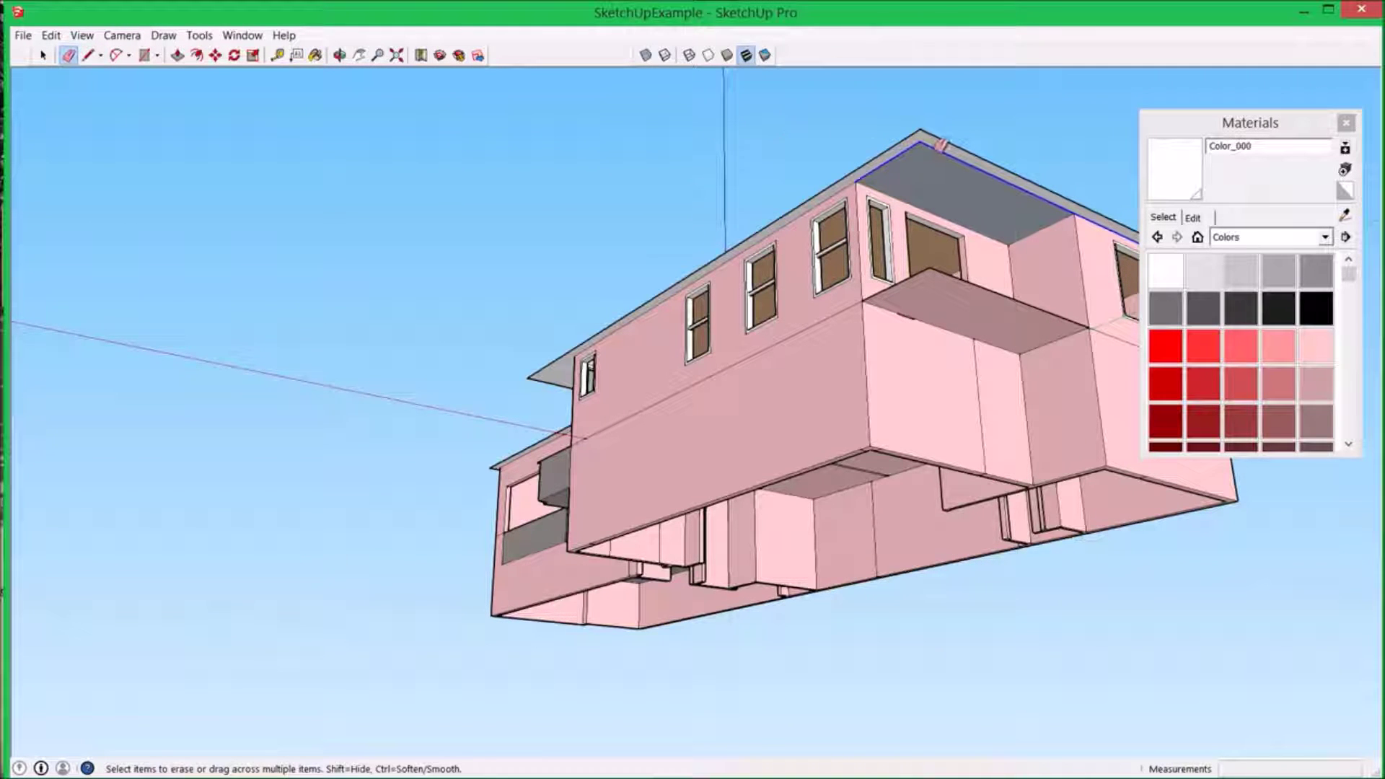
left_click(926, 139)
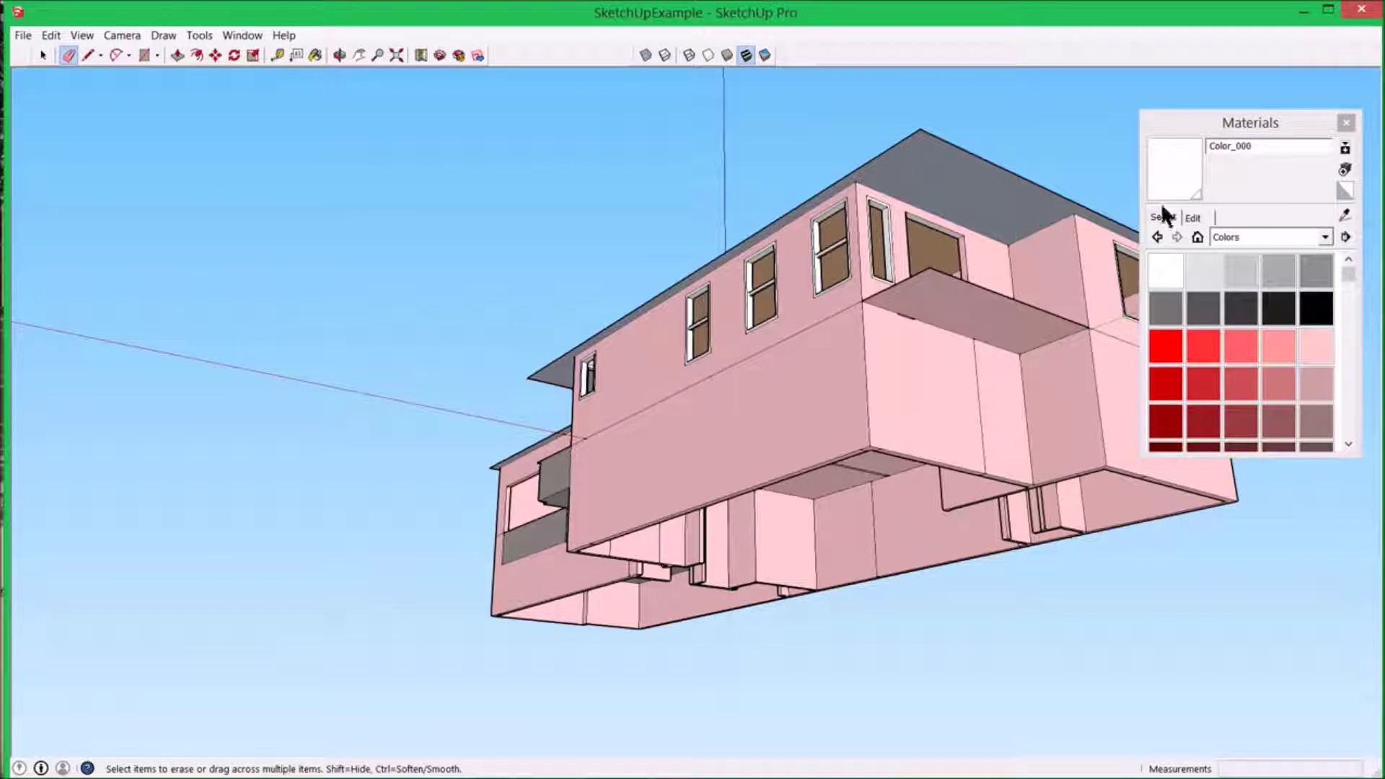
mouse_move(613, 281)
middle_mouse_down()
mouse_move(229, 369)
mouse_move(182, 331)
mouse_move(228, 615)
mouse_move(730, 659)
mouse_move(813, 603)
mouse_move(463, 519)
mouse_move(216, 102)
middle_mouse_up()
- Push/Pull the merged roof face up about 6" to give it thickness
key("b")
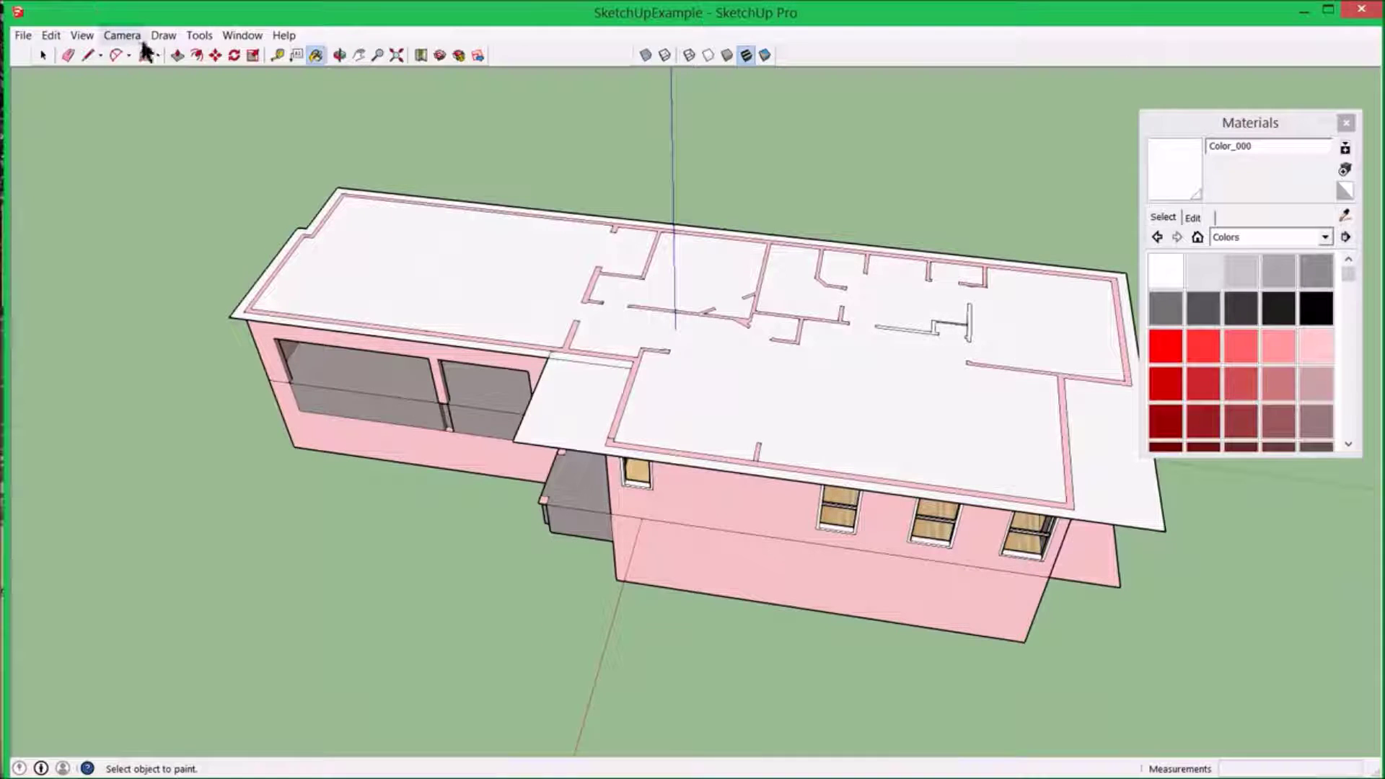
left_click(177, 55)
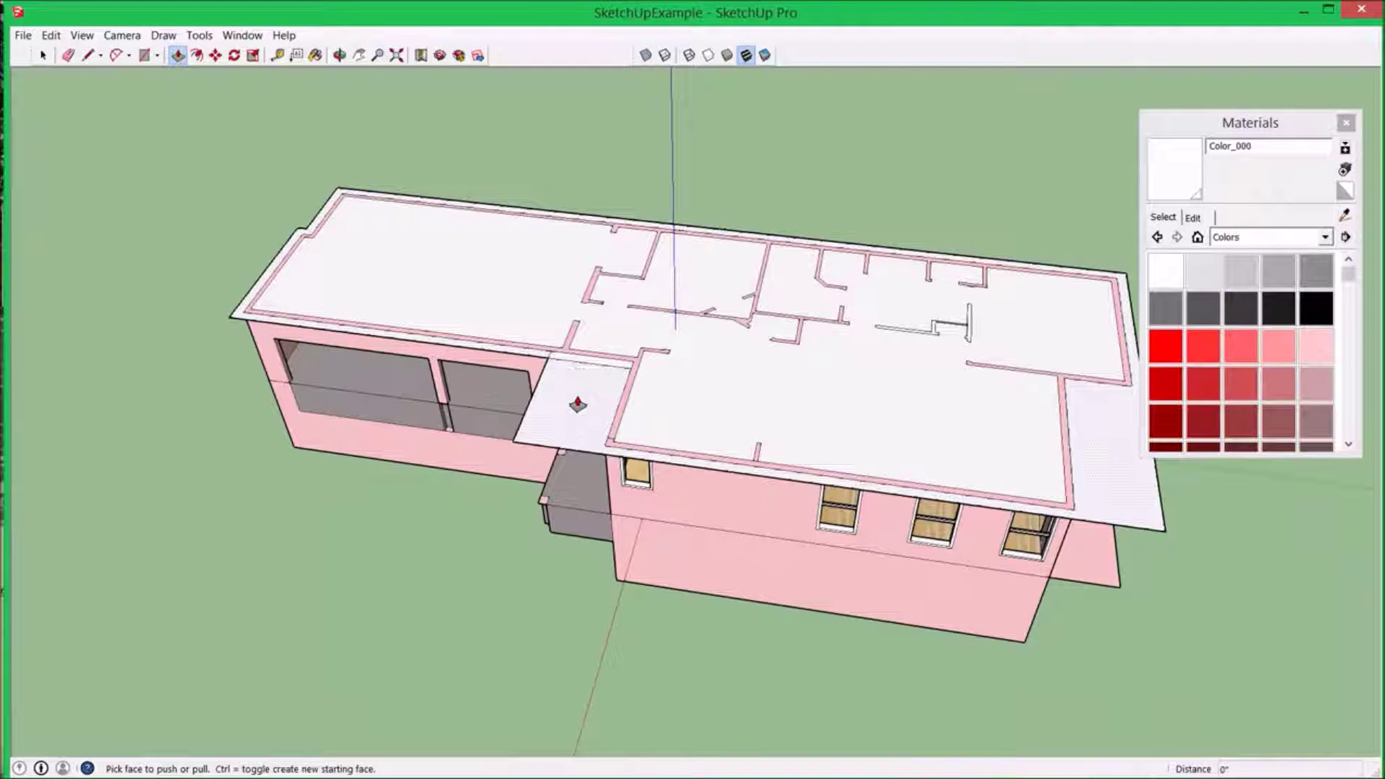
left_click(577, 404)
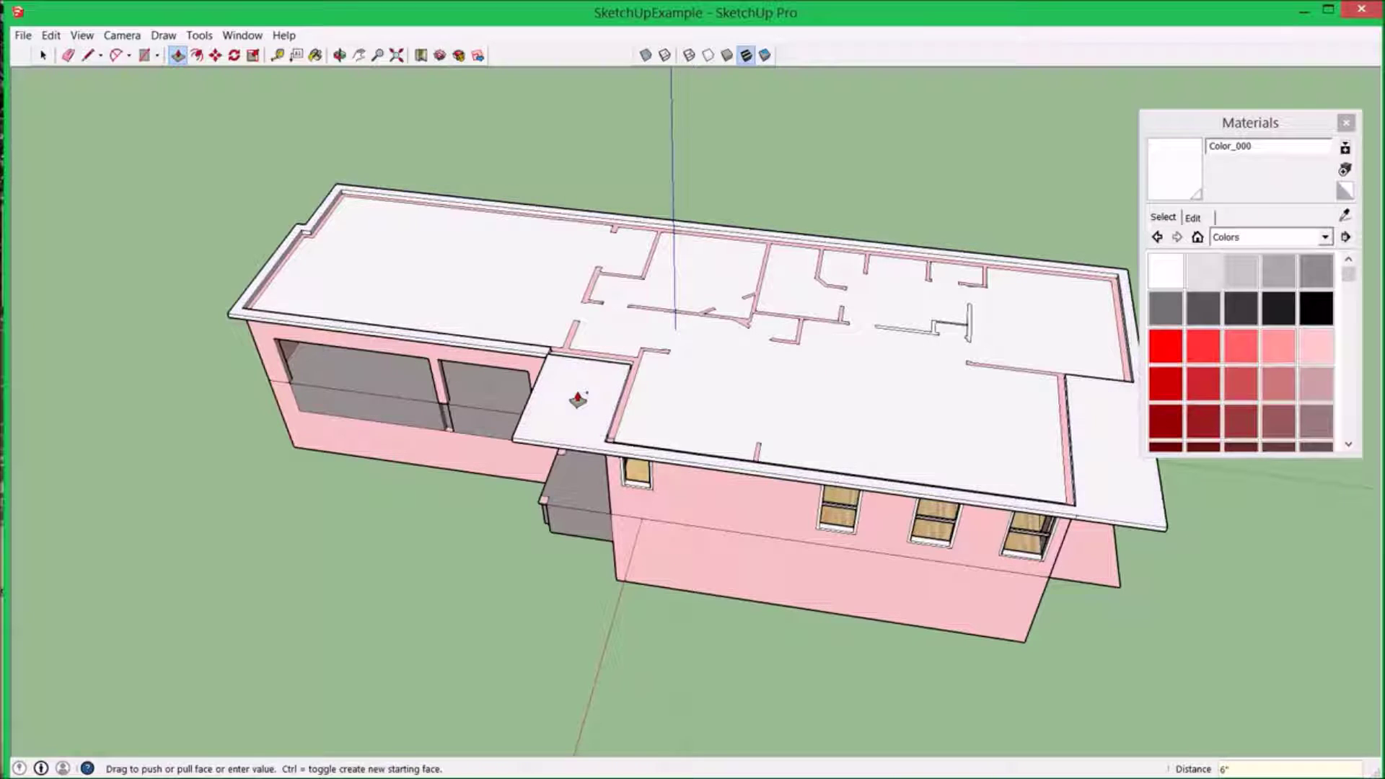
middle_click_drag(213, 408, 336, 346)
- Draw a line closing the slab over the wall tops, erase leftover edges, and inspect the roof
left_click(87, 55)
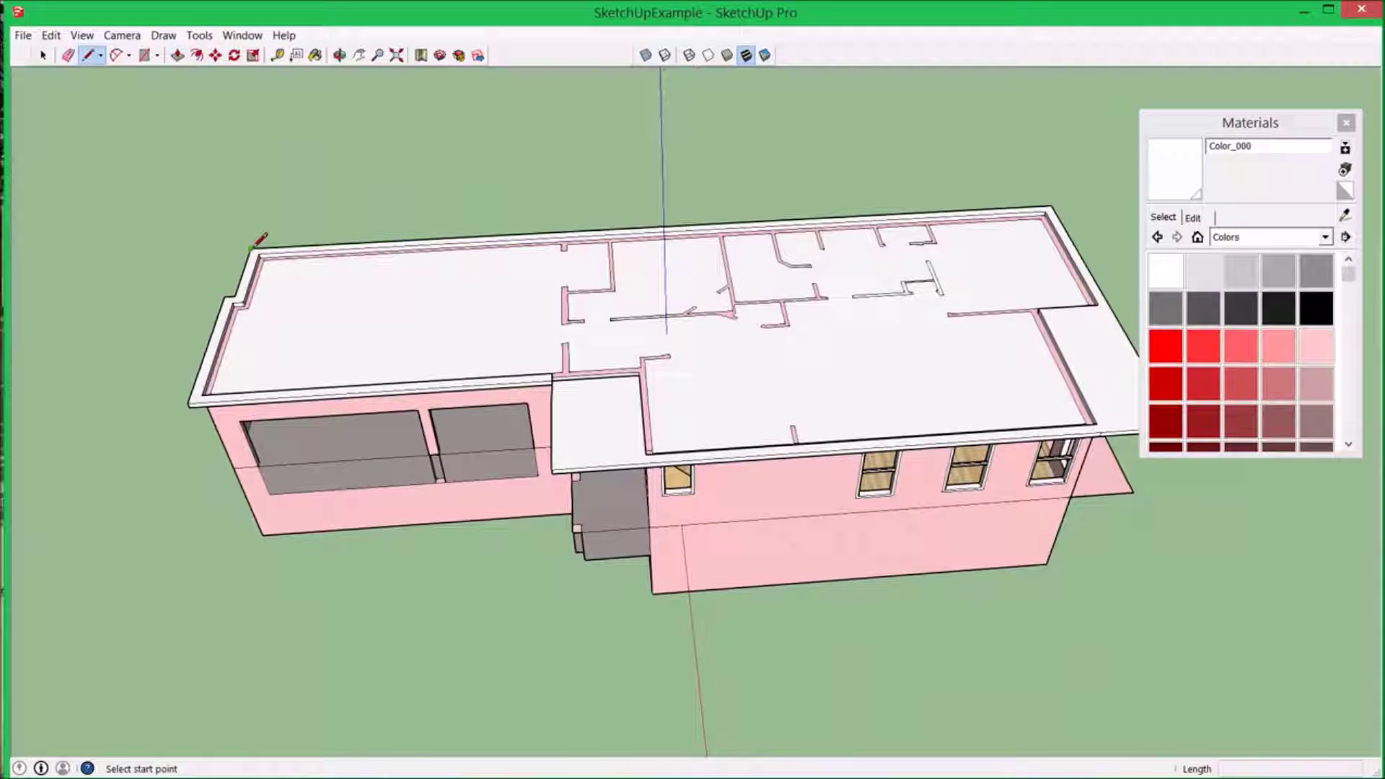
left_click(258, 251)
left_click(245, 297)
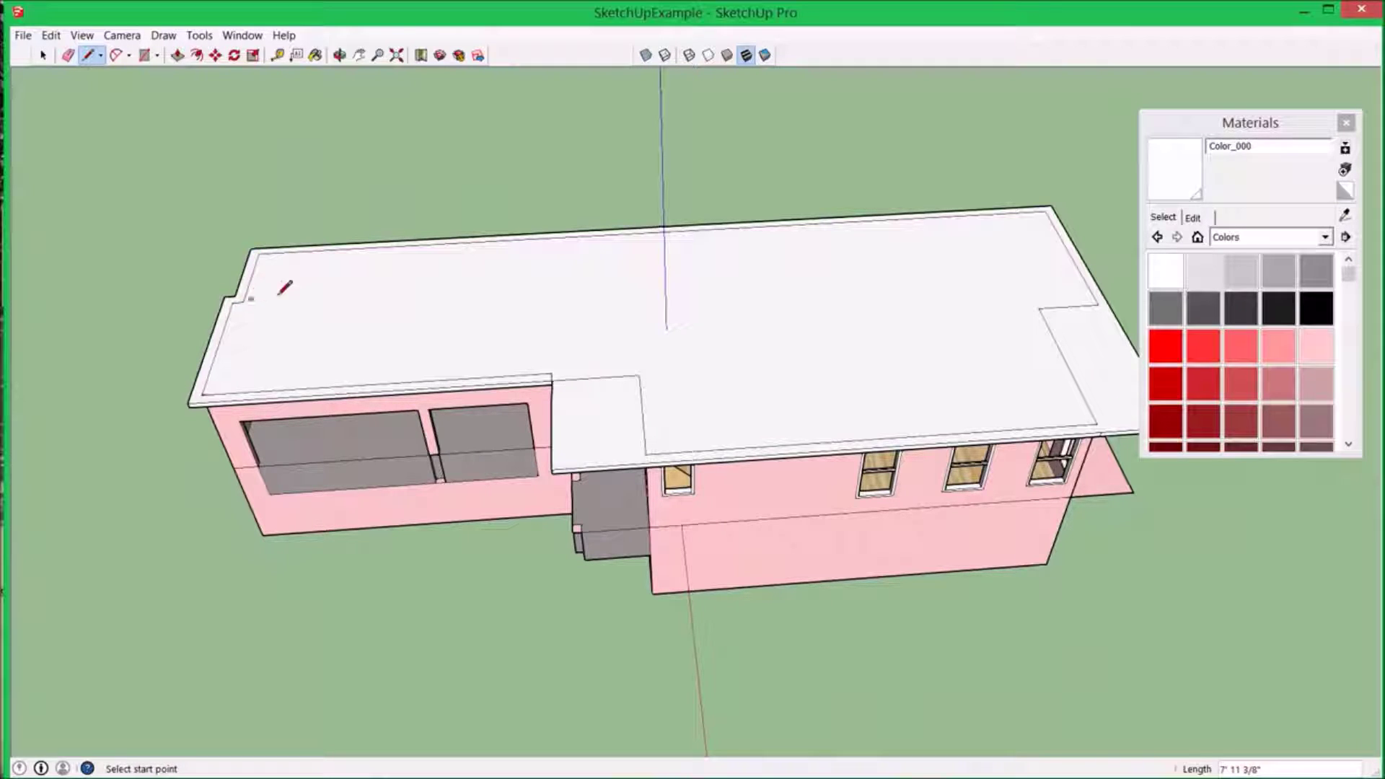
middle_click_drag(800, 365, 238, 68)
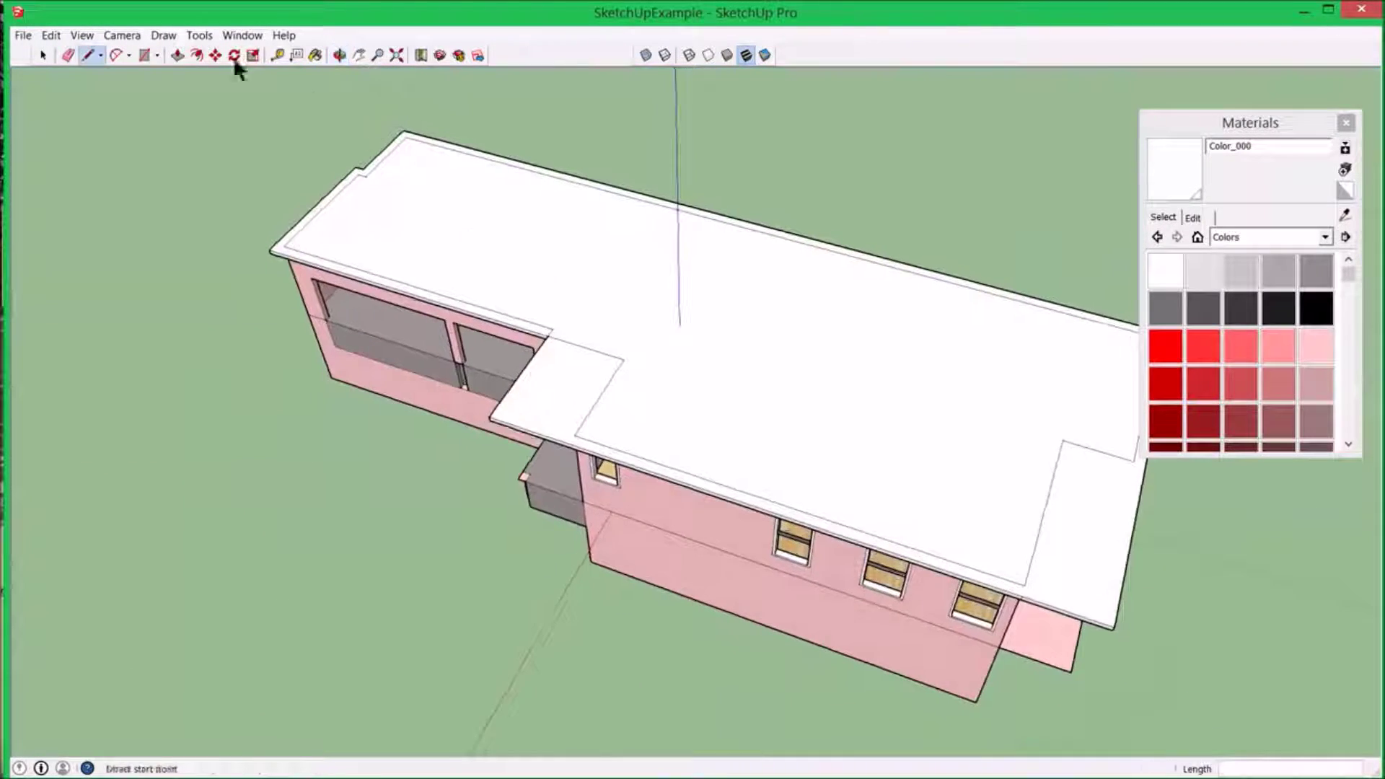
left_click(68, 56)
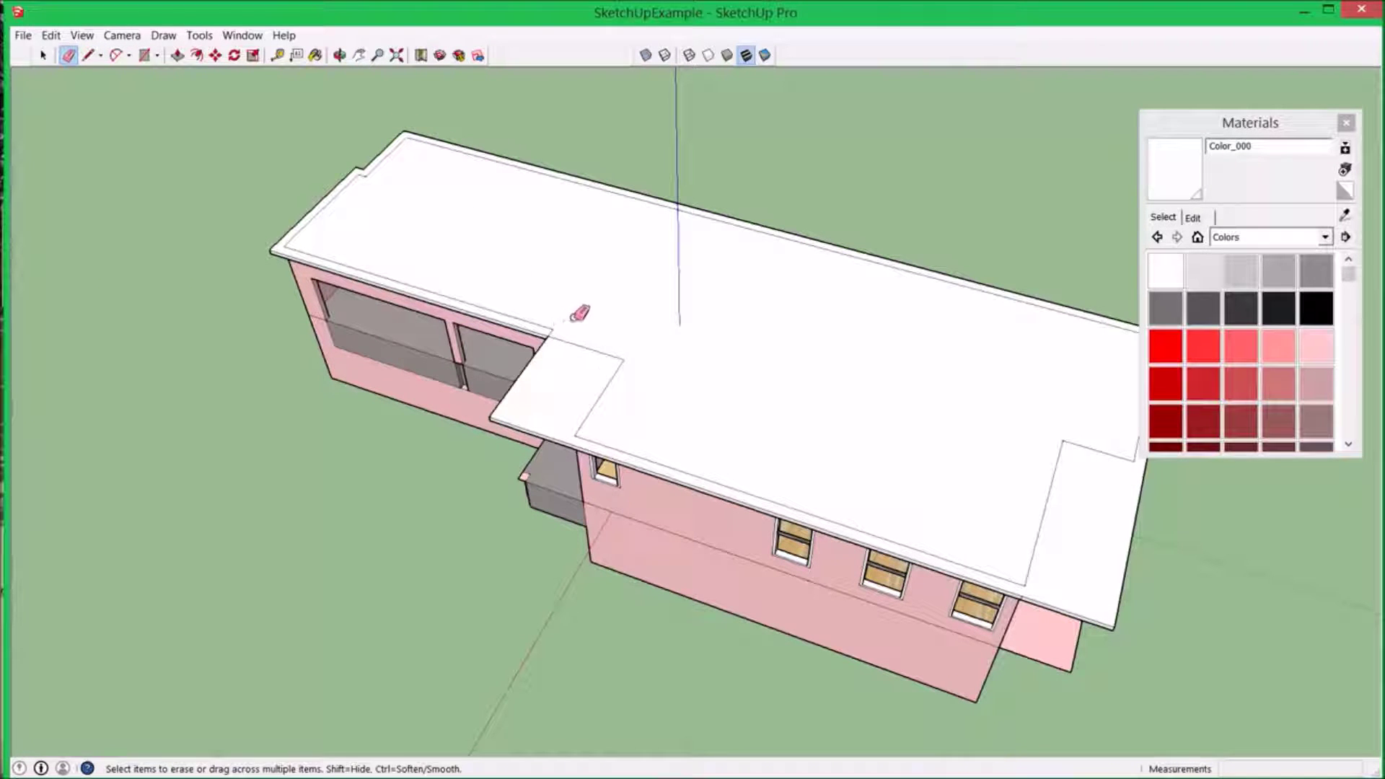
mouse_move(164, 280)
middle_mouse_down()
mouse_move(512, 130)
mouse_move(543, 370)
mouse_move(512, 162)
mouse_move(279, 302)
mouse_move(236, 418)
mouse_move(797, 454)
mouse_move(892, 225)
mouse_move(884, 352)
middle_mouse_up()
scroll(821, 330, "up", 5)
scroll(820, 331, "up", 6)
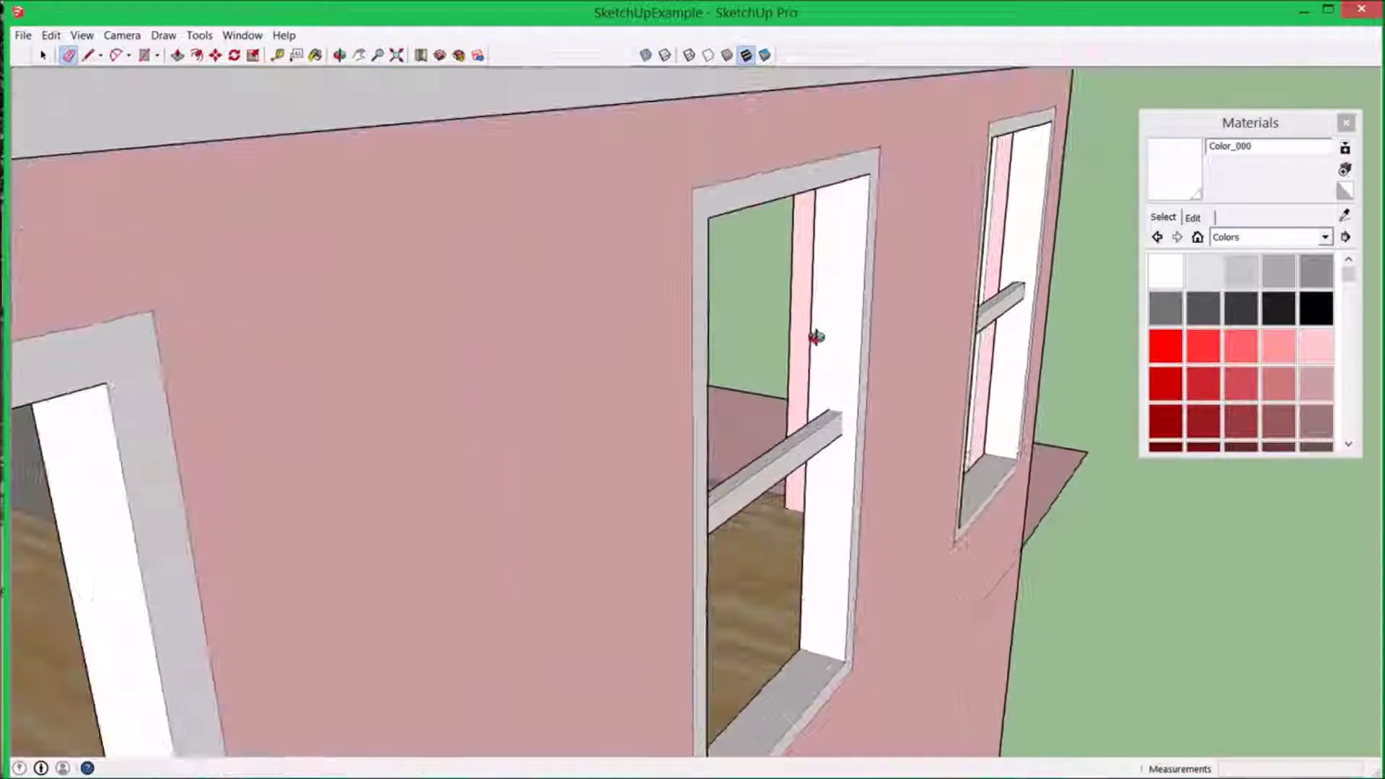
scroll(840, 408, "down", 10)
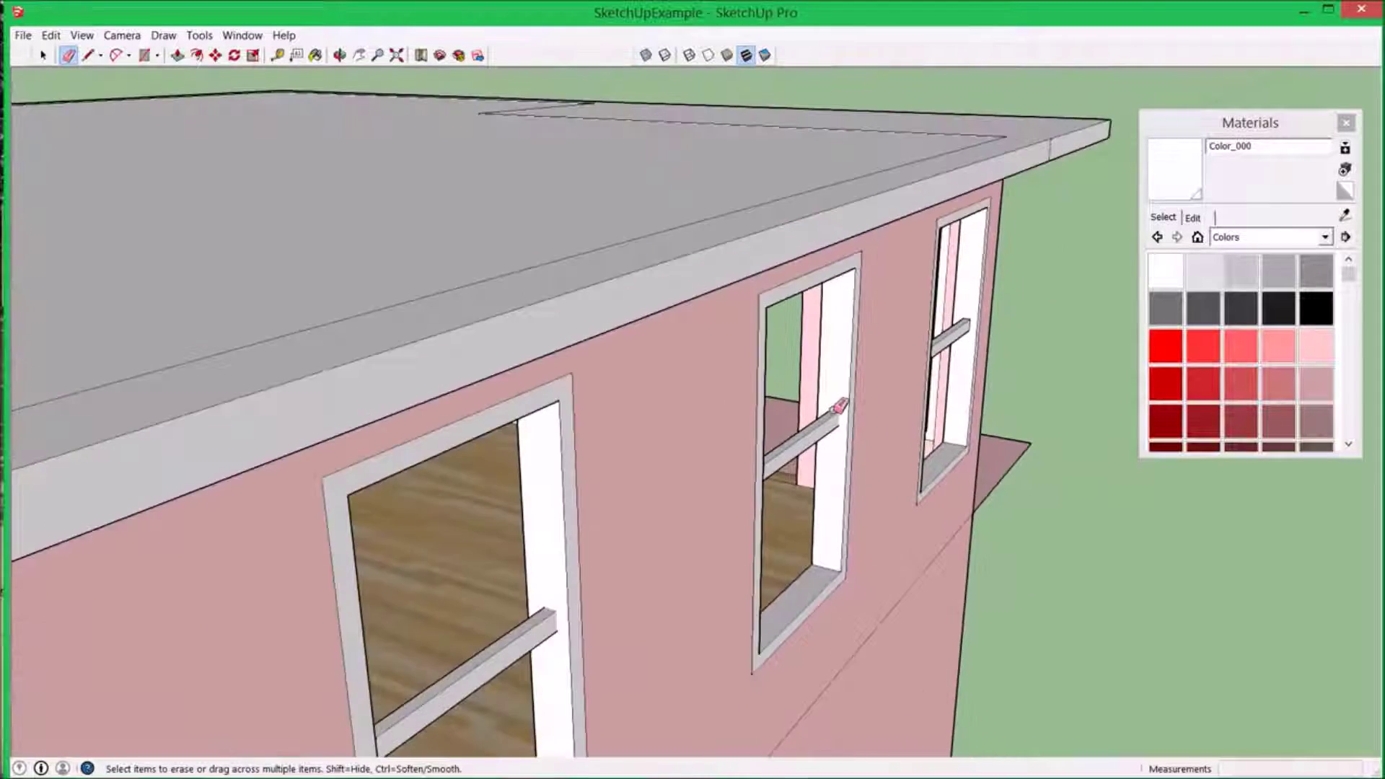
middle_click_drag(662, 588, 623, 404)
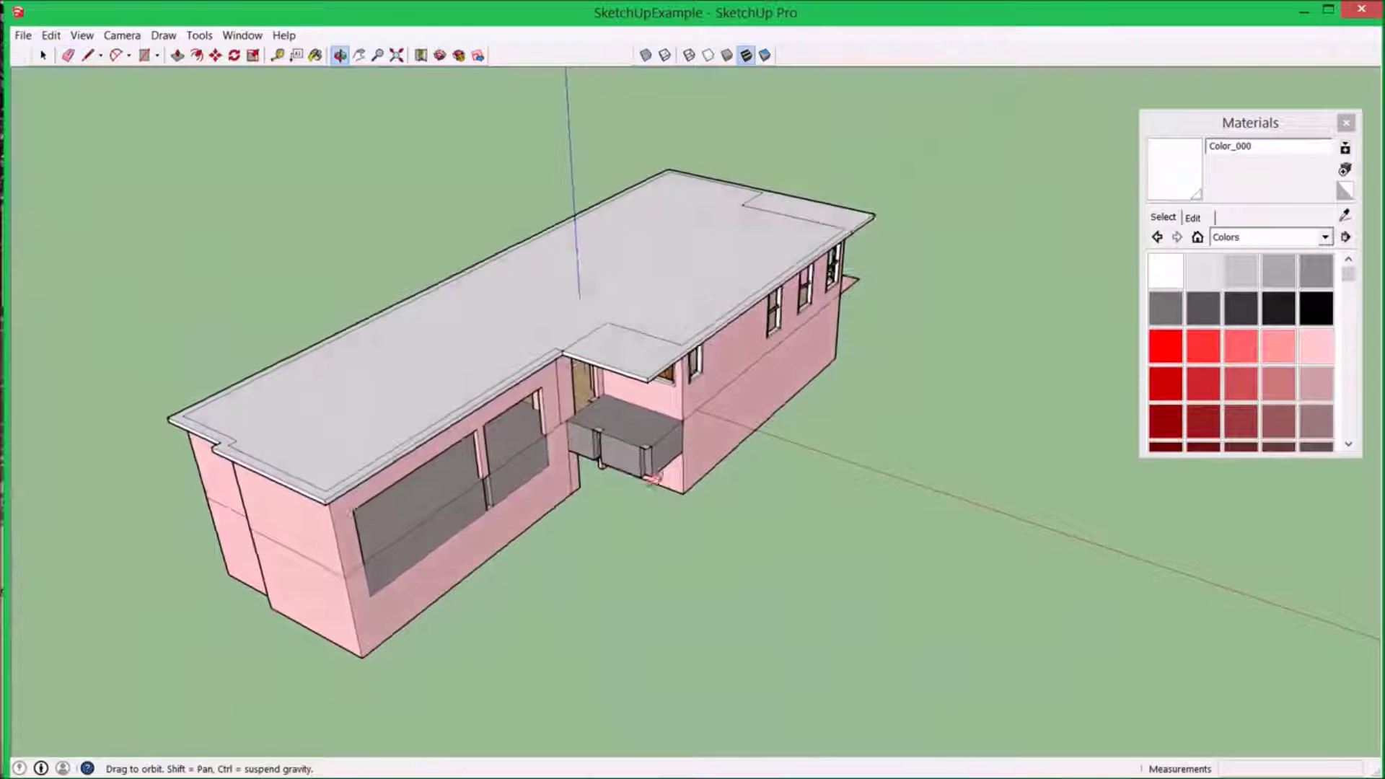
- Select All, apply Intersect Faces > With Selection to the whole house, then inspect the walls and windows
left_click(49, 36)
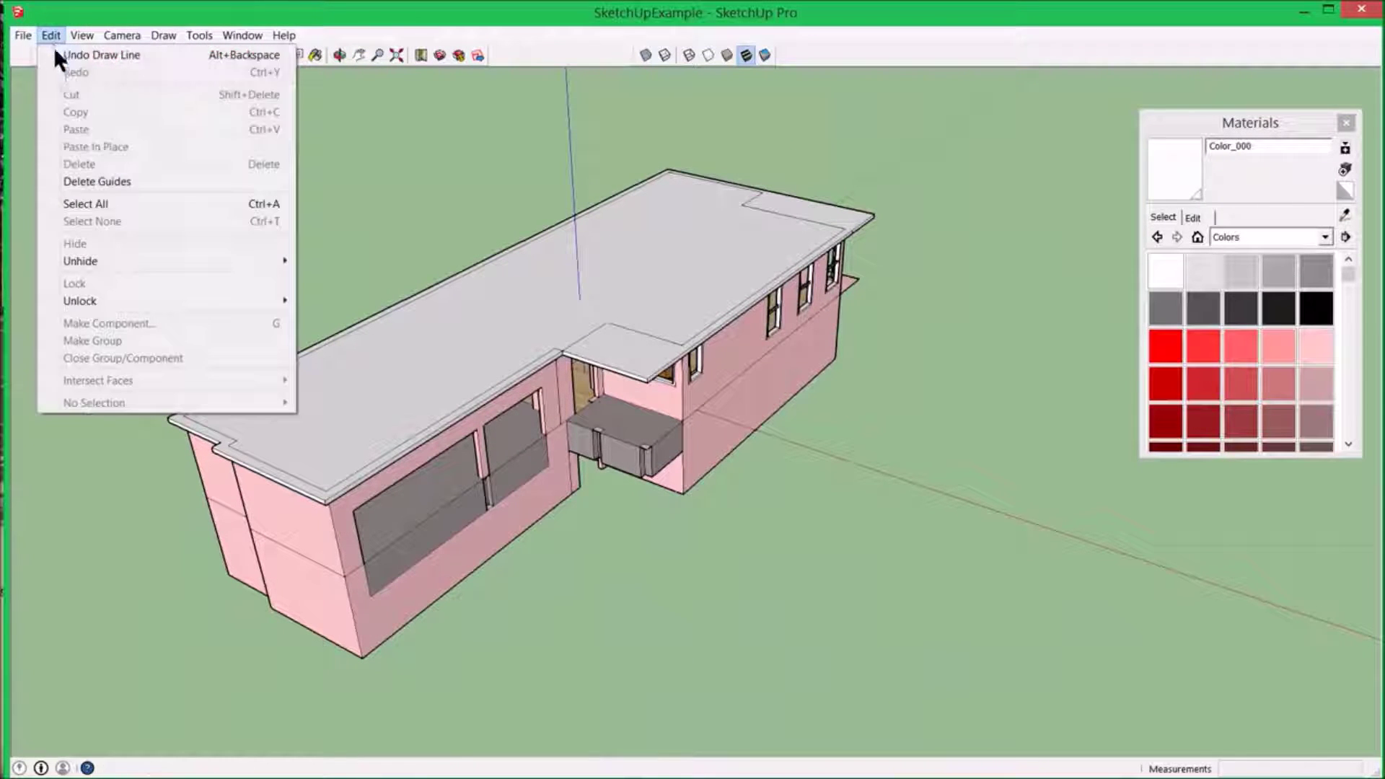
left_click(95, 202)
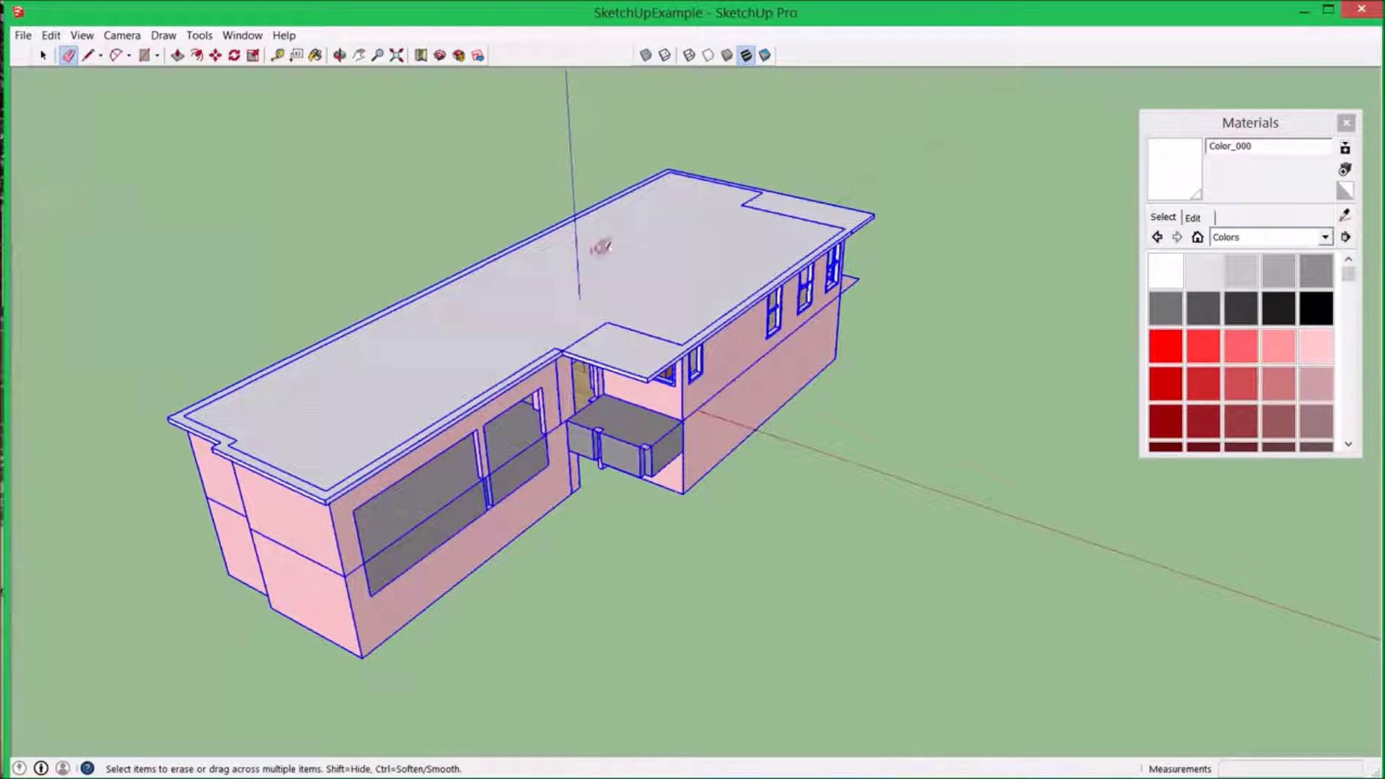
right_click(613, 249)
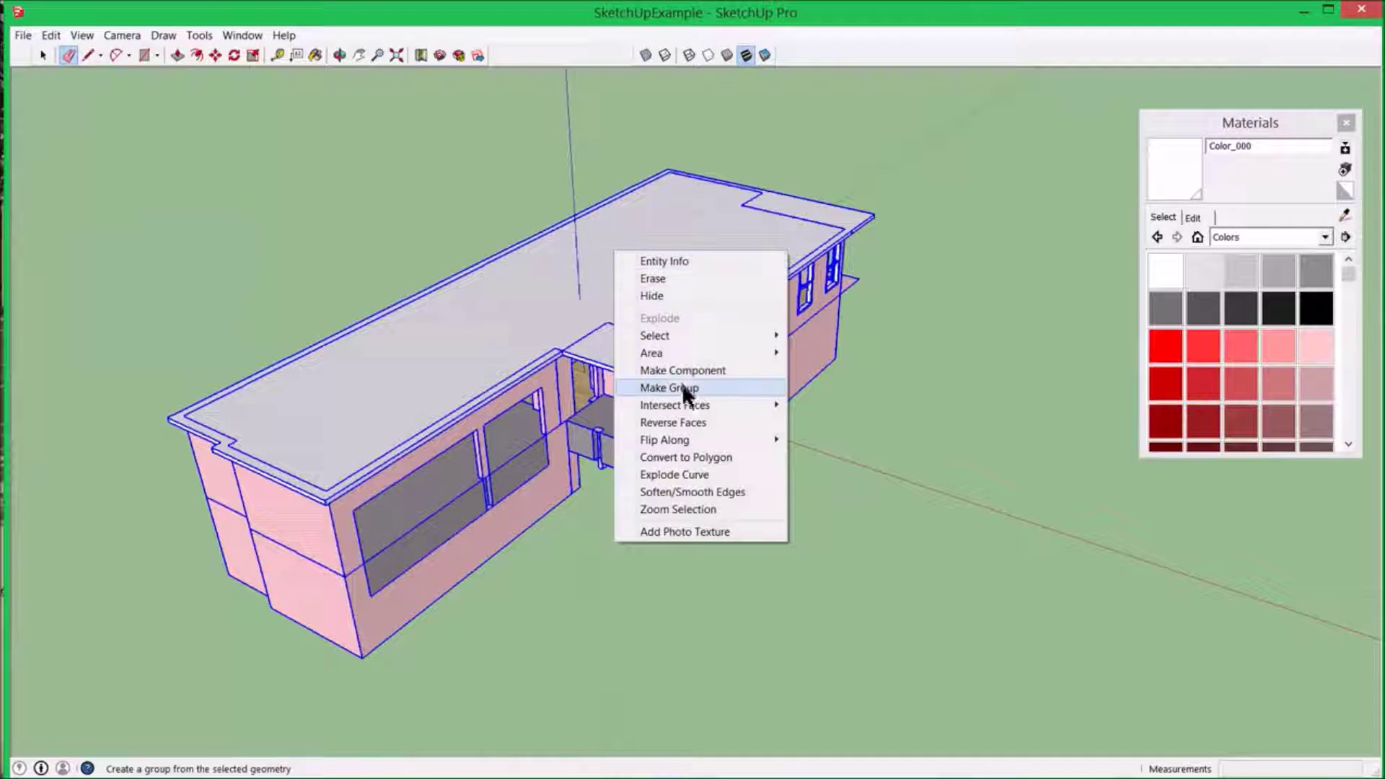
mouse_move(688, 403)
left_click(822, 425)
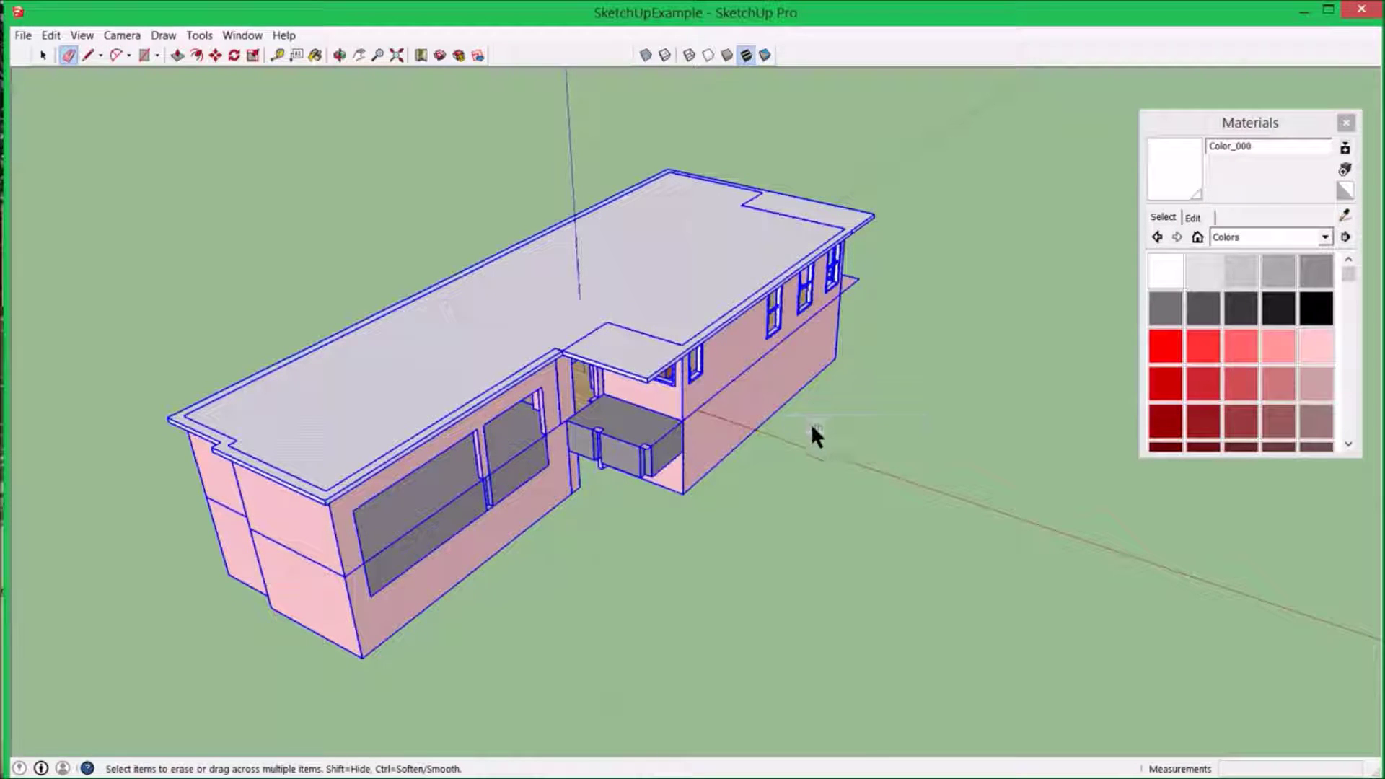
scroll(754, 294, "up", 5)
scroll(753, 294, "up", 4)
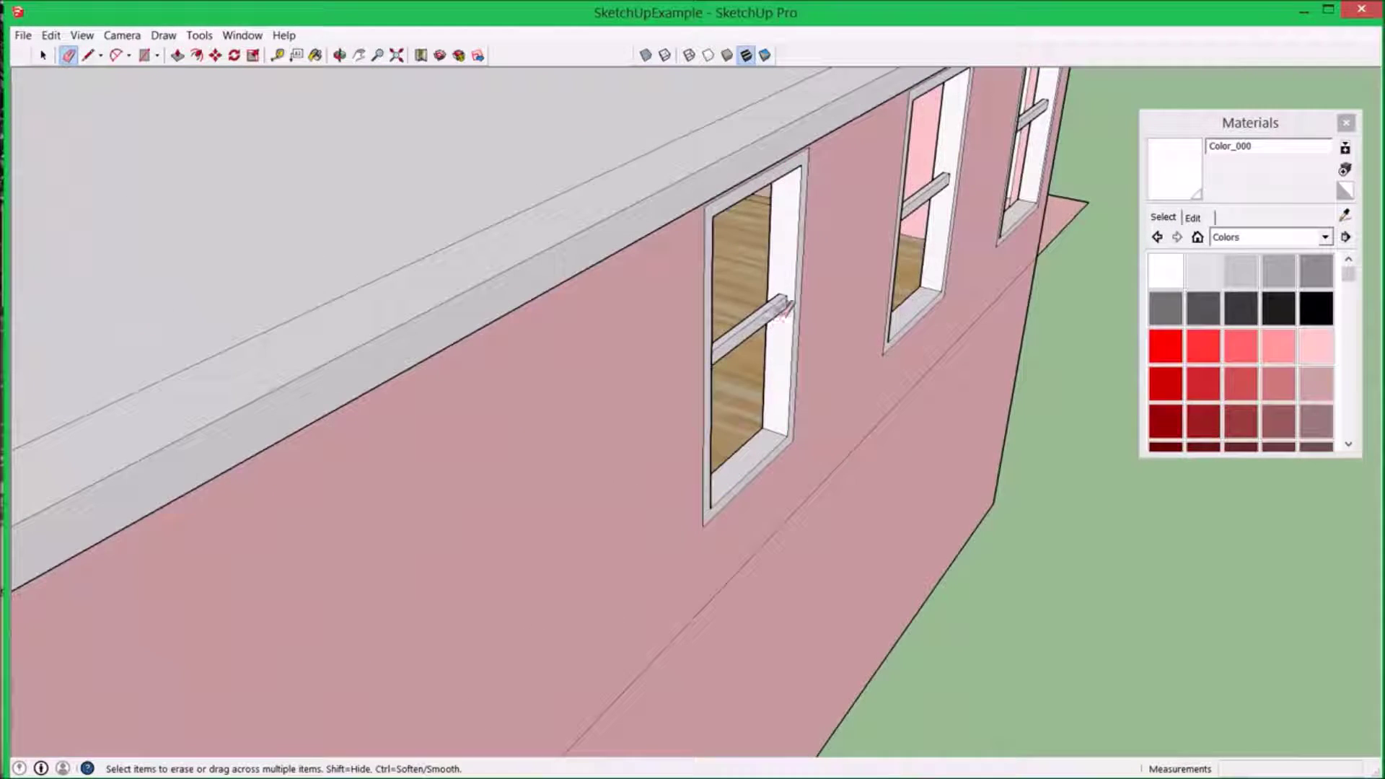
mouse_move(804, 281)
middle_mouse_down()
mouse_move(535, 161)
mouse_move(404, 216)
mouse_move(266, 247)
mouse_move(848, 254)
mouse_move(695, 130)
mouse_move(696, 177)
middle_mouse_up()
scroll(848, 254, "down", 10)
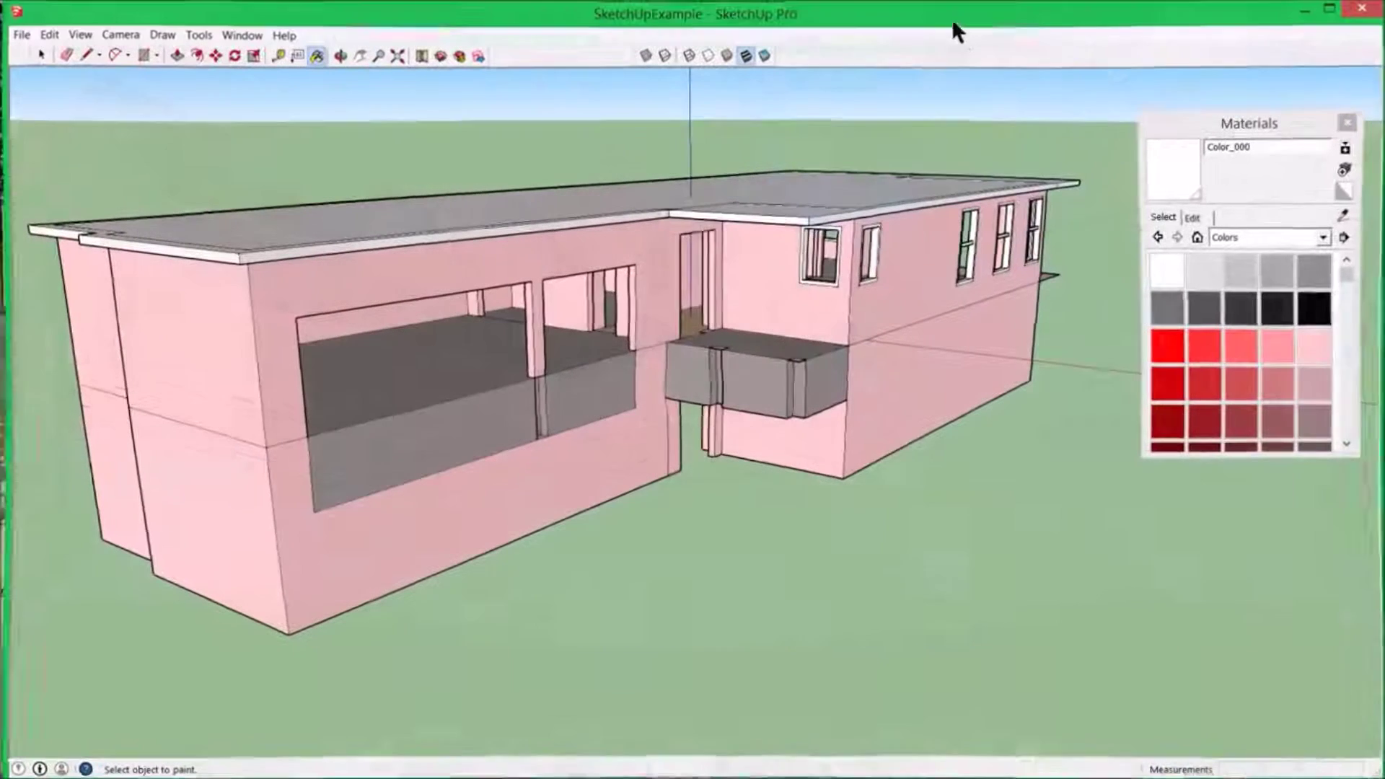
- Choose the sandstone material from the Stone collection in Materials
left_click(1324, 236)
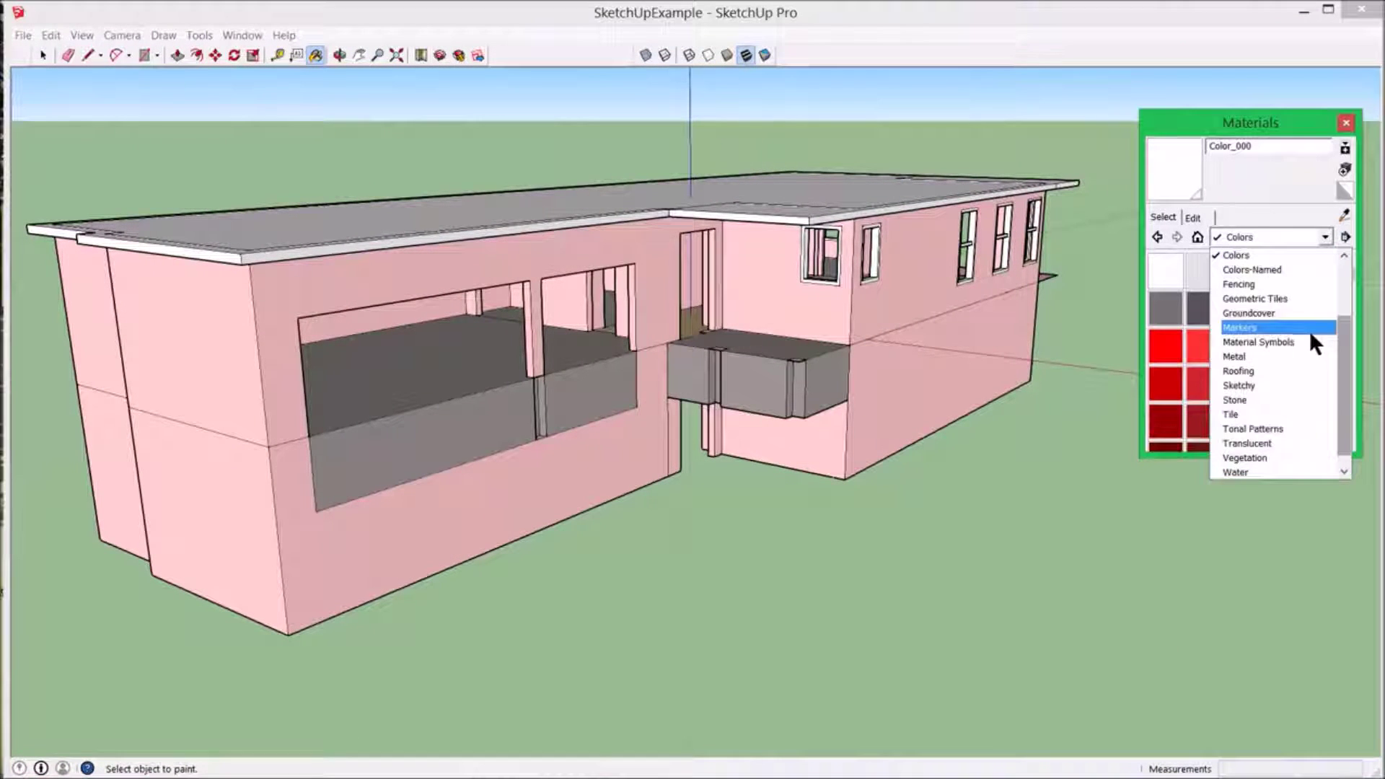
left_click(1254, 398)
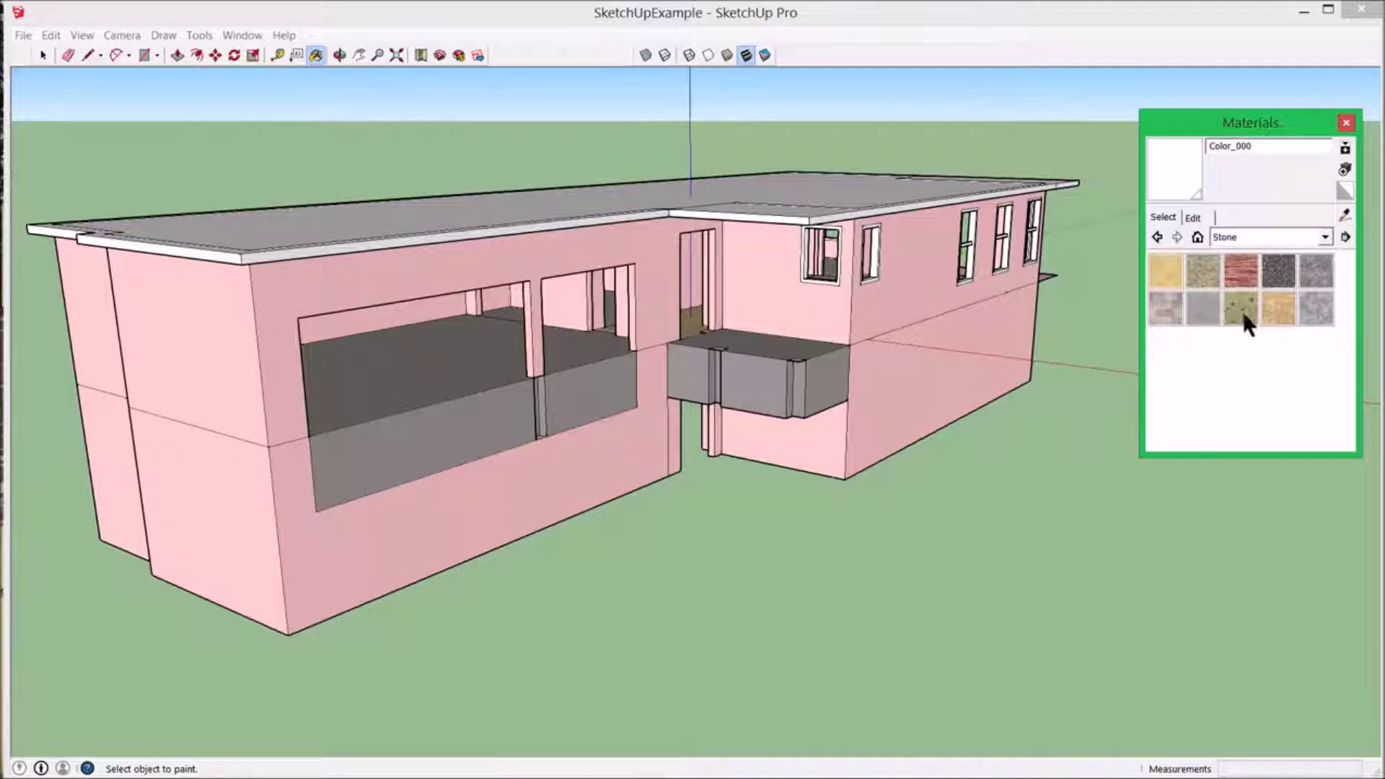
left_click(1275, 313)
middle_click_drag(1264, 317, 897, 532)
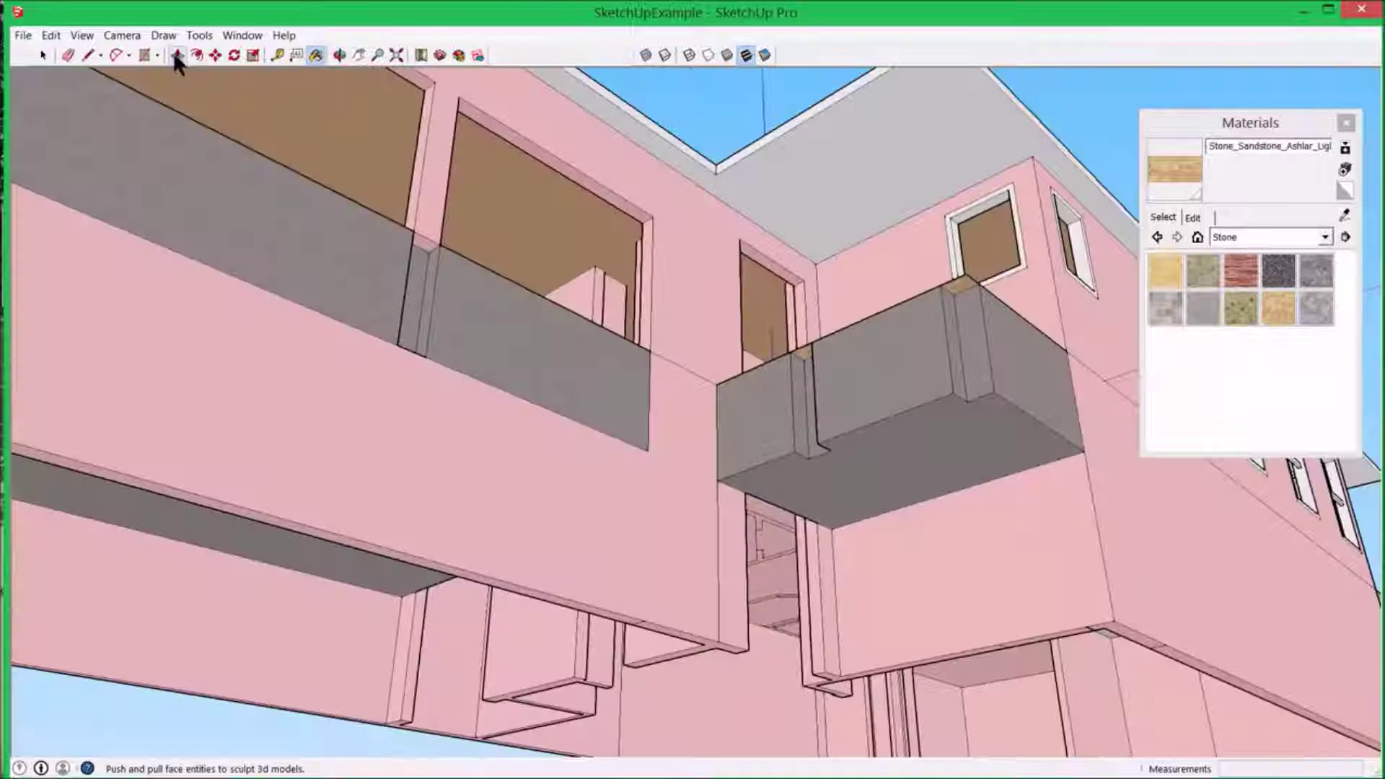
- Push/Pull both column stubs from the balcony up to the roof's underside
left_click(178, 58)
left_click_drag(962, 299, 933, 398)
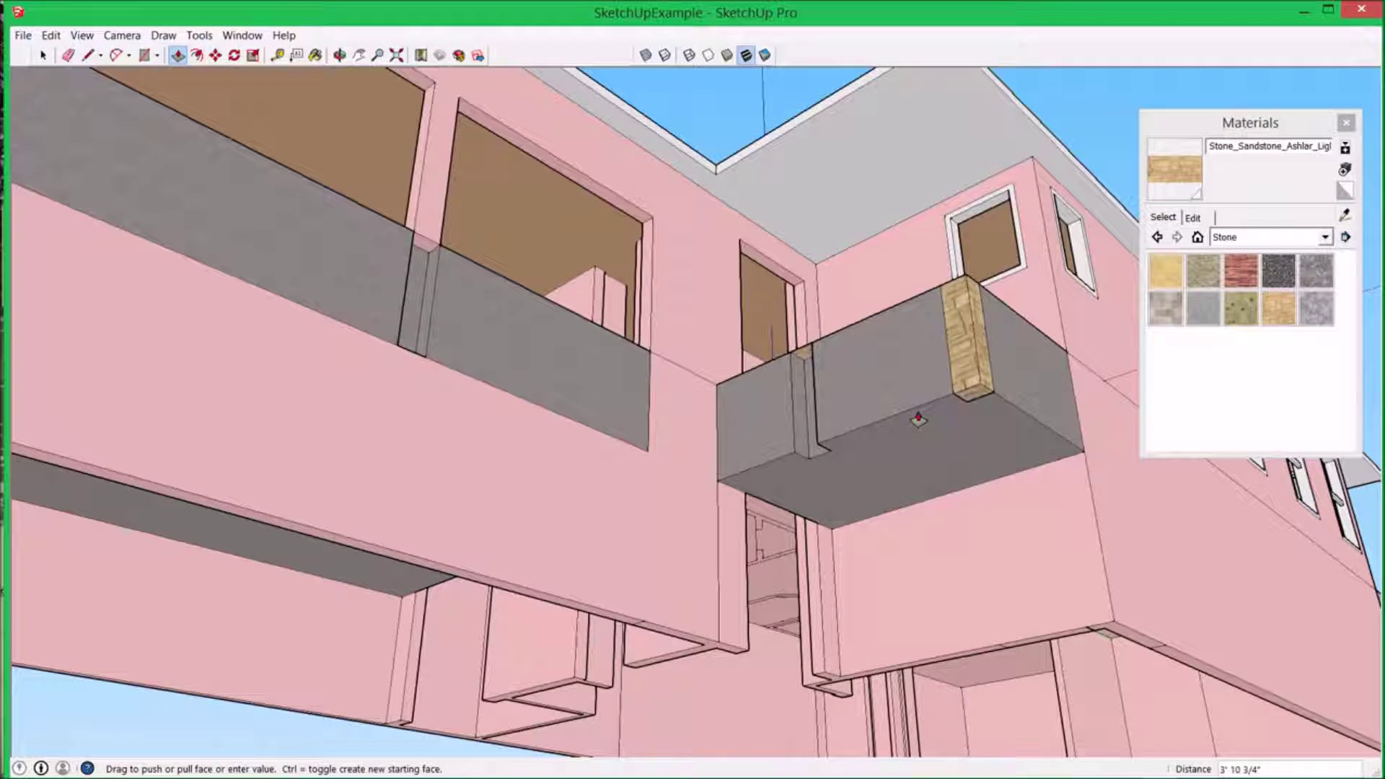
left_click(801, 358)
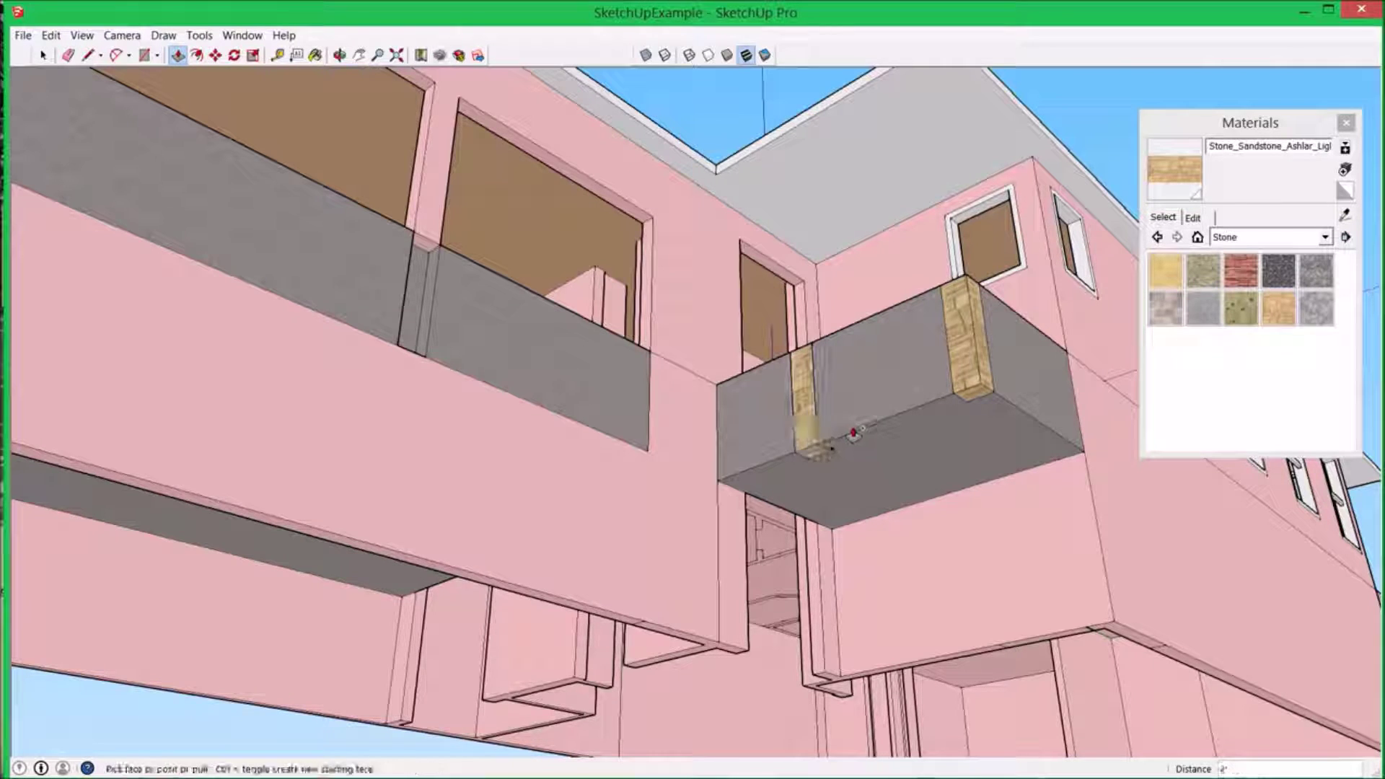
middle_click_drag(848, 425, 828, 633)
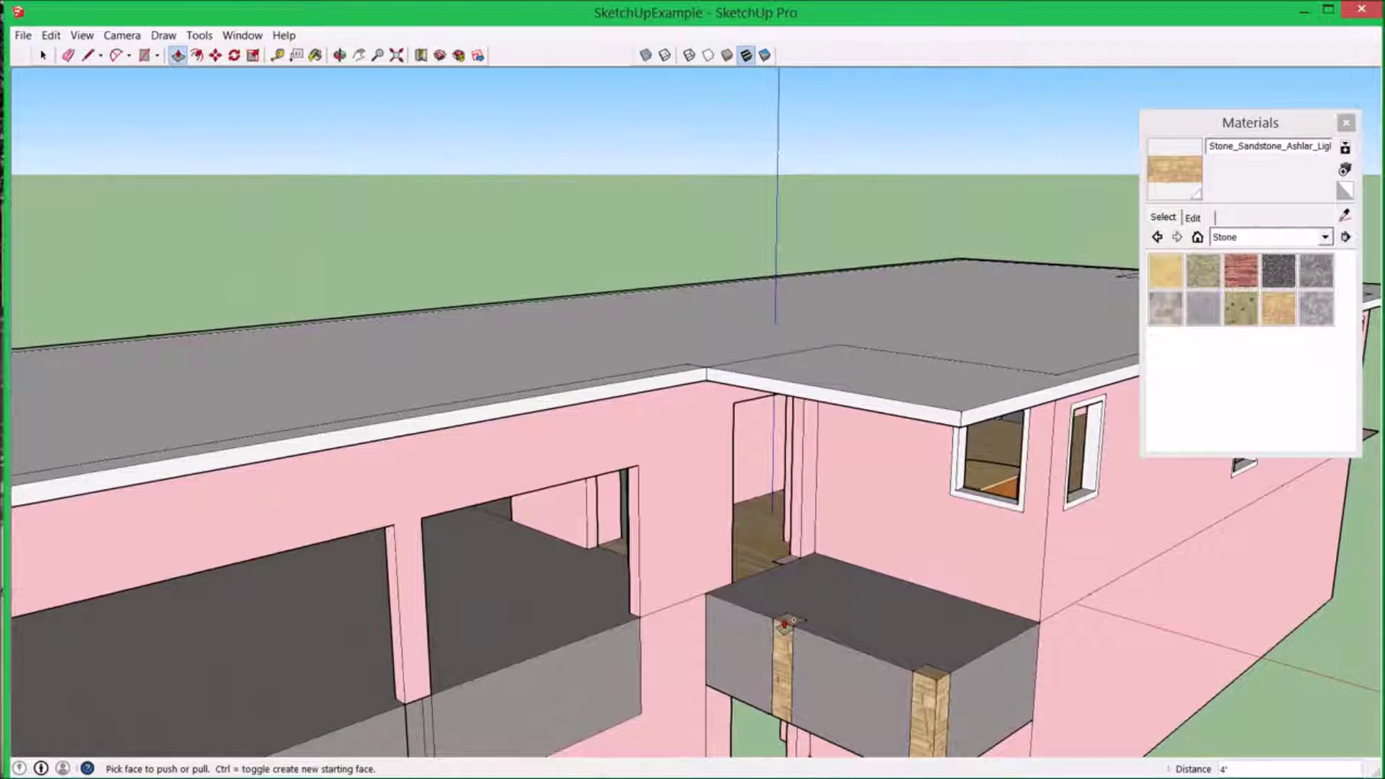
left_click(855, 430)
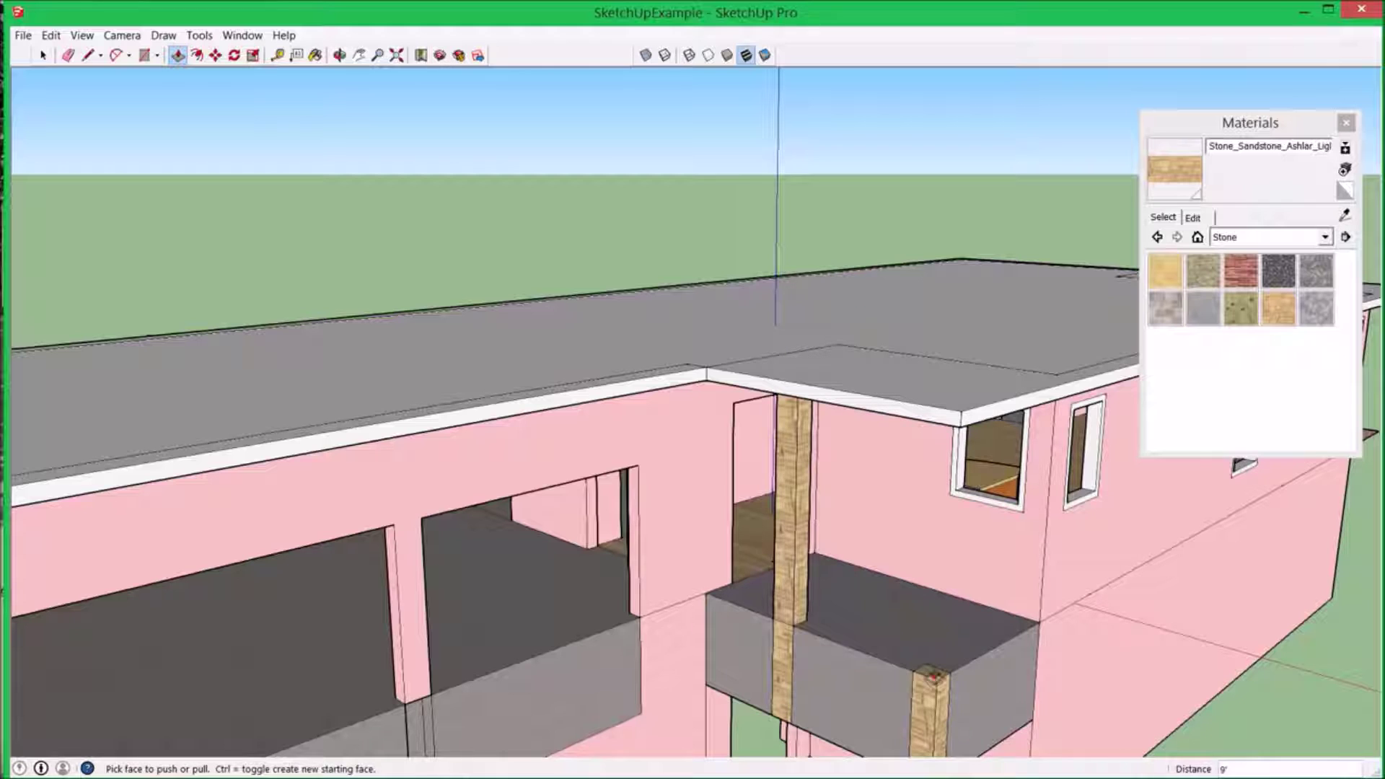
left_click(933, 676)
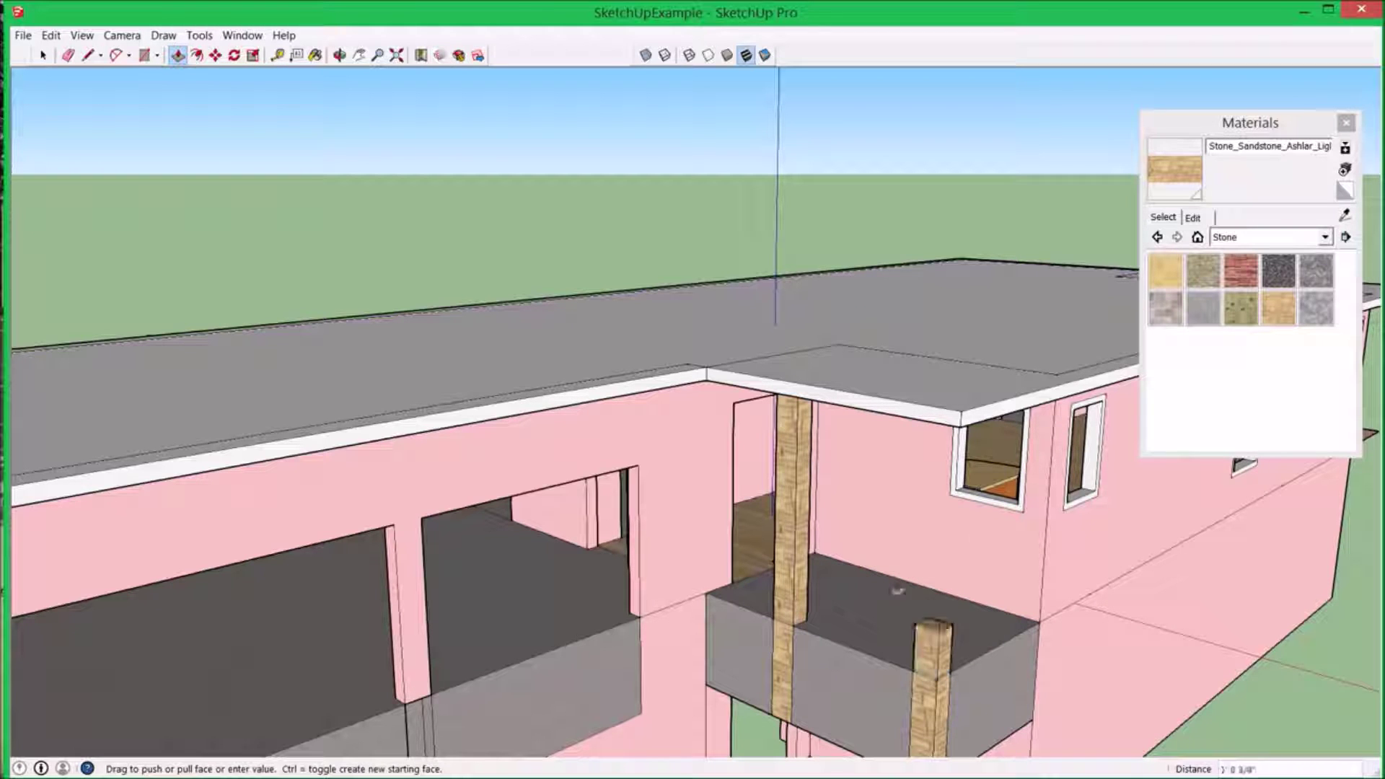
left_click(875, 420)
scroll(874, 548, "down", 3)
middle_click_drag(874, 551, 829, 404)
scroll(830, 404, "up", 3)
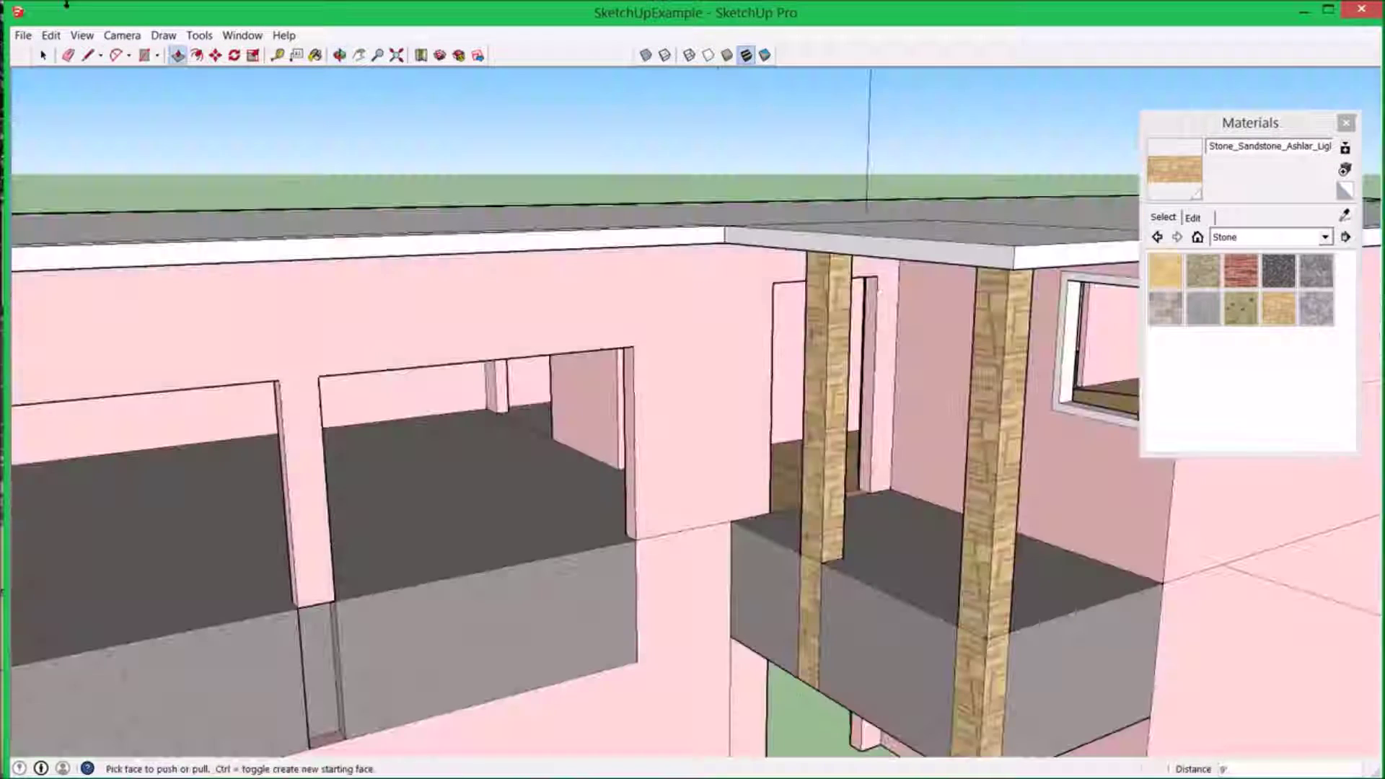
- Import the Garage_Door_Barn JPEG image from the Doors folder
left_click(24, 36)
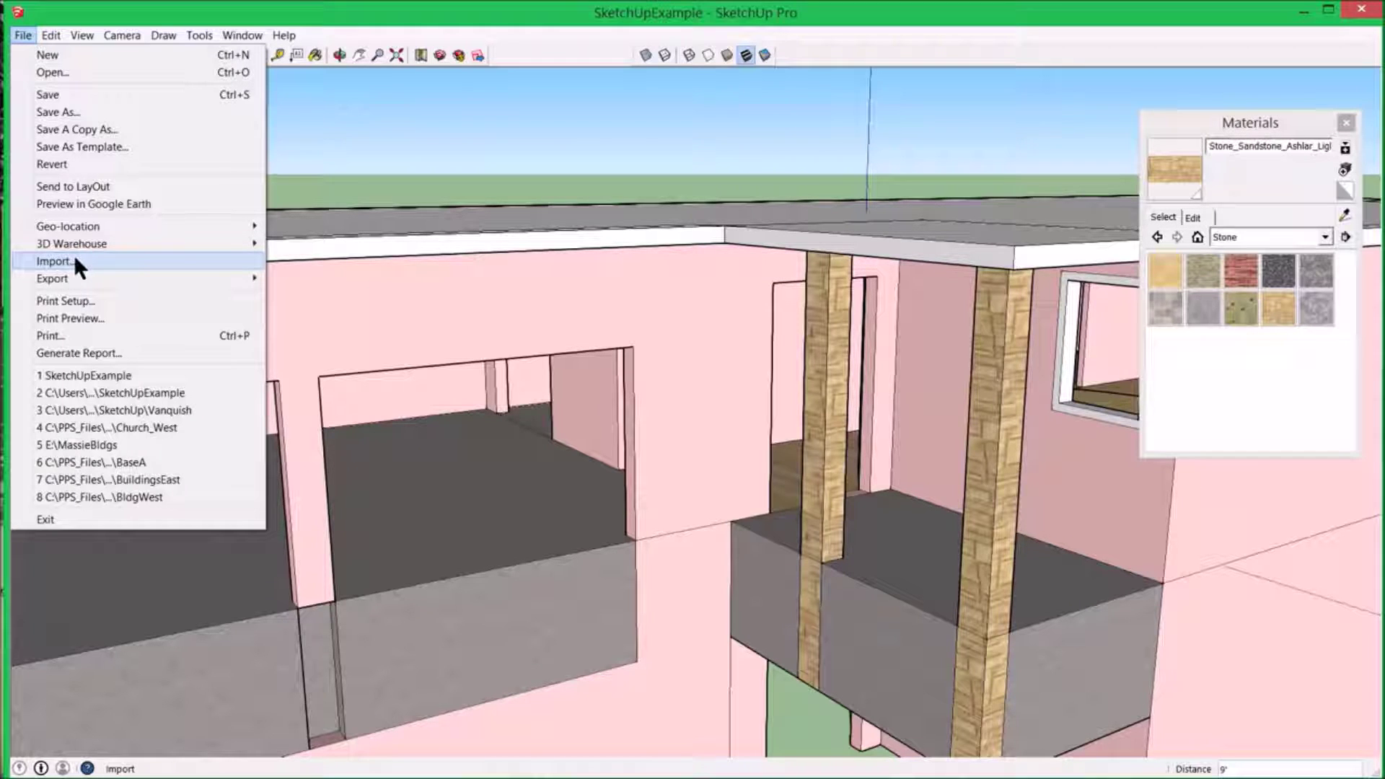
left_click(75, 261)
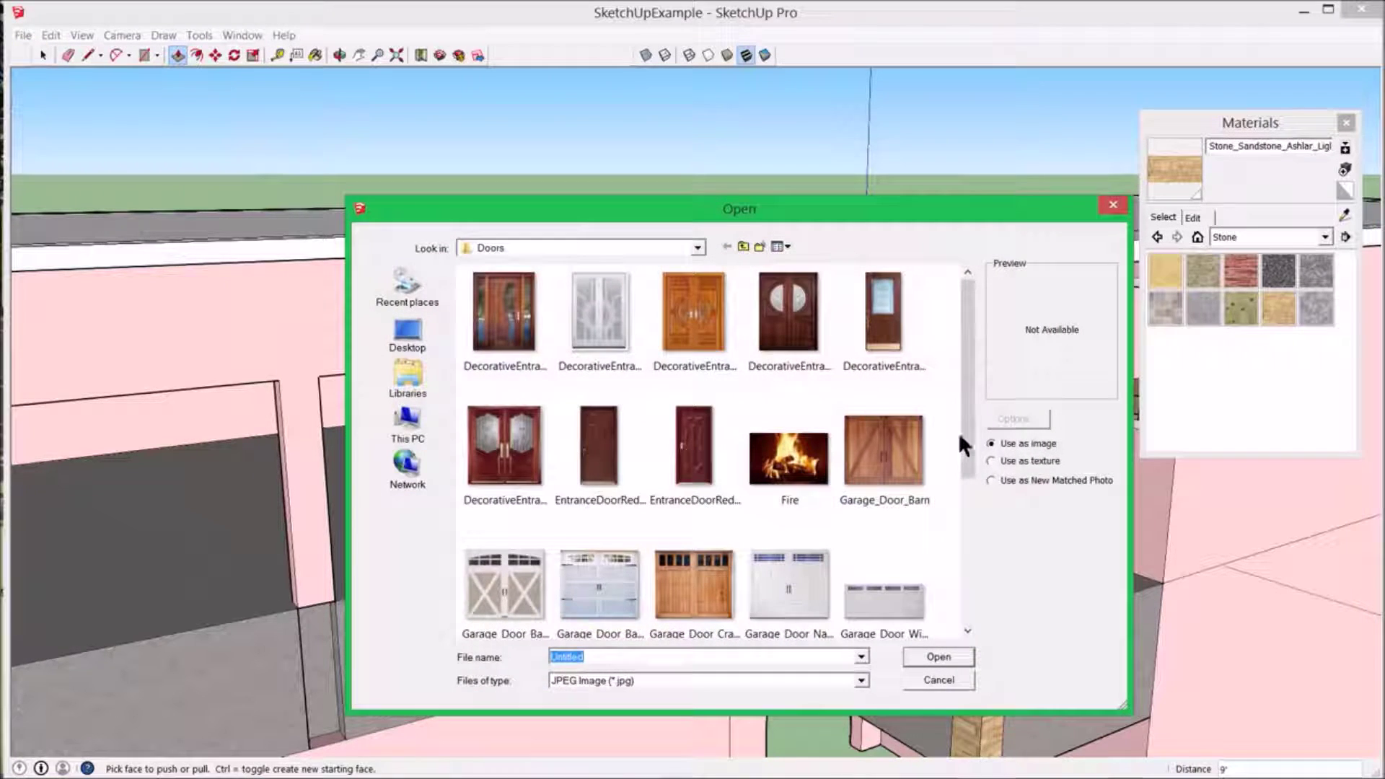
left_click(706, 680)
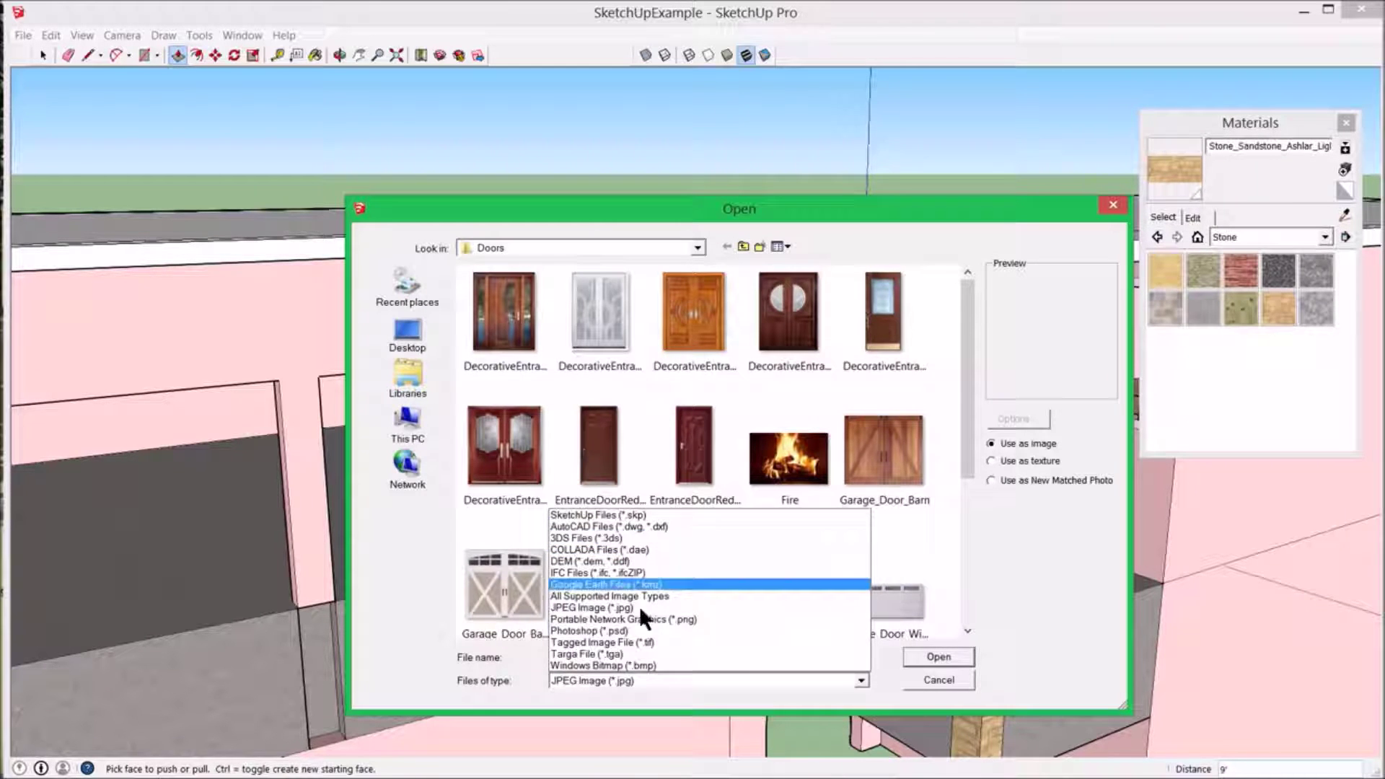
left_click(978, 594)
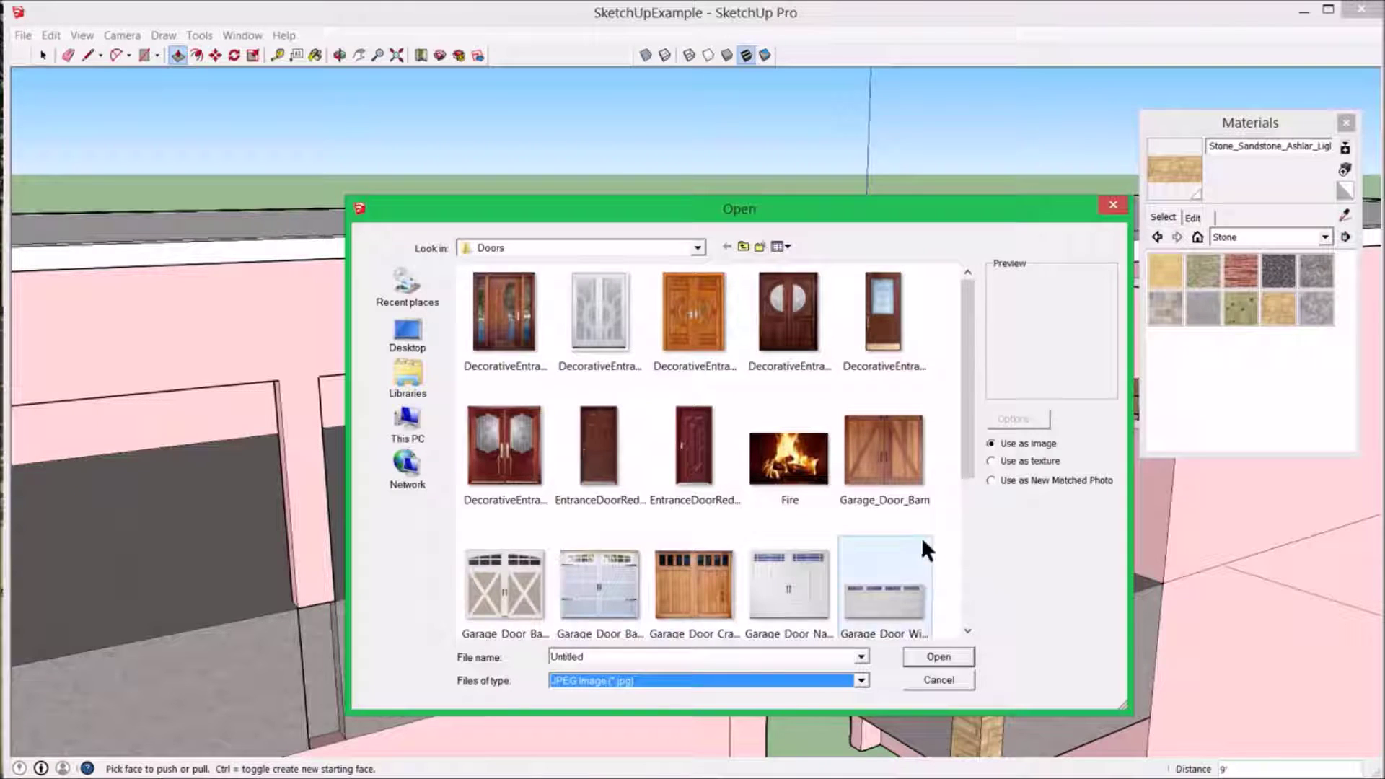
double_click(890, 456)
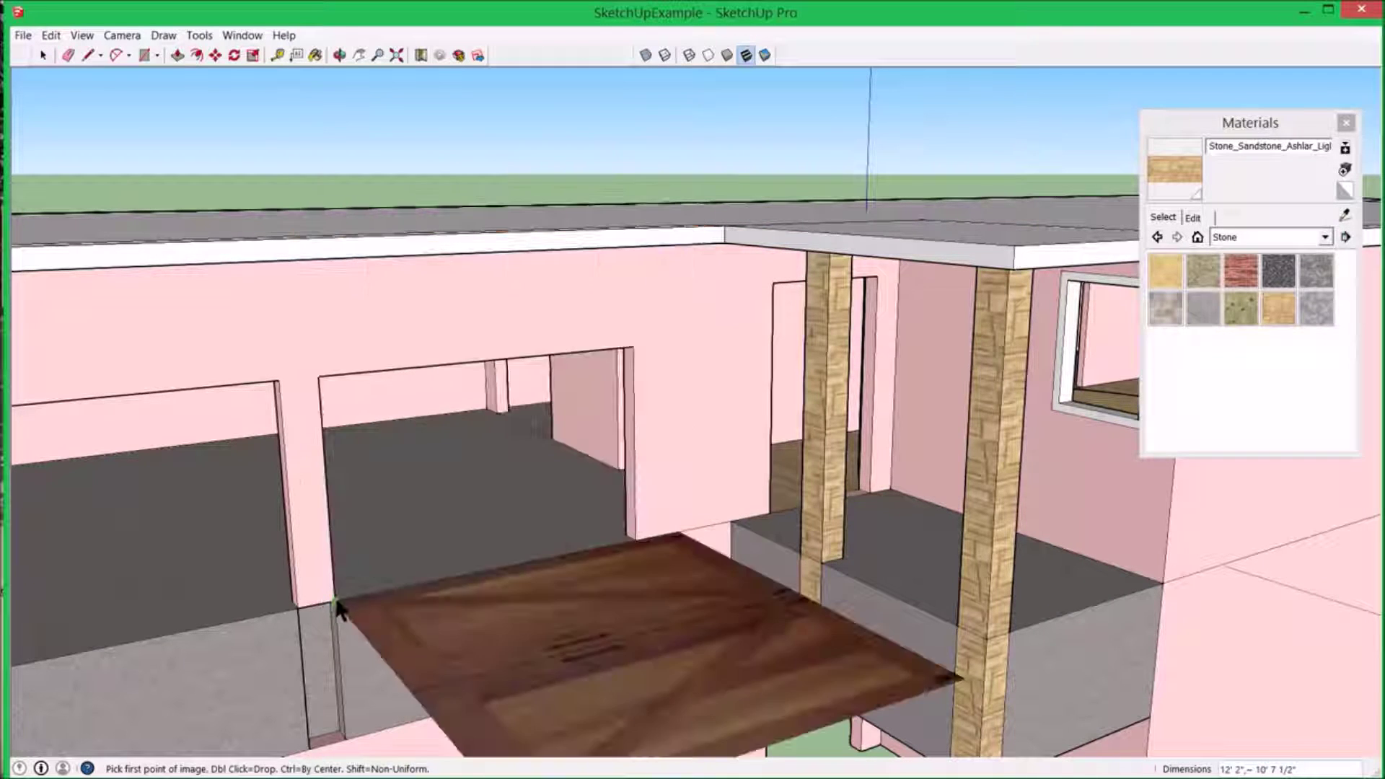
- Place the barn door image across two corners of the wall opening beside the balcony
left_click(336, 598)
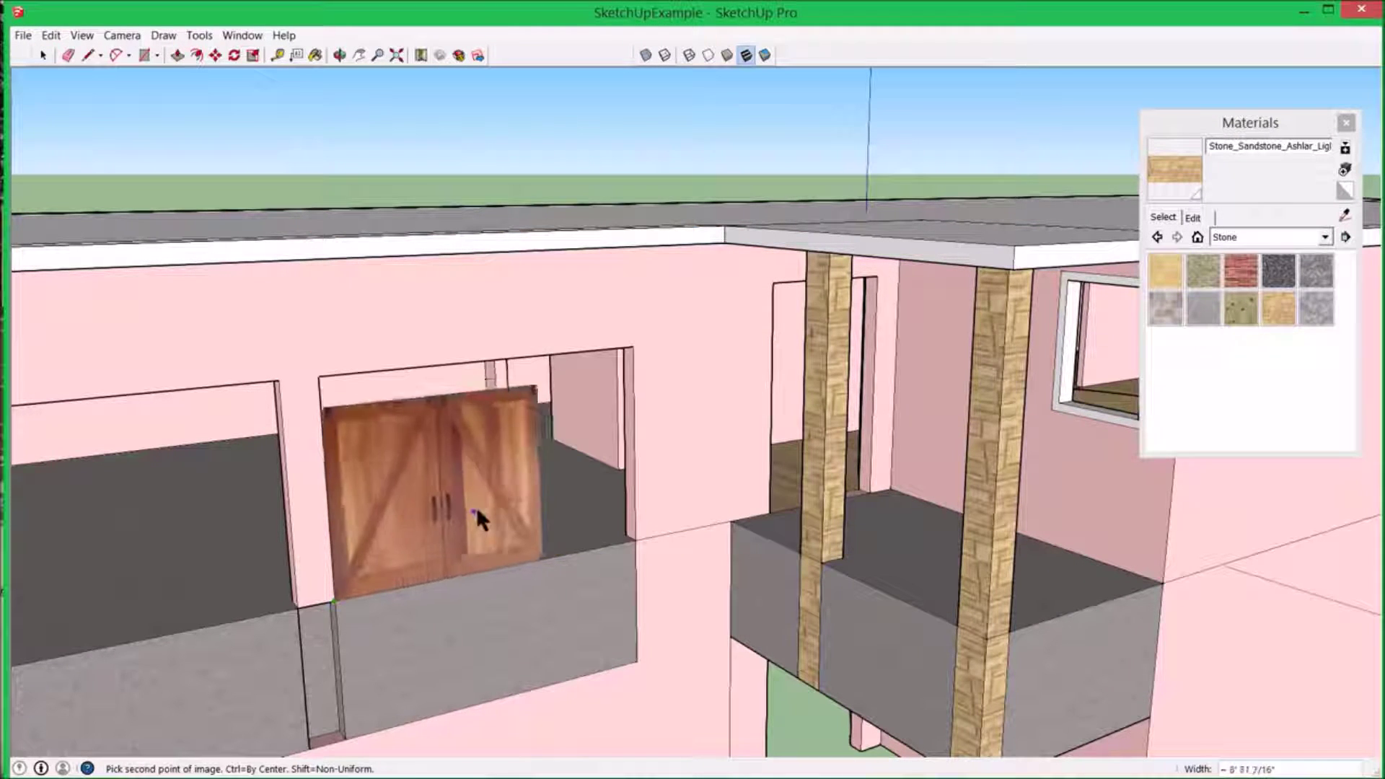
left_click(490, 499)
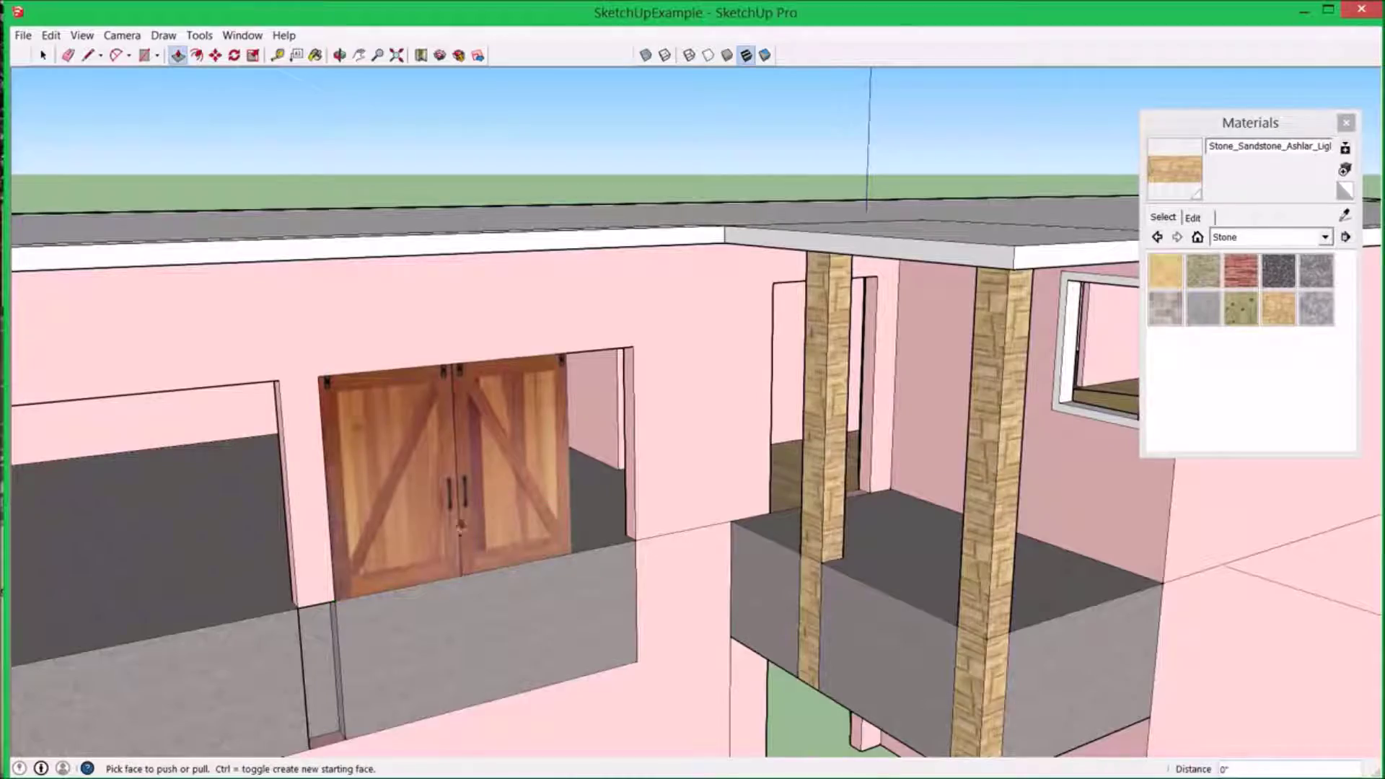
middle_click_drag(456, 528, 560, 442)
scroll(500, 472, "down", 3)
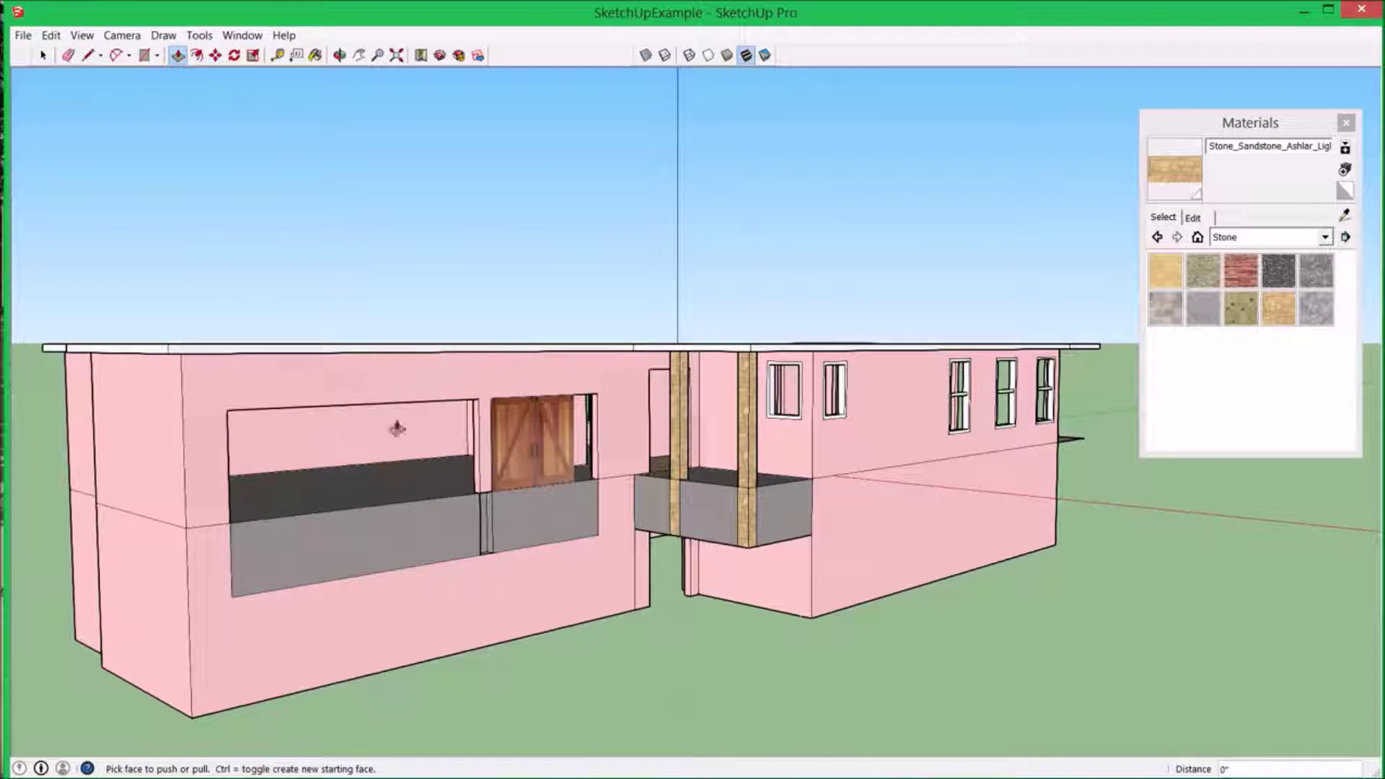
- Push/Pull the face above the barn door upward to make the opening taller
middle_click_drag(559, 435, 531, 373)
scroll(531, 373, "up", 5)
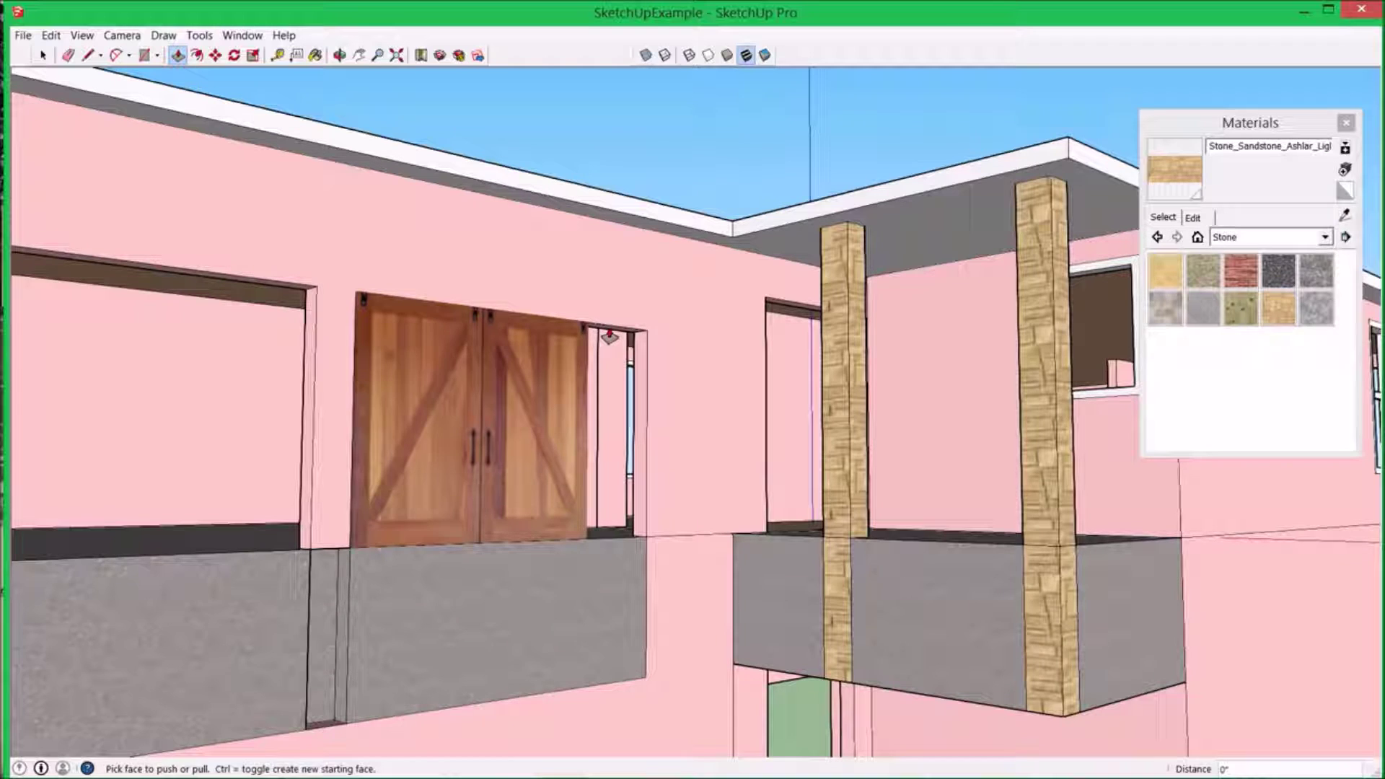
left_click_drag(609, 337, 610, 294)
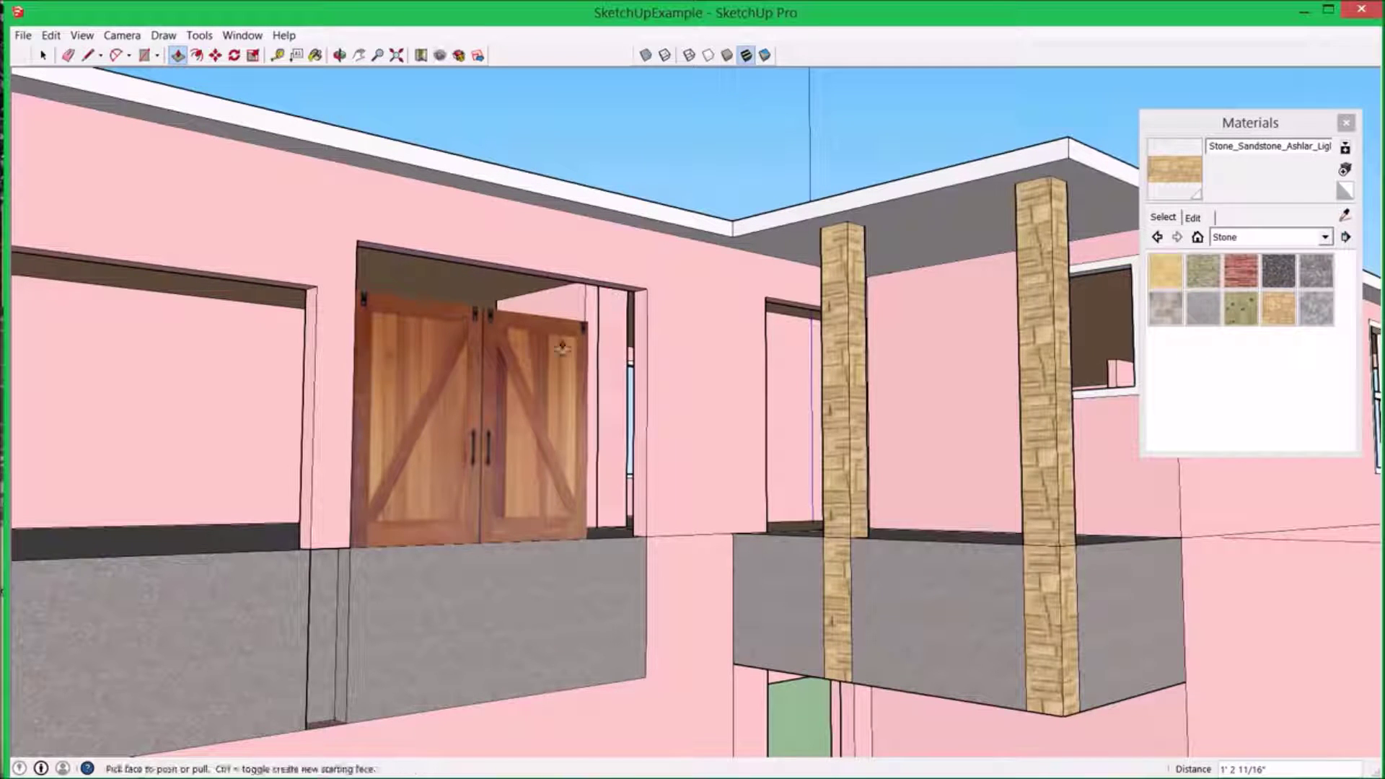
middle_click_drag(561, 348, 498, 431)
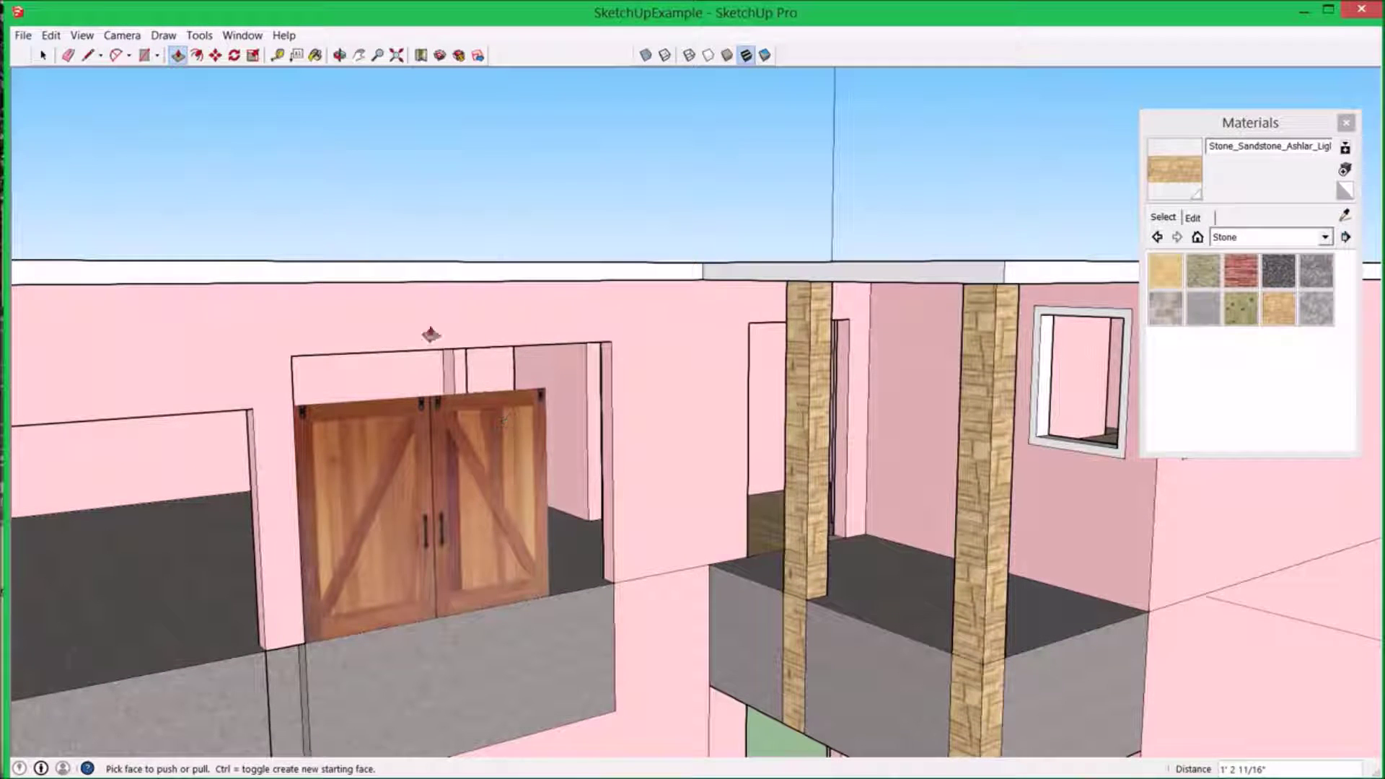
left_click(199, 35)
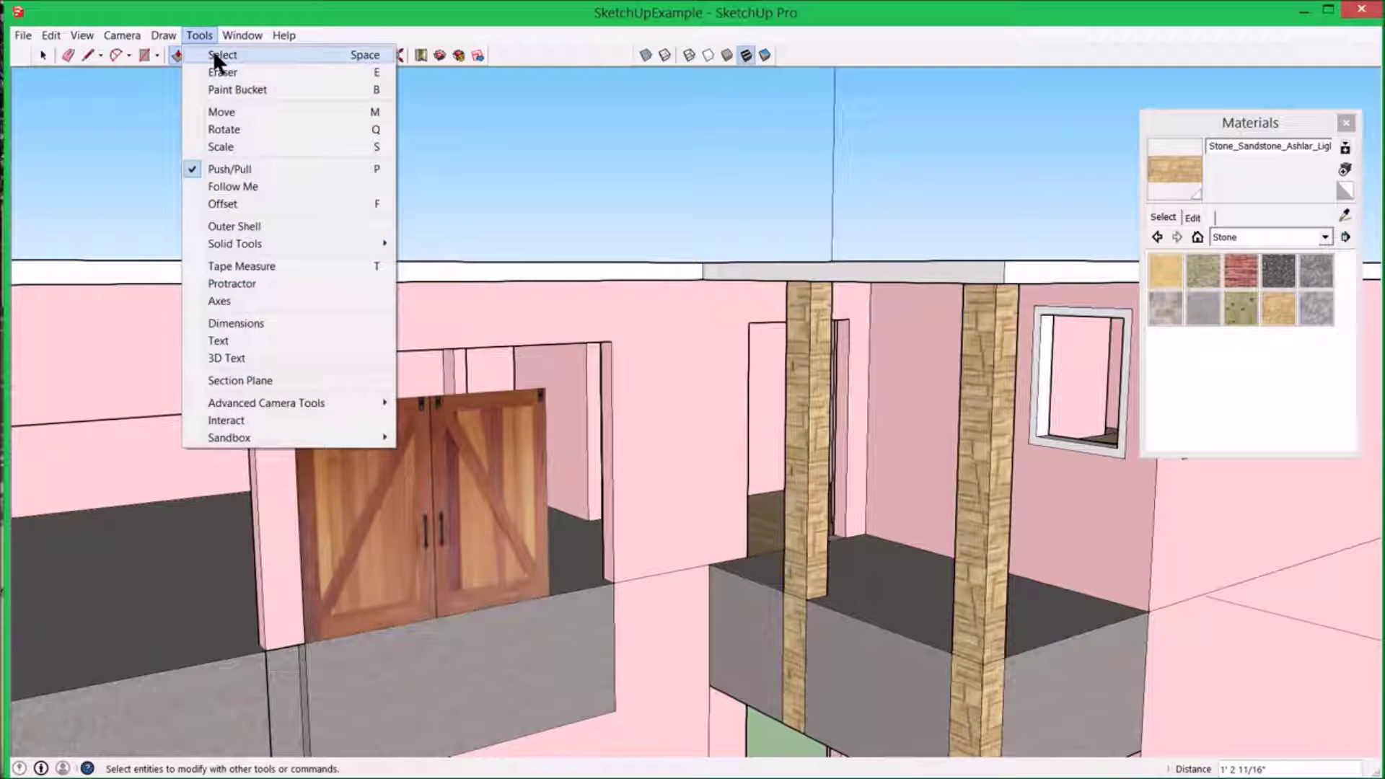
- Scale the barn door image up by 1.20 with the Scale tool
left_click(235, 147)
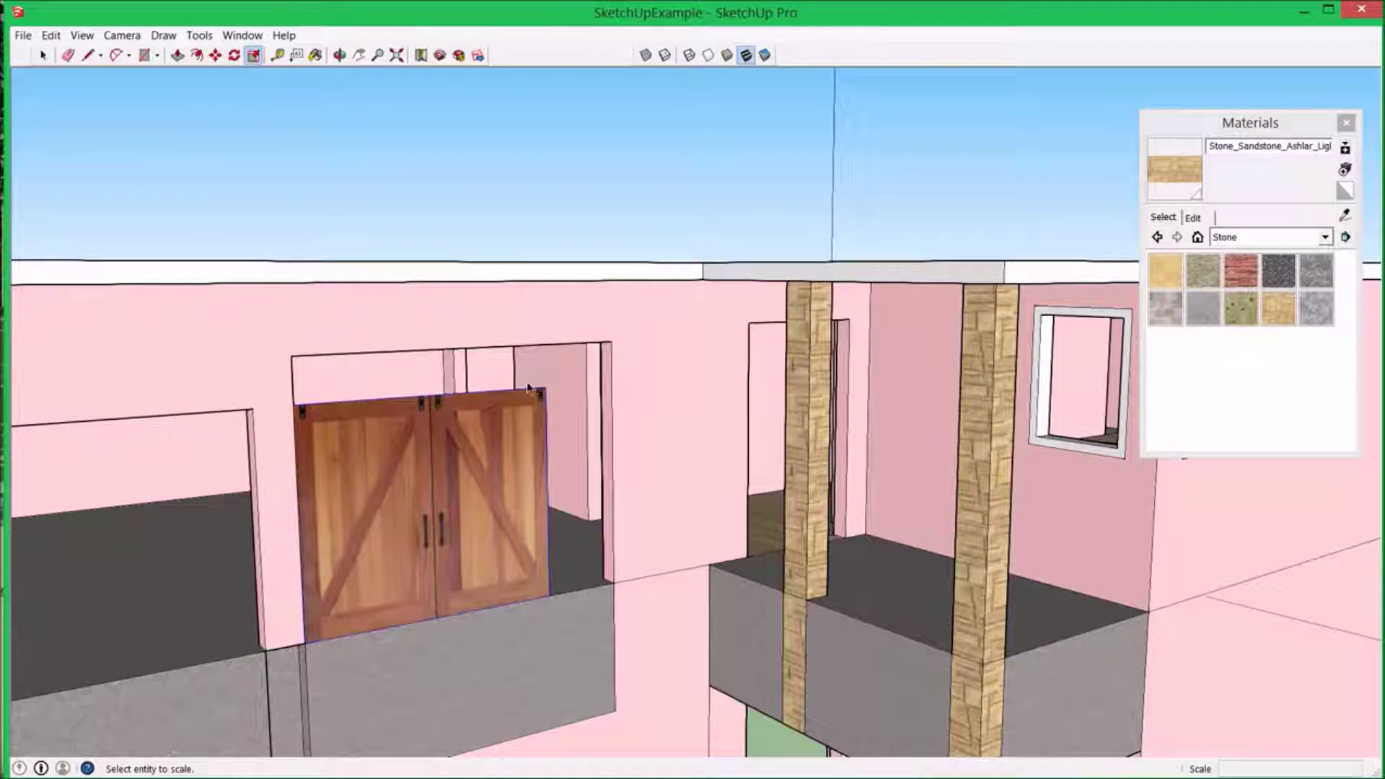
left_click(205, 33)
left_click(214, 132)
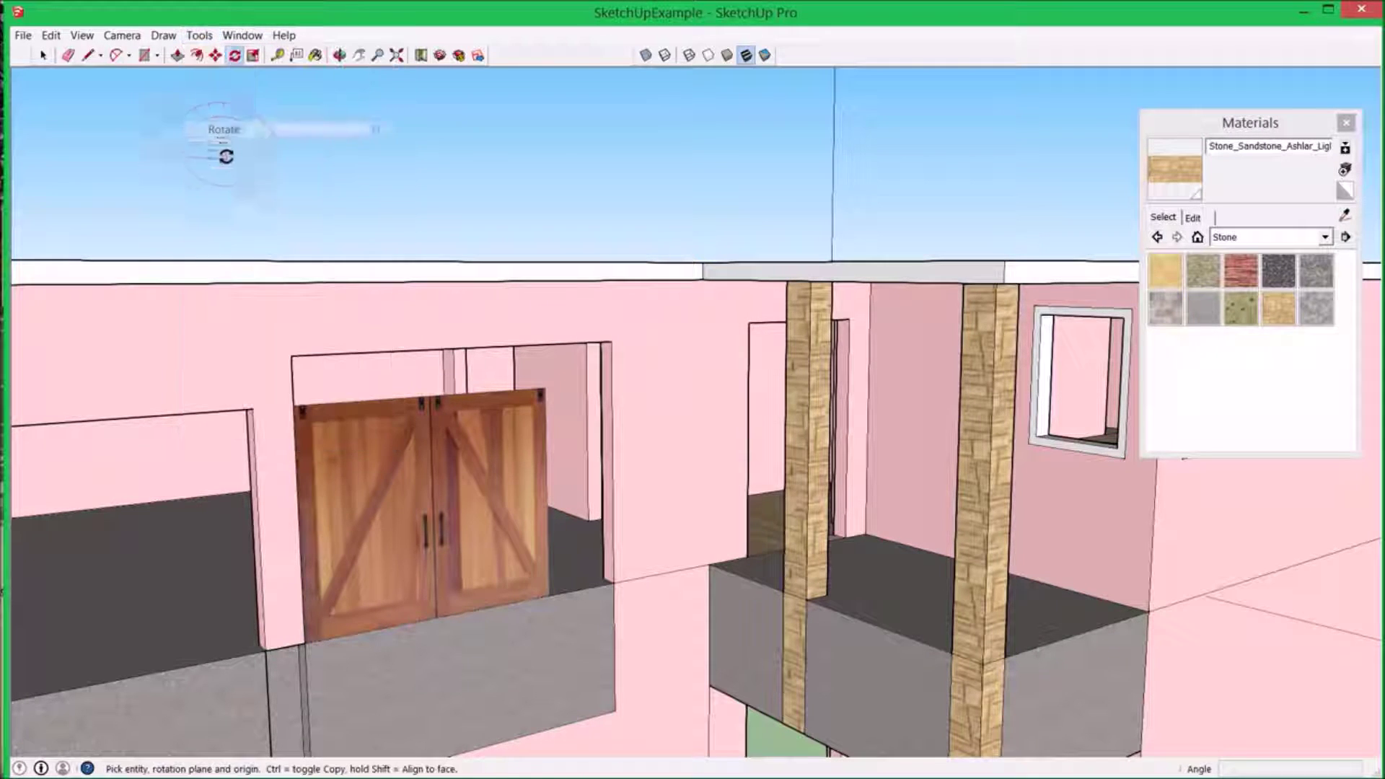
left_click(197, 35)
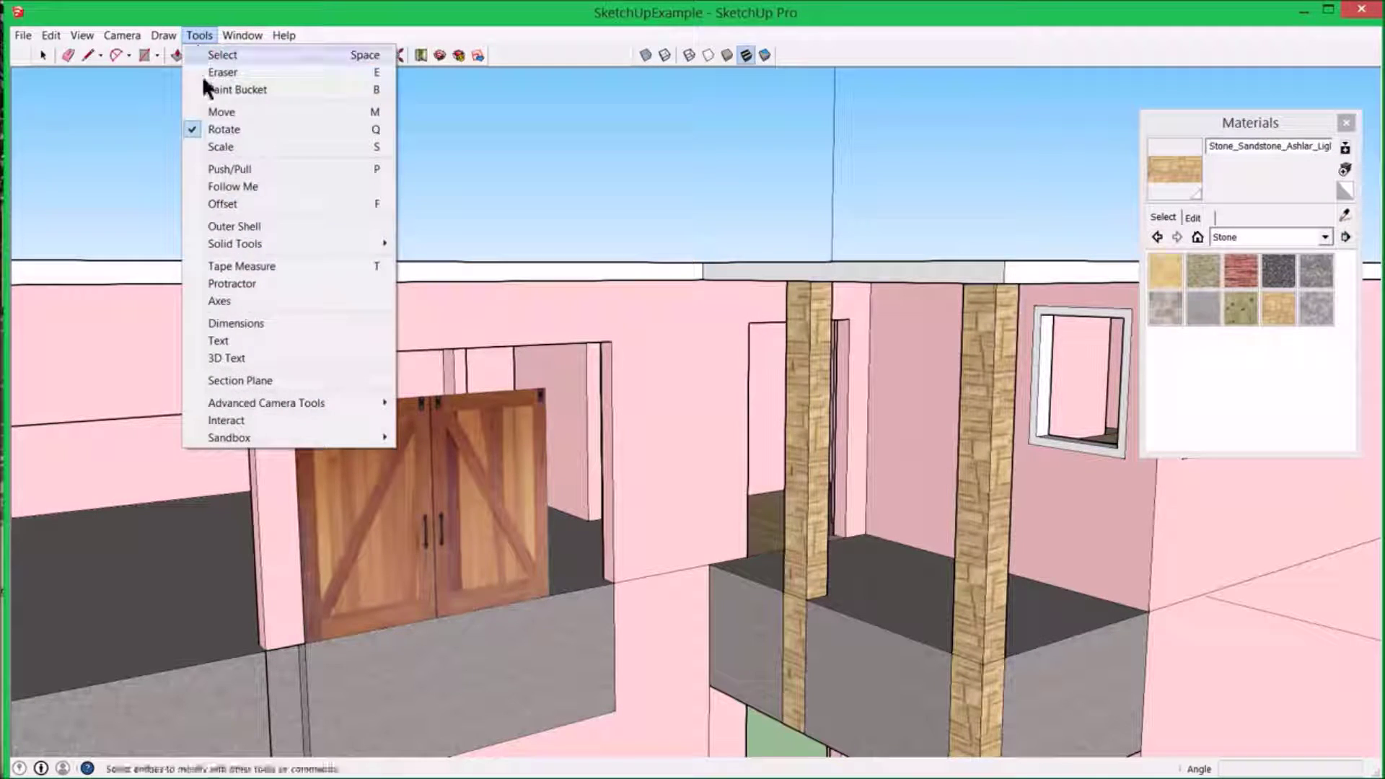
left_click(221, 148)
left_click(535, 400)
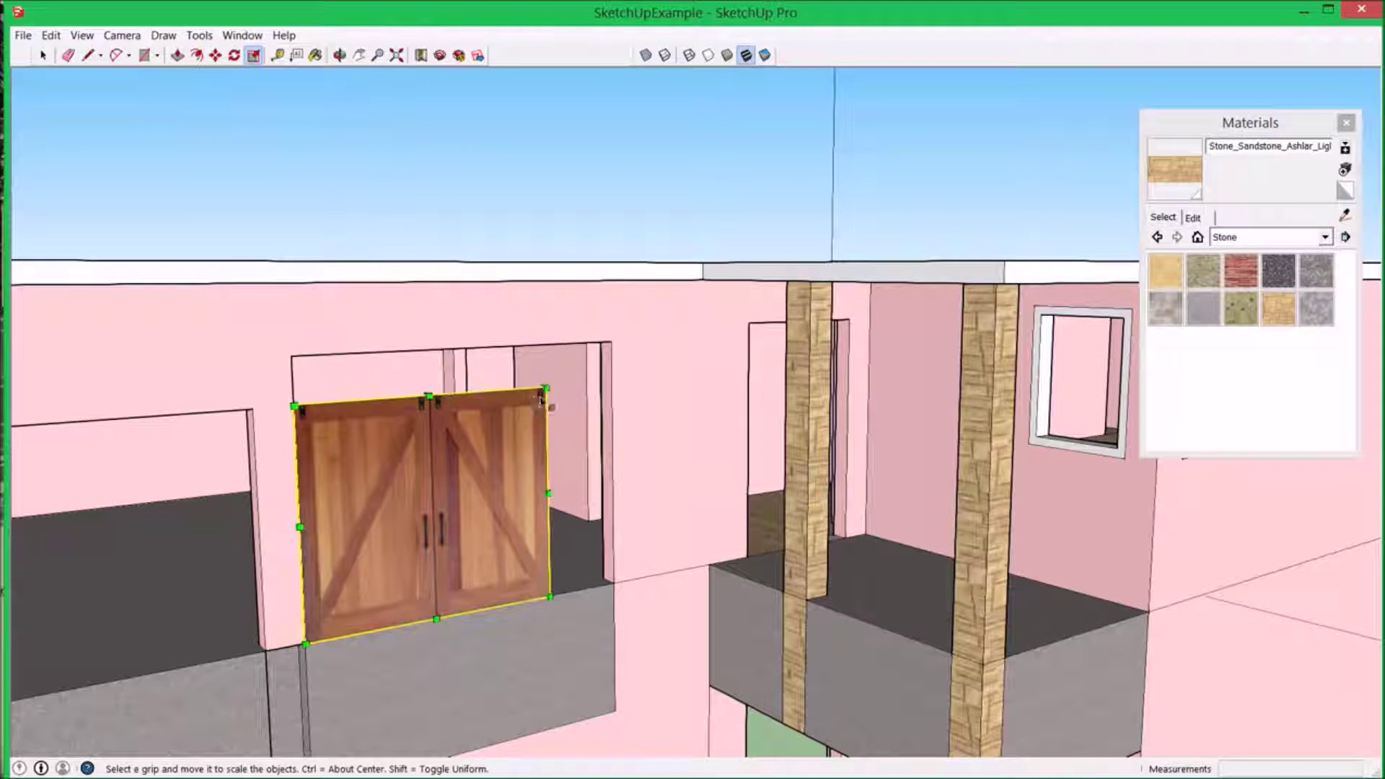
left_click_drag(545, 390, 588, 342)
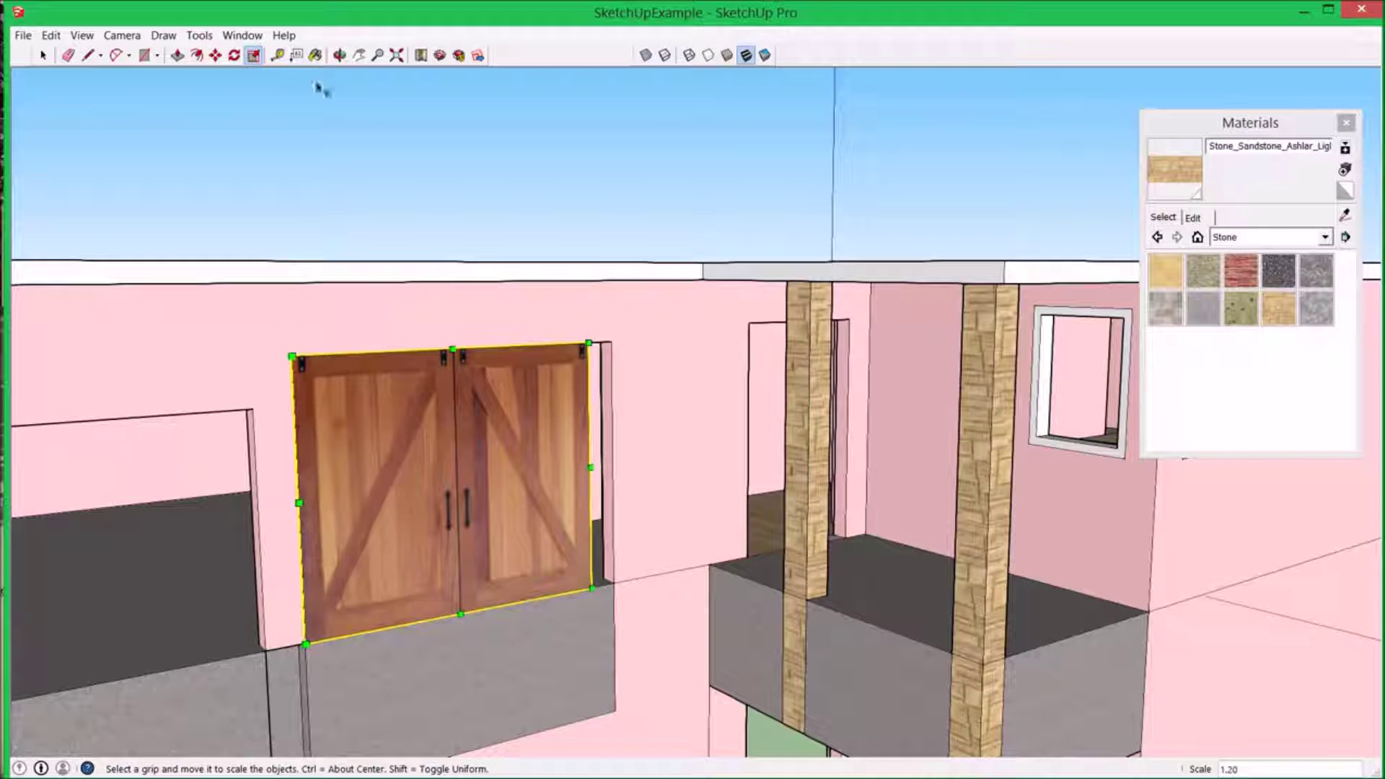
- Push/Pull the thin wall face beside the door out 9 9/16"
left_click(176, 52)
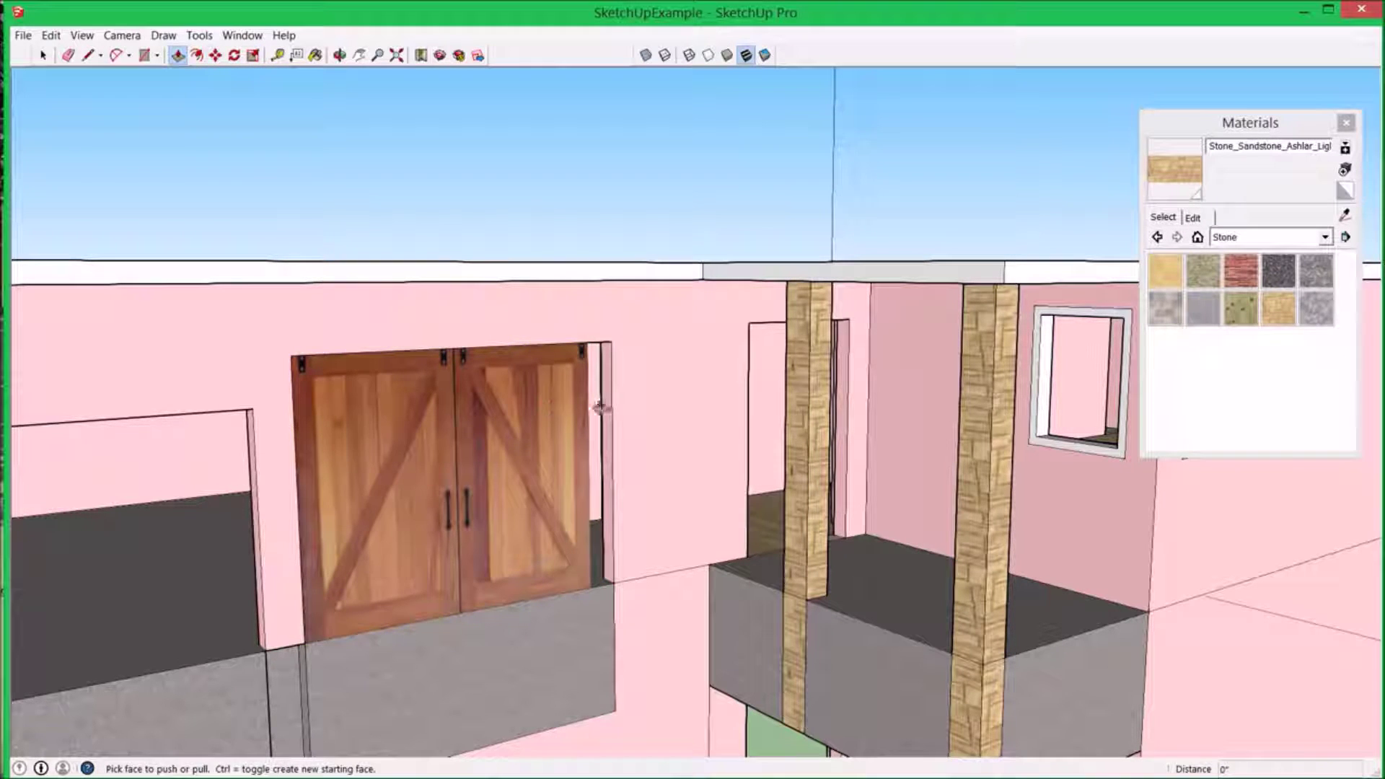
left_click_drag(605, 400, 586, 410)
middle_click_drag(452, 496, 975, 334)
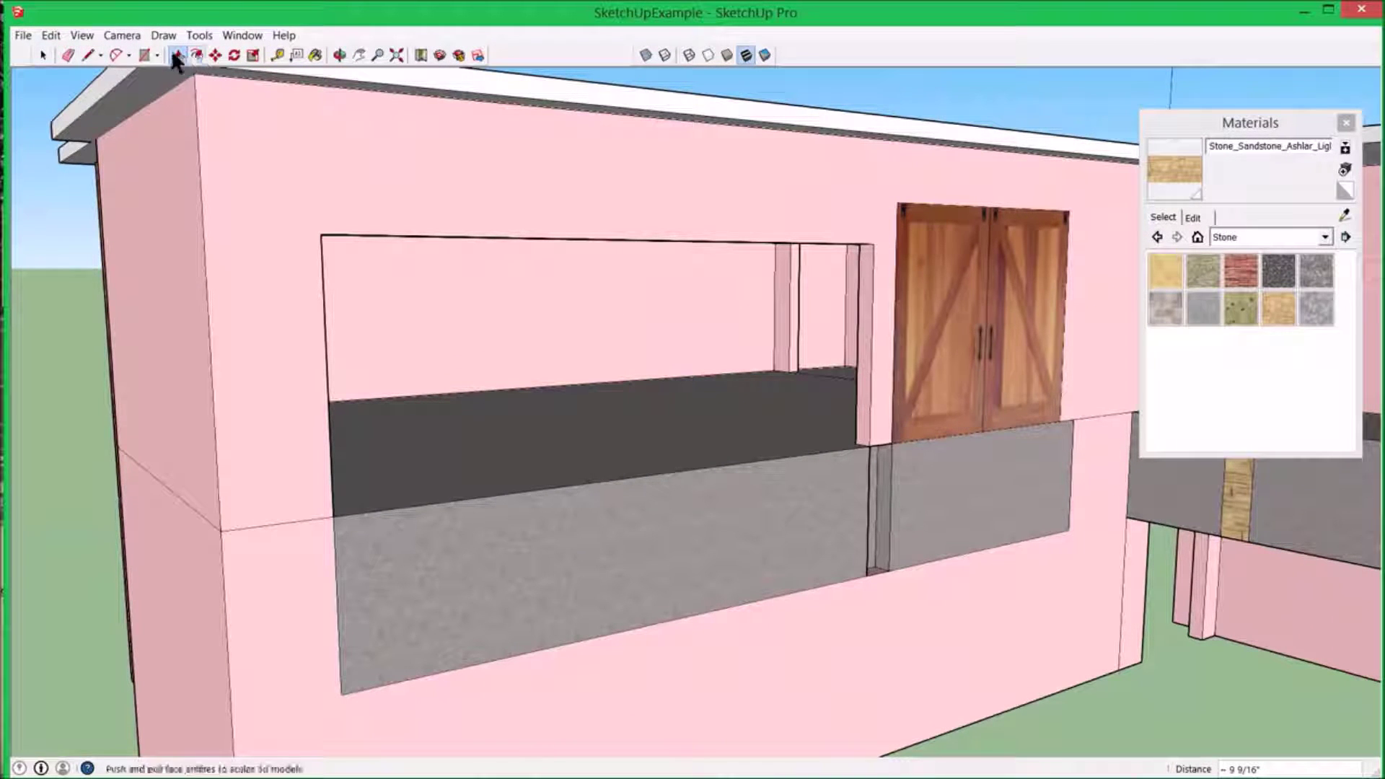
- Paste a copy of the barn door into the corner of the large left wall opening
left_click(43, 56)
left_click(941, 336)
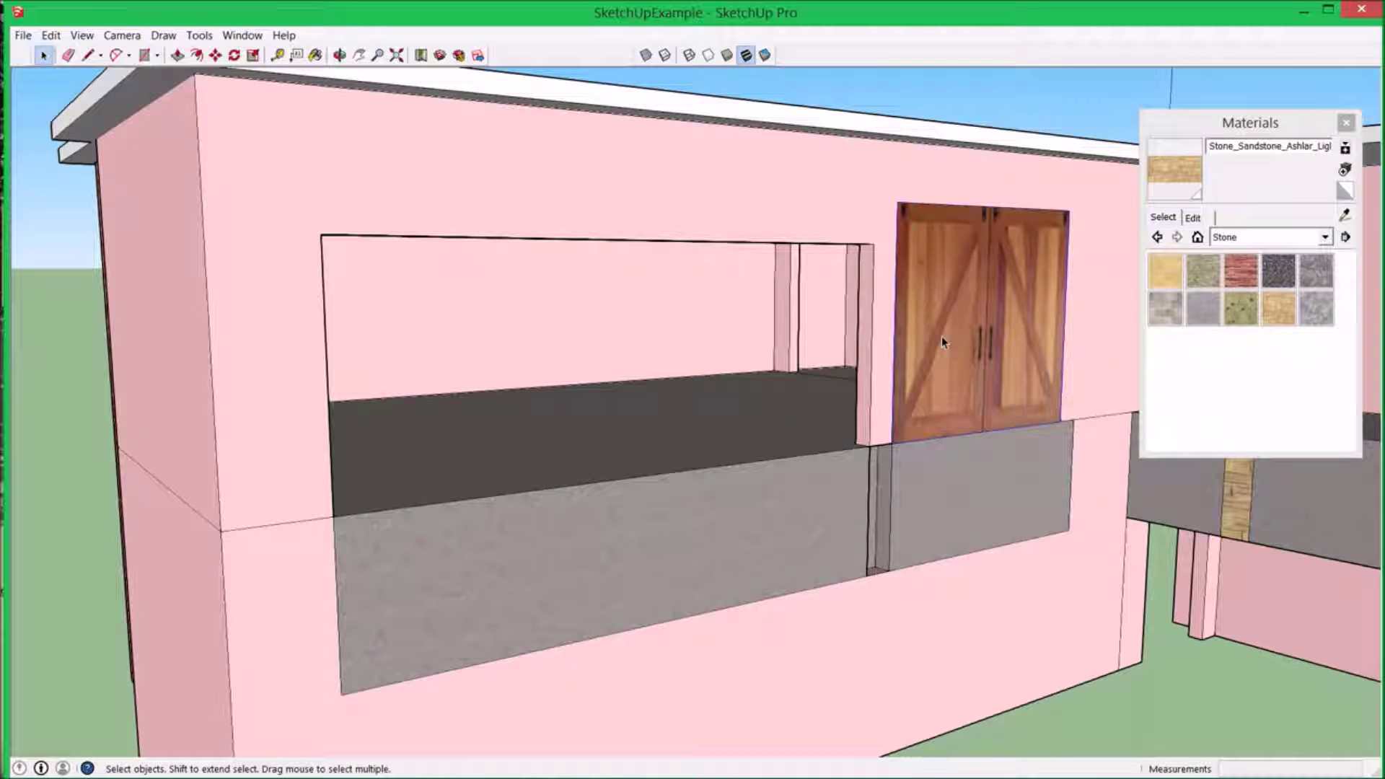
key("ctrl+v")
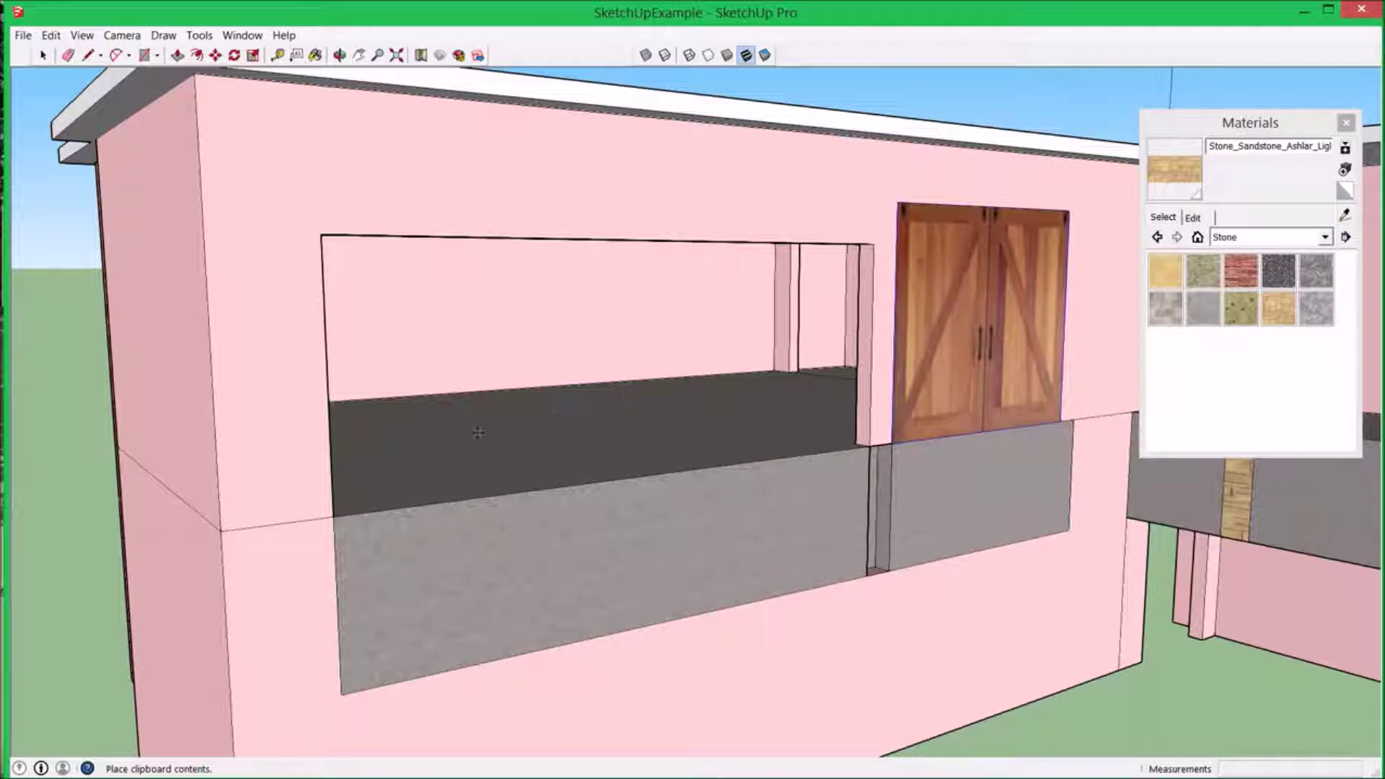
left_click(333, 519)
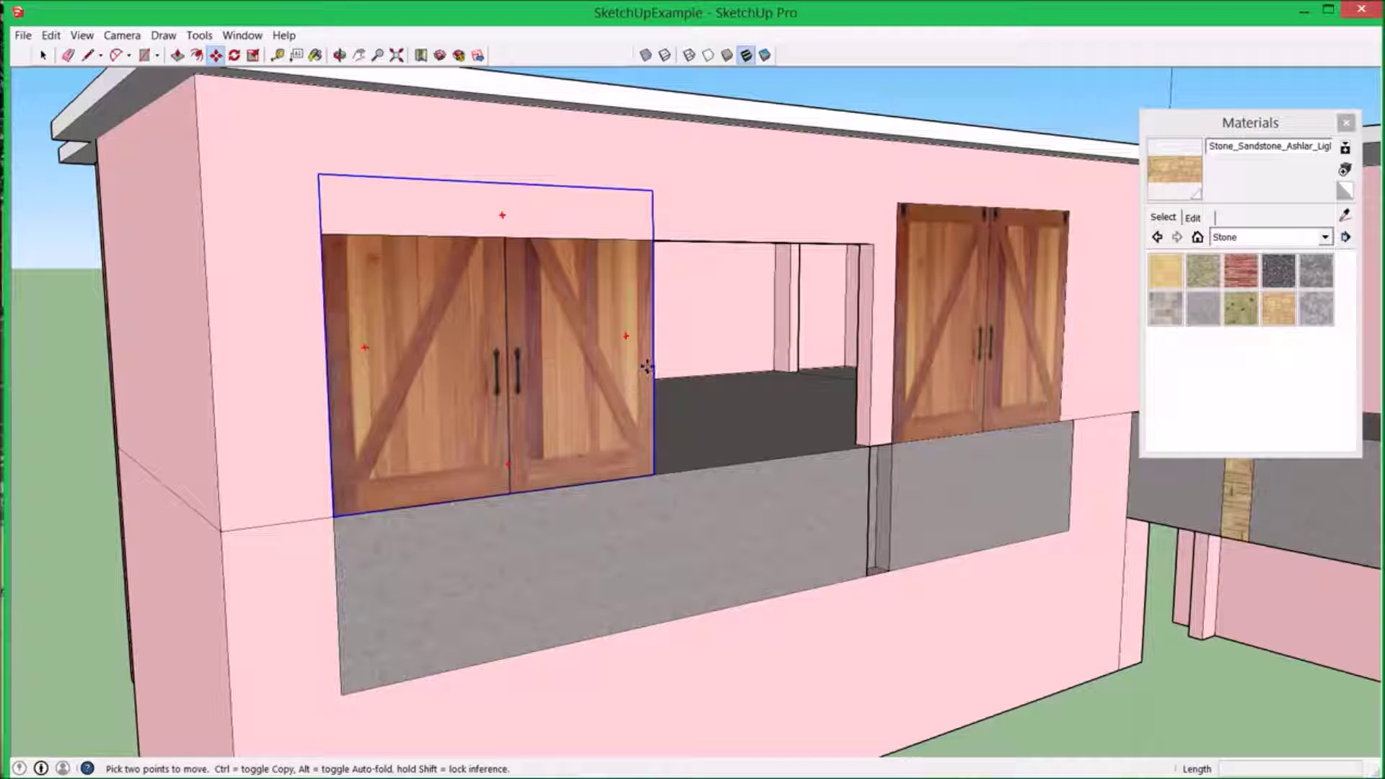
- Push/Pull the opening's top face down to meet the top of the copied door
left_click(177, 55)
middle_click_drag(505, 303, 649, 231)
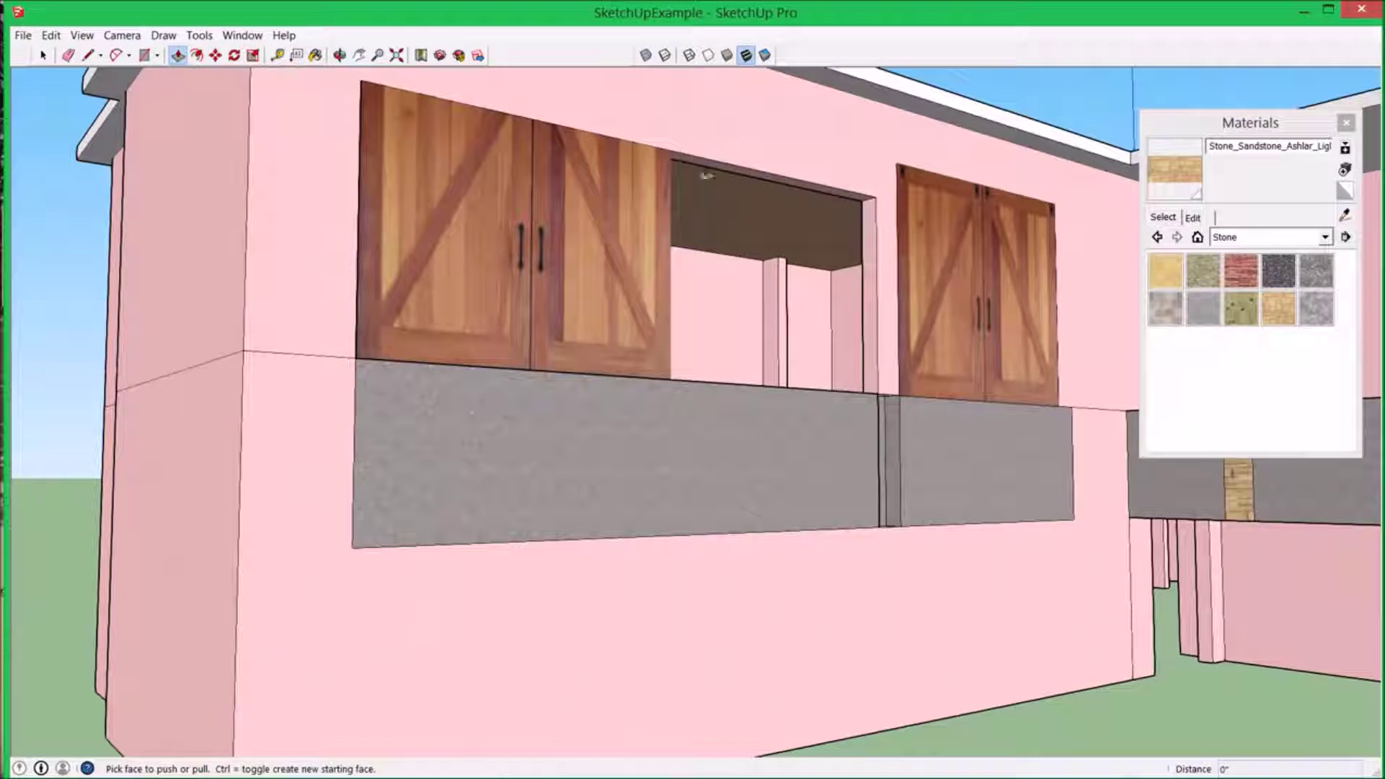
left_click(705, 164)
key("Escape")
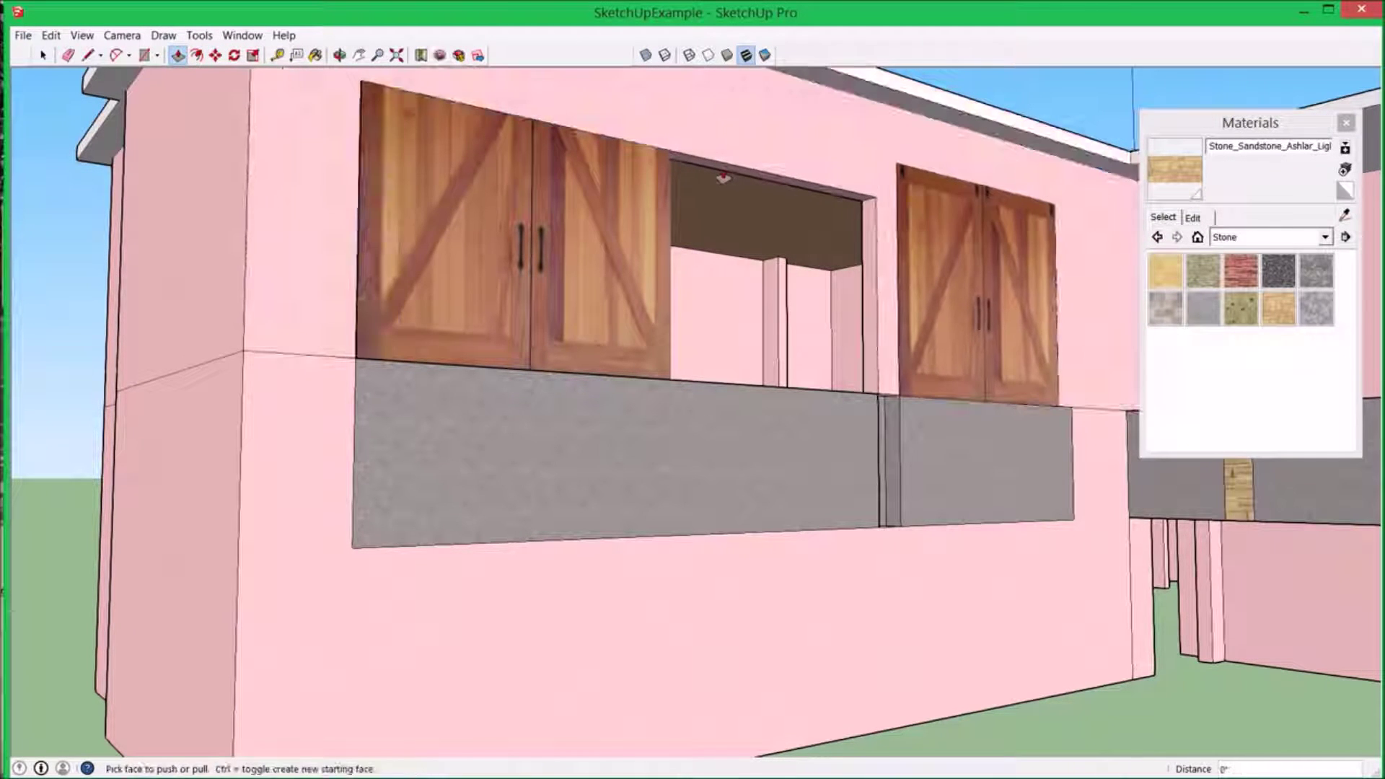
left_click(723, 173)
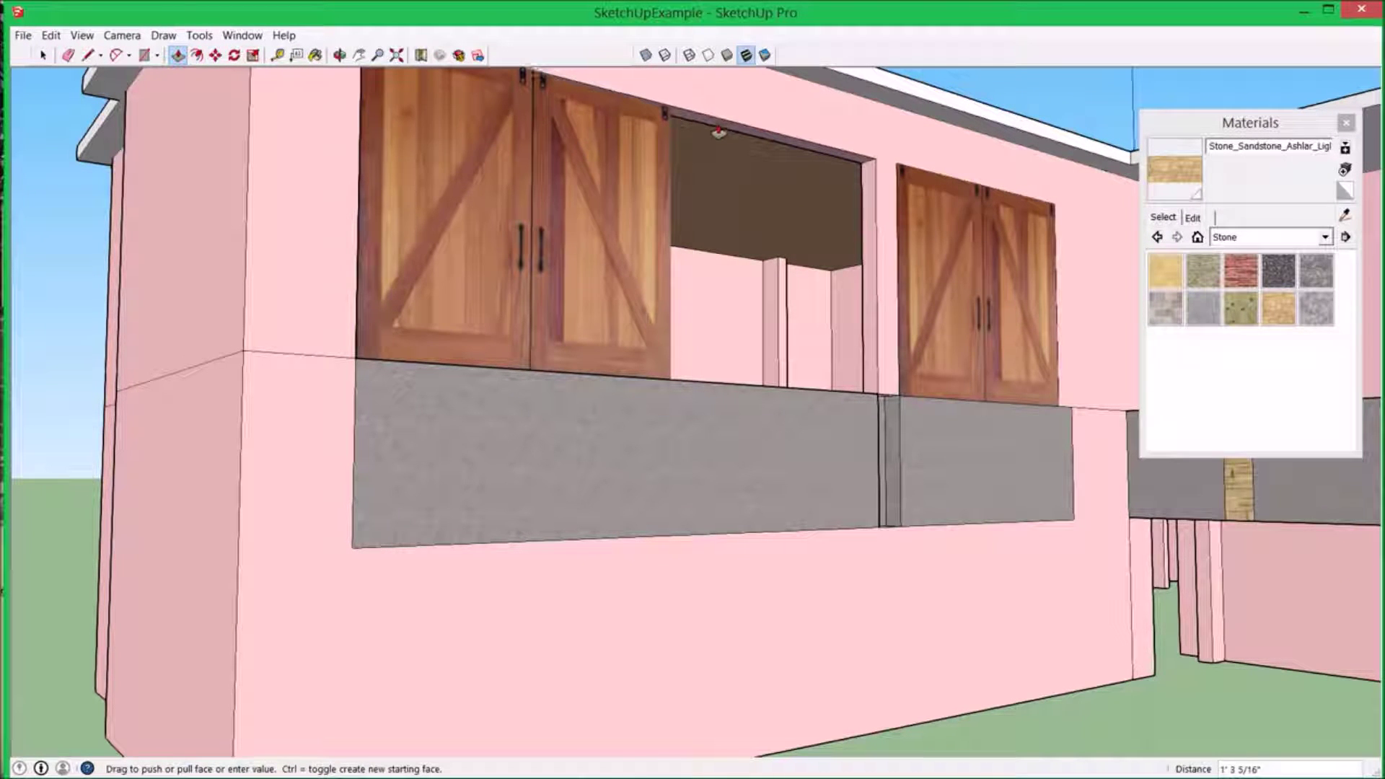
left_click(718, 130)
middle_click_drag(718, 132, 527, 457)
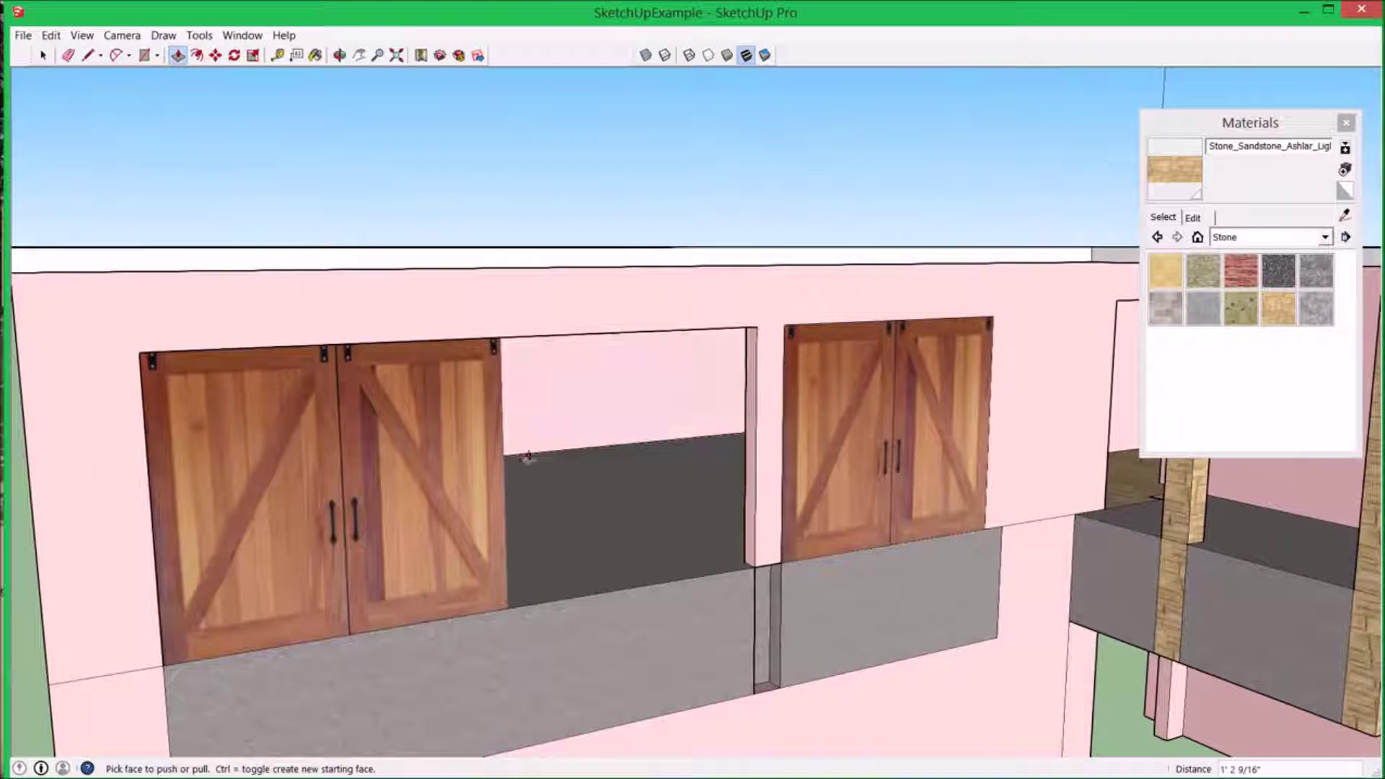
left_click(478, 479)
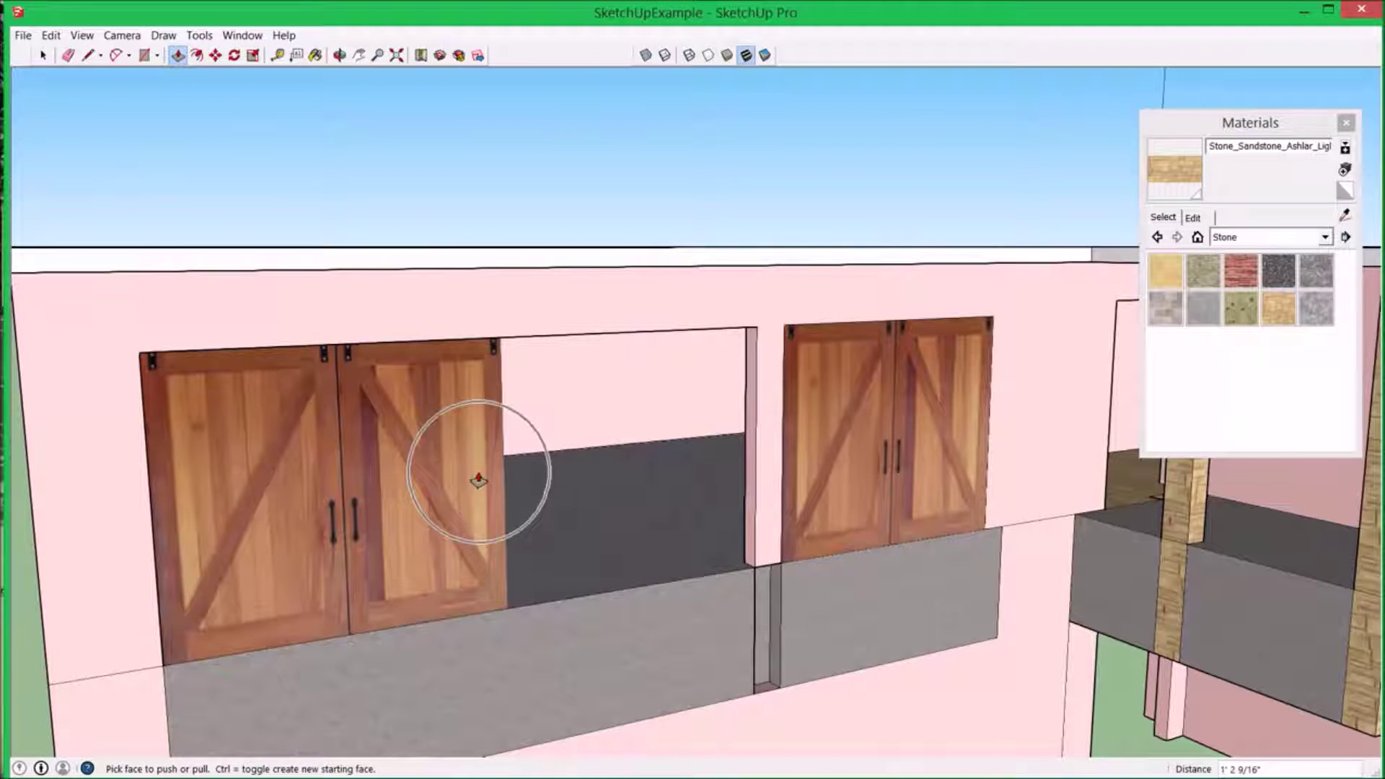
- Copy the left pair of barn doors and paste the duplicate beside them at the endpoint
left_click(45, 56)
left_click(366, 486)
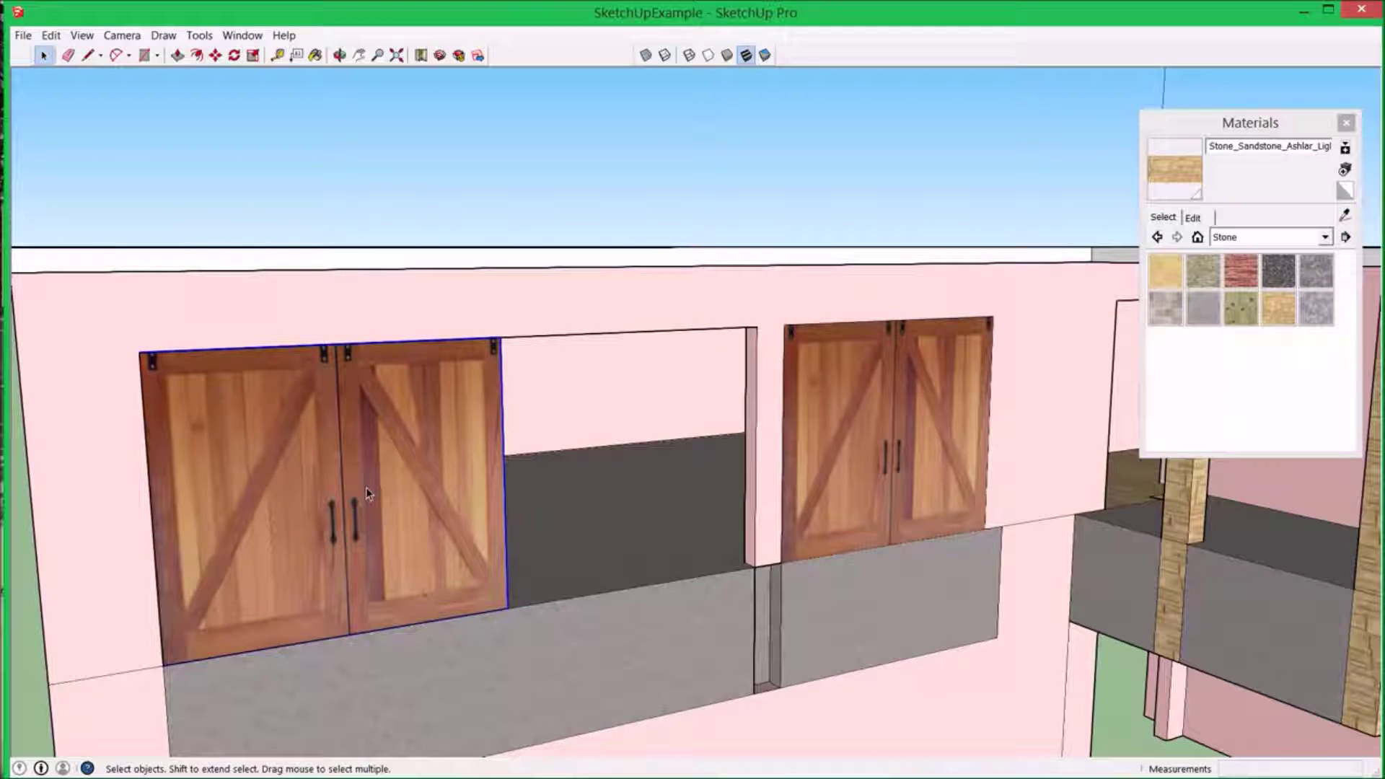
key("ctrl+c")
key("ctrl+v")
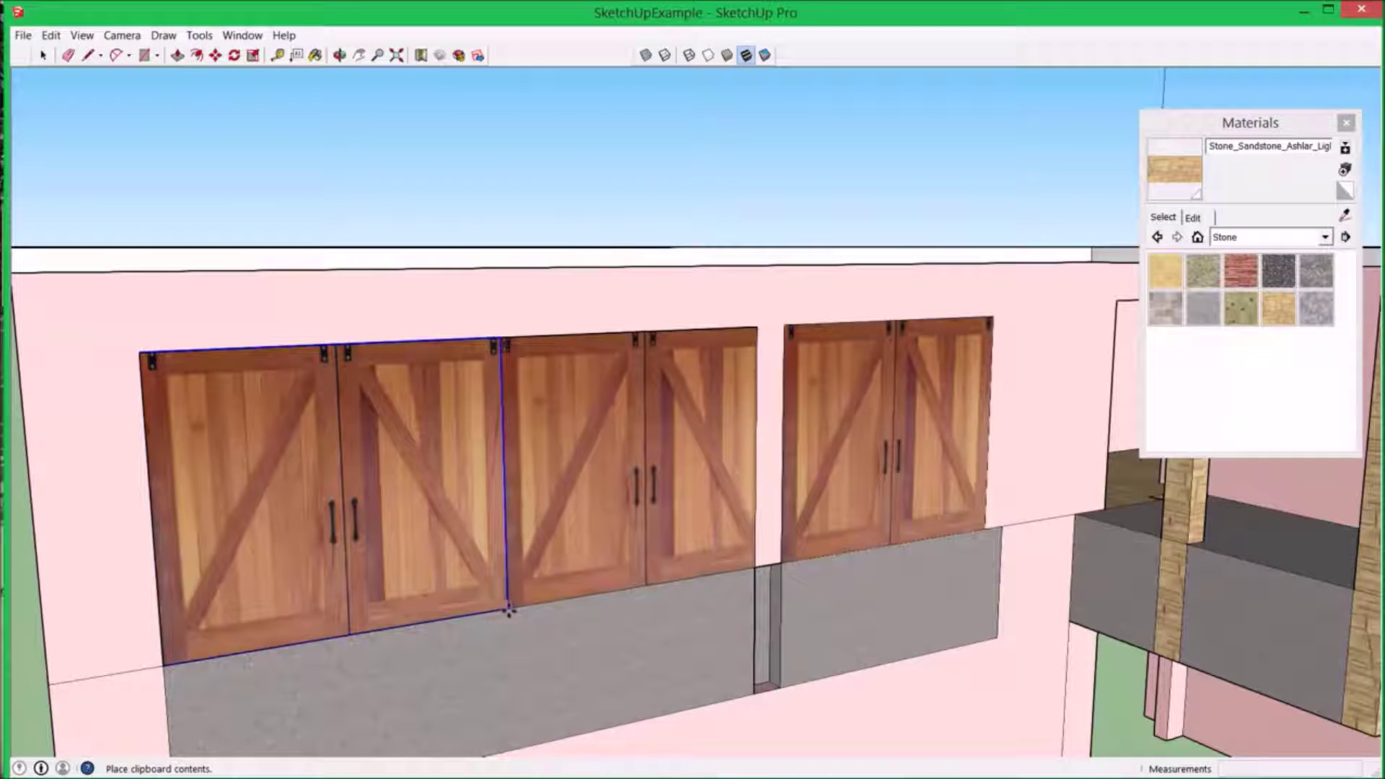
left_click(507, 611)
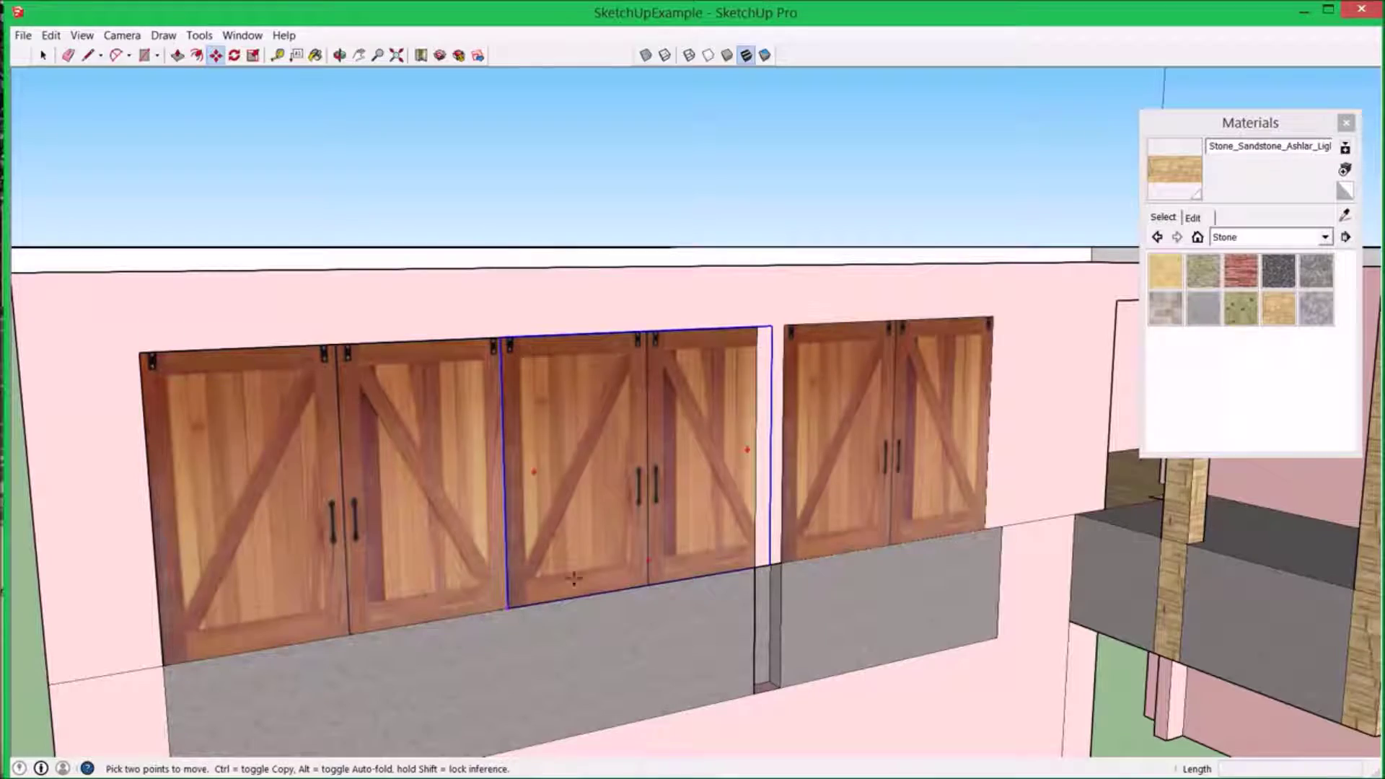
scroll(644, 551, "down", 2)
scroll(681, 540, "up", 7)
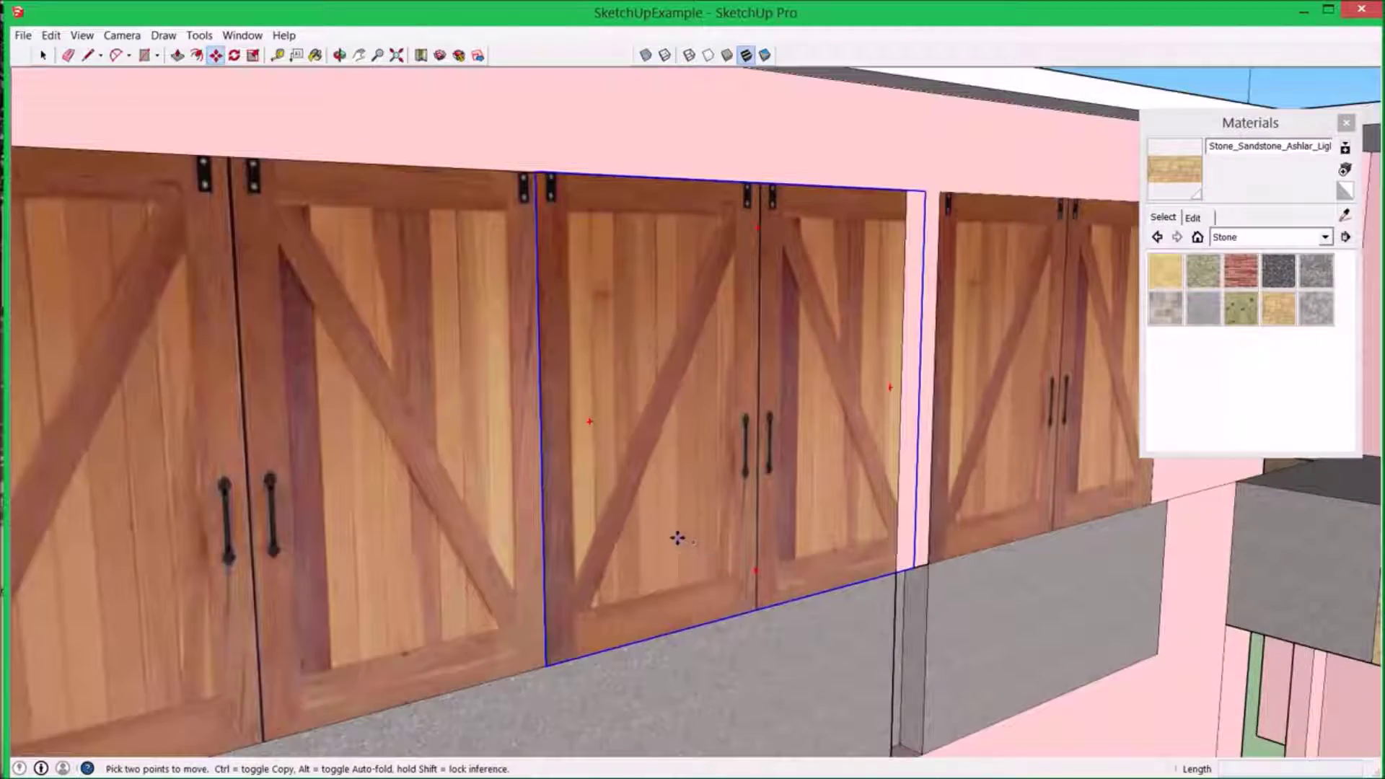
- Push the side face beside the new barn doors out 6 3/16"
middle_click(484, 564)
middle_click_drag(485, 564, 710, 577)
scroll(587, 566, "up", 5)
scroll(589, 548, "up", 3)
scroll(710, 577, "down", 6)
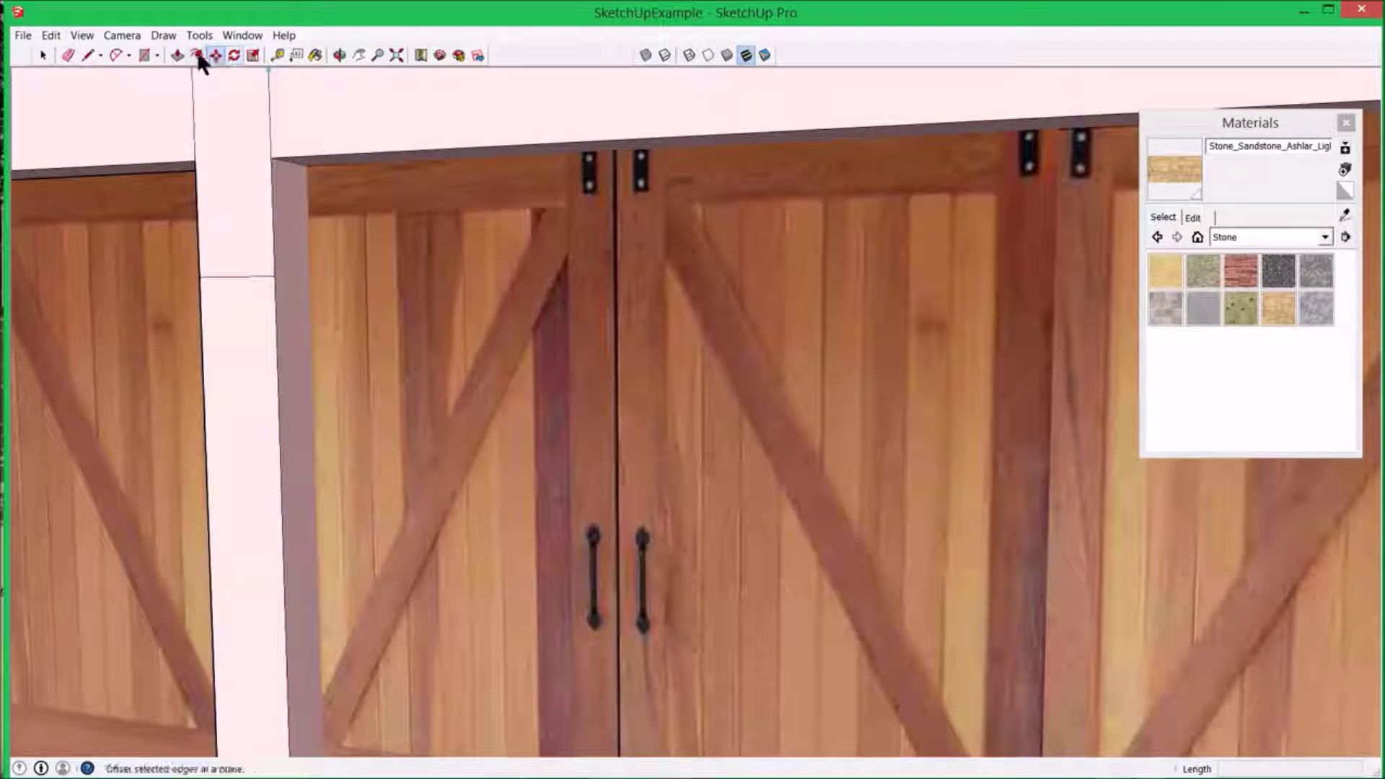
left_click_drag(280, 238, 239, 239)
middle_click_drag(239, 239, 300, 365)
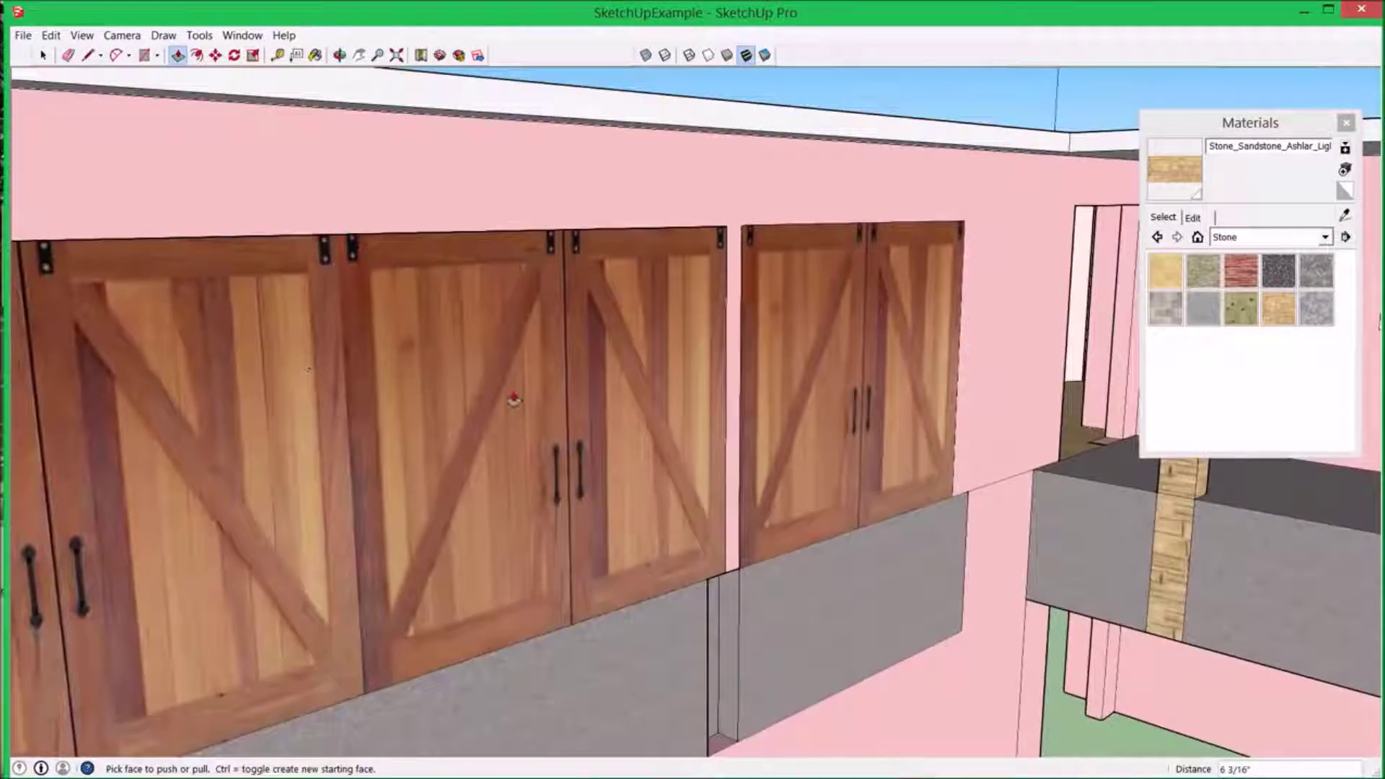
scroll(513, 399, "down", 5)
middle_click_drag(642, 426, 510, 411)
scroll(628, 386, "up", 2)
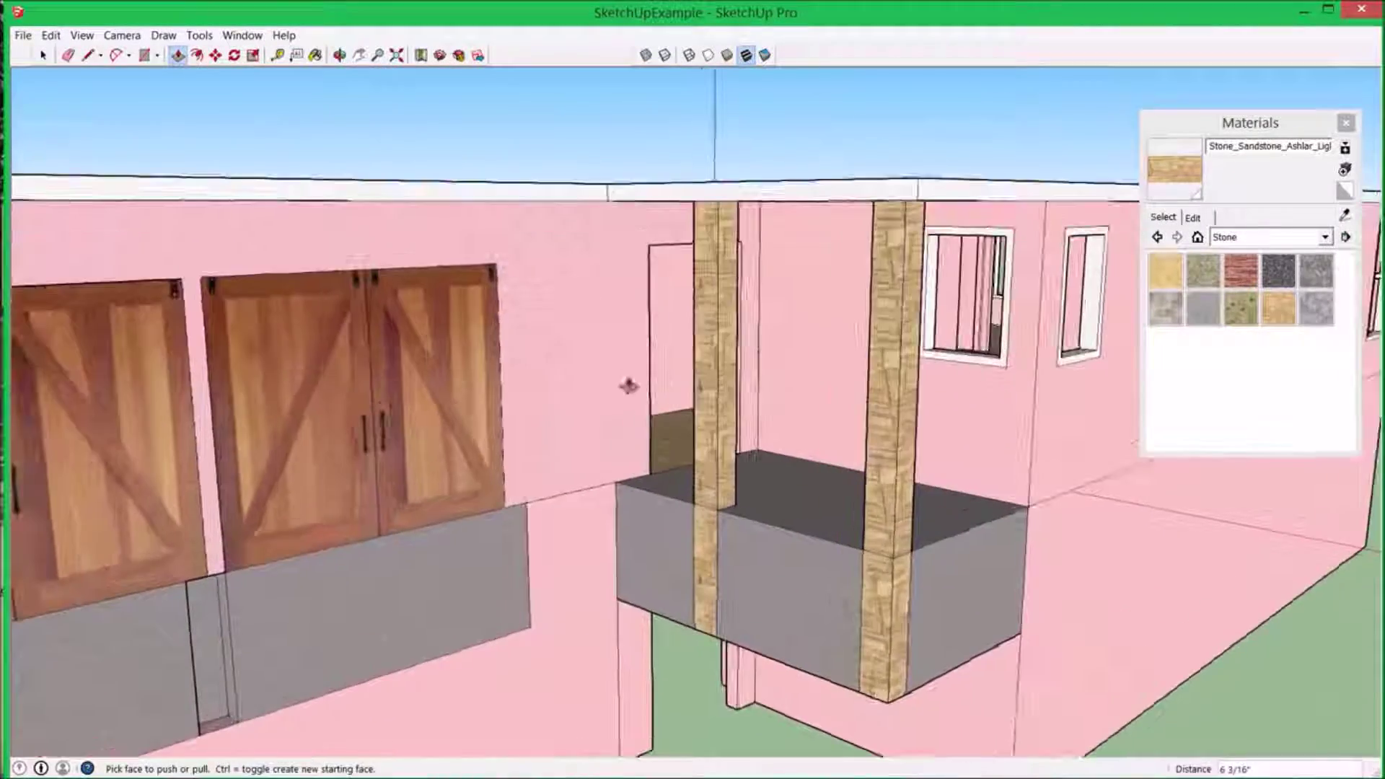
middle_click_drag(628, 386, 498, 461)
- Import the first door image from the Doors folder and place it across the balcony doorway
key("p")
left_click(28, 36)
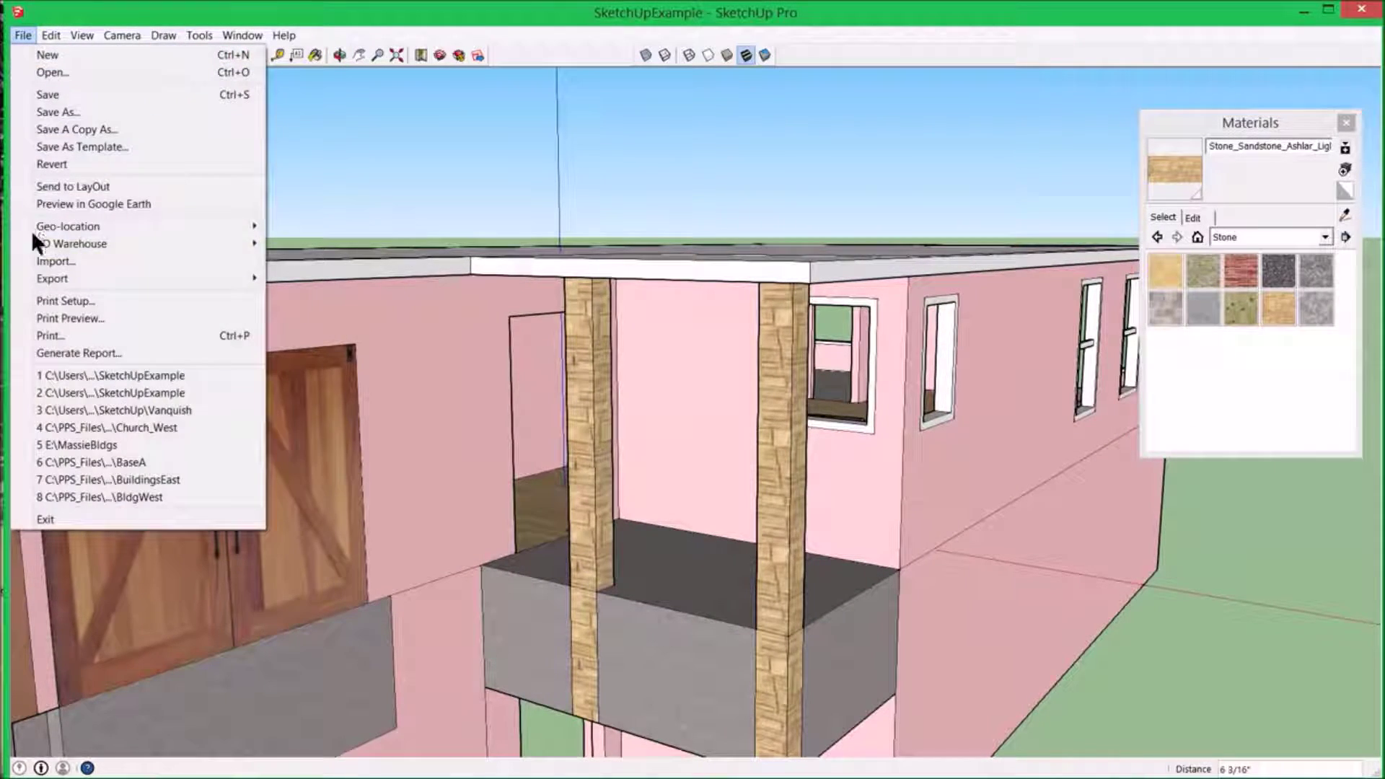
left_click(45, 257)
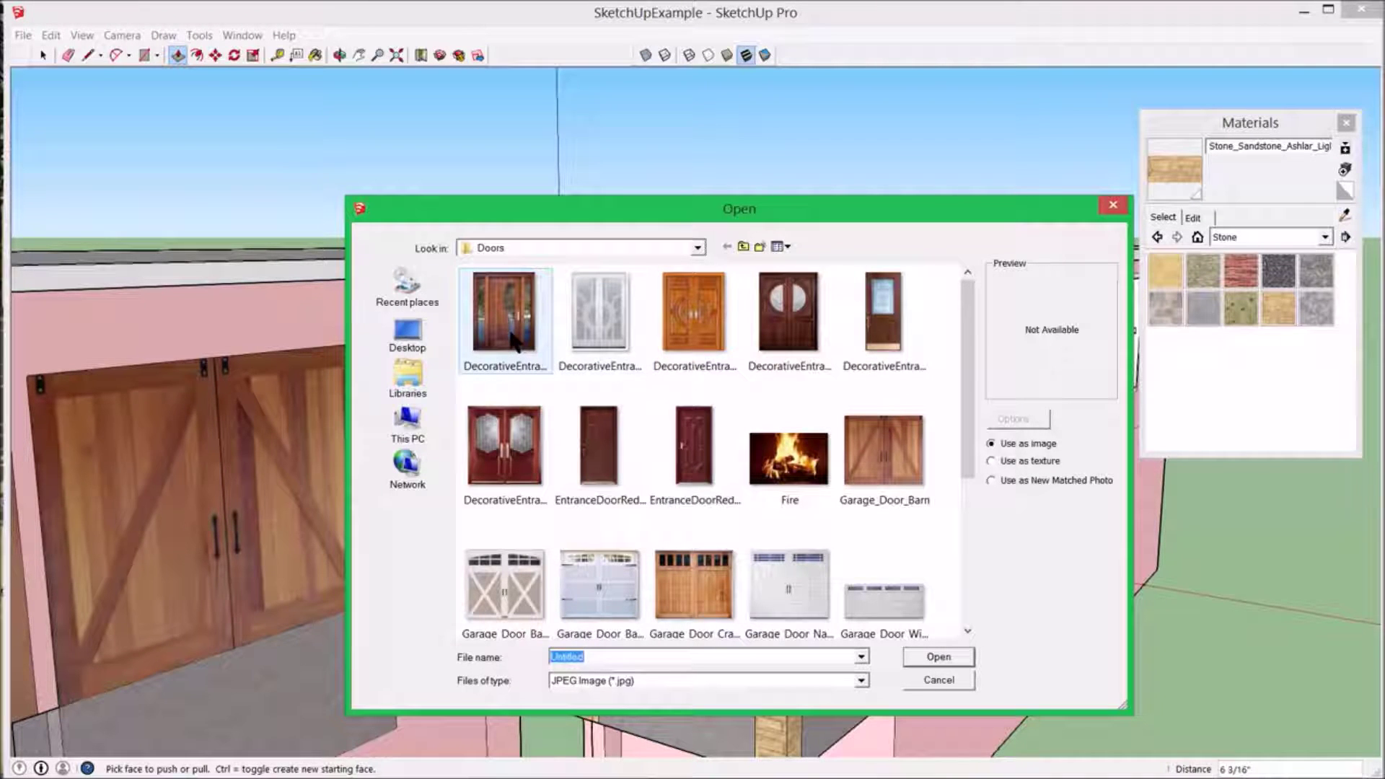
double_click(514, 338)
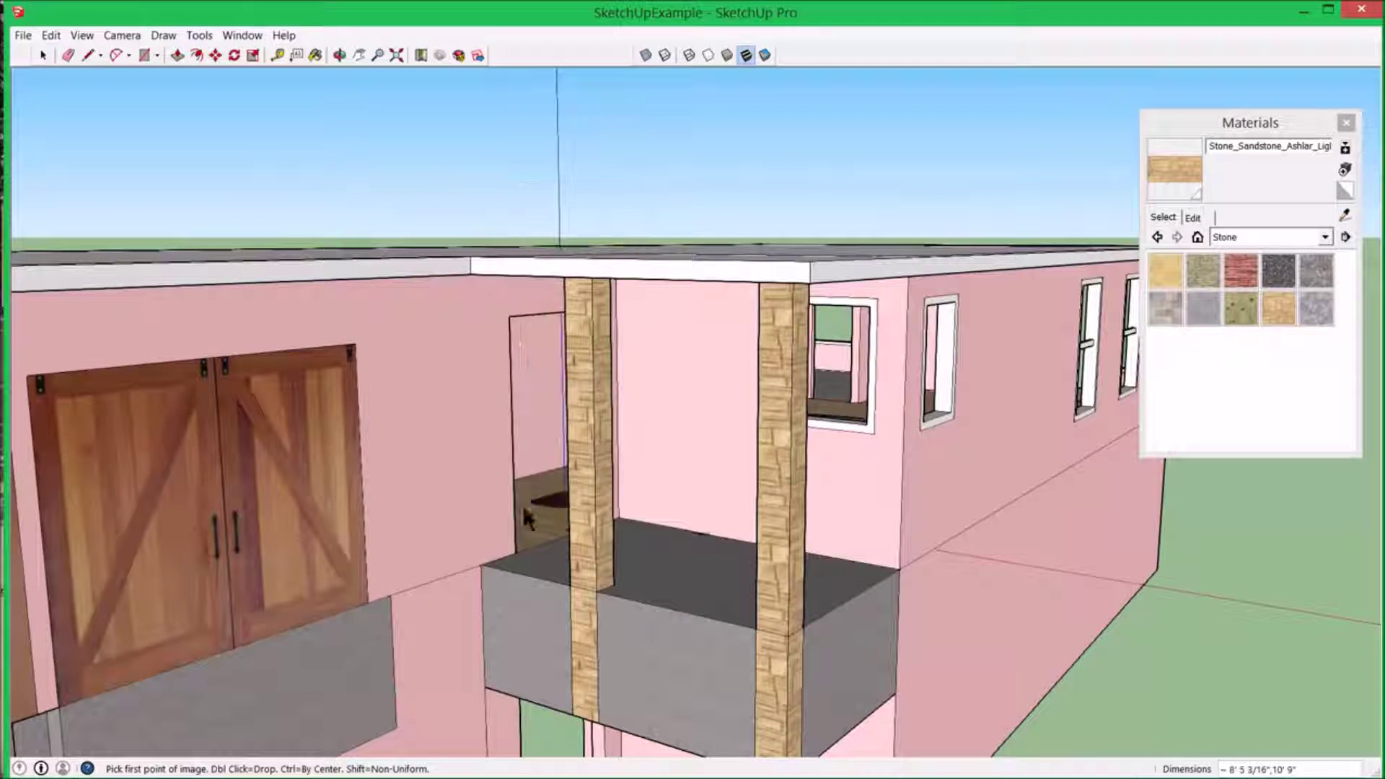
left_click(513, 552)
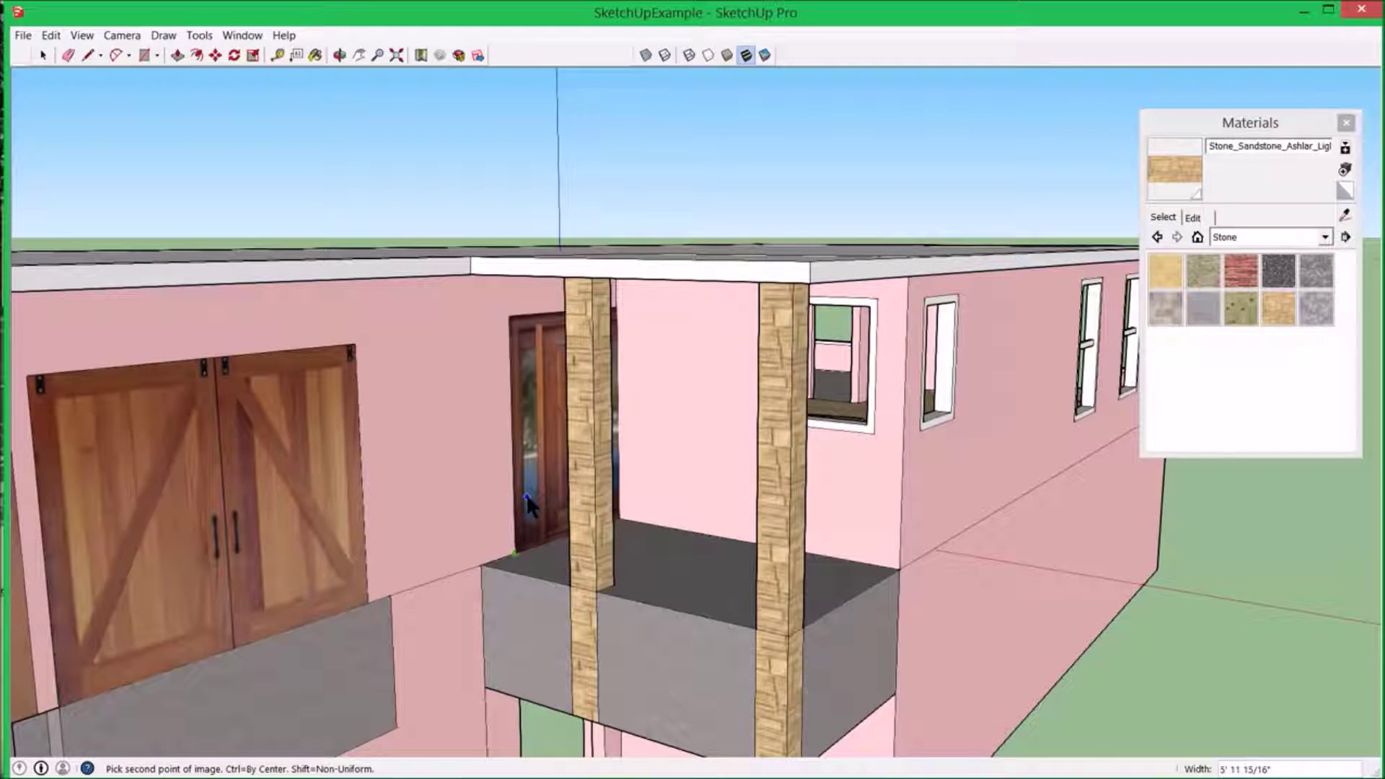
left_click(527, 497)
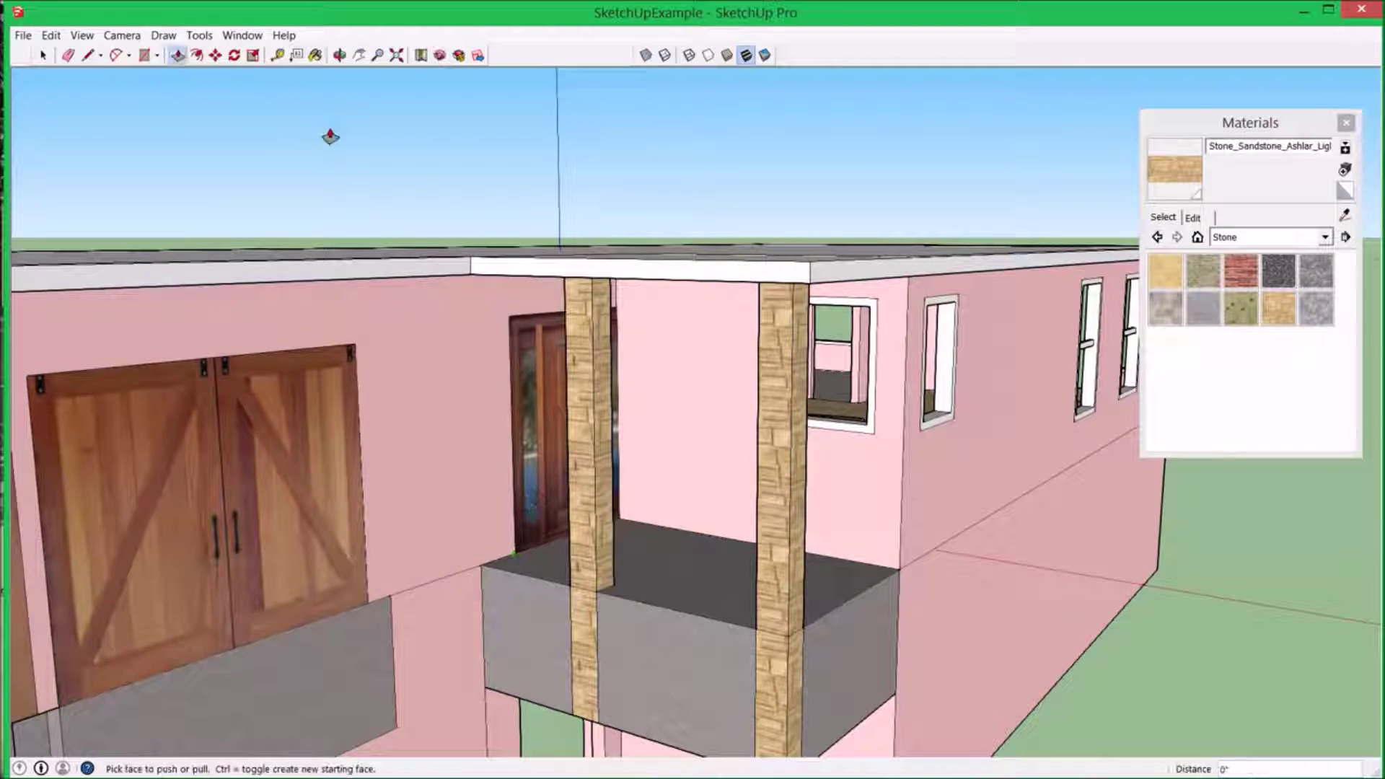
- Move the entrance door image into position within the doorway
left_click(215, 55)
left_click(530, 537)
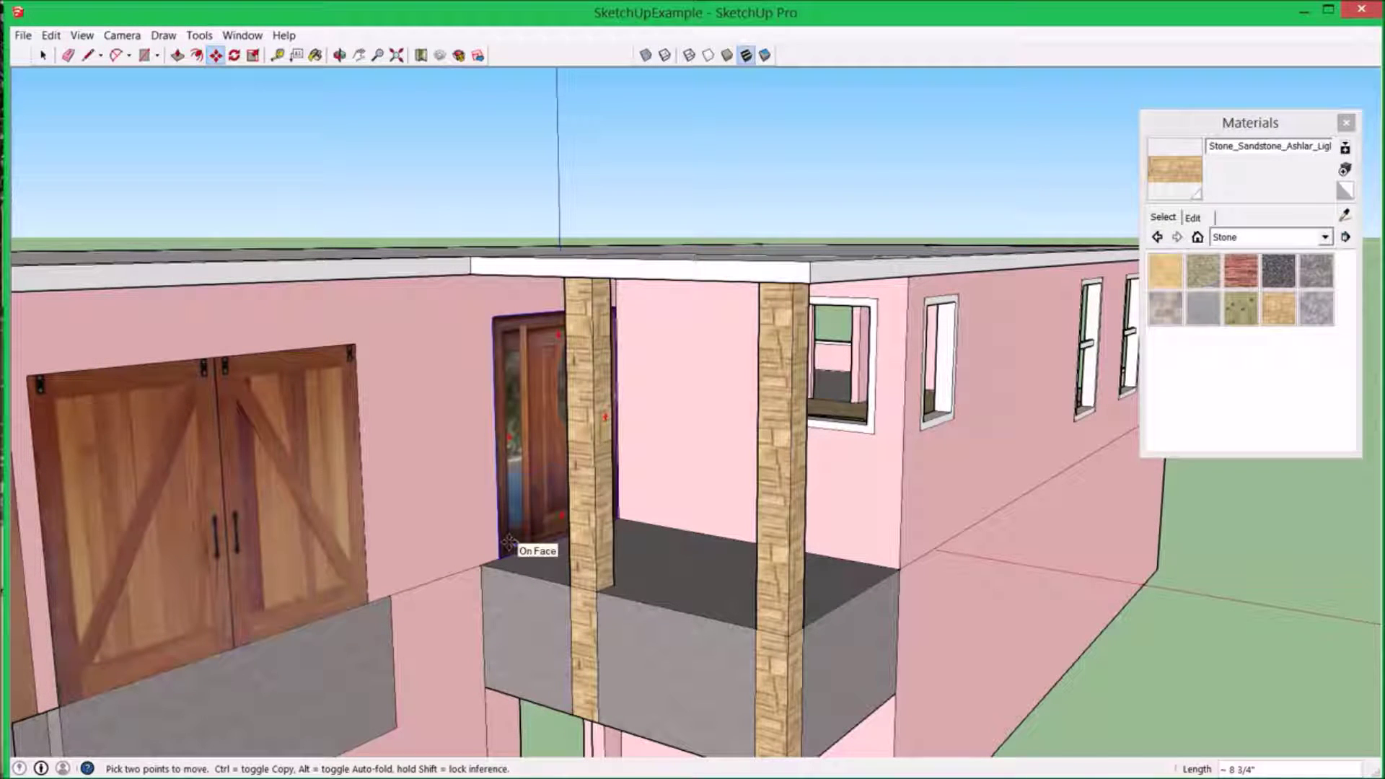
left_click(503, 546)
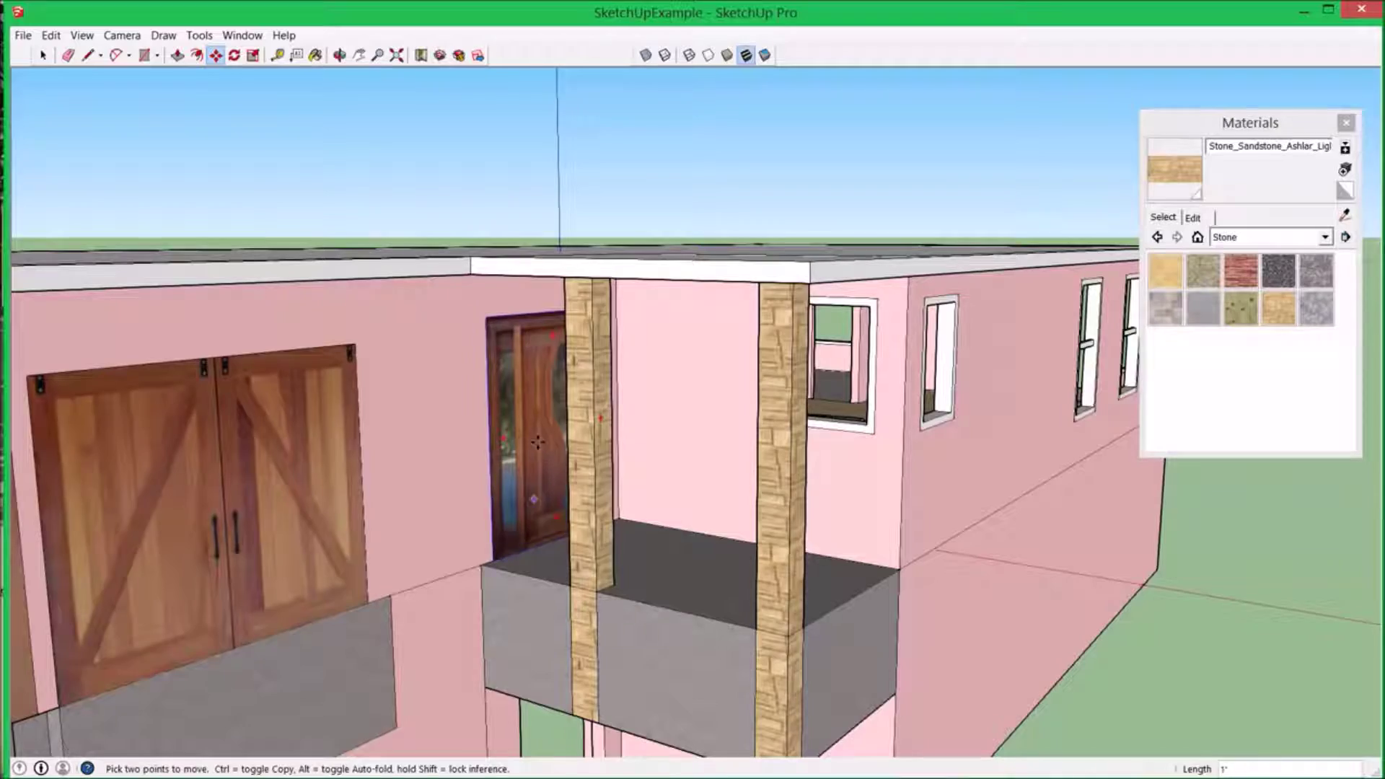
middle_click_drag(503, 546, 195, 402)
scroll(195, 401, "down", 10)
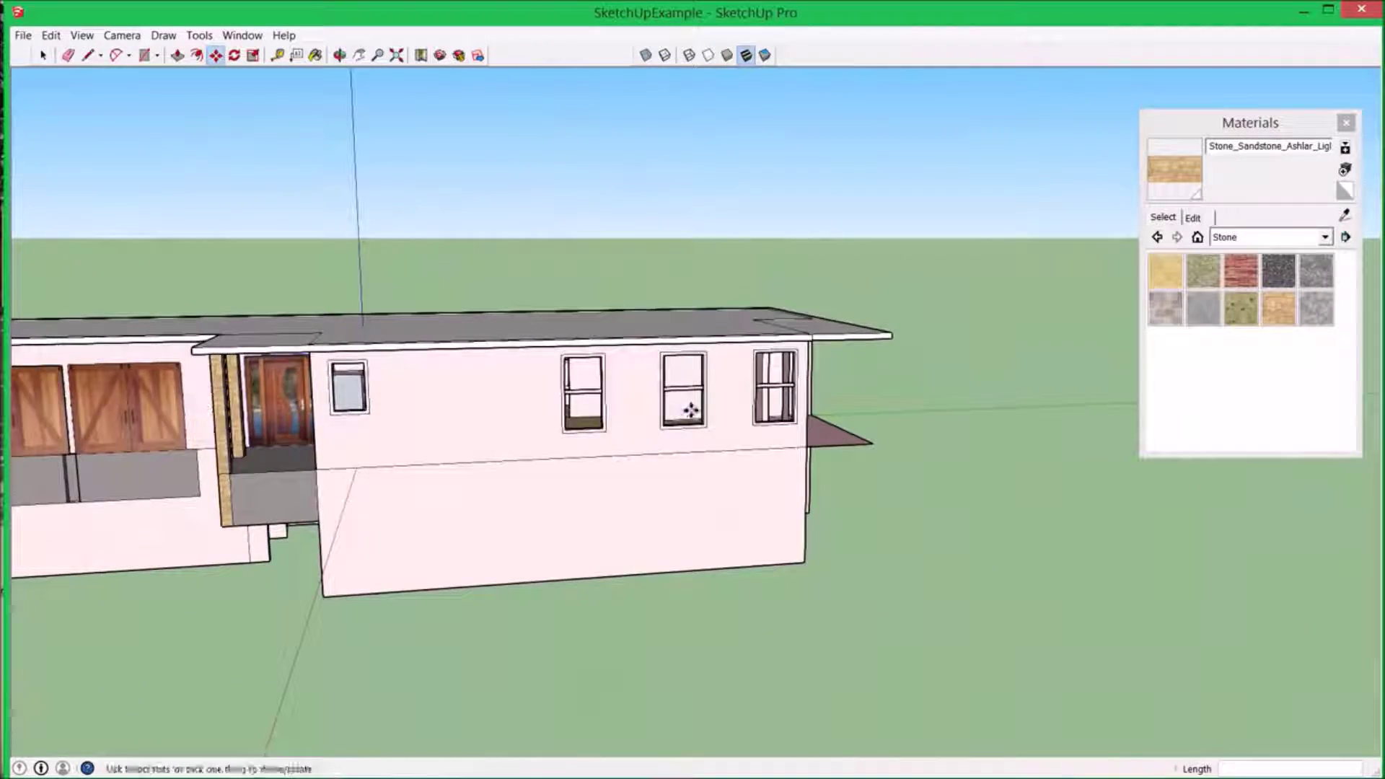
middle_click_drag(690, 409, 164, 77)
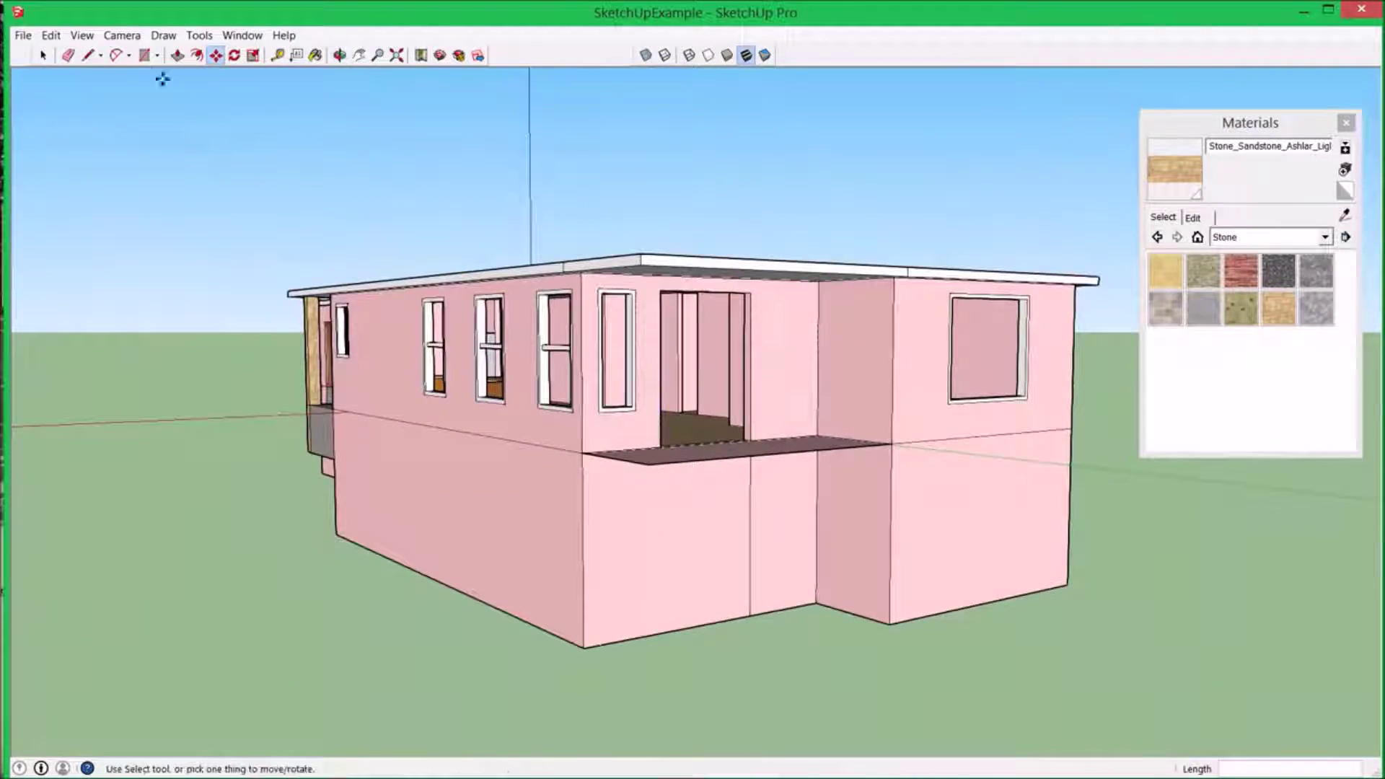
- Import the Patio_Doors2 image and place it in the upper-floor doorway
left_click(24, 36)
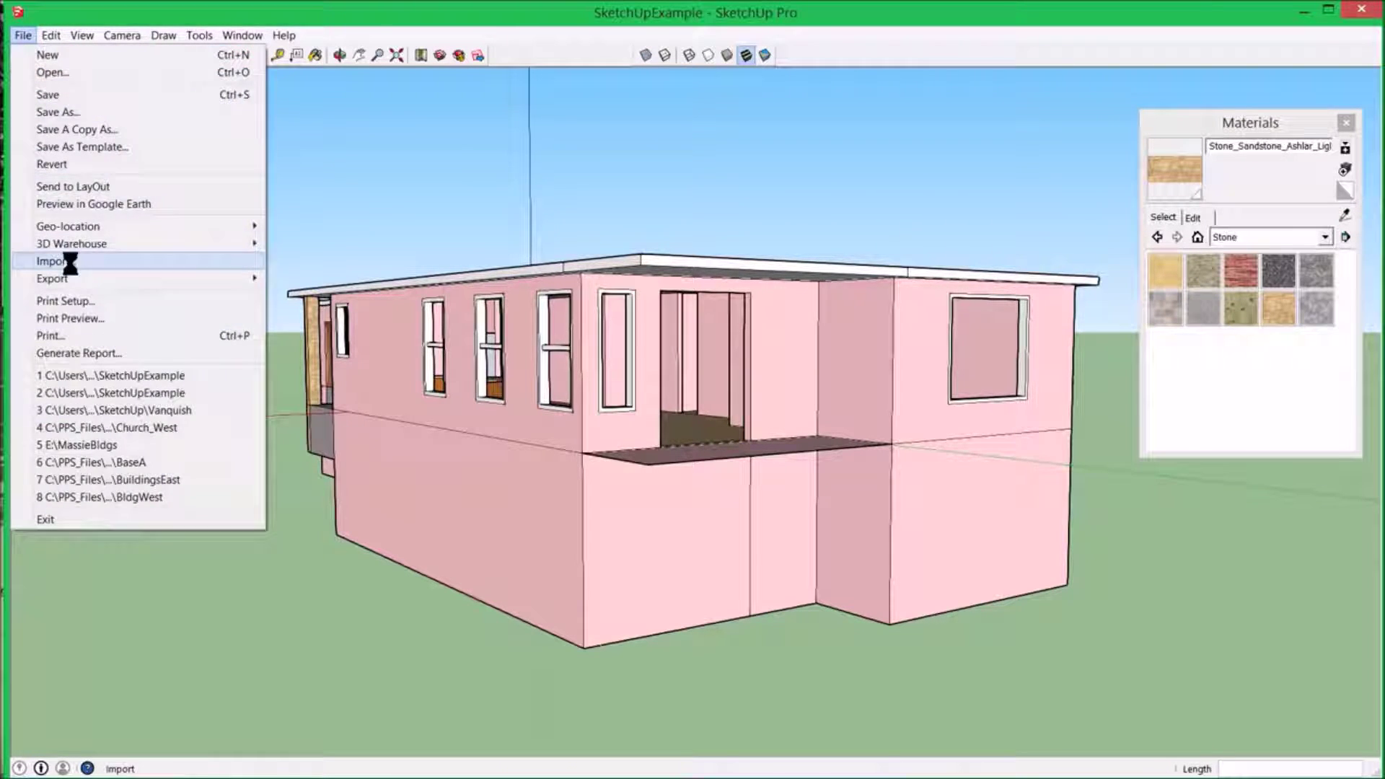
left_click(68, 265)
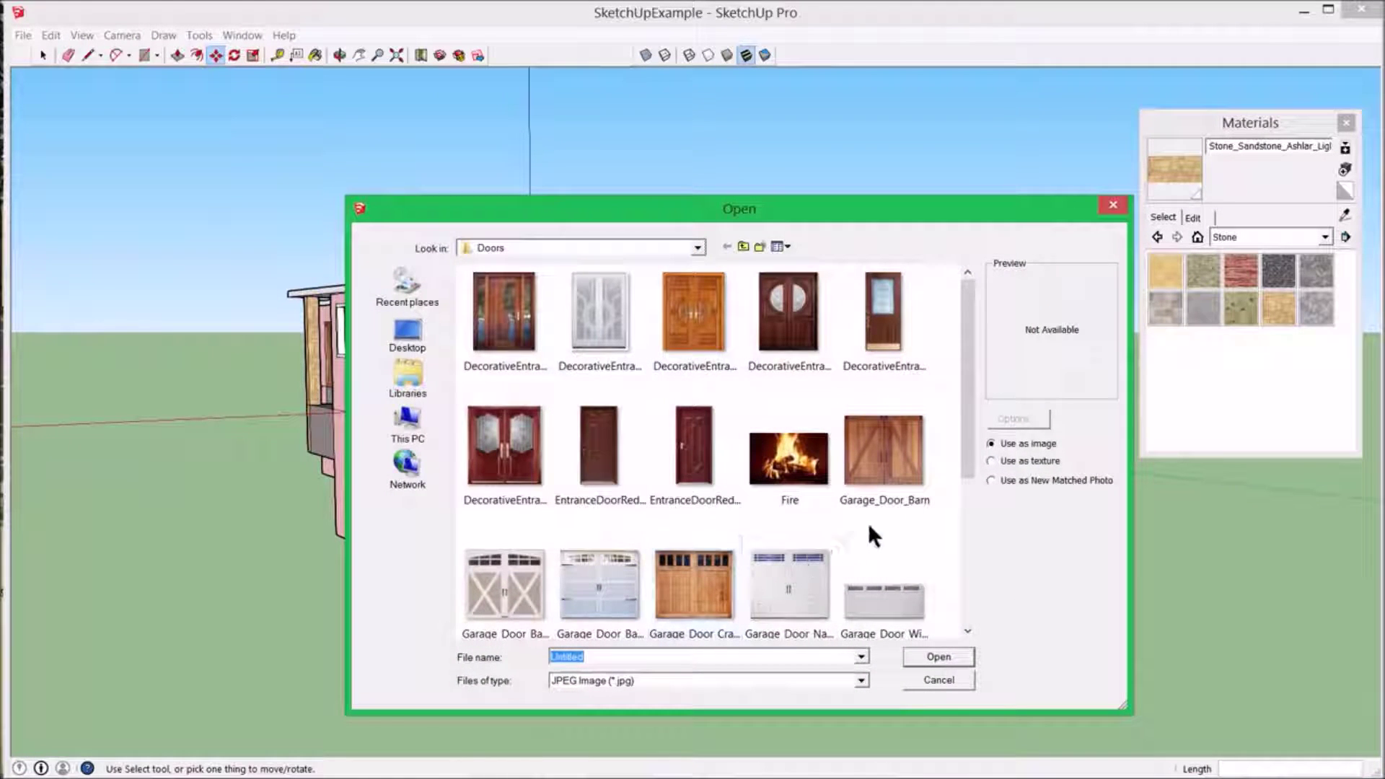
scroll(966, 437, "down", 5)
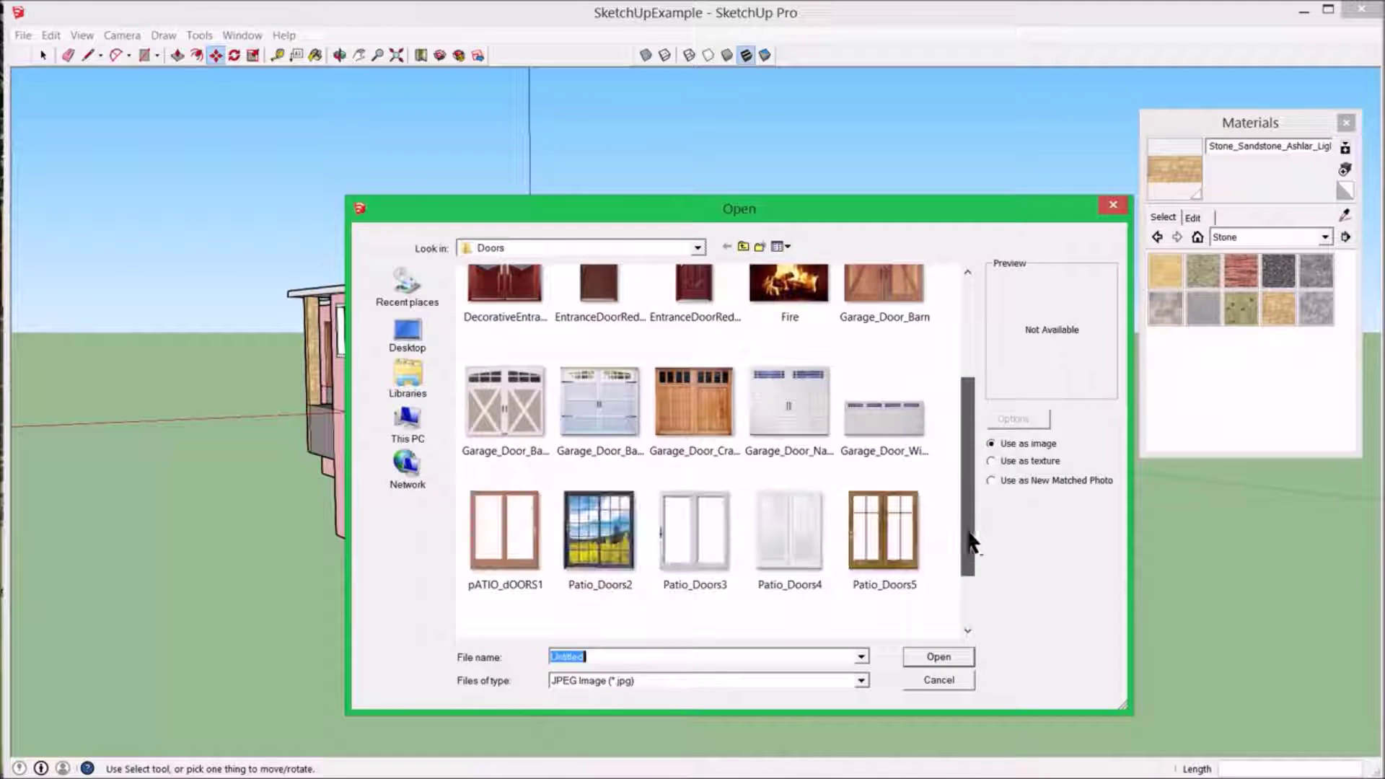
double_click(580, 542)
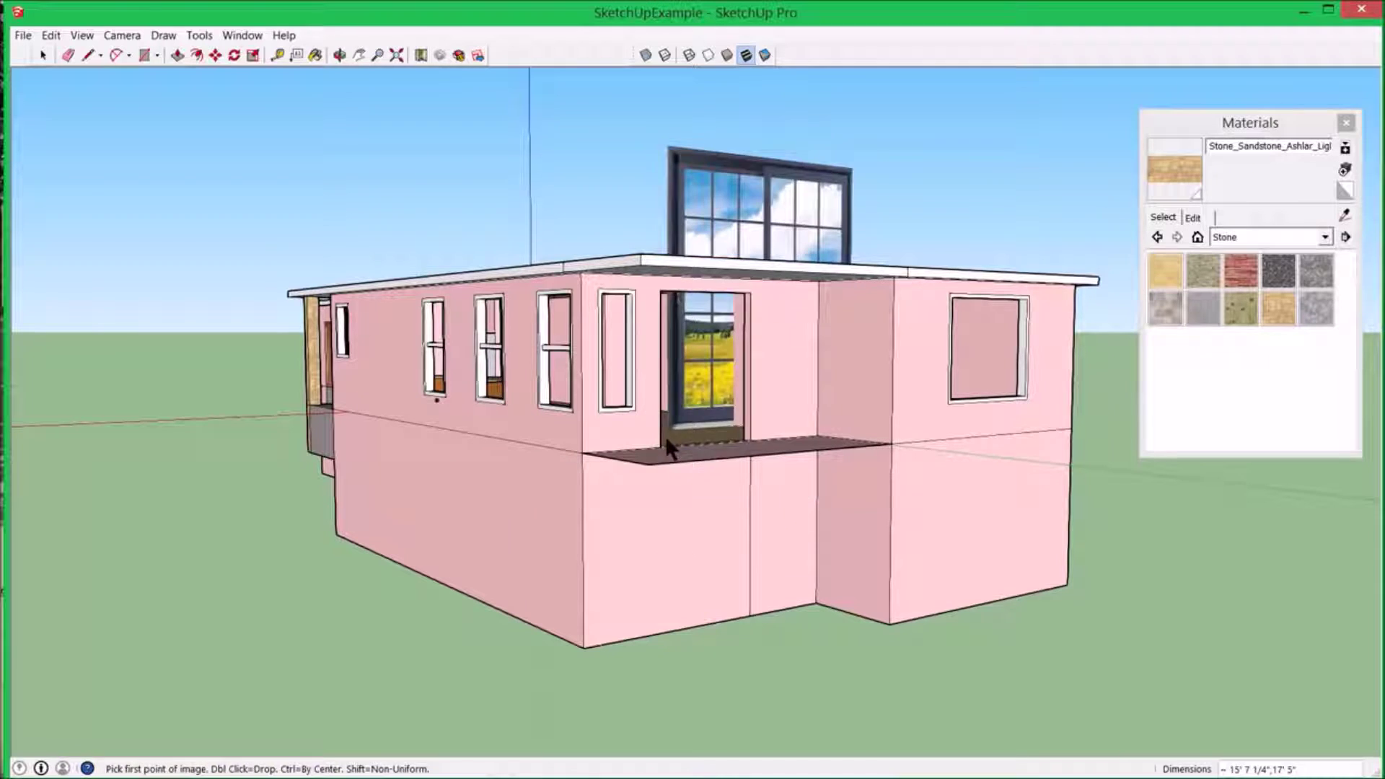
left_click(663, 445)
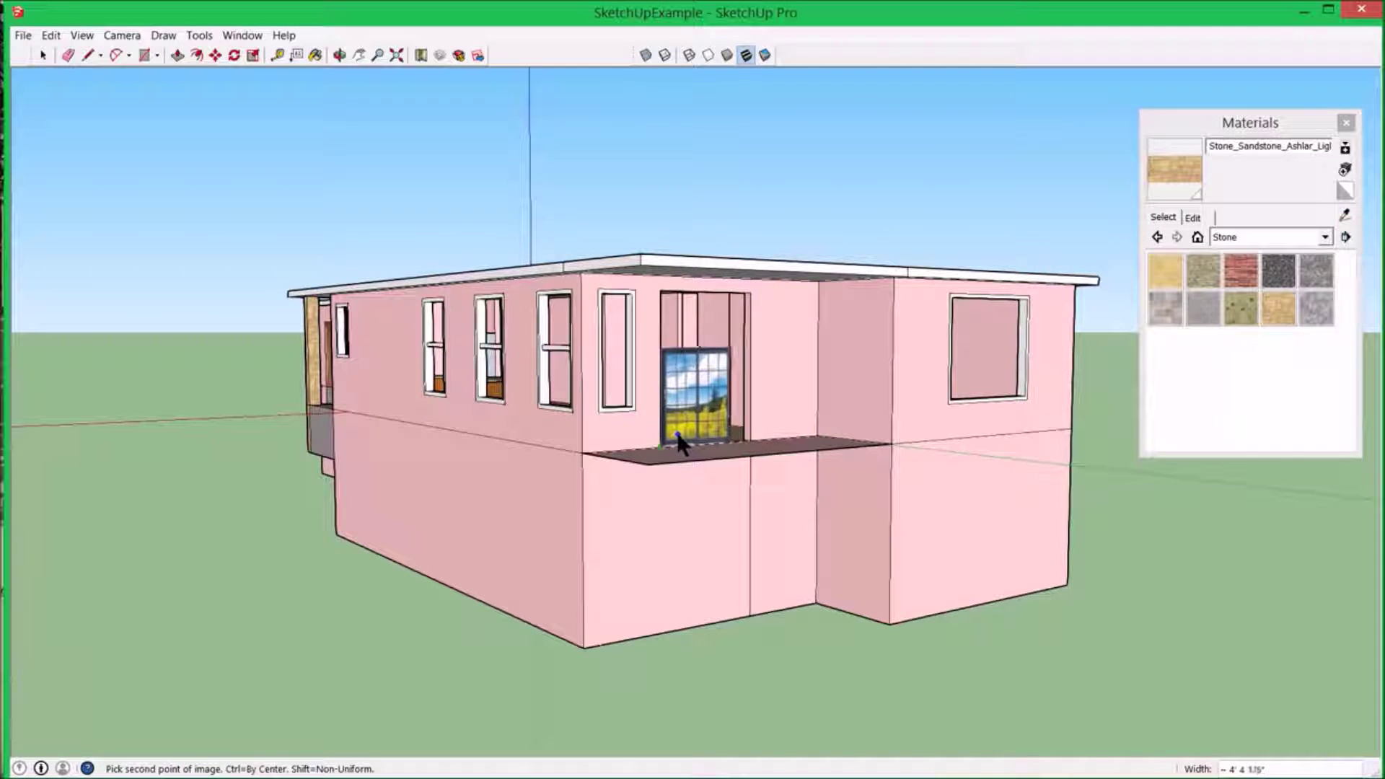
left_click(681, 436)
- Scale the patio door image up to 1.30 to fill the opening
key("m")
middle_click_drag(677, 430, 649, 352)
scroll(649, 351, "up", 4)
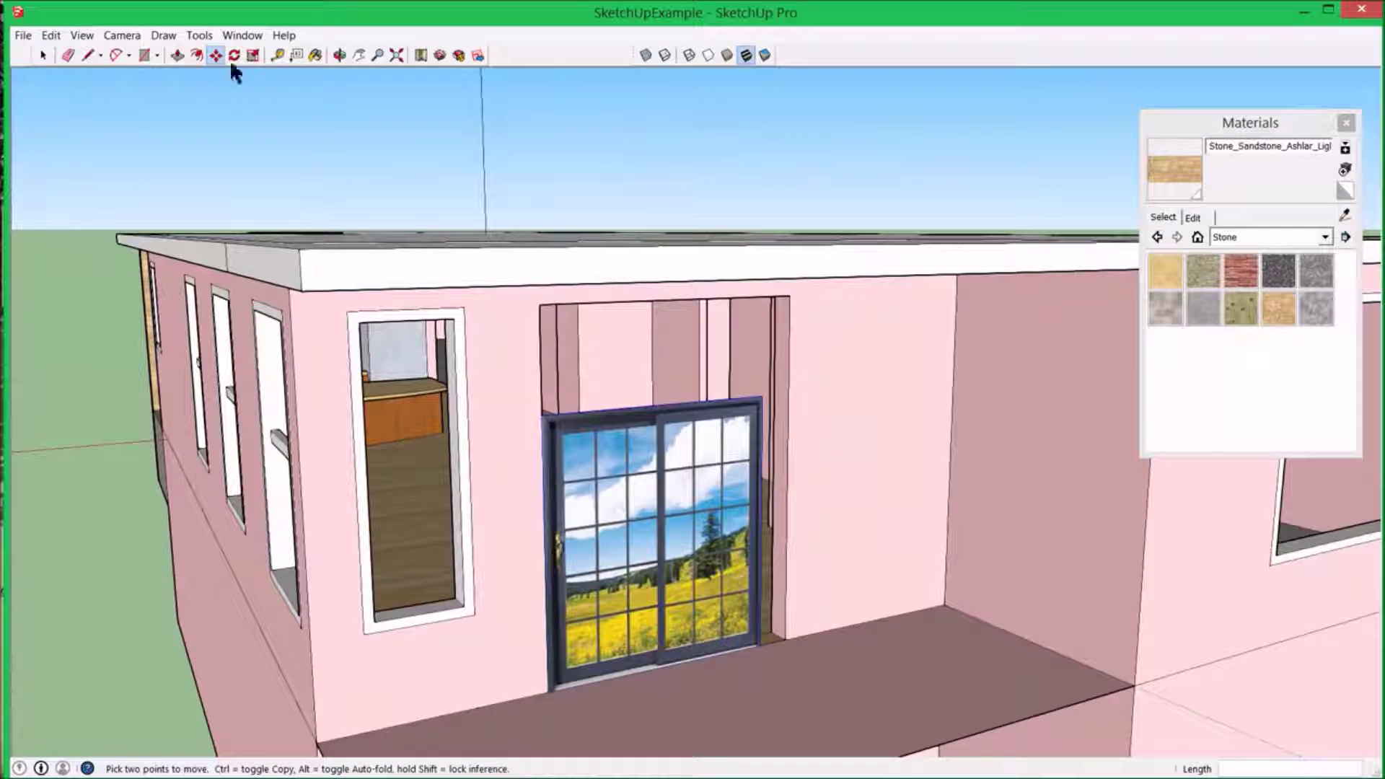
left_click(195, 34)
left_click(229, 146)
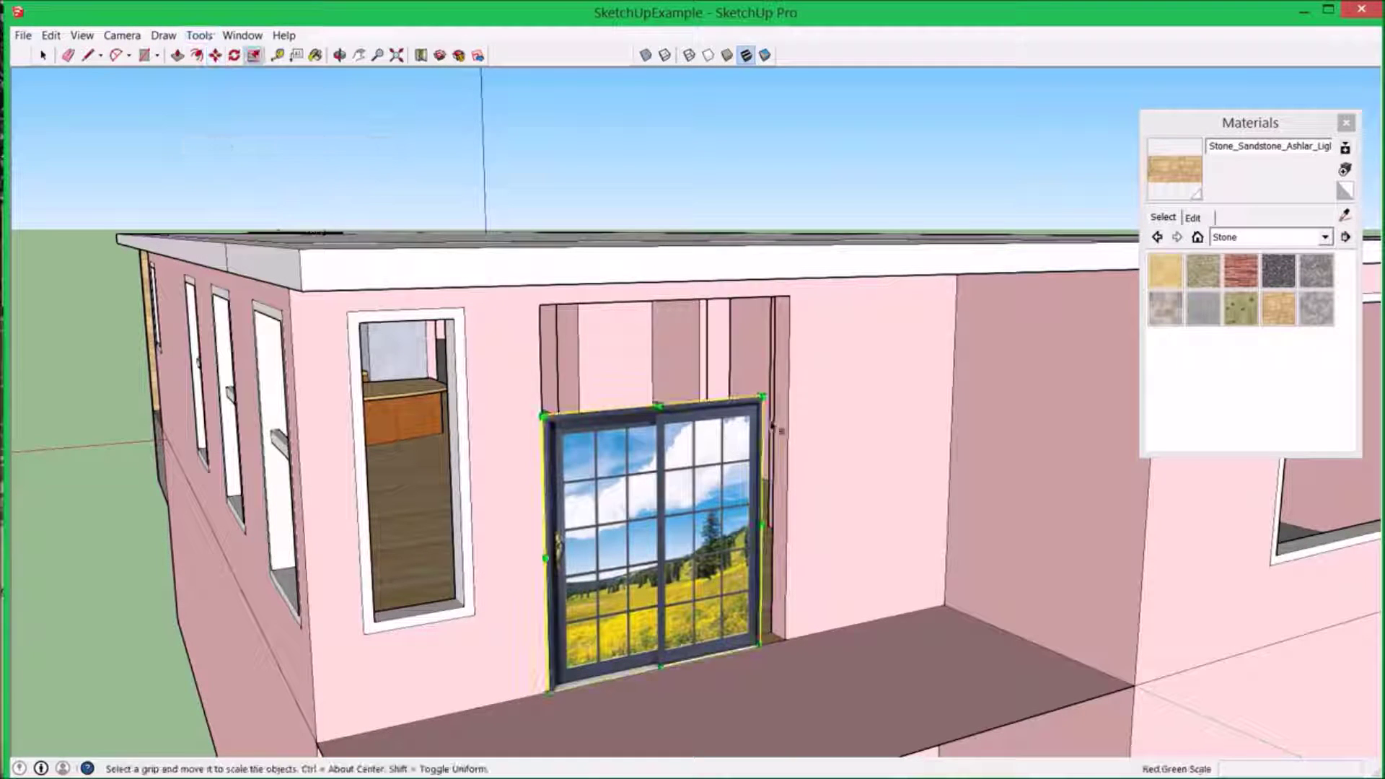
left_click_drag(760, 398, 833, 319)
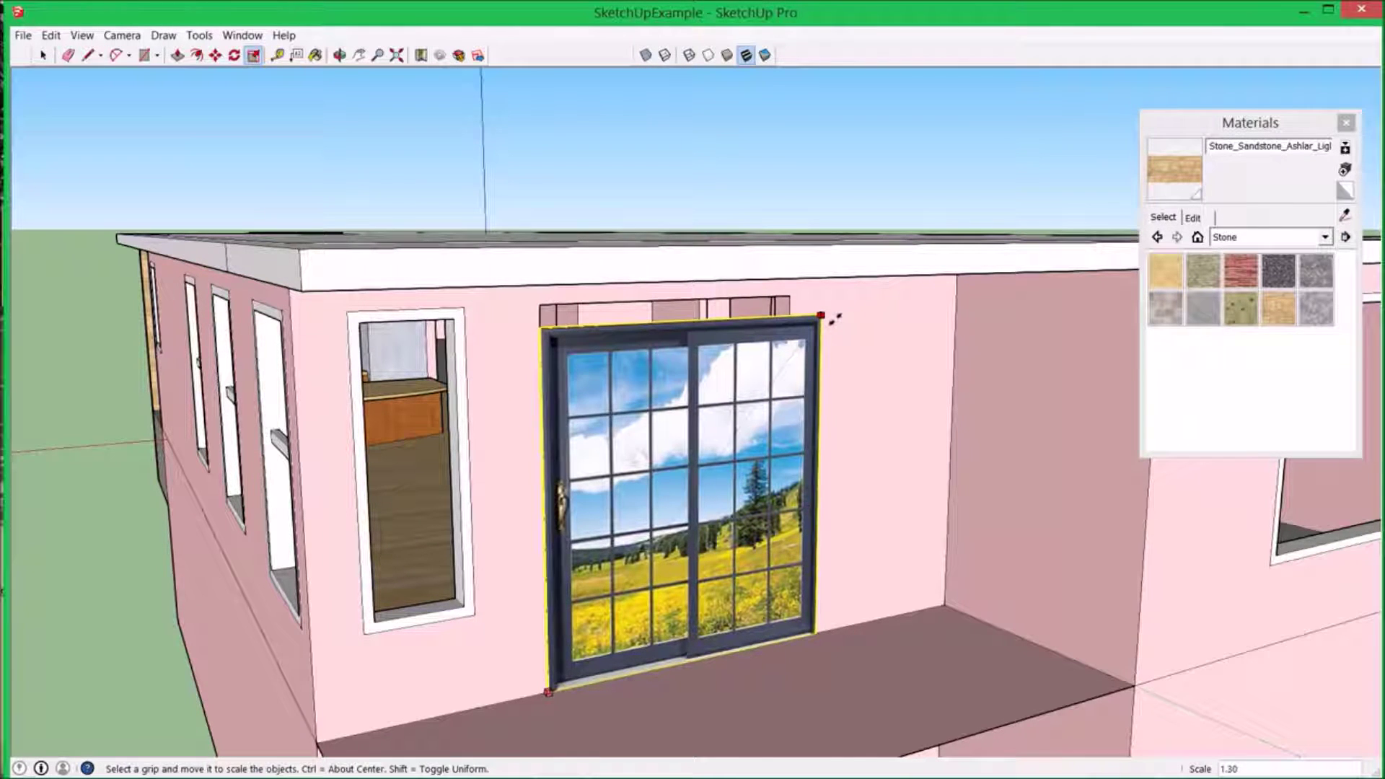
middle_click_drag(833, 319, 649, 332)
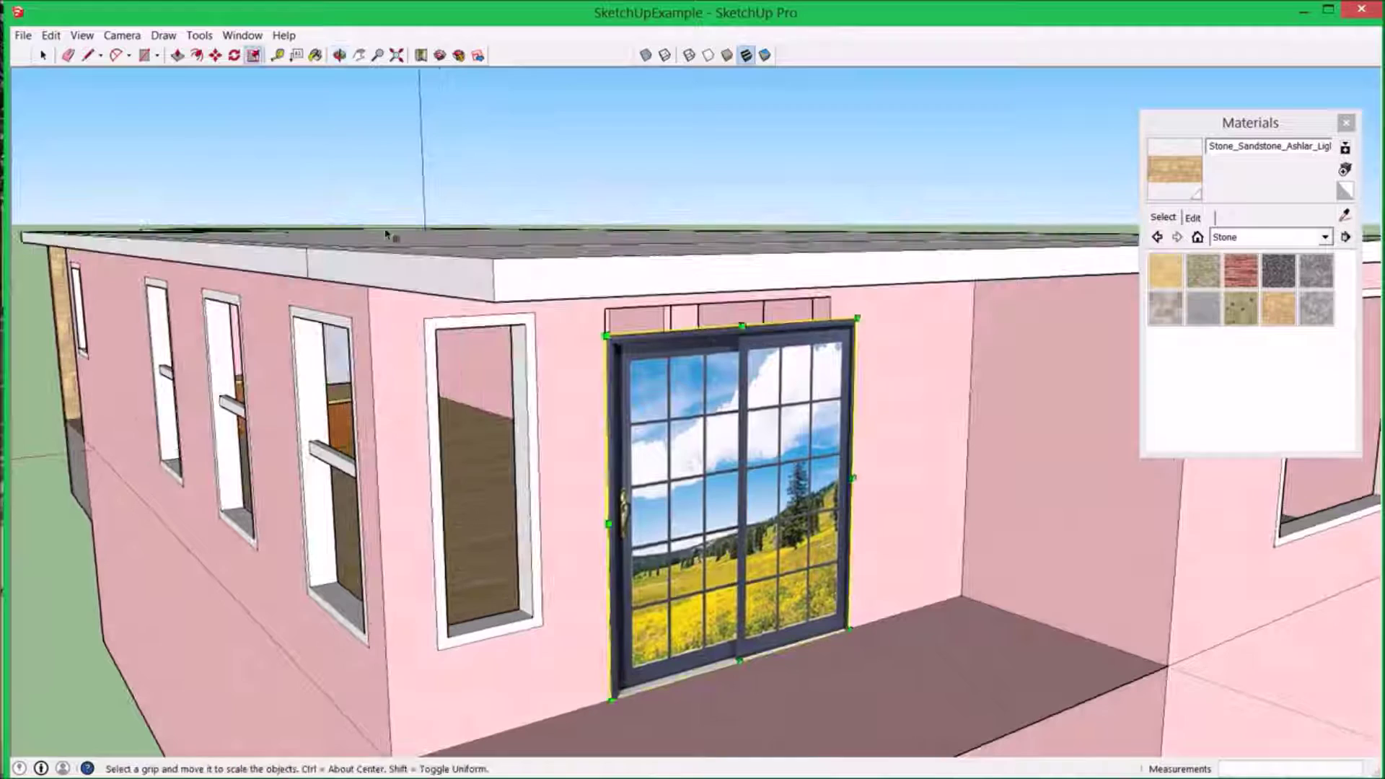
- Push/Pull the header above the patio door so it sits flush with the wall
left_click(177, 56)
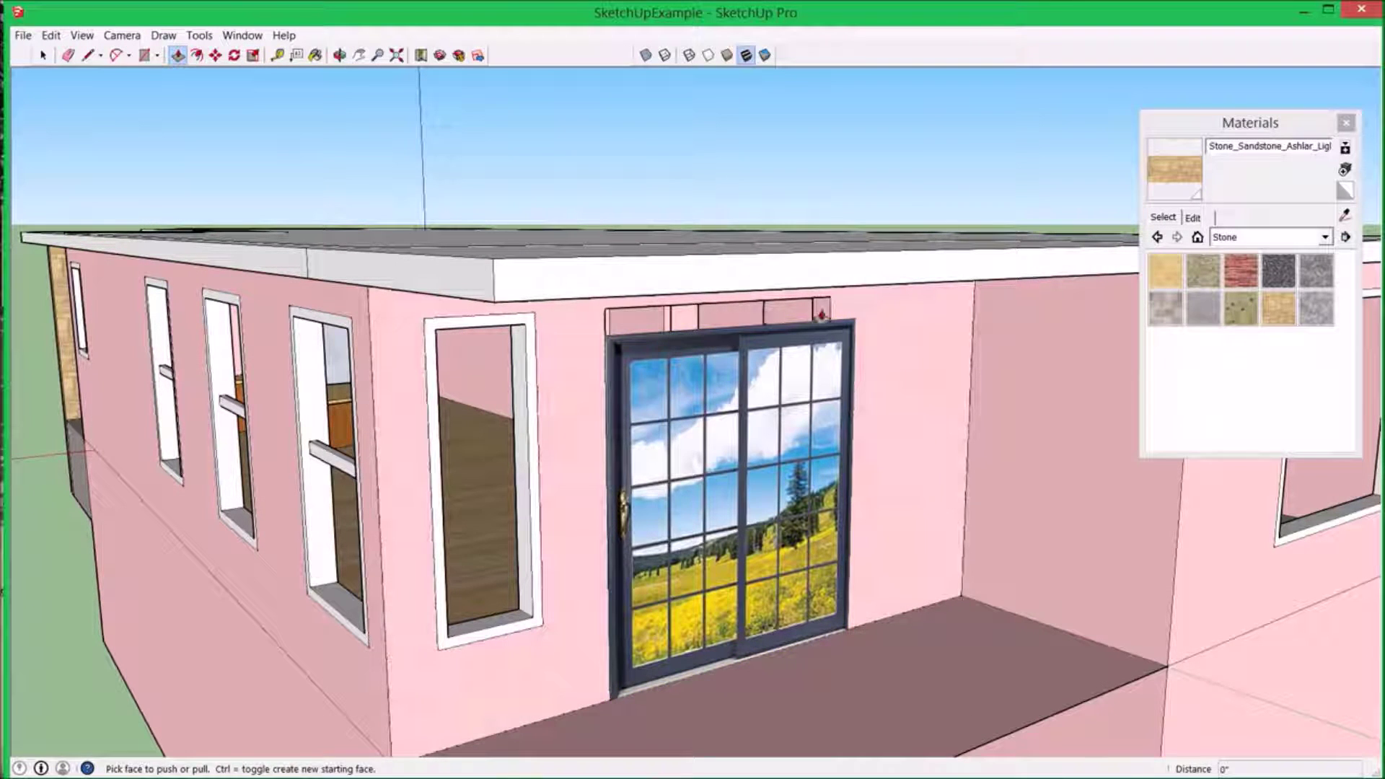
left_click(826, 317)
left_click(850, 329)
middle_click_drag(849, 328, 723, 216)
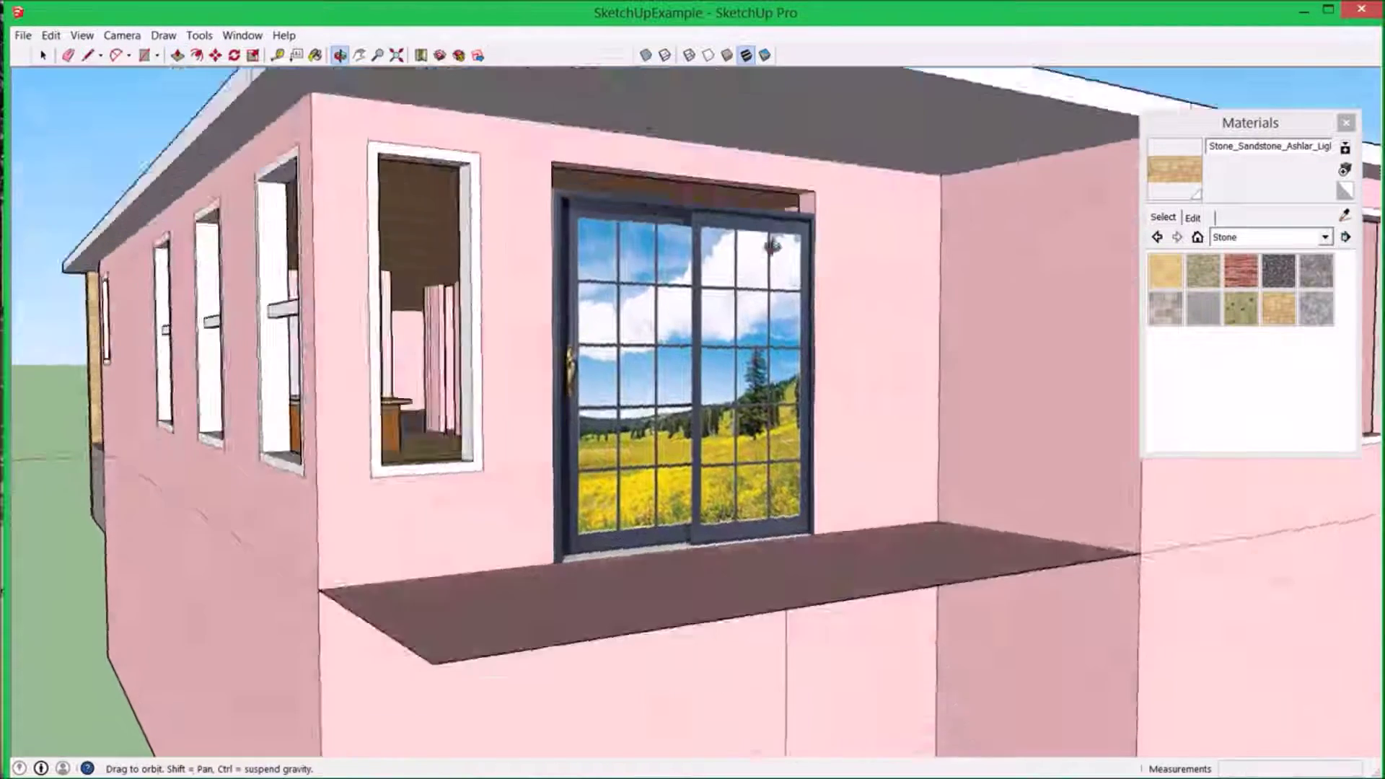
scroll(724, 150, "up", 3)
left_click(725, 118)
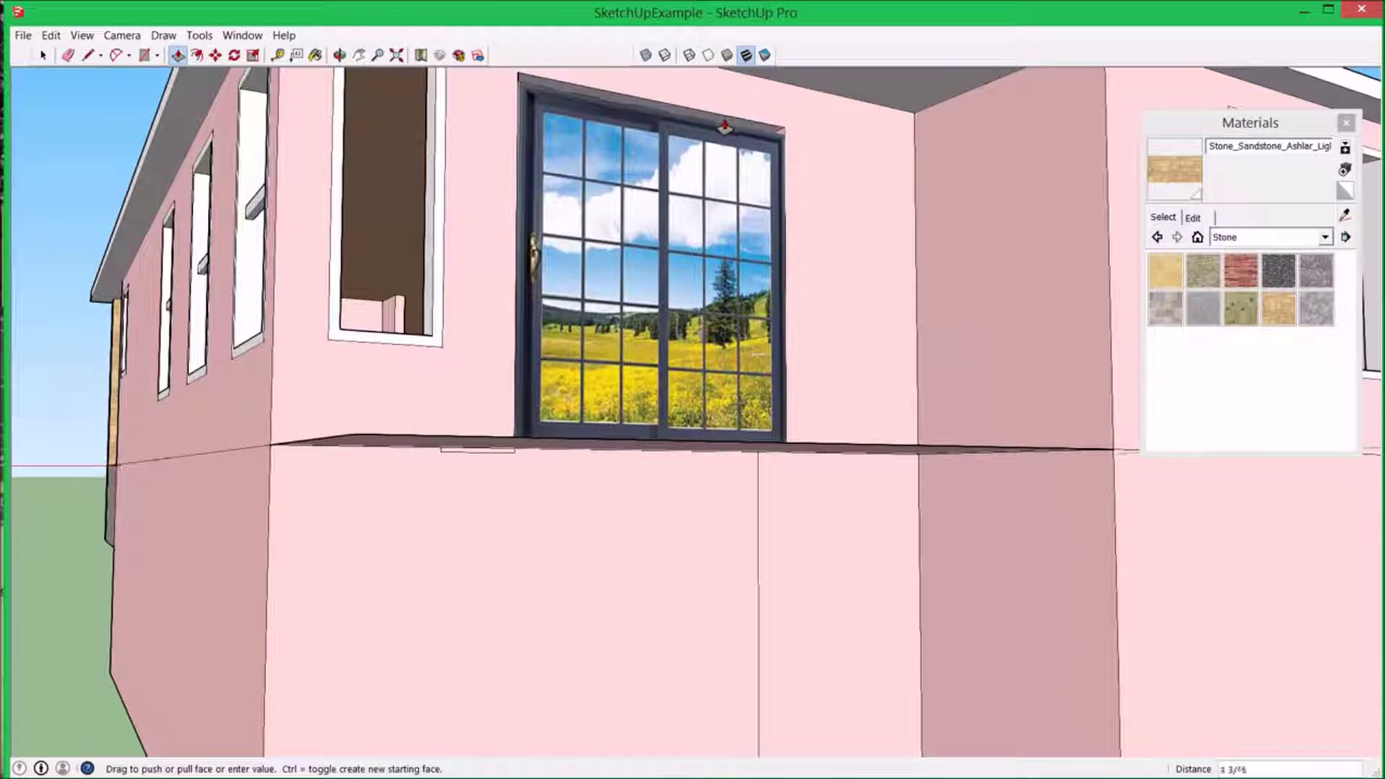
left_click(762, 246)
scroll(762, 245, "down", 5)
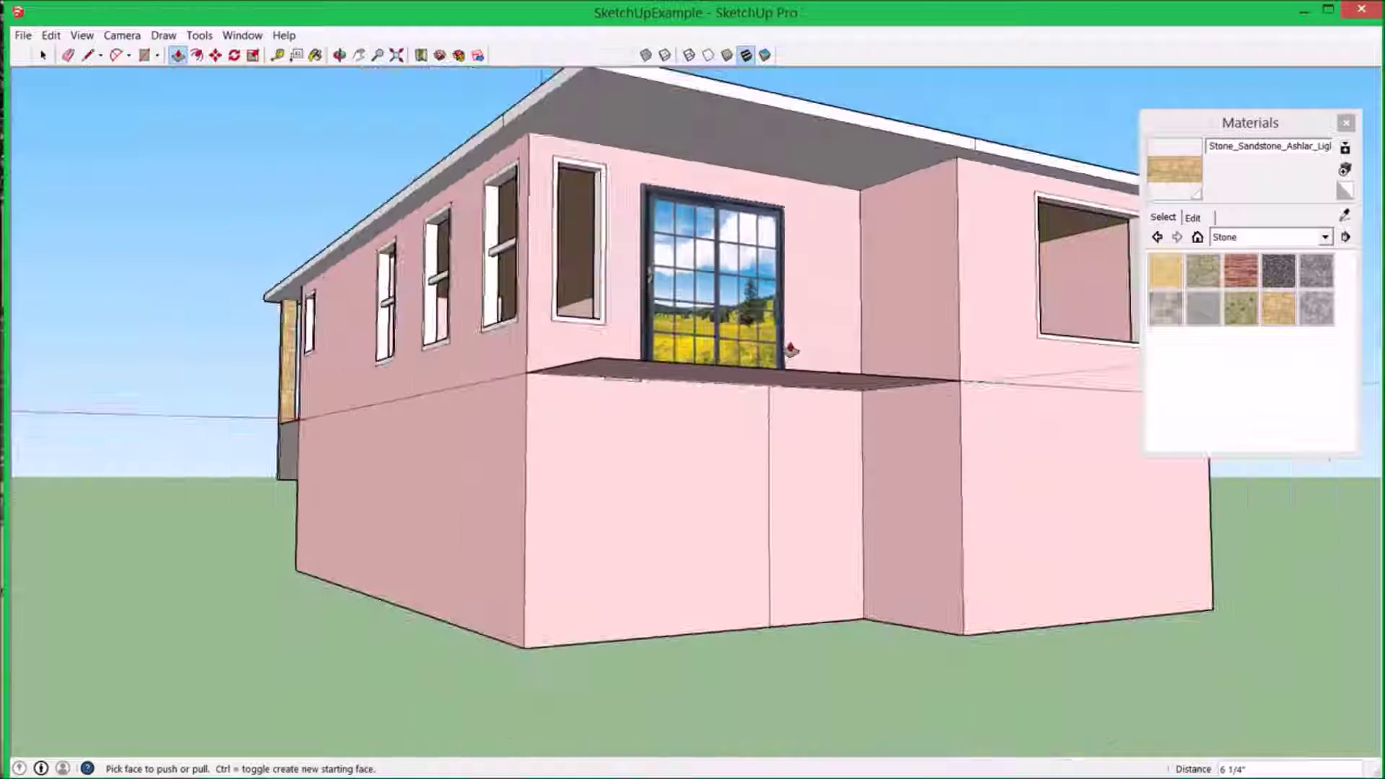
middle_click_drag(791, 349, 807, 461)
- Paint the ledge's top and underside with Wood_Floor from the Wood collection
left_click(1326, 236)
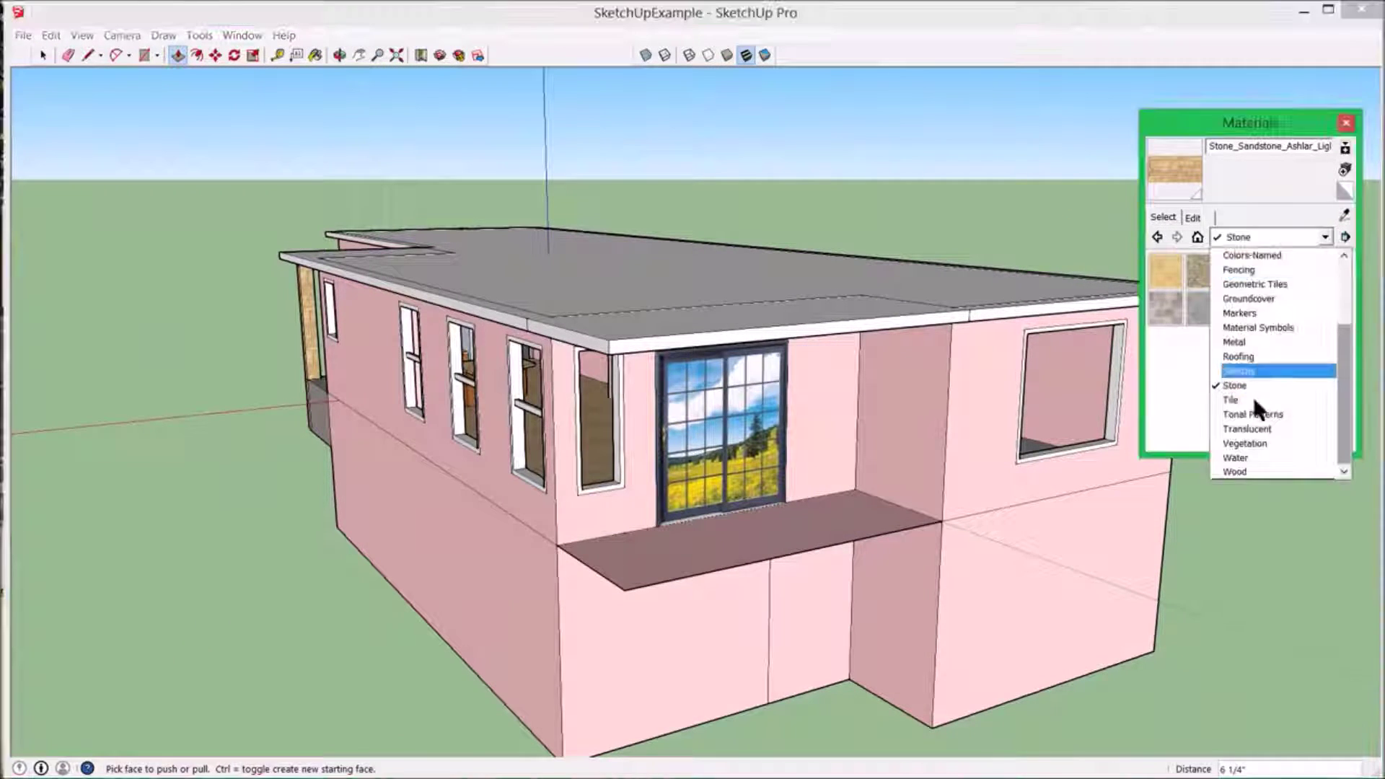
left_click(1241, 472)
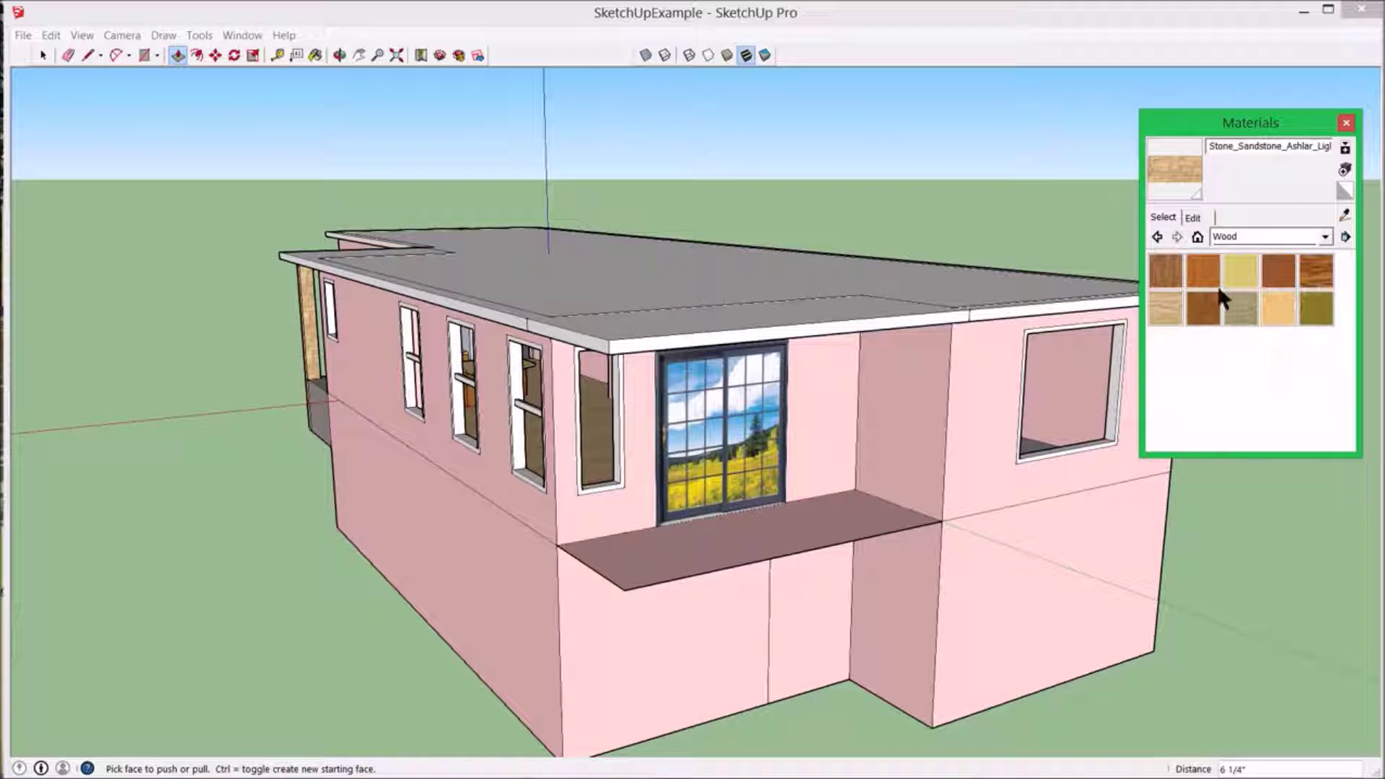
left_click(1165, 273)
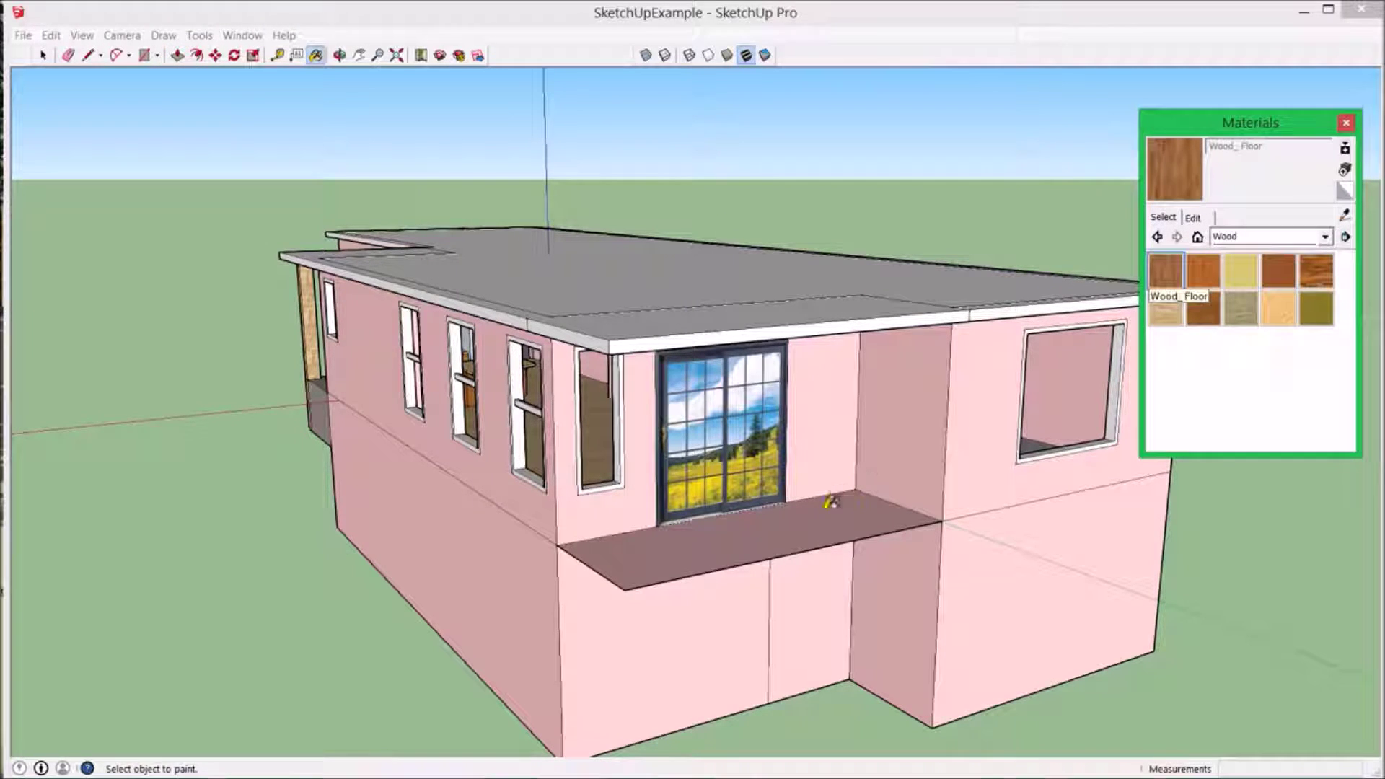
left_click(813, 561)
middle_click_drag(813, 562, 797, 273)
left_click(690, 253)
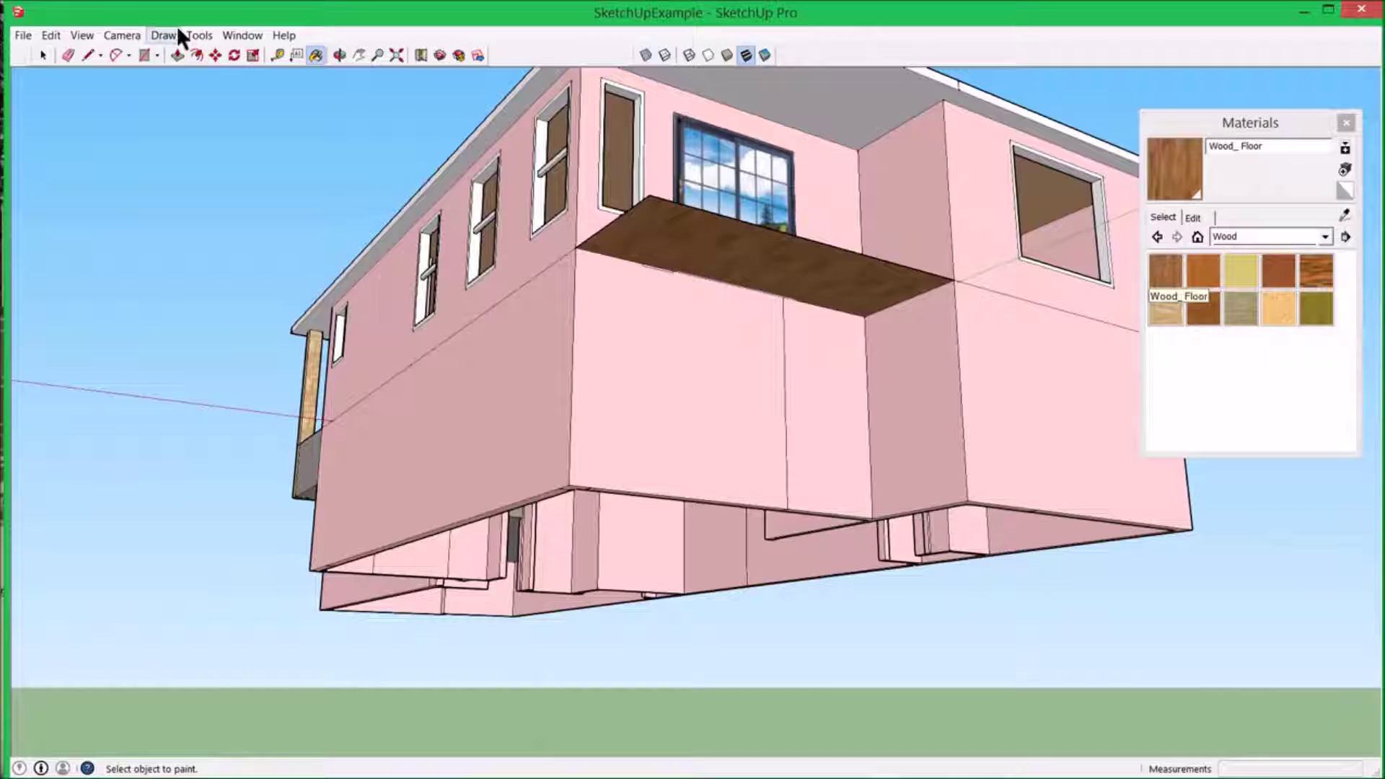
- Push/Pull the ledge underside down to thicken it into a slab
left_click(176, 55)
left_click_drag(673, 245, 671, 296)
middle_click_drag(671, 296, 670, 505)
middle_click_drag(584, 401, 993, 404)
scroll(865, 458, "down", 4)
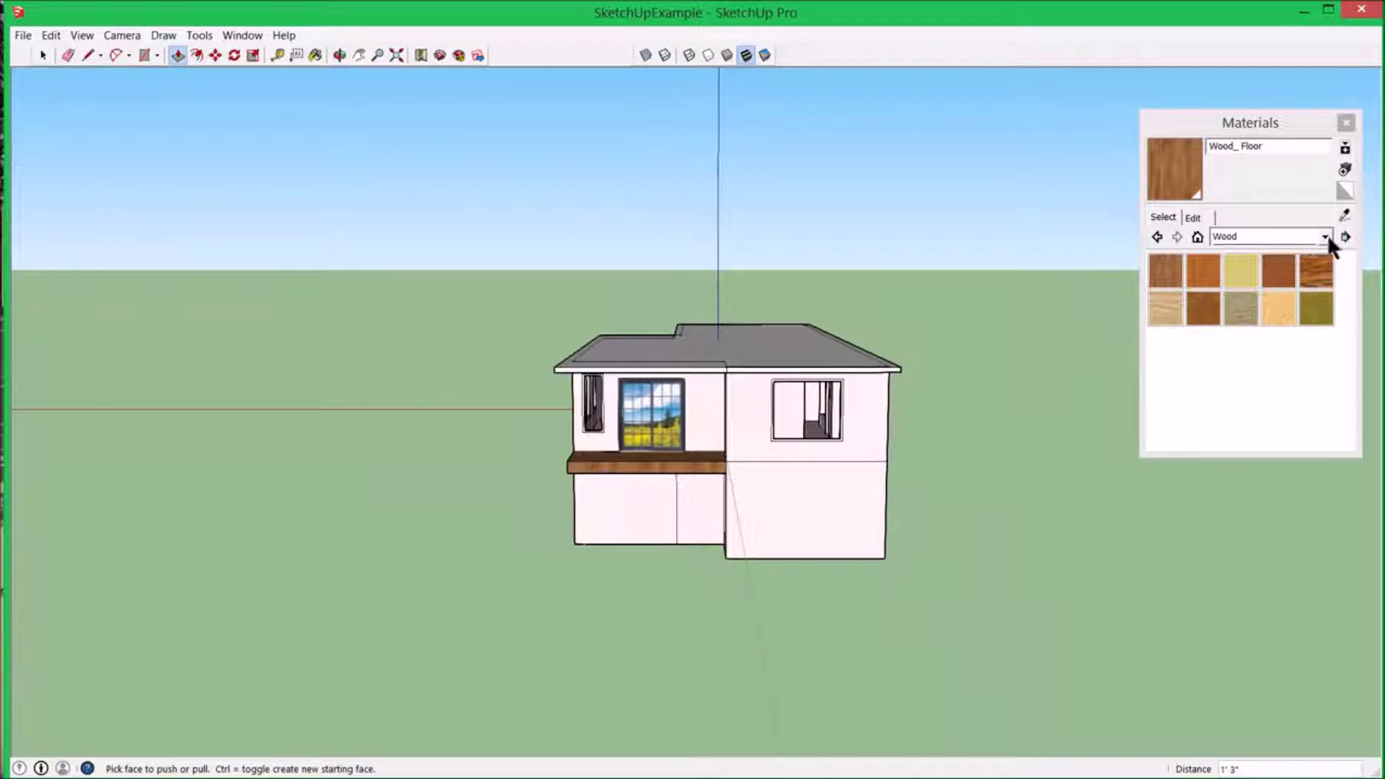
left_click(1325, 238)
- Paint the right wall, the wing's side wall and the lower front walls with Cladding_Siding_Tan
left_click_drag(1340, 349, 1345, 275)
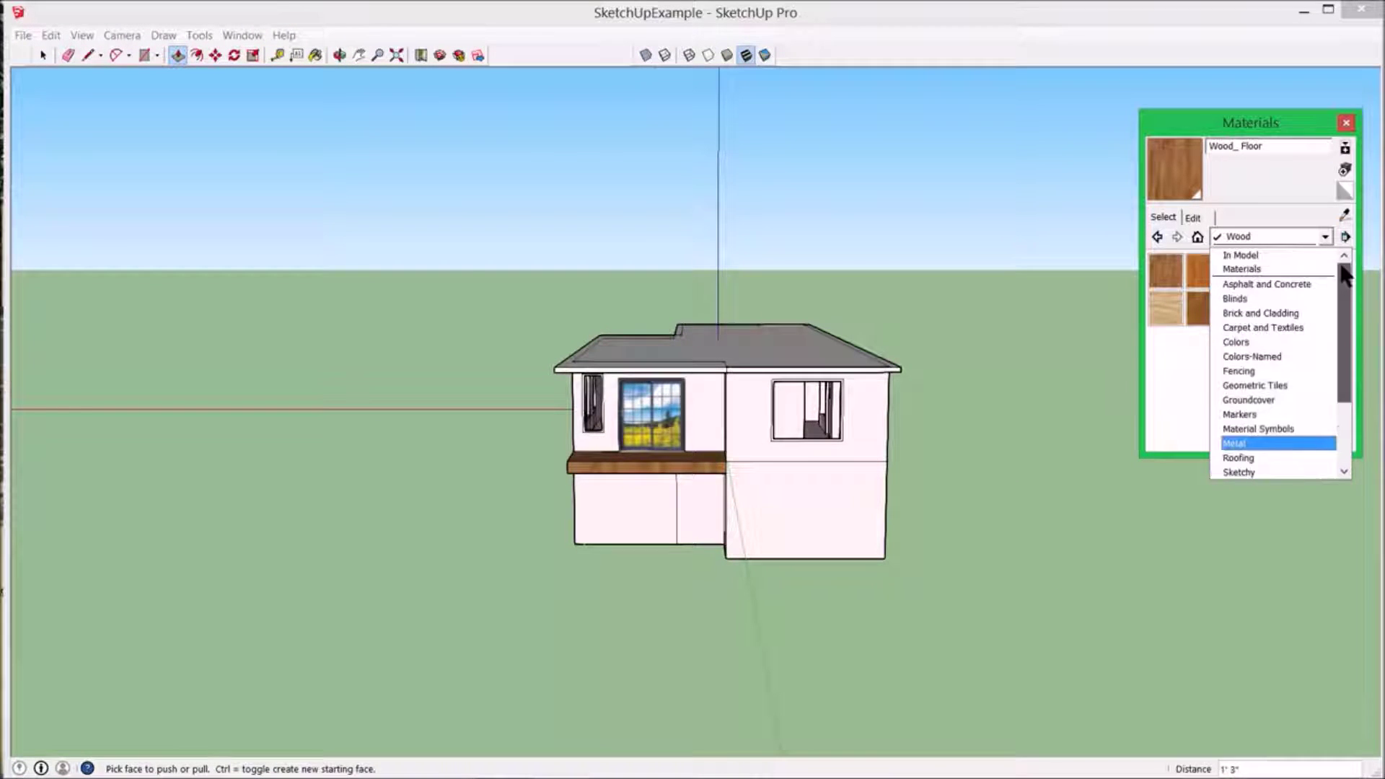
left_click(1257, 313)
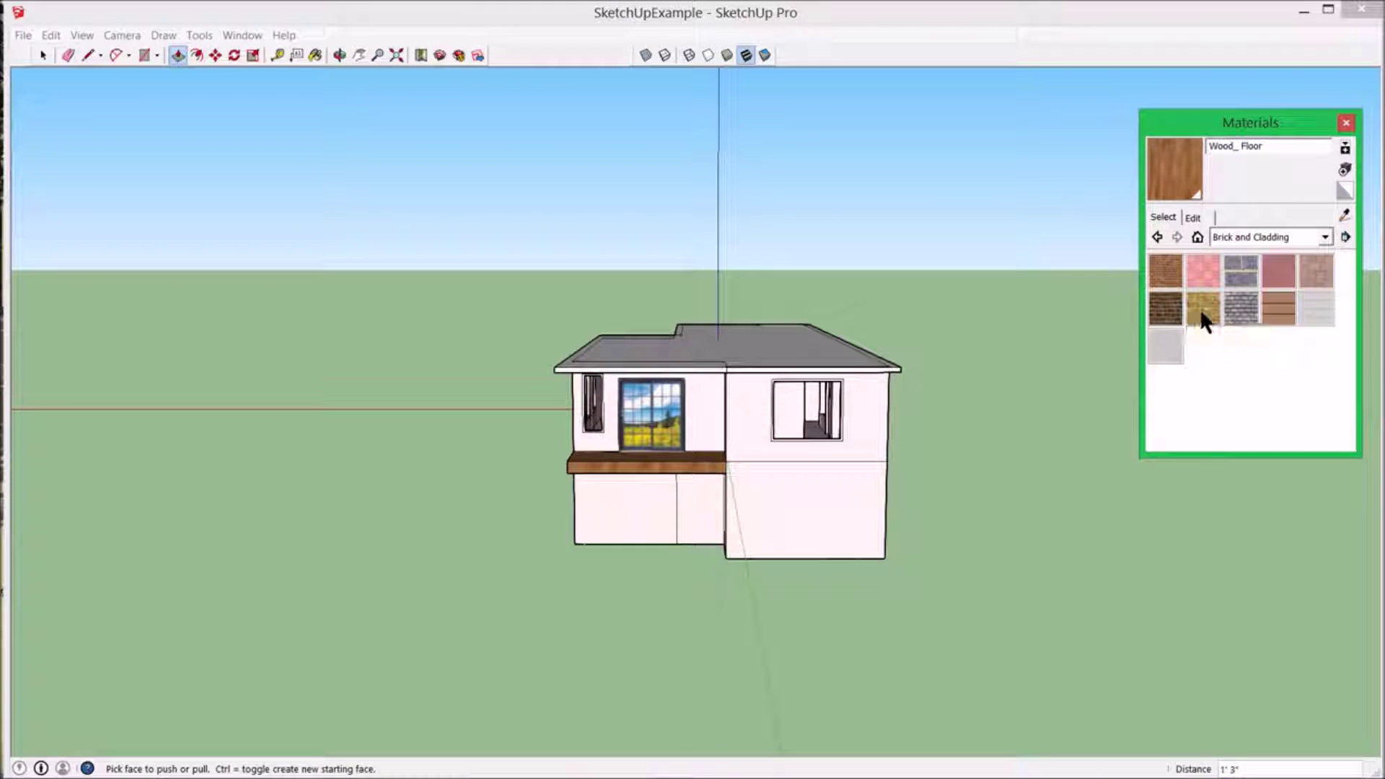
left_click(1305, 317)
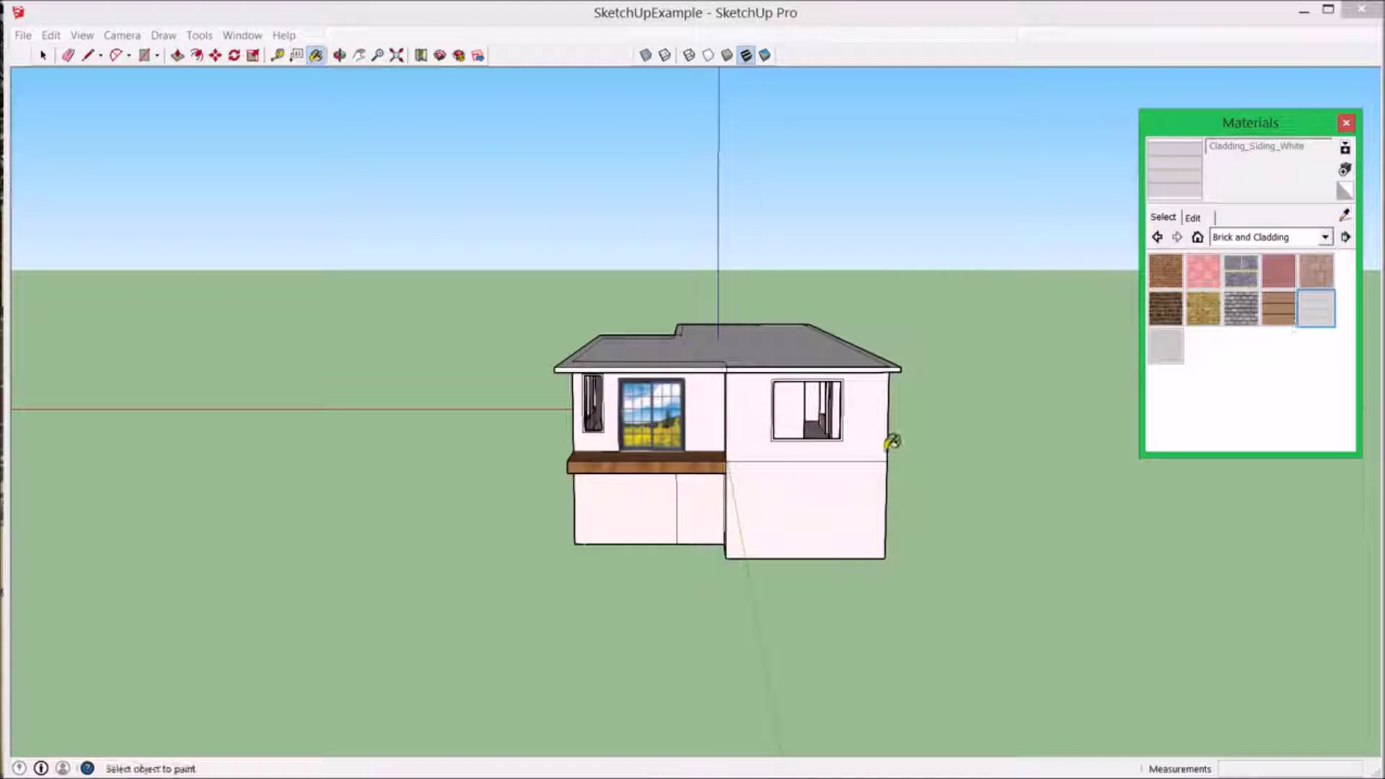
left_click(1274, 305)
left_click(879, 436)
mouse_move(879, 436)
middle_mouse_down()
mouse_move(972, 513)
mouse_move(862, 420)
middle_mouse_up()
left_click(862, 420)
left_click(851, 501)
left_click(819, 501)
left_click(775, 506)
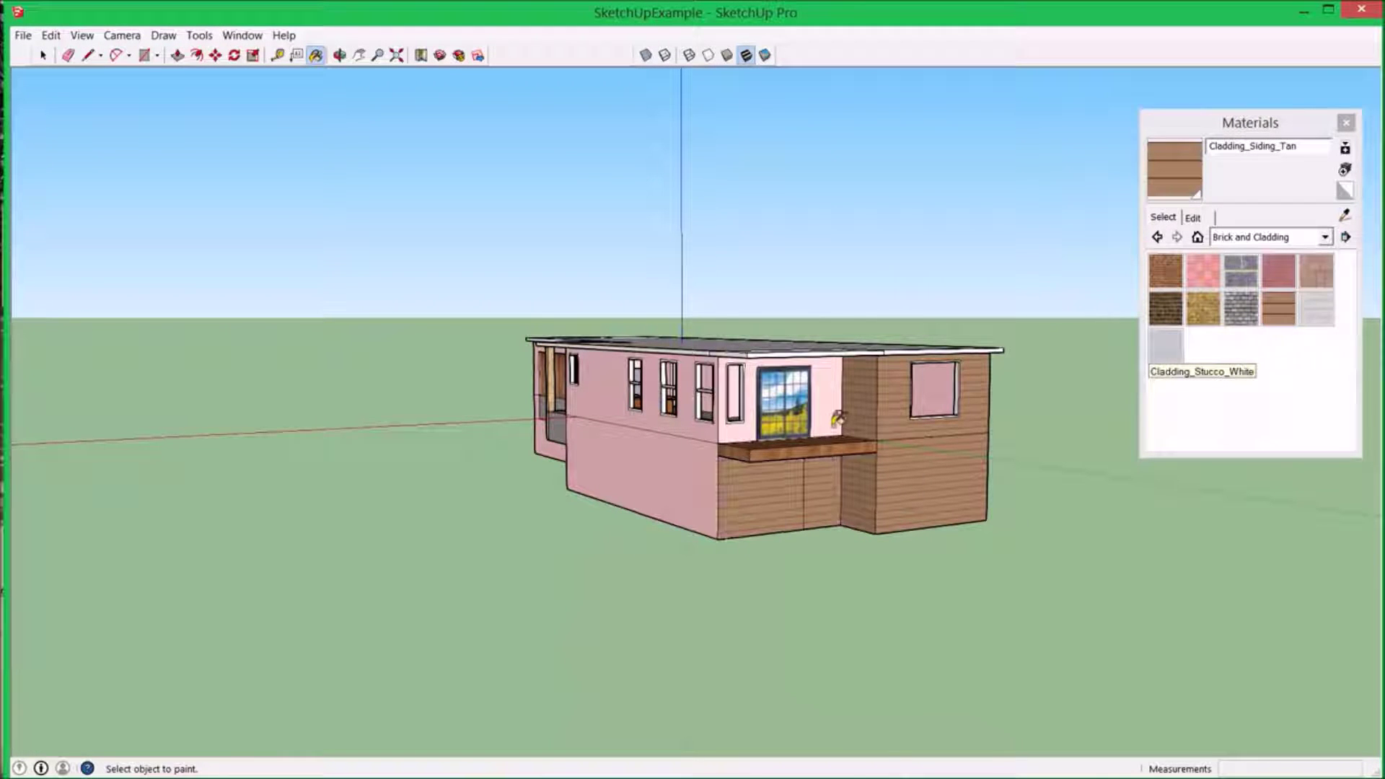
- Paint the upper walls and the long side's upper and lower walls with tan siding
left_click(836, 418)
left_click(667, 483)
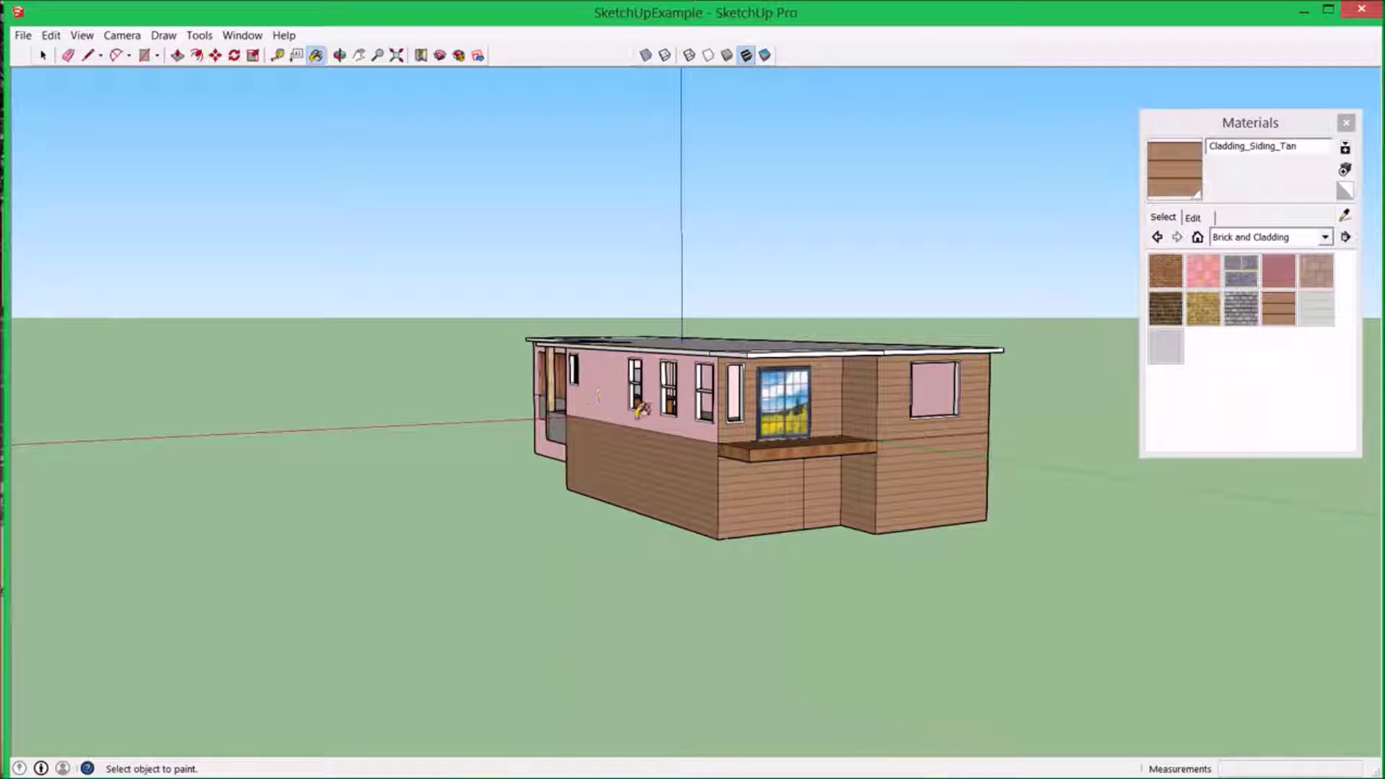
left_click(641, 409)
middle_click_drag(640, 409, 644, 416)
left_click(728, 414)
left_click(726, 454)
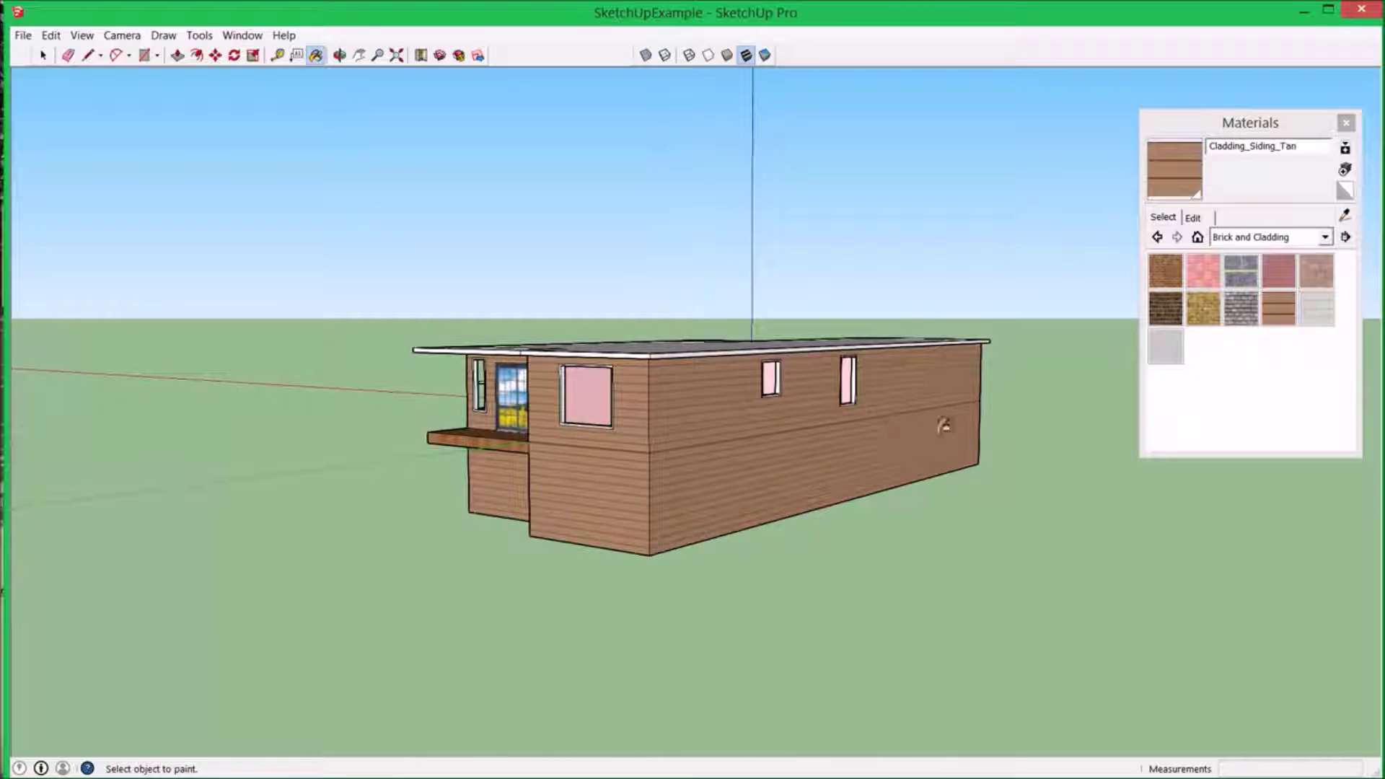
middle_click_drag(942, 425, 755, 441)
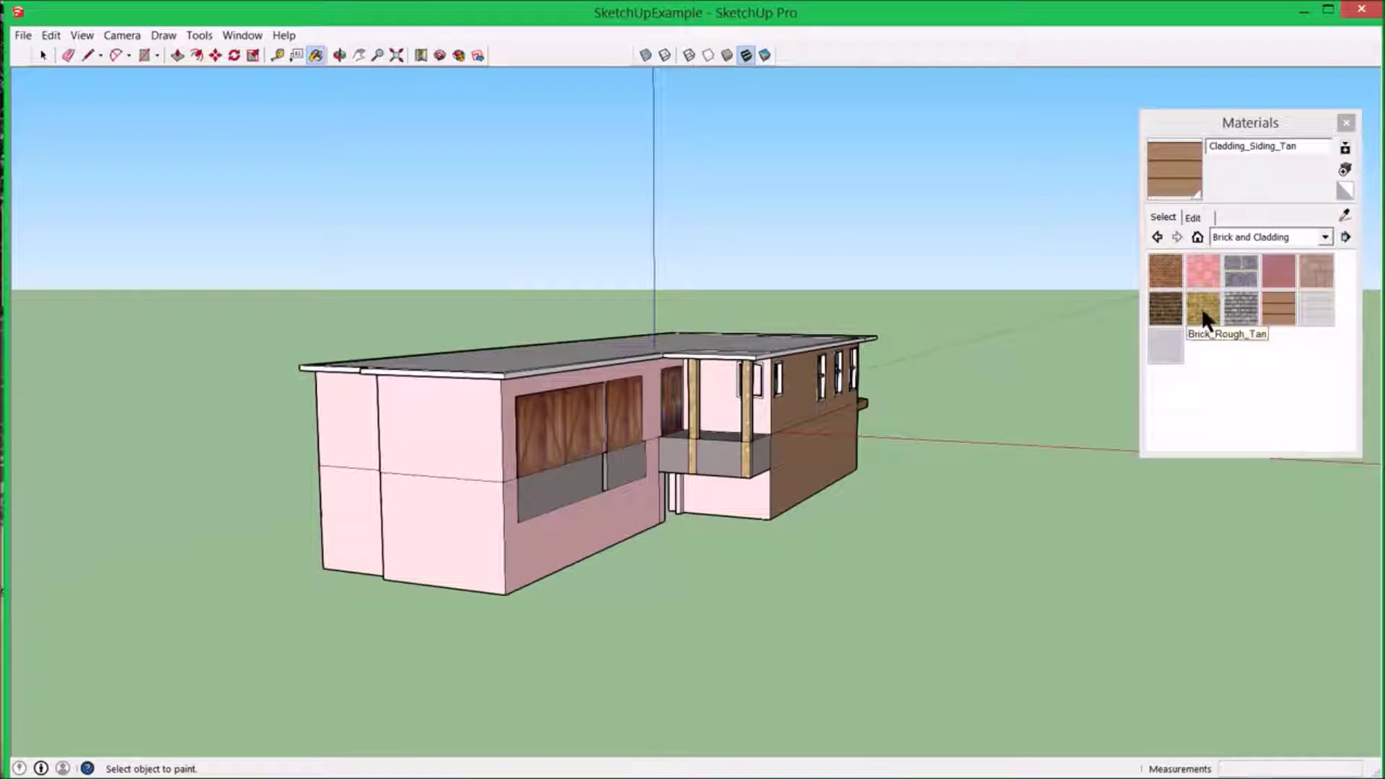
mouse_move(945, 411)
middle_mouse_down()
mouse_move(210, 411)
mouse_move(905, 468)
mouse_move(970, 453)
middle_mouse_up()
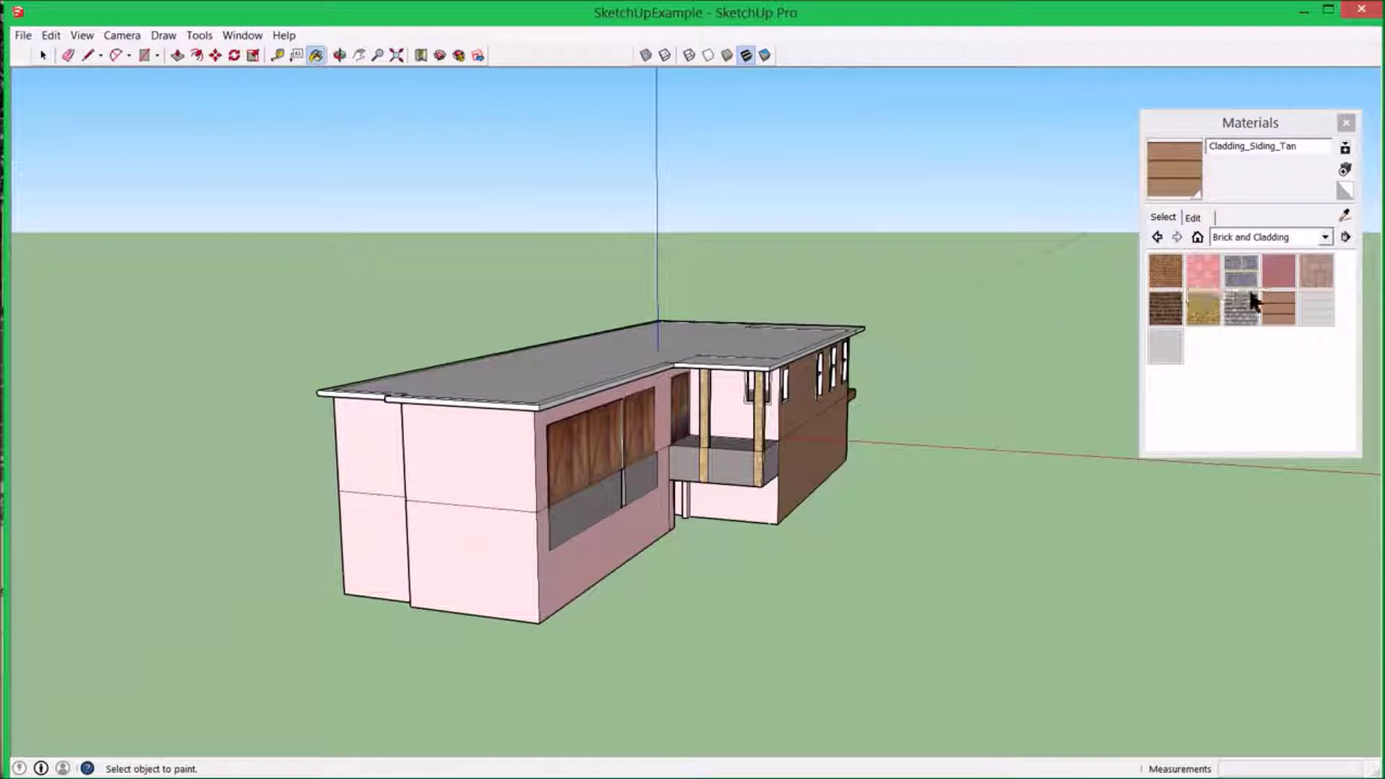
- Paint the porch, side and front wall faces with red Stone_Flagstone_Ashlar brick
left_click(1325, 236)
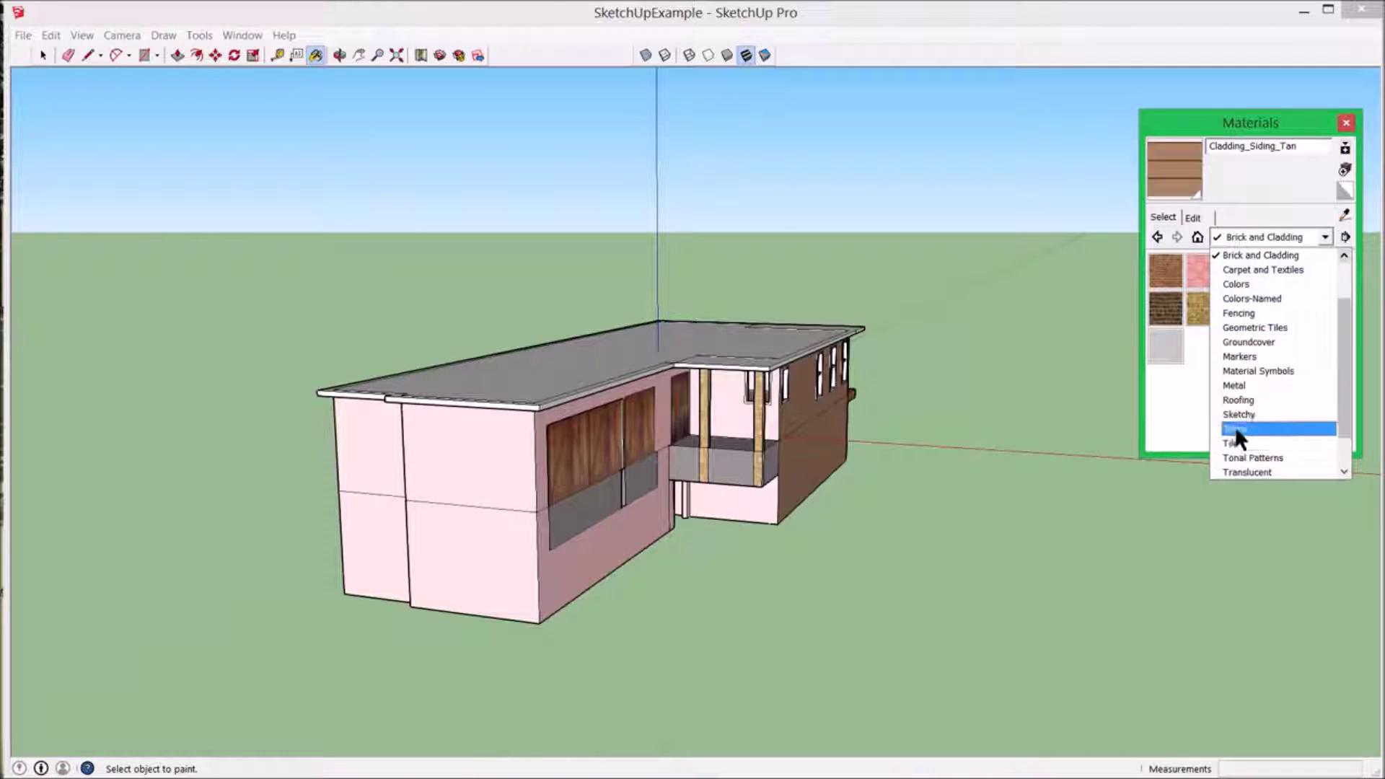
left_click(1234, 428)
left_click(1280, 309)
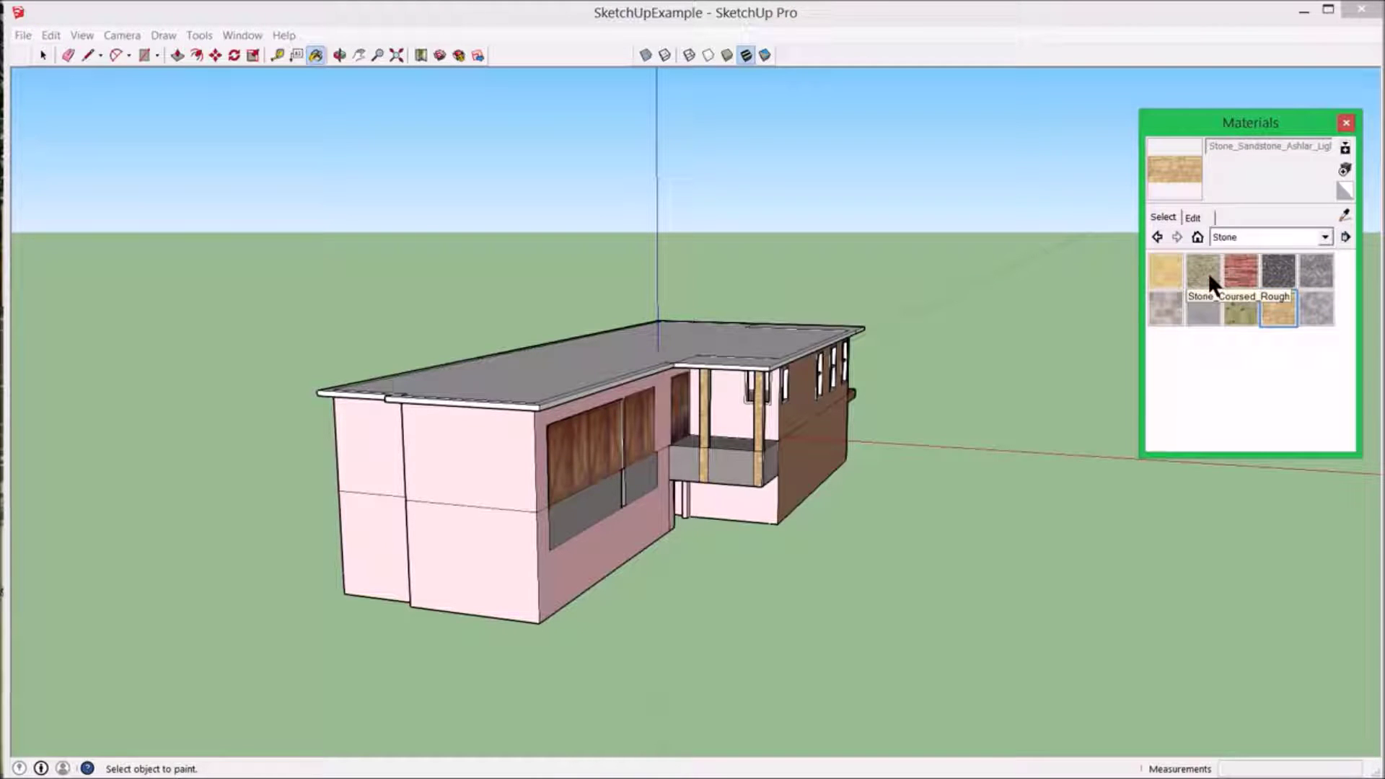
left_click(1237, 272)
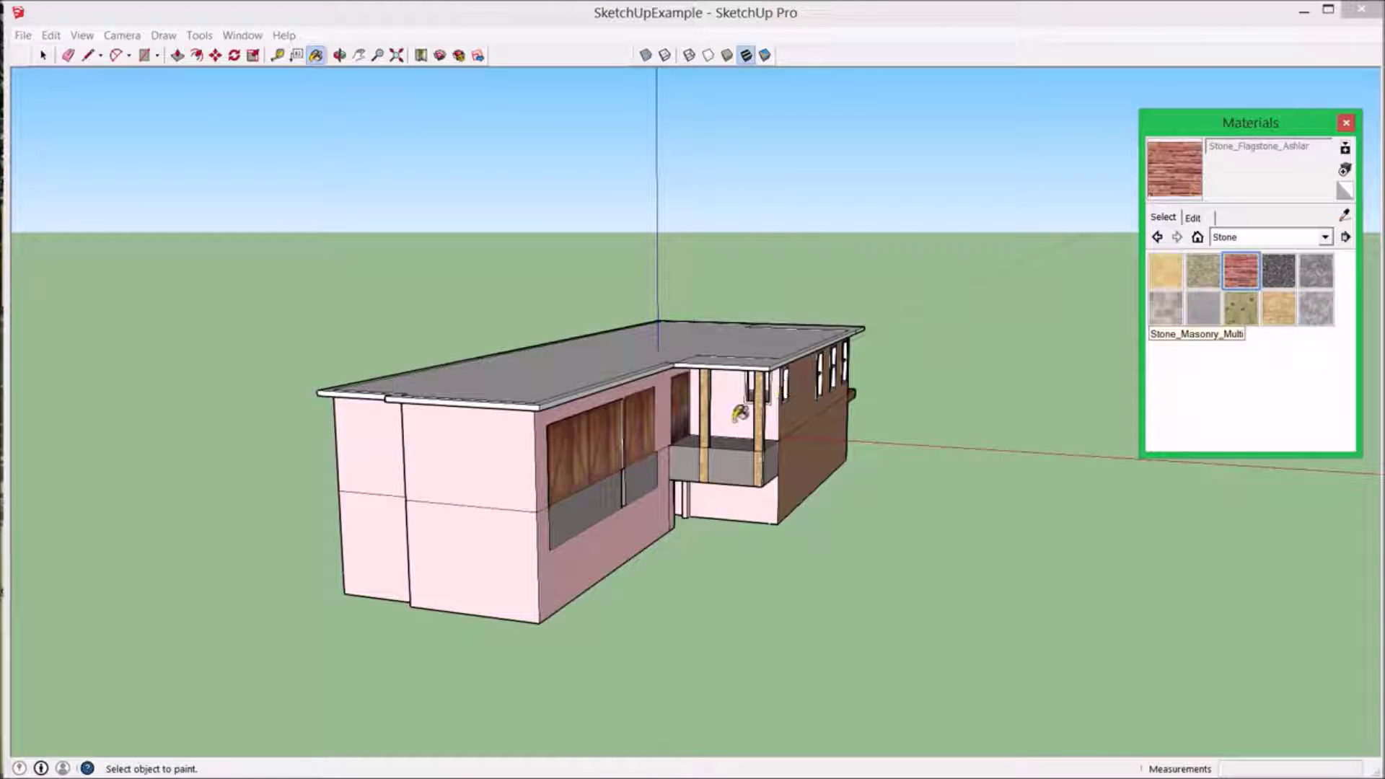
left_click(714, 411)
left_click(654, 498)
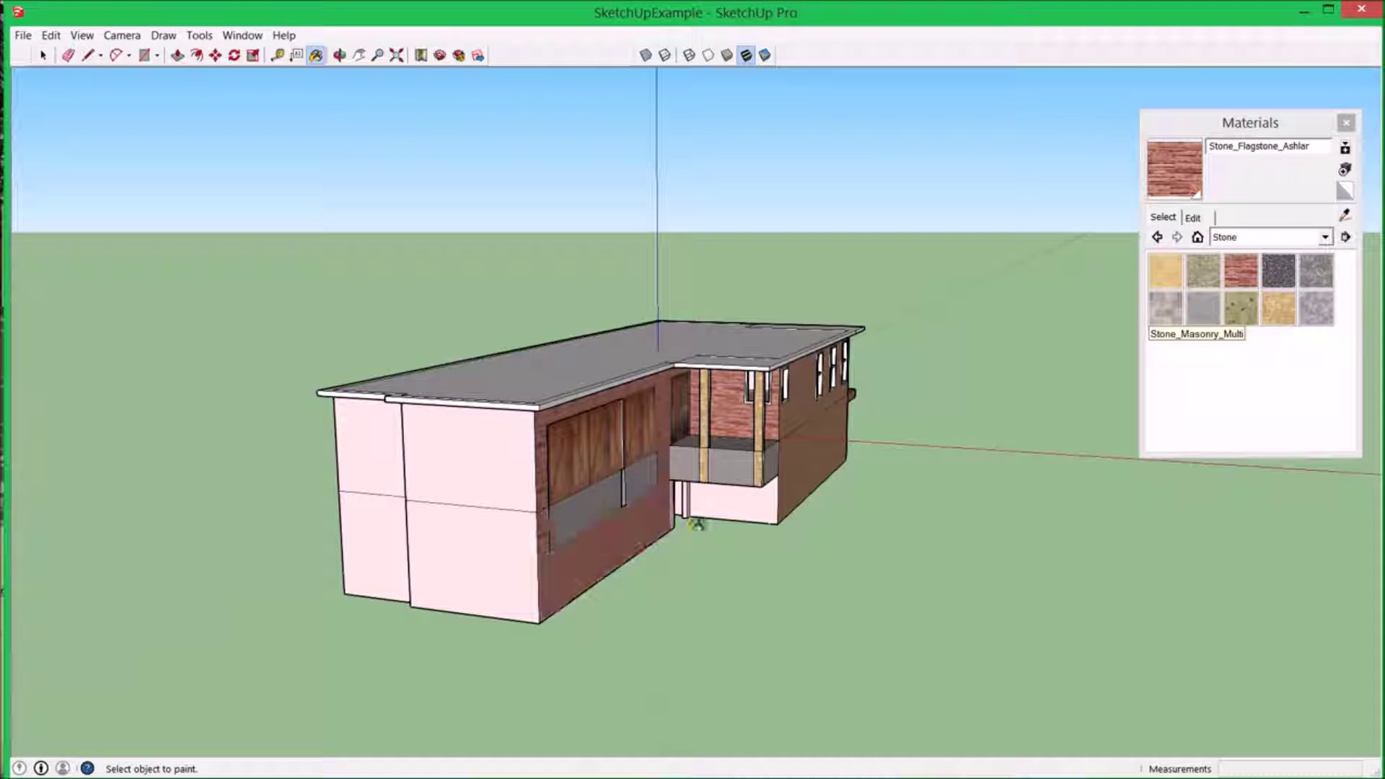
left_click(696, 516)
left_click(462, 462)
left_click(449, 541)
mouse_move(448, 541)
middle_mouse_down()
mouse_move(742, 538)
mouse_move(851, 445)
middle_mouse_up()
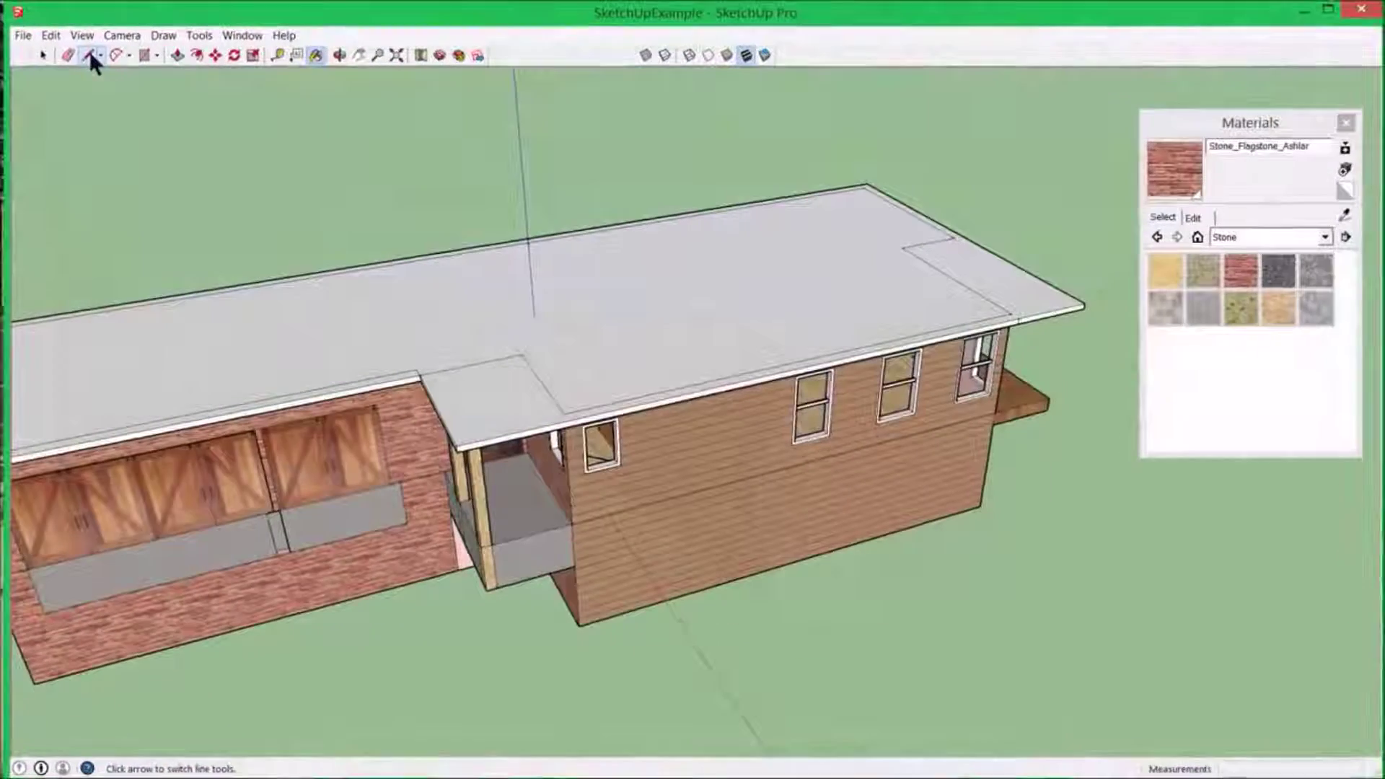
left_click(88, 54)
- Draw lines from the roof-edge midpoint up to a peak and down to the roof corners
scroll(984, 350, "up", 3)
middle_click_drag(995, 339, 692, 248)
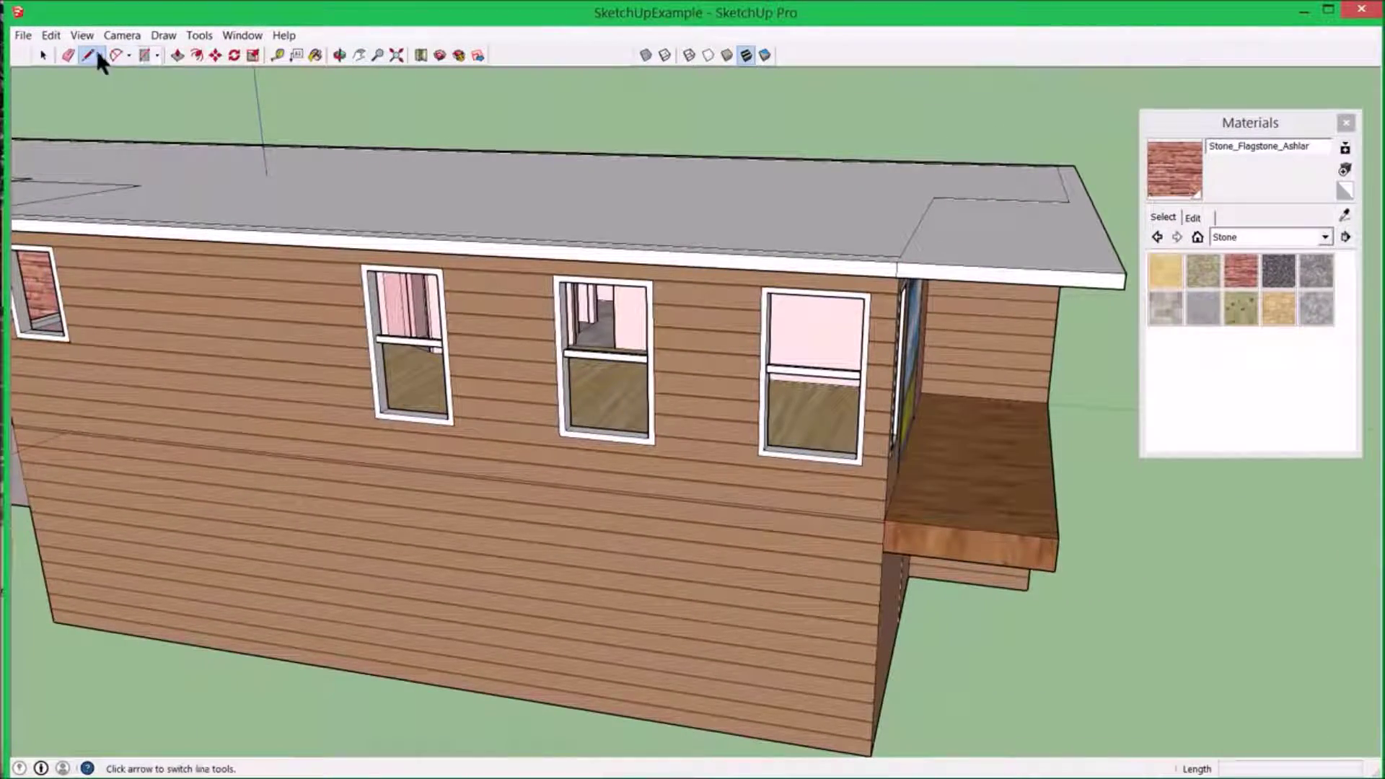
left_click(68, 54)
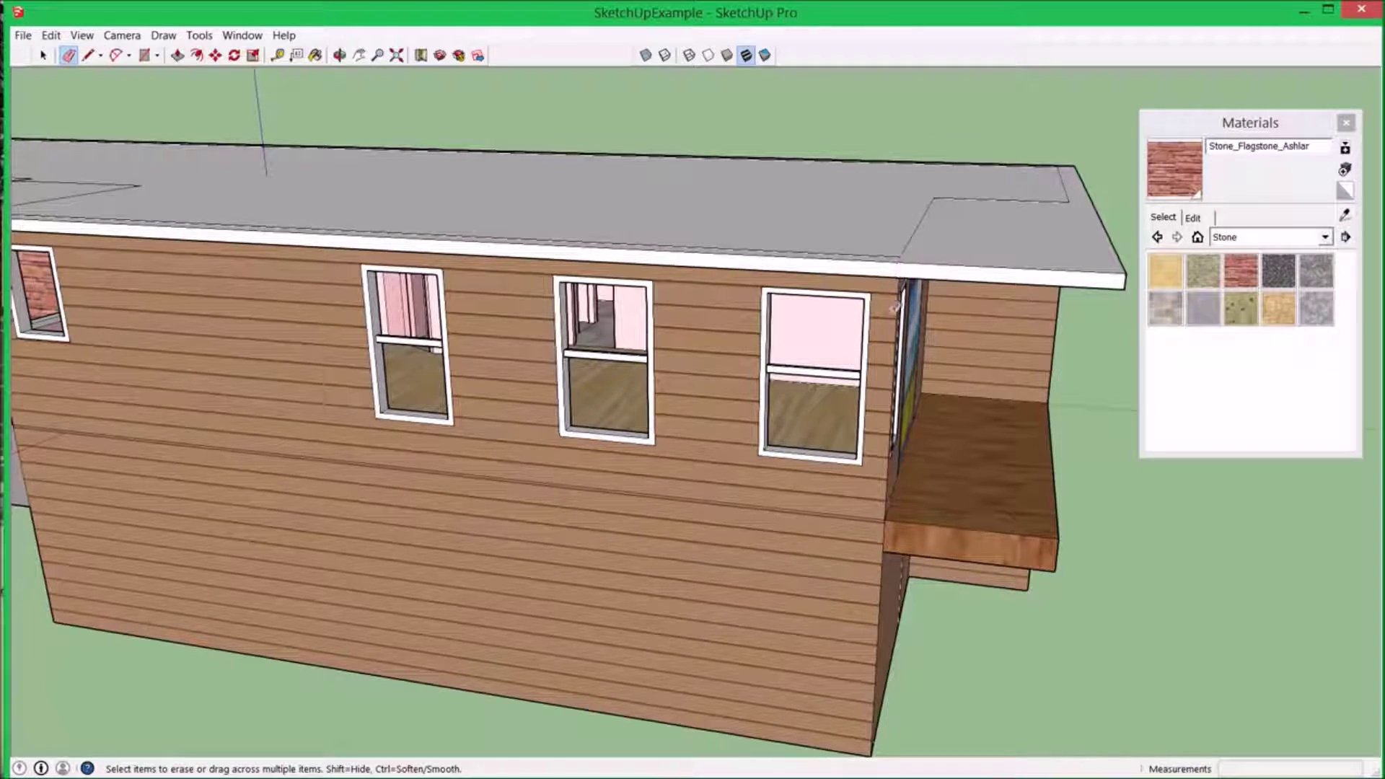
scroll(724, 354, "down", 3)
middle_click_drag(725, 353, 480, 142)
scroll(793, 400, "down", 2)
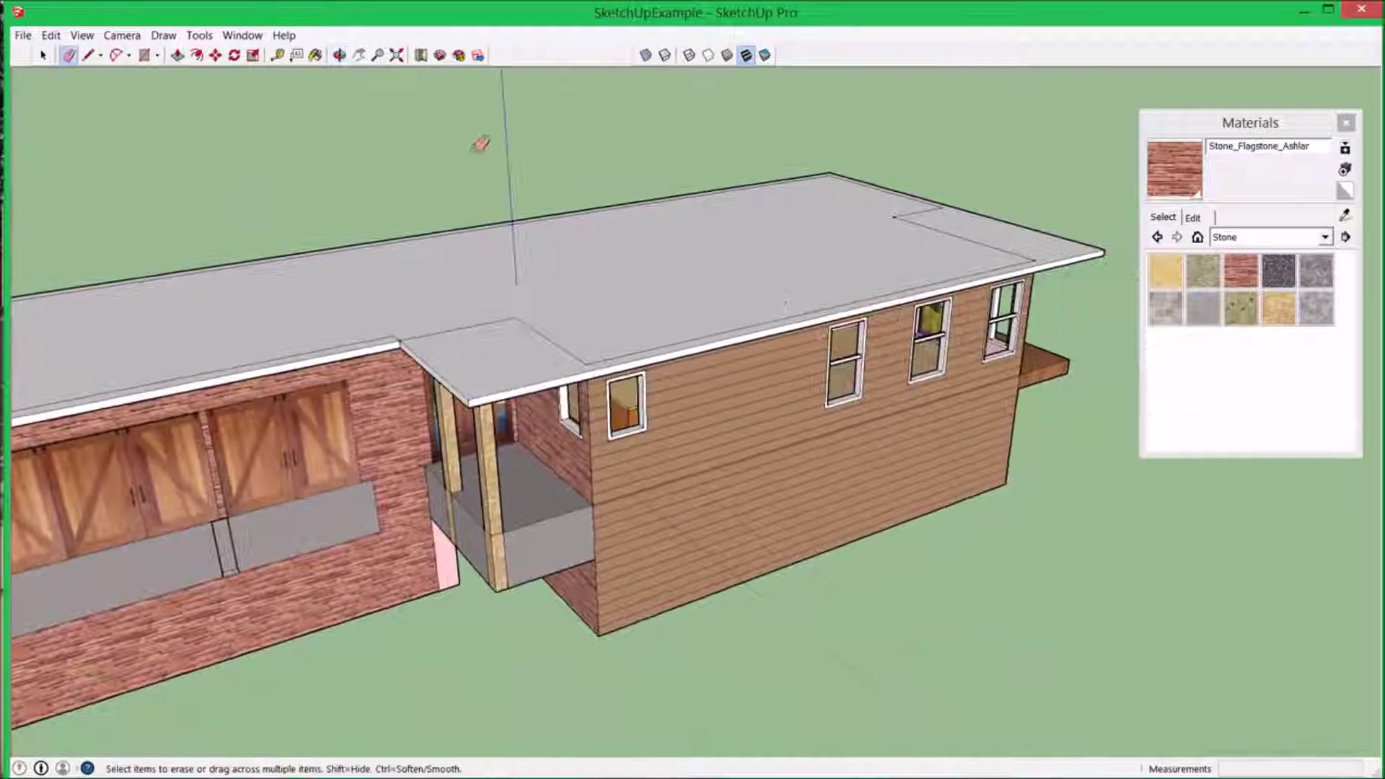
left_click(93, 58)
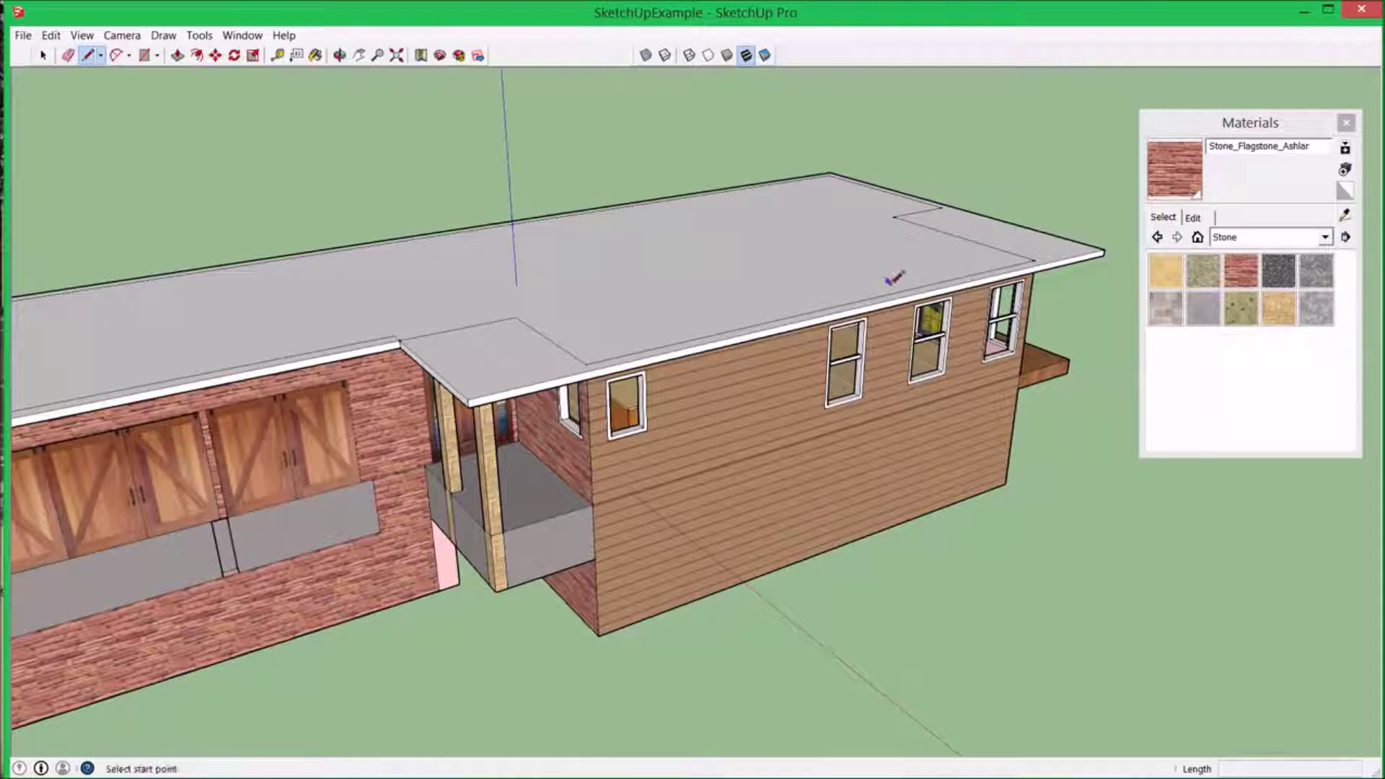
left_click(845, 310)
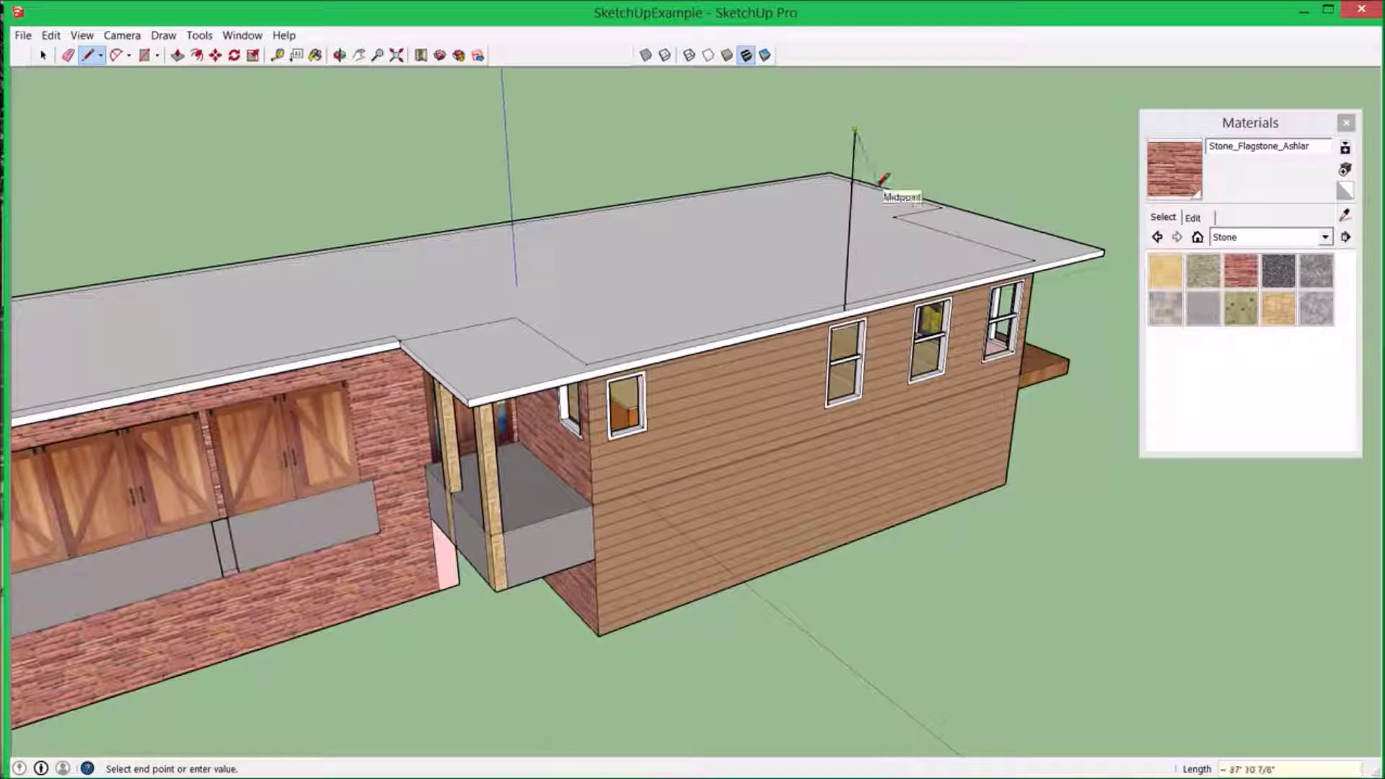
left_click(1104, 249)
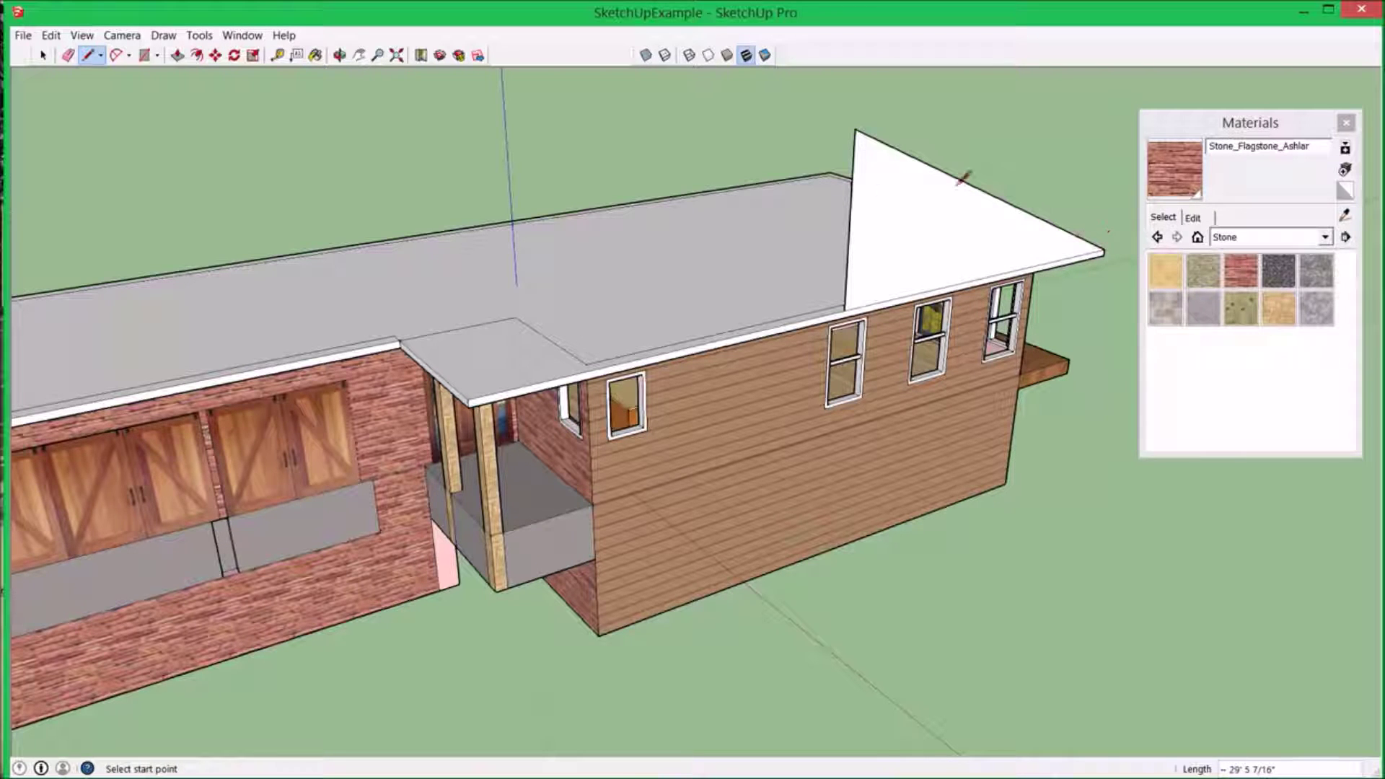
left_click(856, 131)
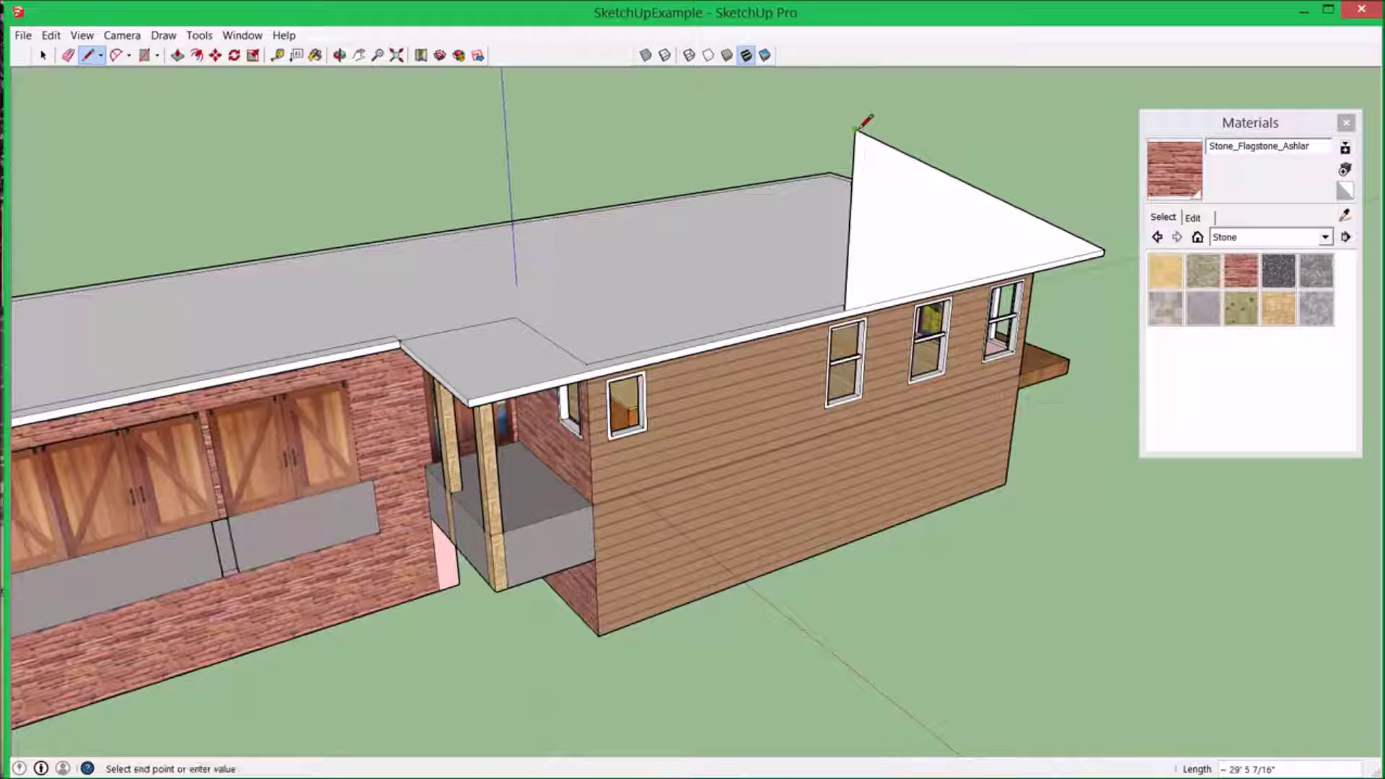
left_click(470, 398)
- Erase the vertical edge to merge the roof triangles and show the Colors-Named materials
left_click(68, 55)
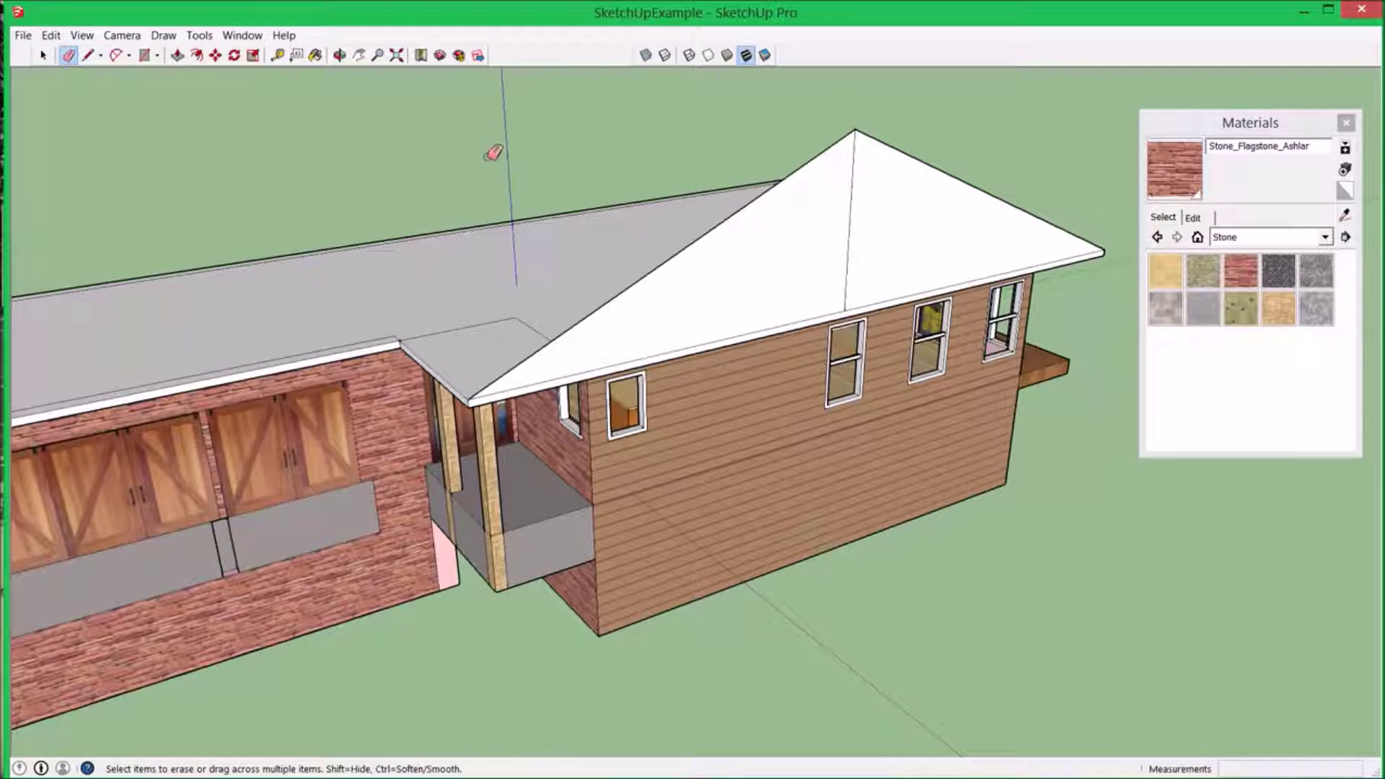
left_click(849, 248)
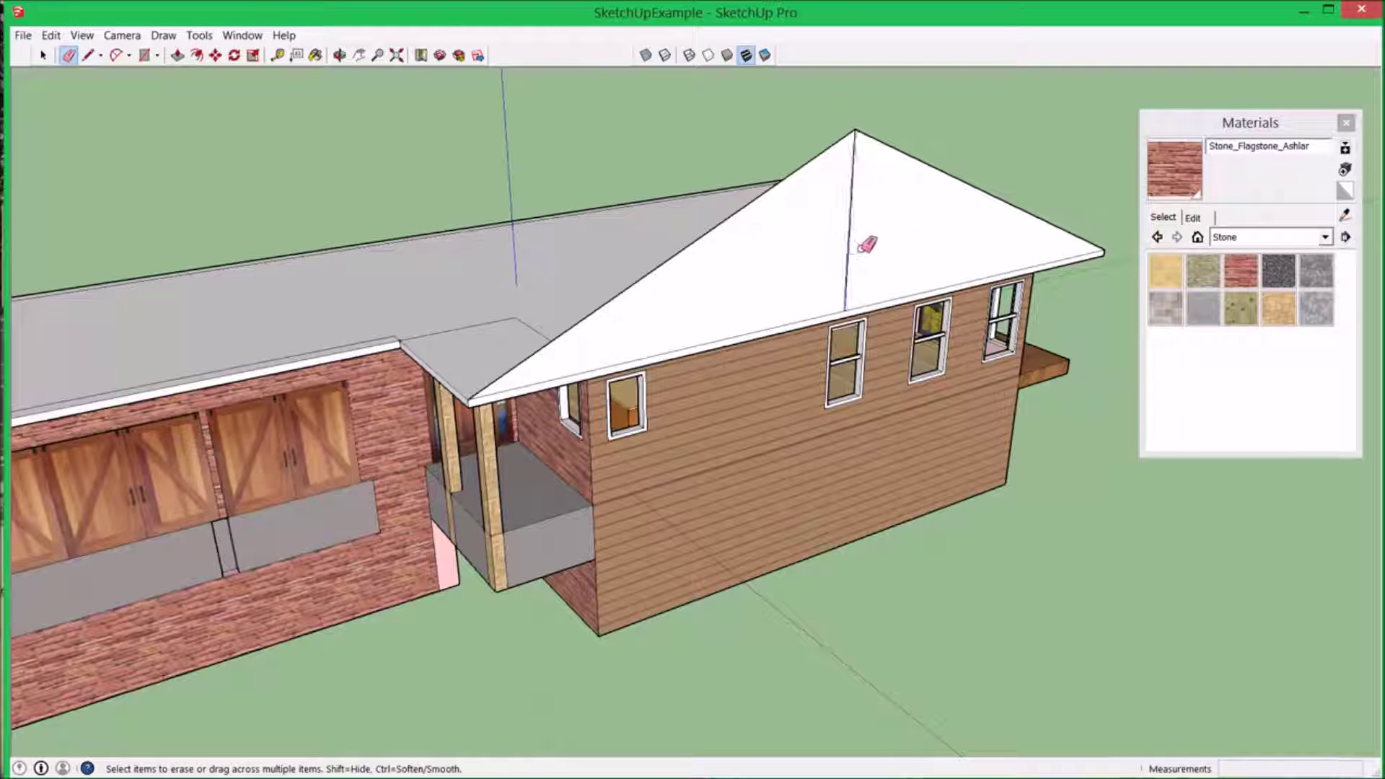
left_click(1325, 238)
left_click_drag(1339, 380, 1340, 339)
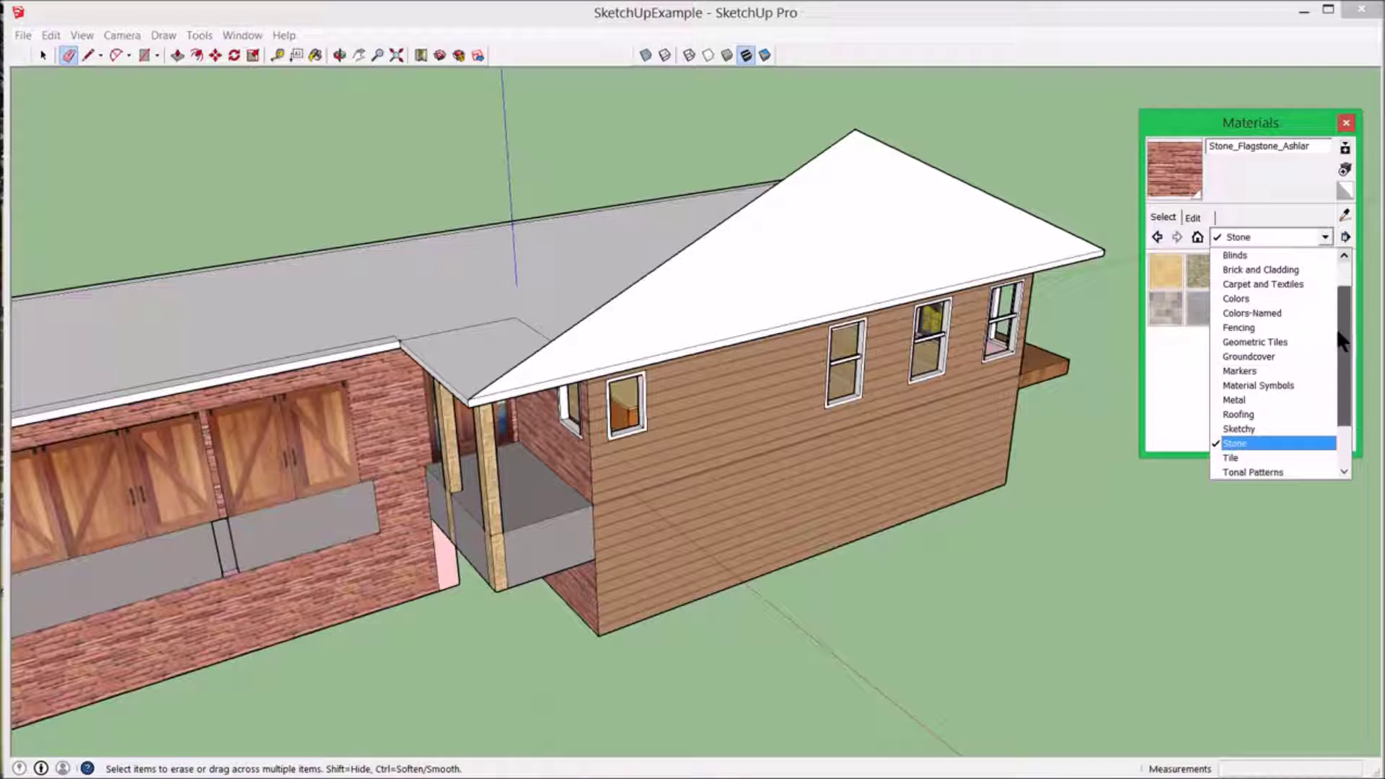
left_click(1255, 311)
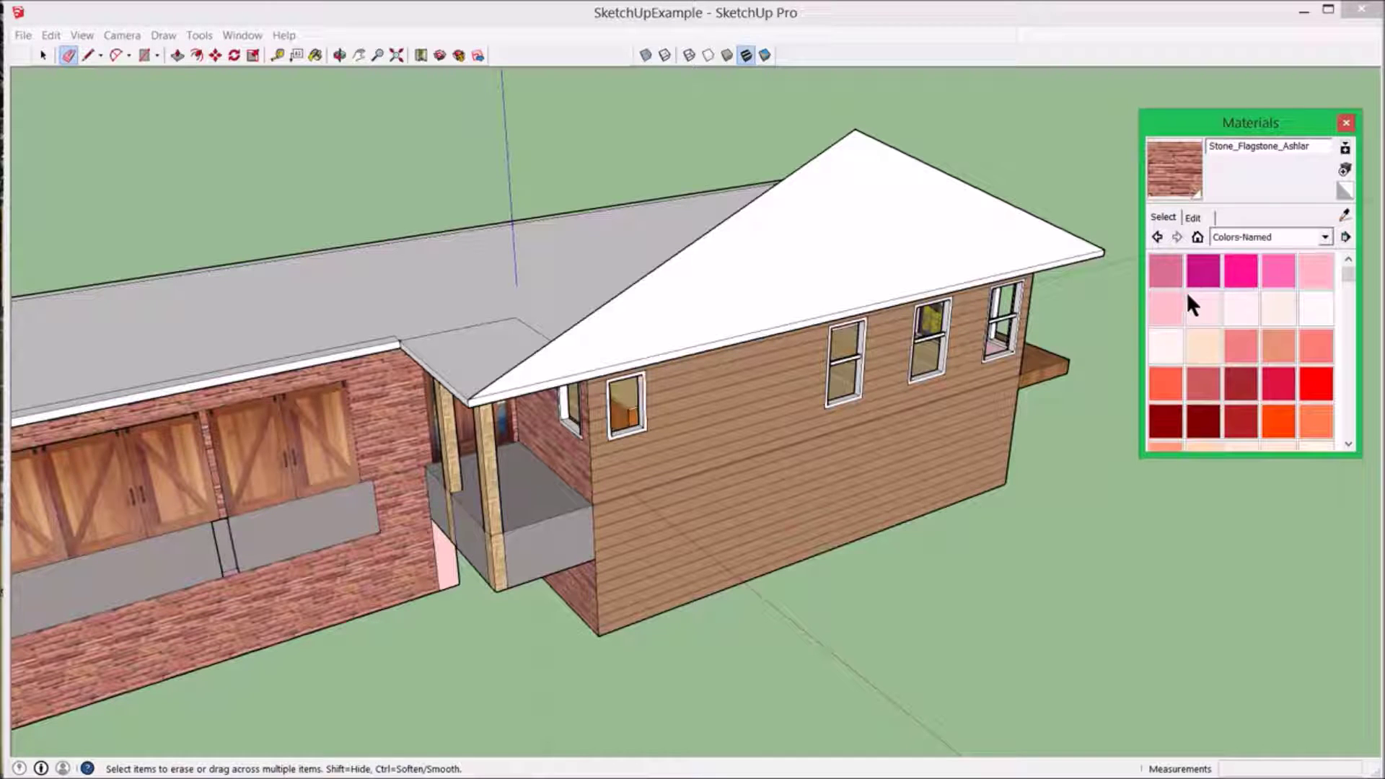
scroll(1186, 291, "up", 1)
- With white Color_000 picked, push the sloped roof face out over the garage wing
left_click(1165, 271)
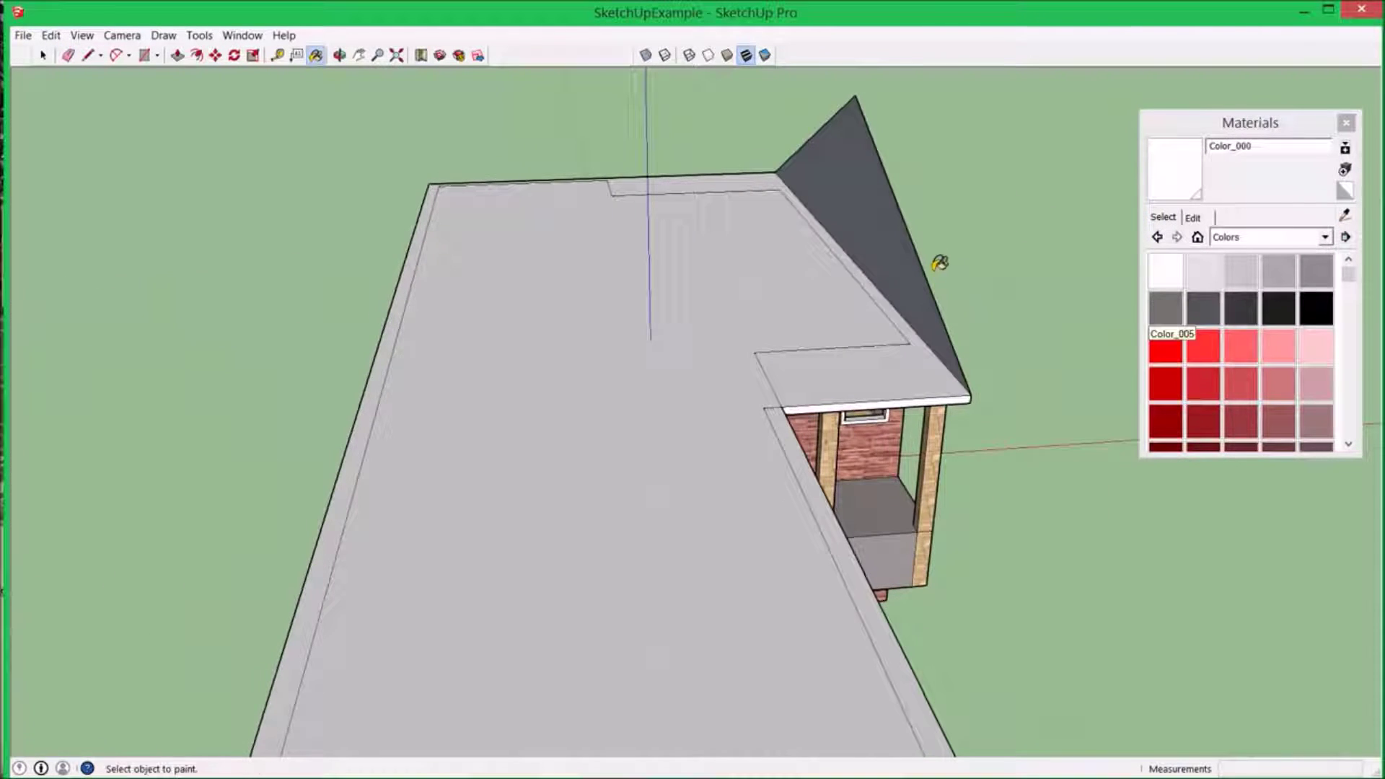
middle_click_drag(939, 263, 865, 296)
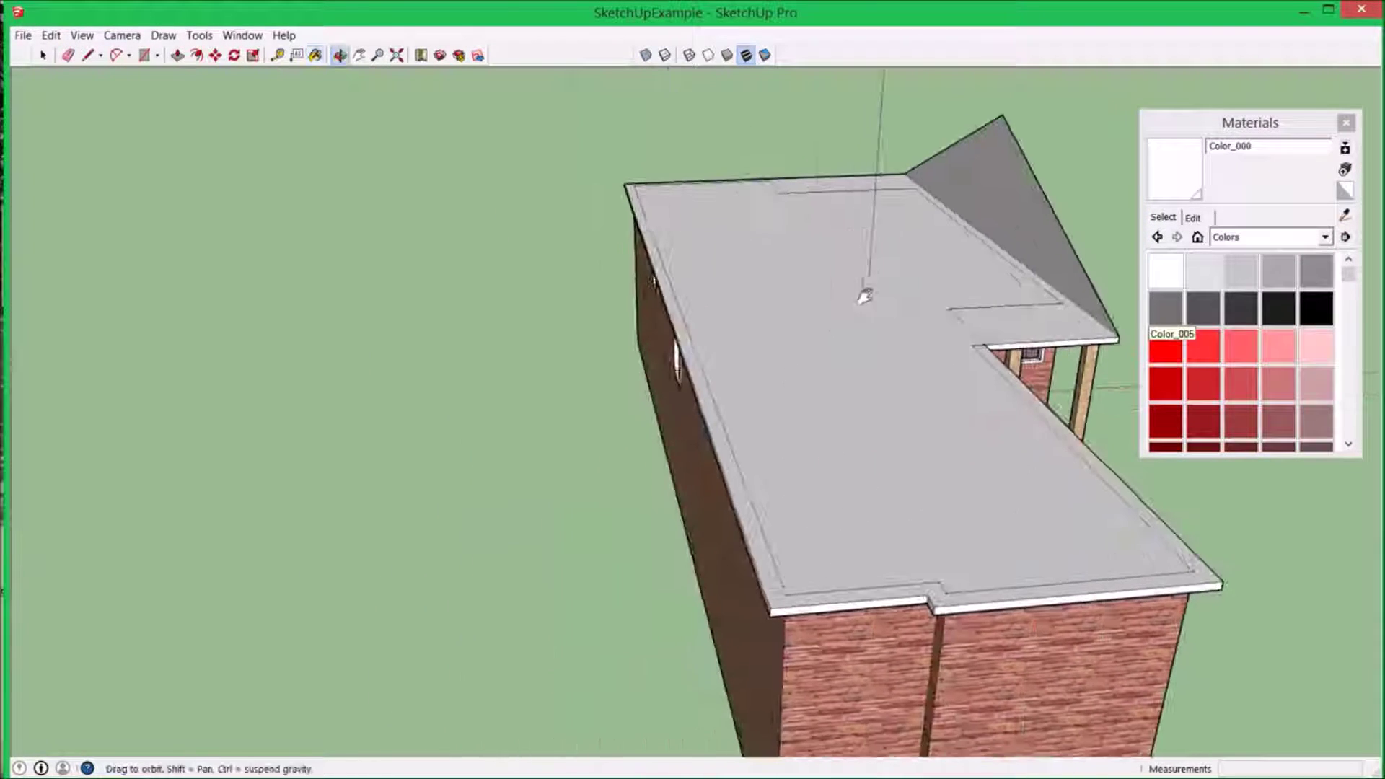
left_click(177, 55)
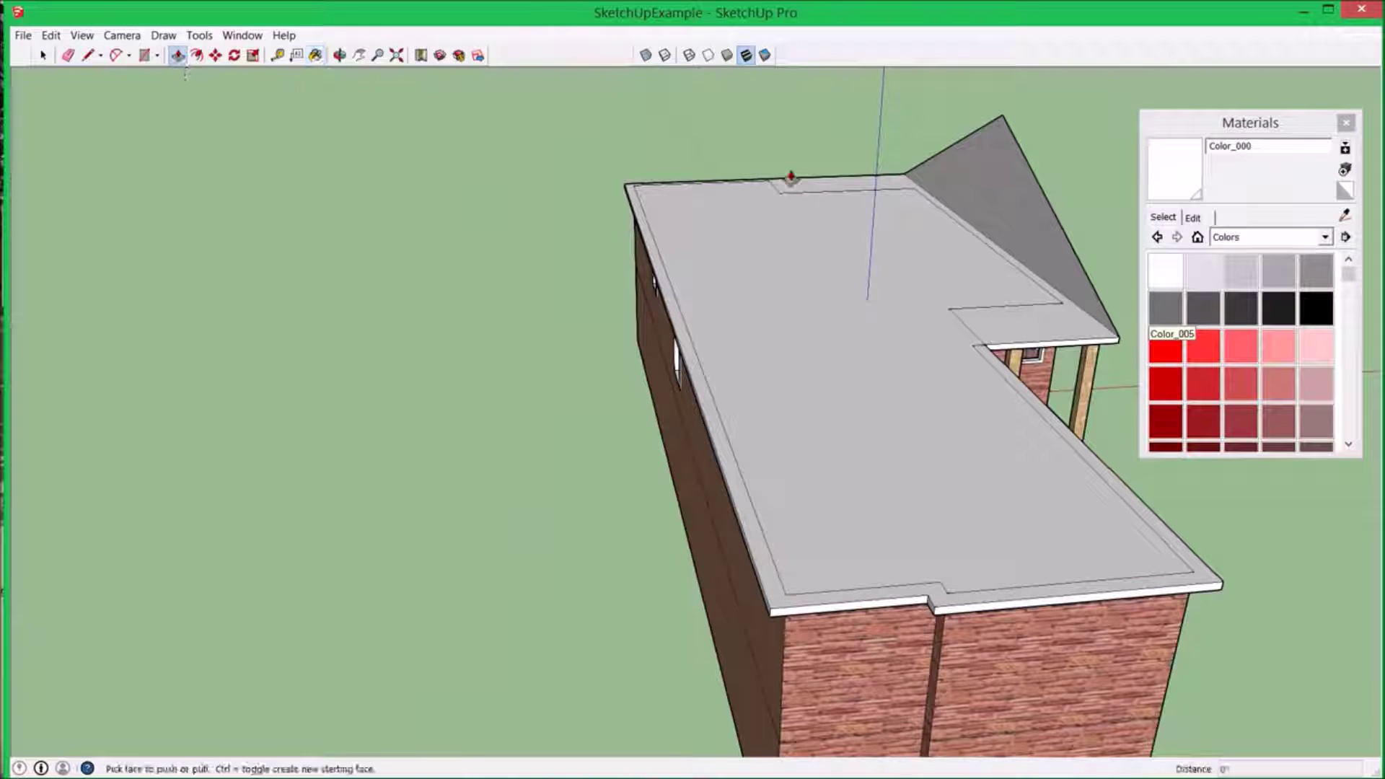
left_click_drag(993, 210, 775, 418)
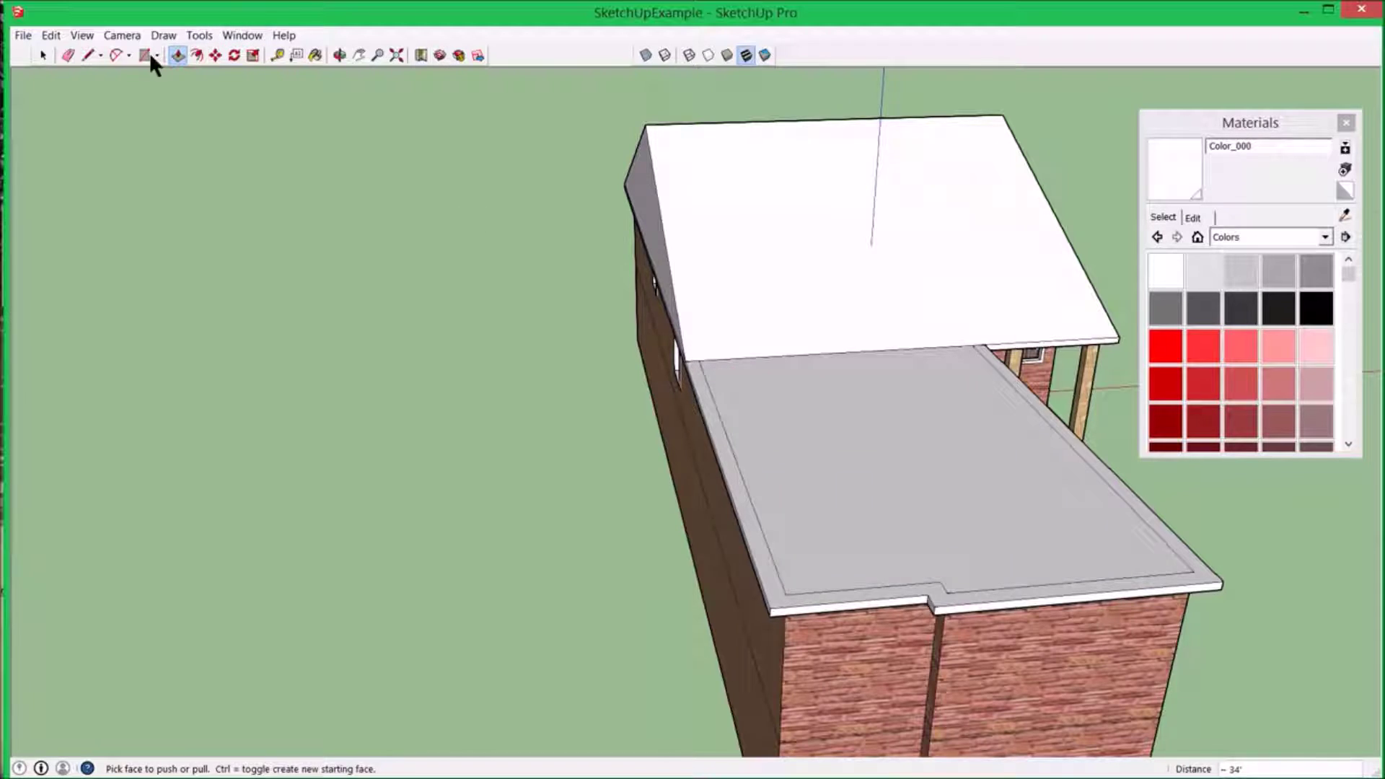
middle_click_drag(432, 231, 791, 482)
- Erase the roof's inner front and left edge lines
key("l")
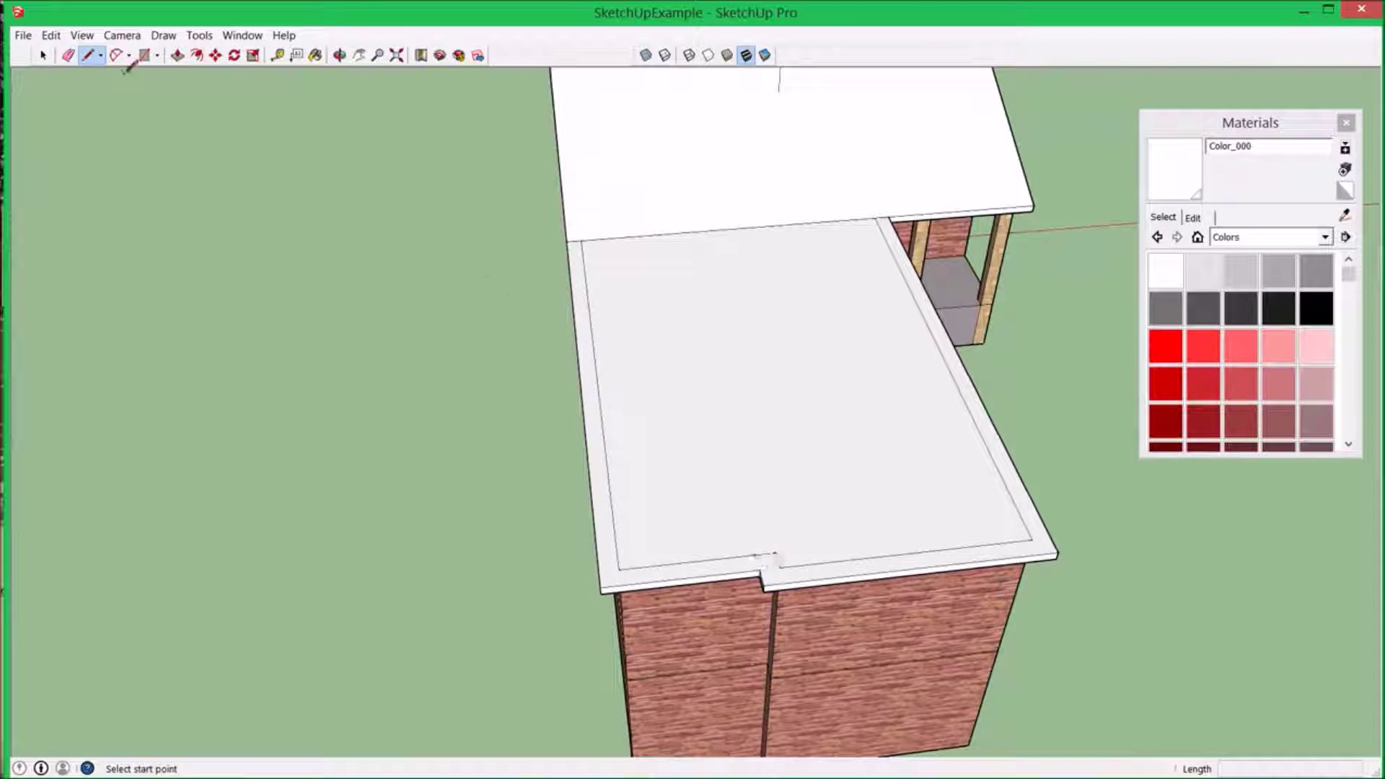
left_click(68, 55)
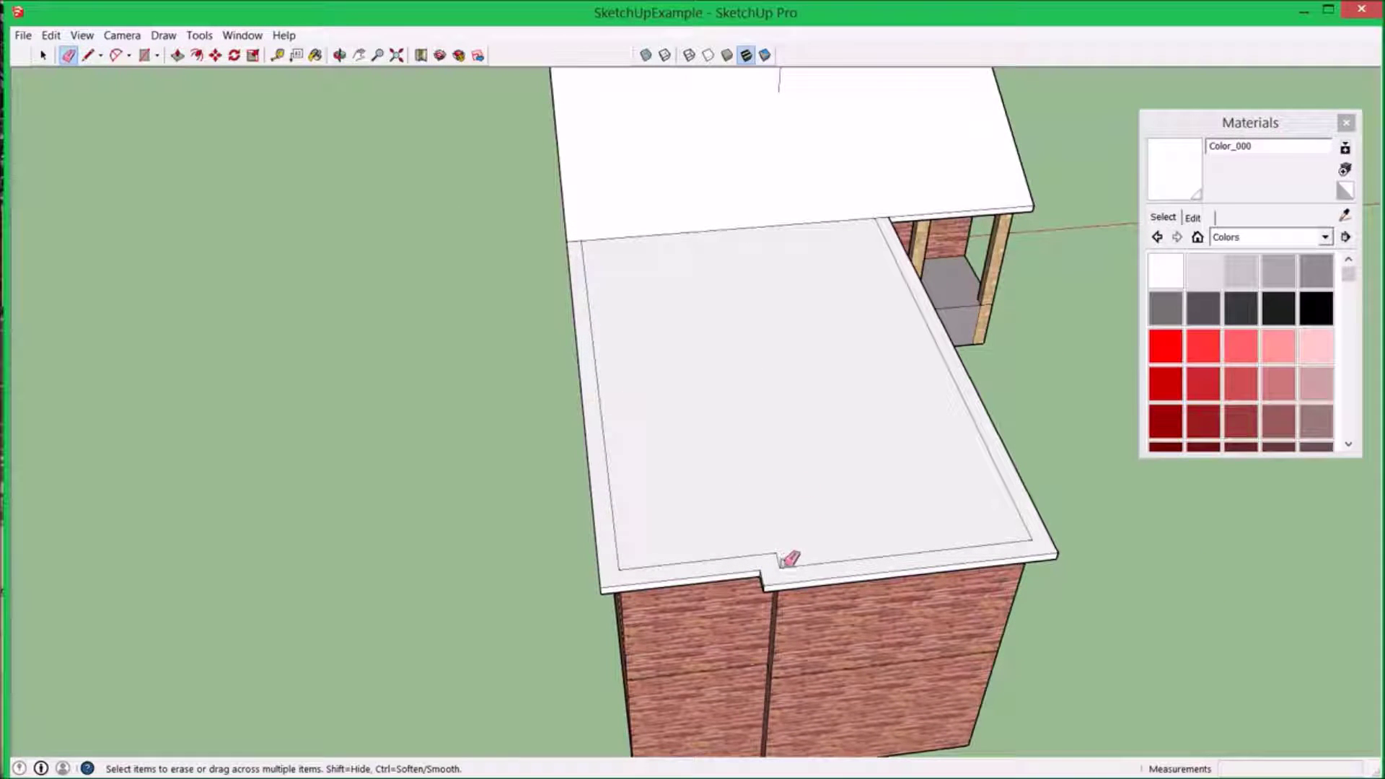
mouse_move(784, 535)
left_mouse_down()
mouse_move(781, 573)
mouse_move(1031, 532)
left_mouse_up()
left_click(617, 535)
- Draw a front-edge line and two sloped edges outlining a triangular gable where the roofs meet
key("l")
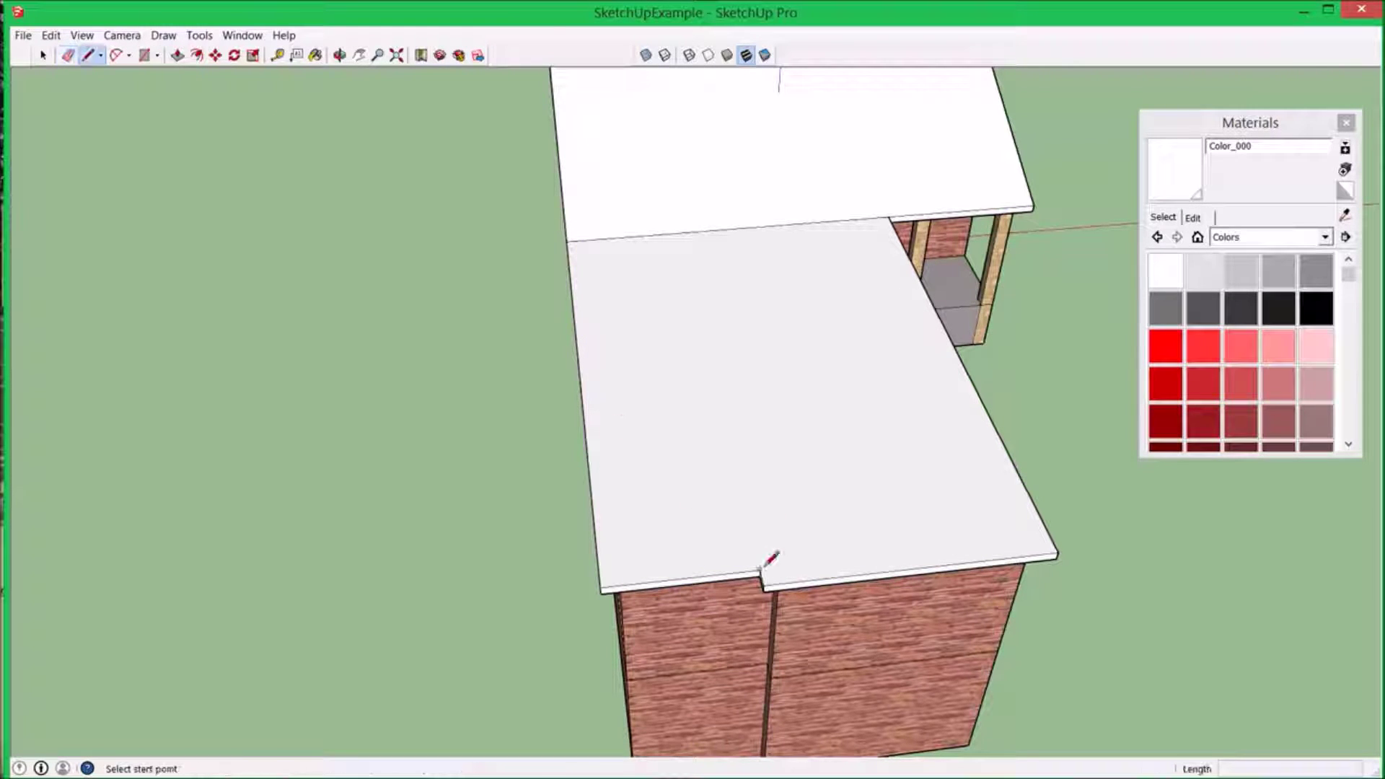
left_click(759, 570)
left_click(1050, 537)
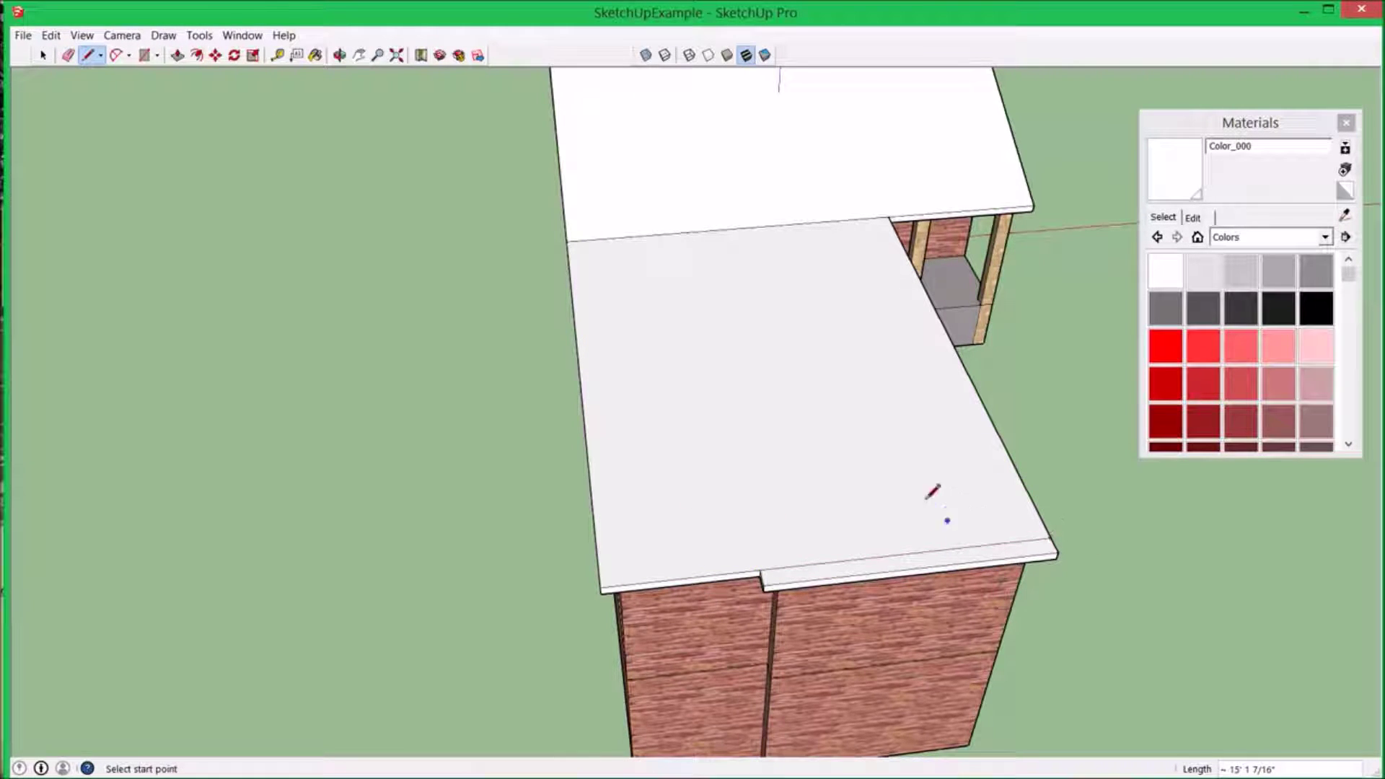
middle_click_drag(565, 216, 714, 284)
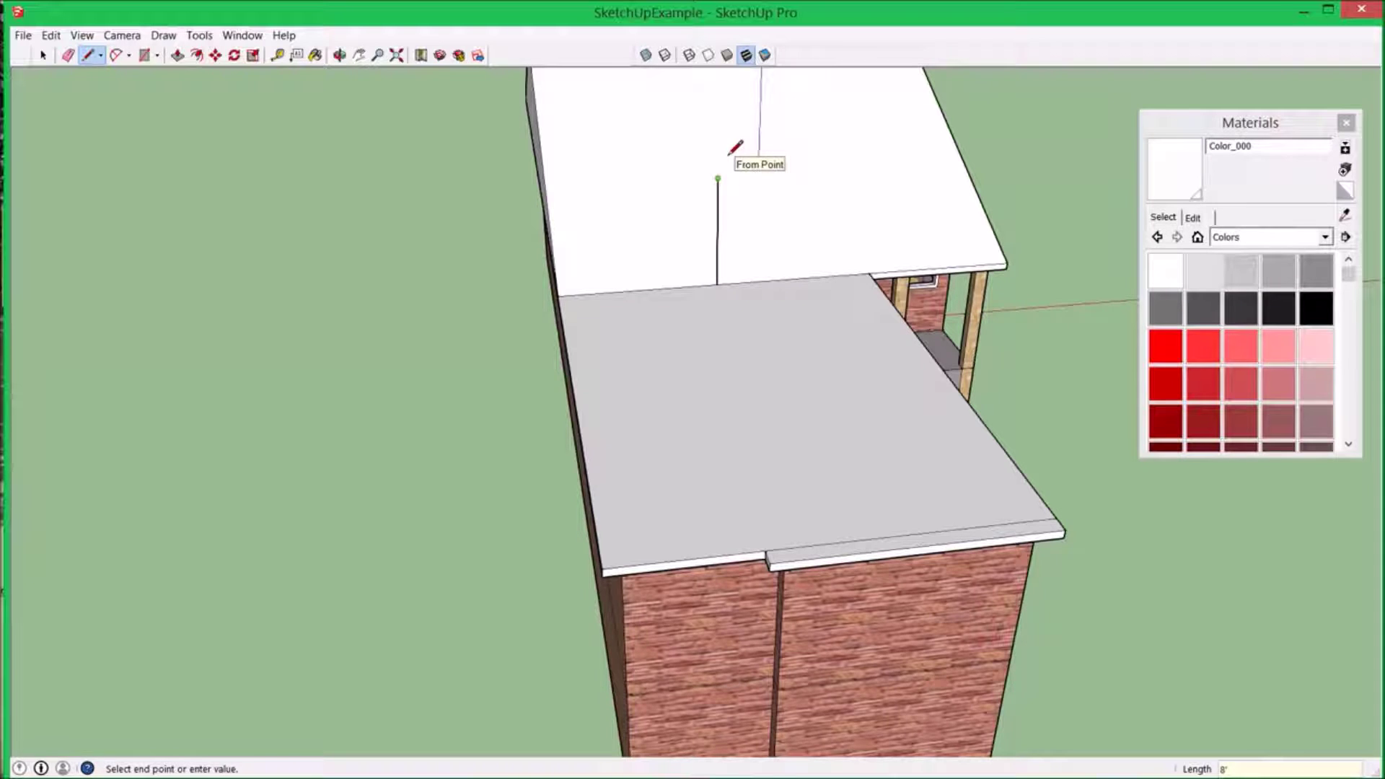
left_click(869, 275)
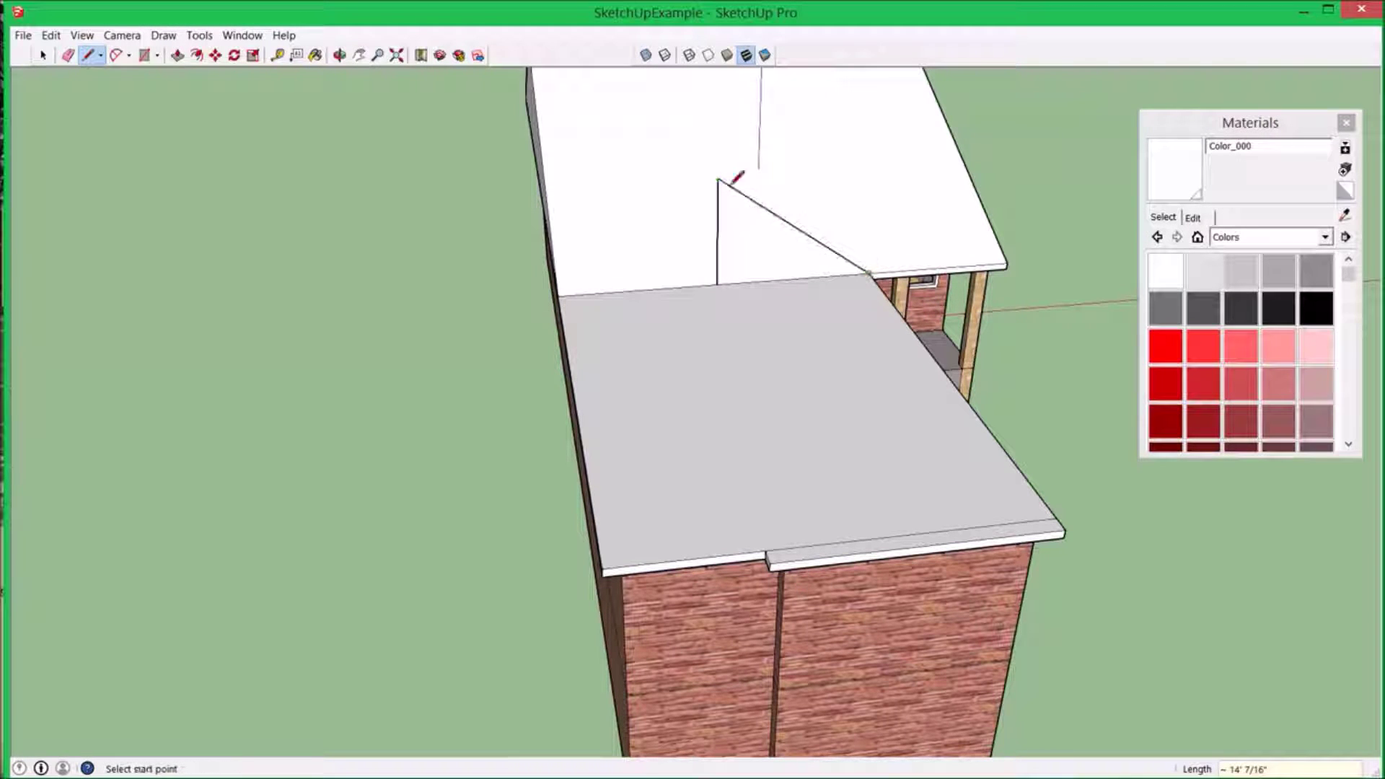
left_click(559, 295)
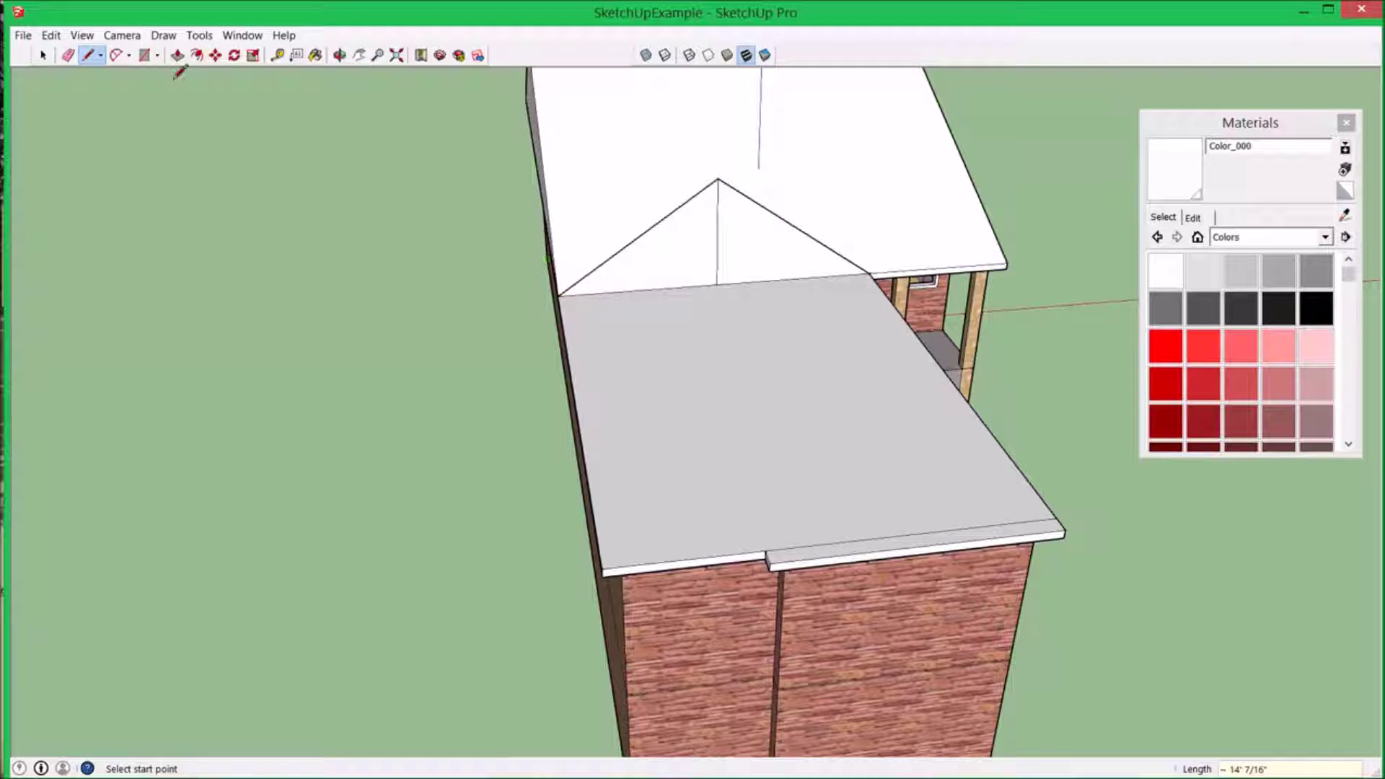
left_click(68, 55)
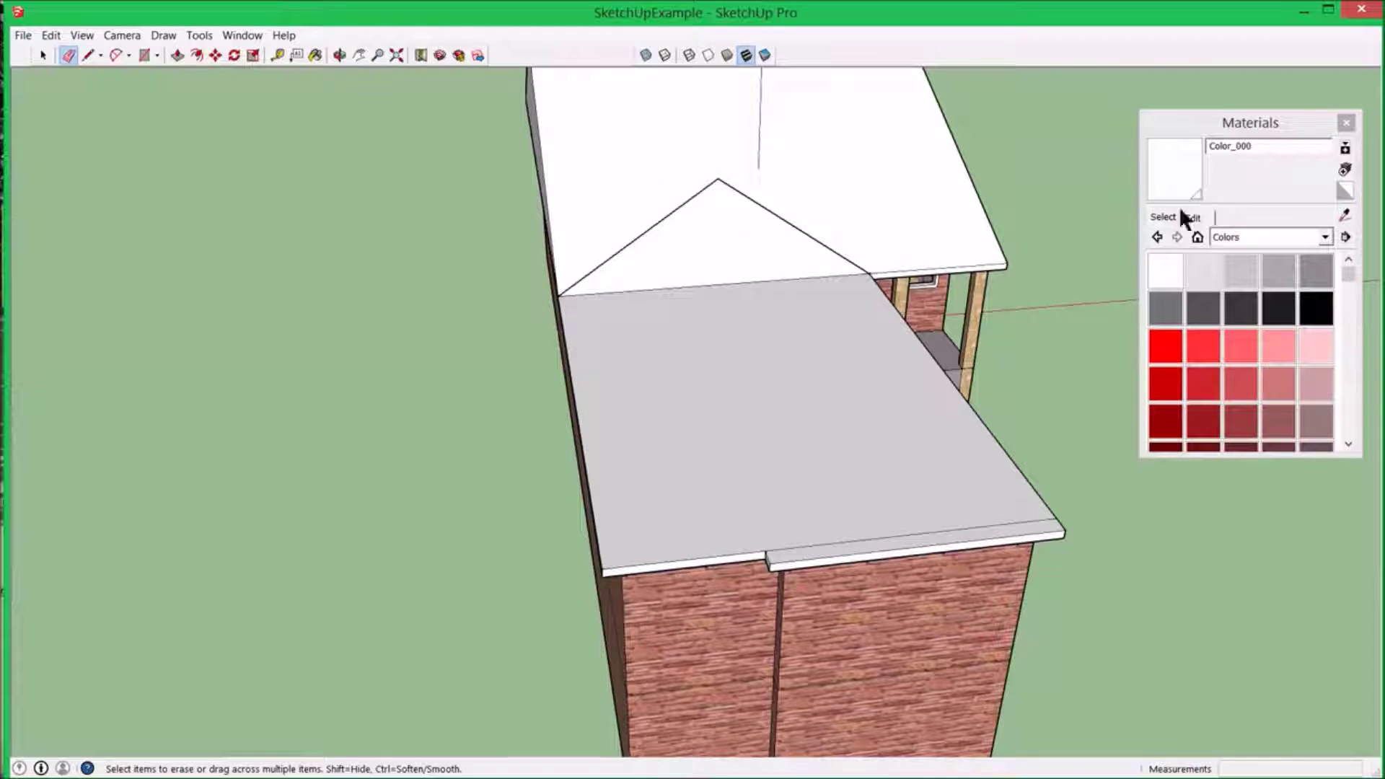
- Extrude the gable triangle to stretch the roof along the garage
mouse_move(758, 235)
middle_mouse_down()
mouse_move(123, 315)
mouse_move(387, 227)
mouse_move(505, 165)
middle_mouse_up()
key("b")
middle_click_drag(303, 210, 210, 96)
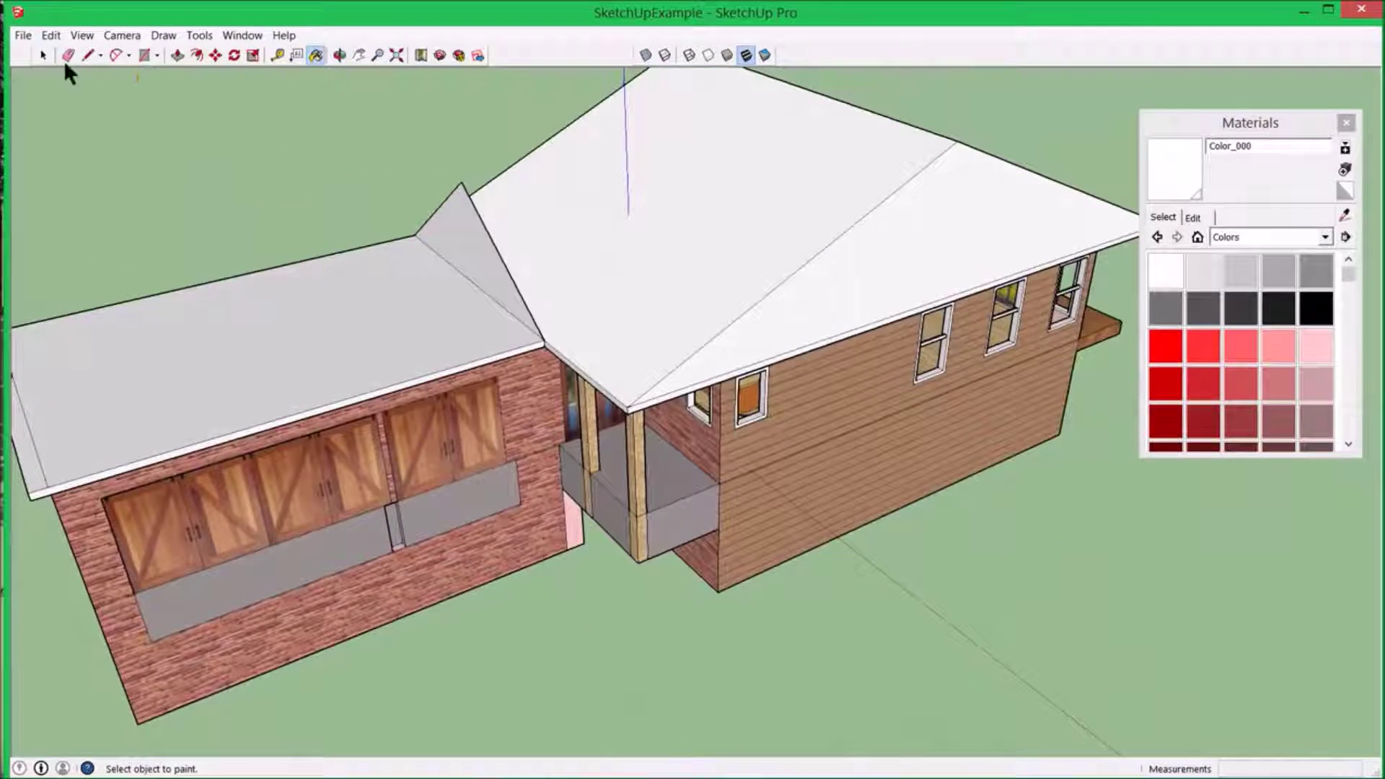
left_click(177, 55)
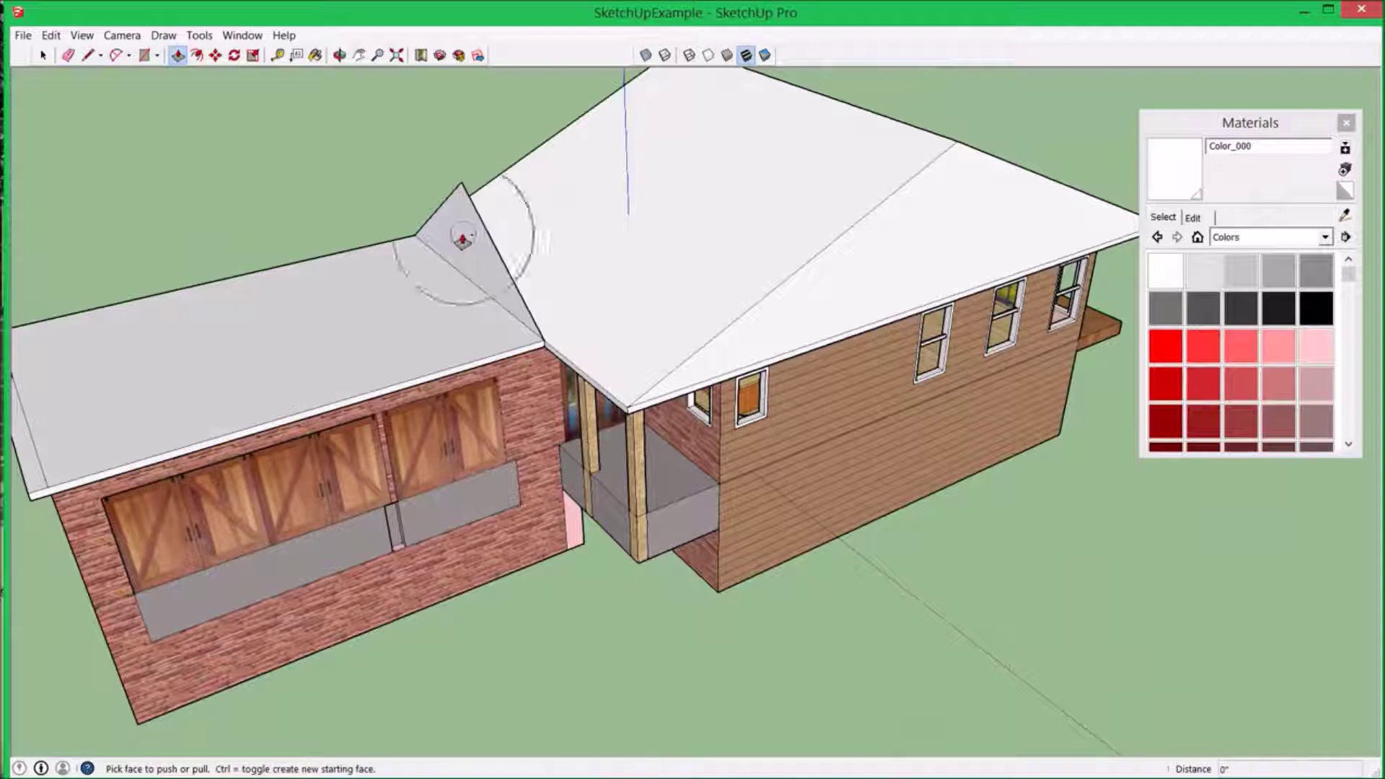
left_click(461, 238)
middle_click_drag(288, 299, 247, 303)
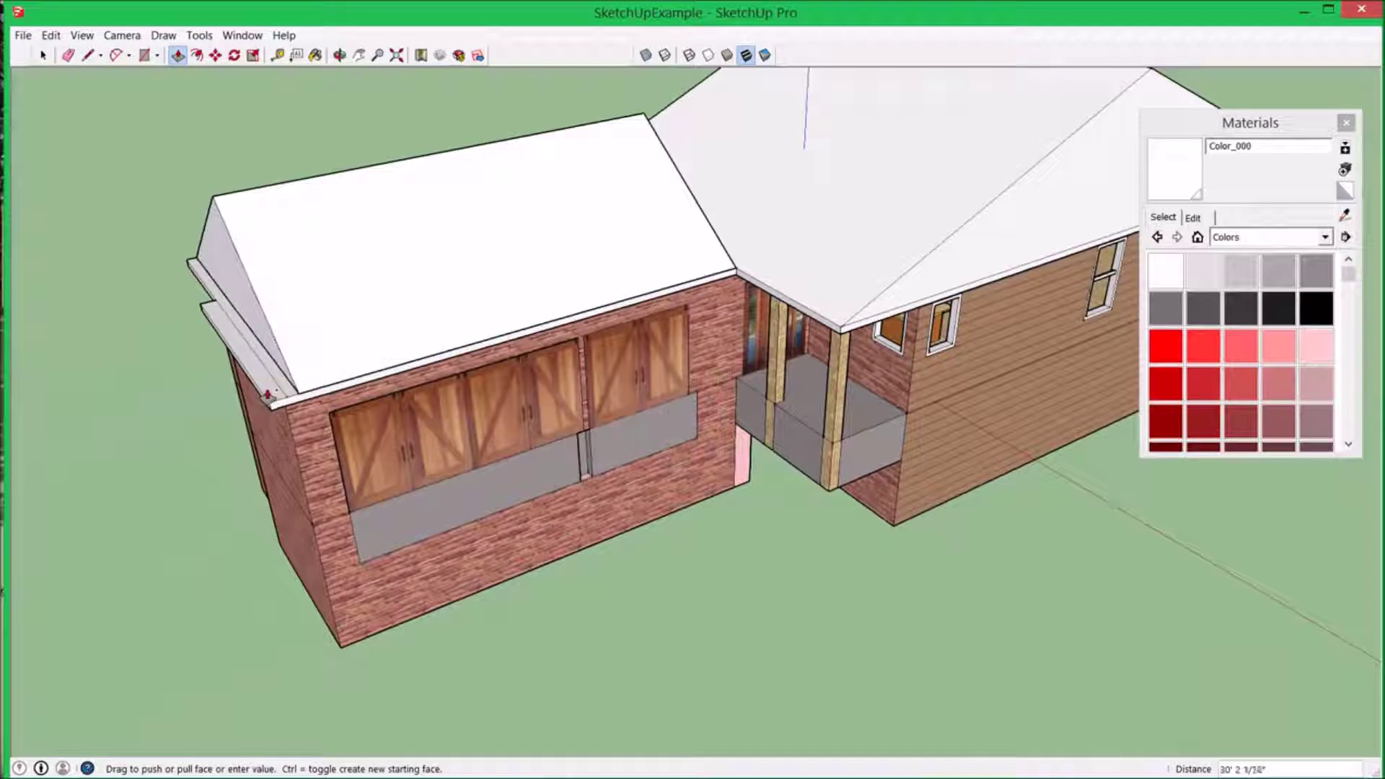
left_click(269, 394)
- Push the front wing's roof face out about 11 15/16" into the main roof
middle_click_drag(494, 223, 686, 179)
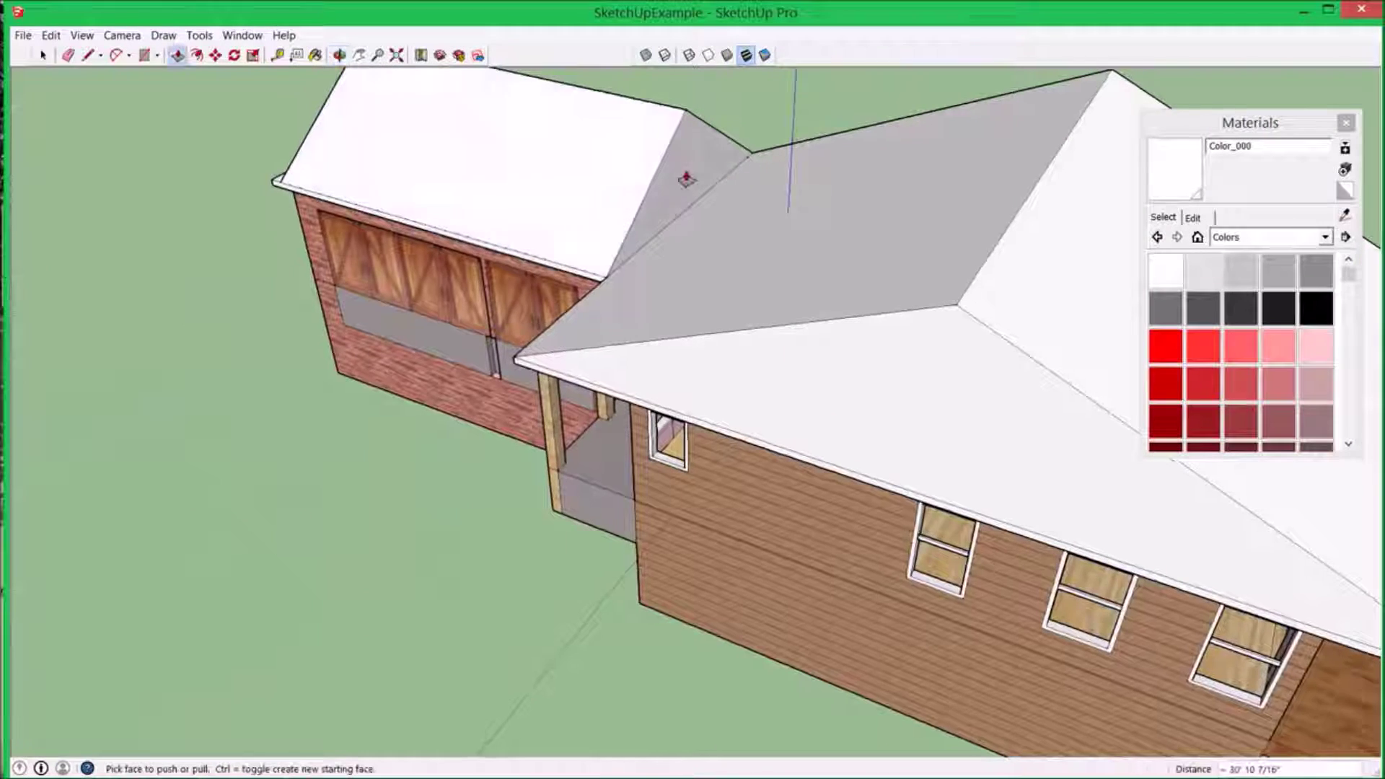
left_click(686, 178)
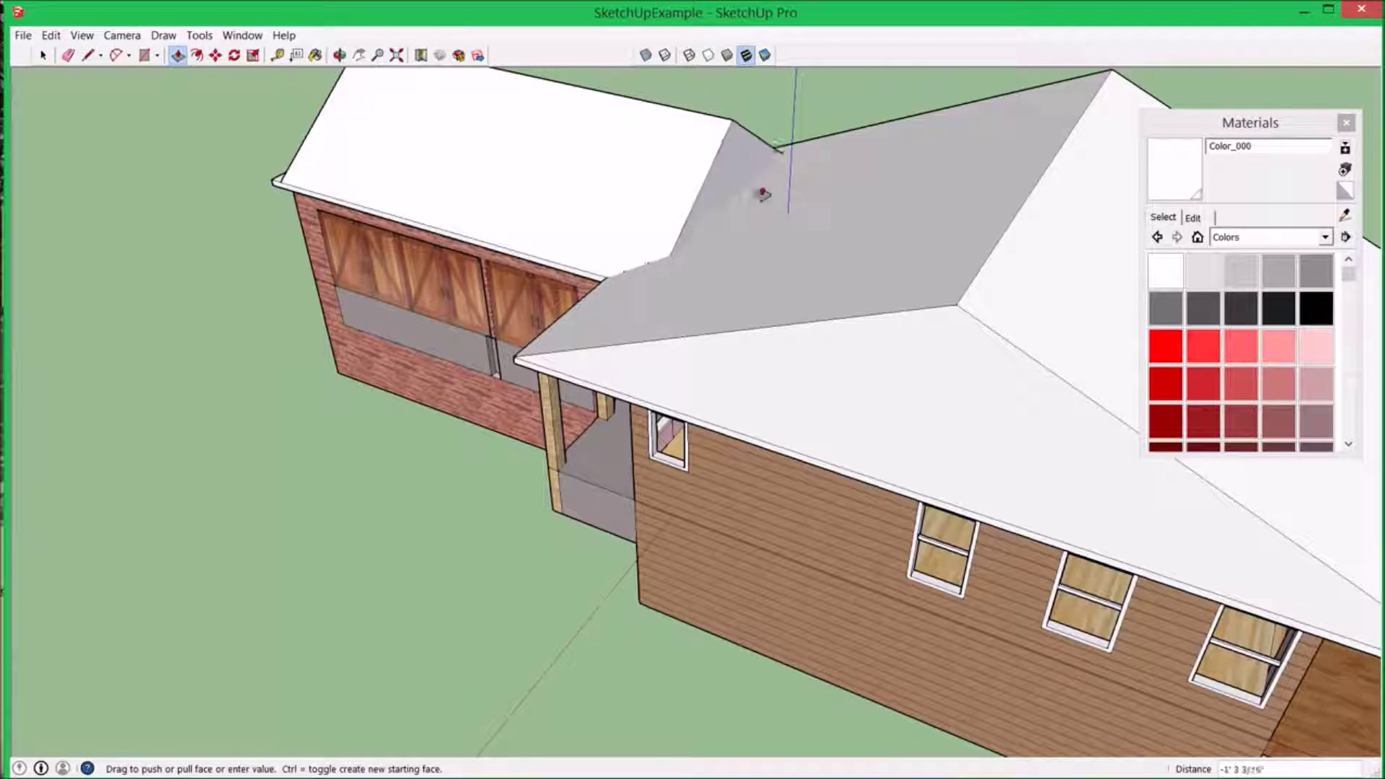
left_click(943, 224)
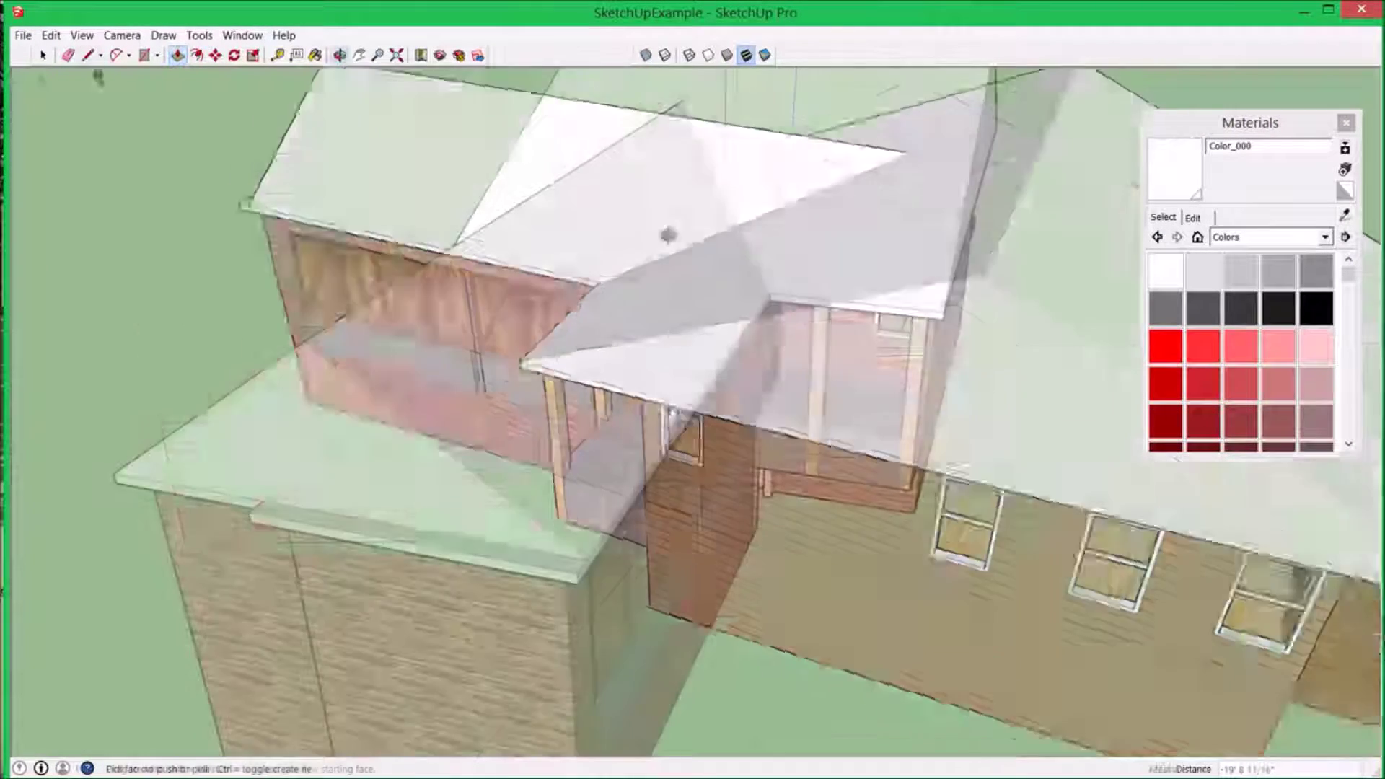
left_click(88, 54)
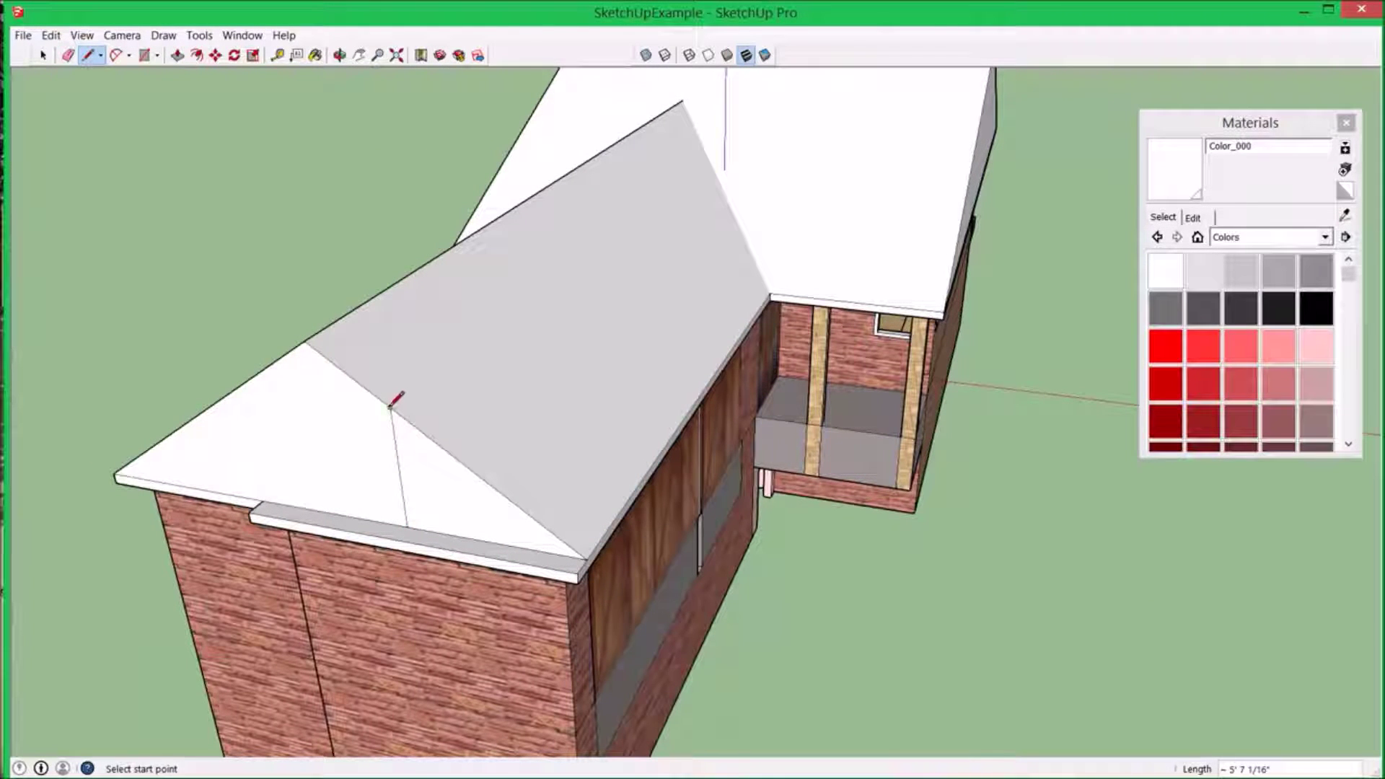
left_click(68, 55)
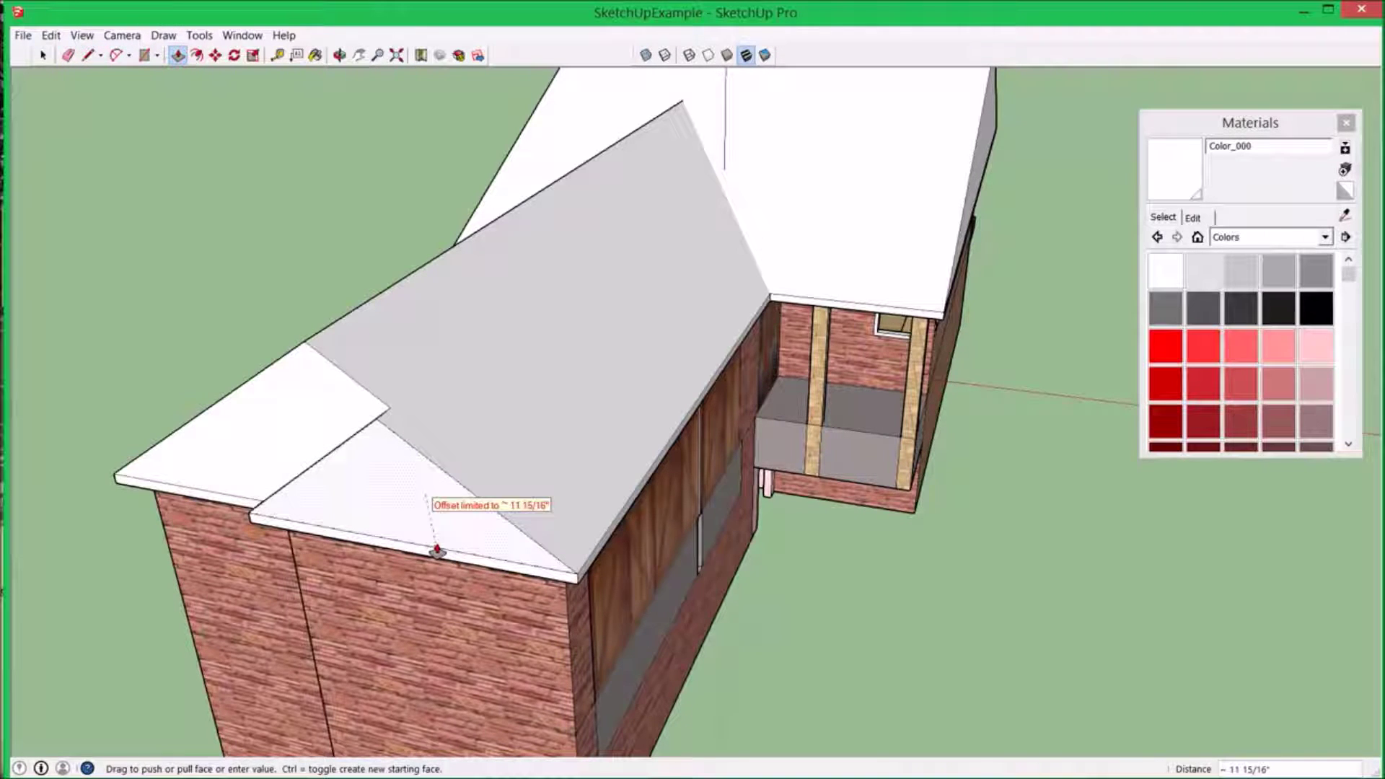
middle_click_drag(433, 544, 698, 172)
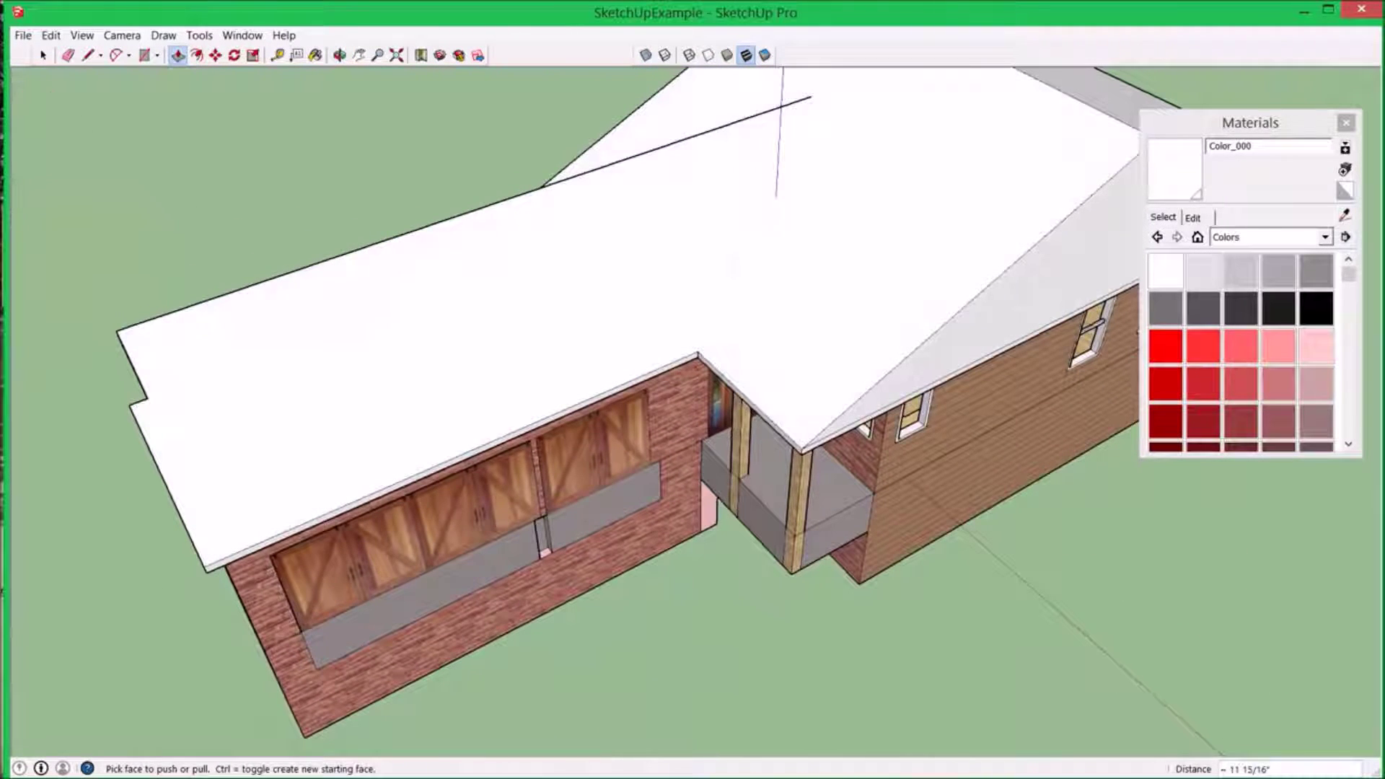
left_click(45, 56)
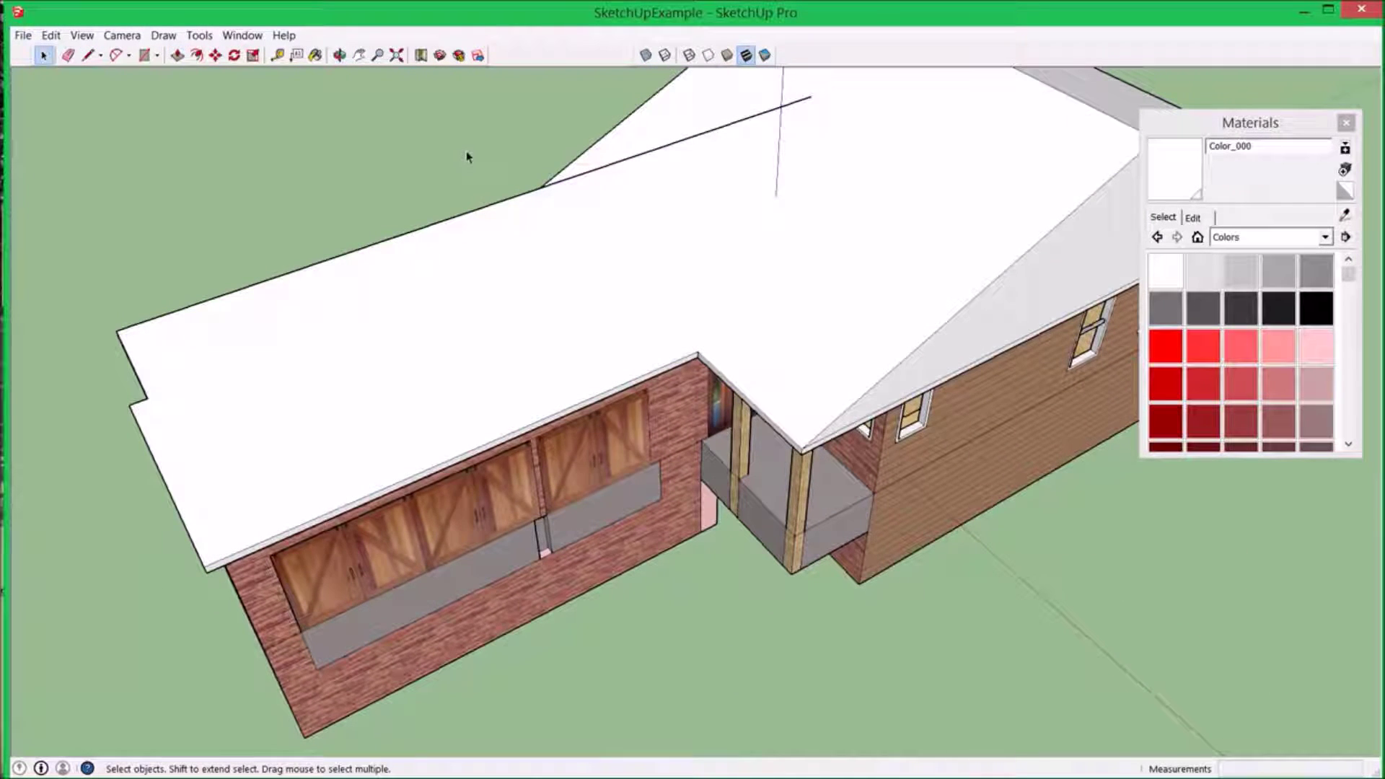
- Select everything and intersect all the faces with each other so the roofs cut into one another
key("ctrl+a")
right_click(633, 251)
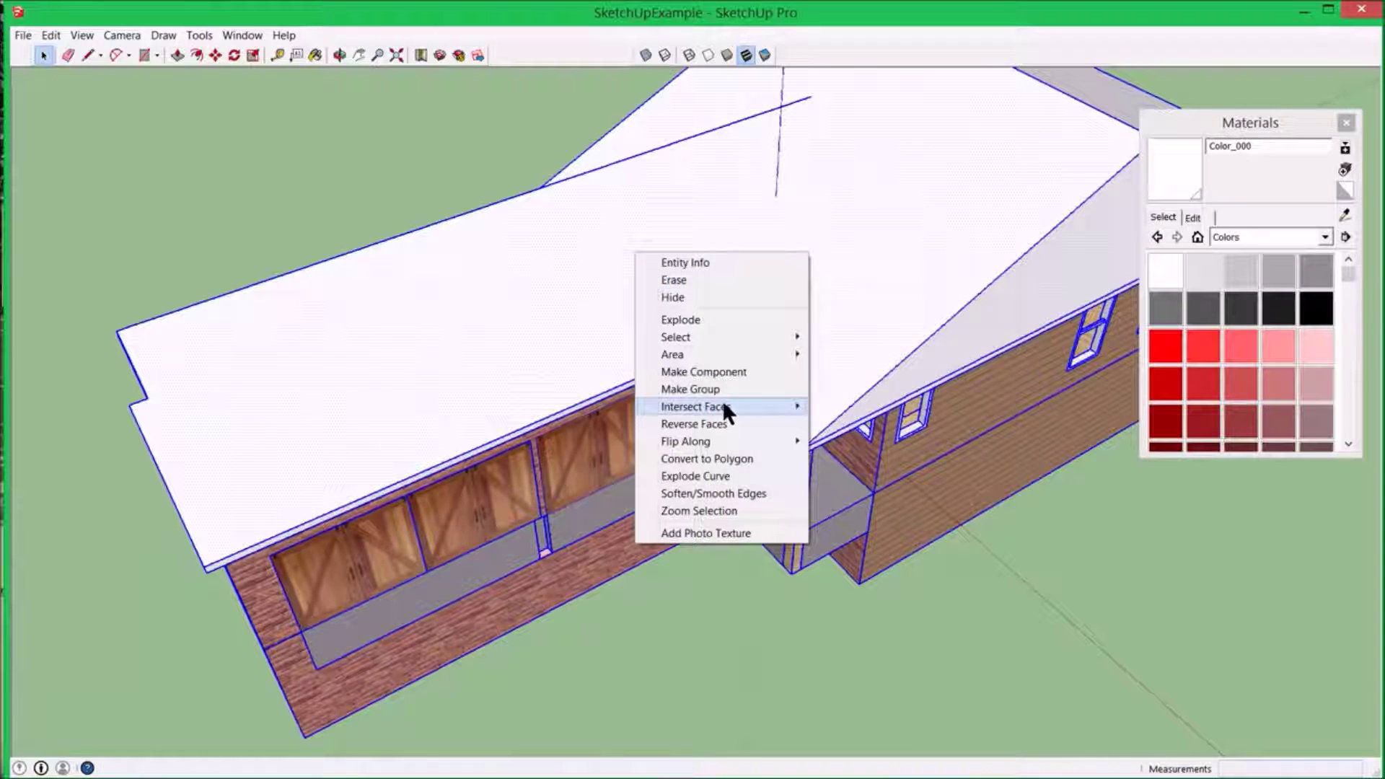
mouse_move(723, 406)
left_click(847, 425)
key("ctrl+t")
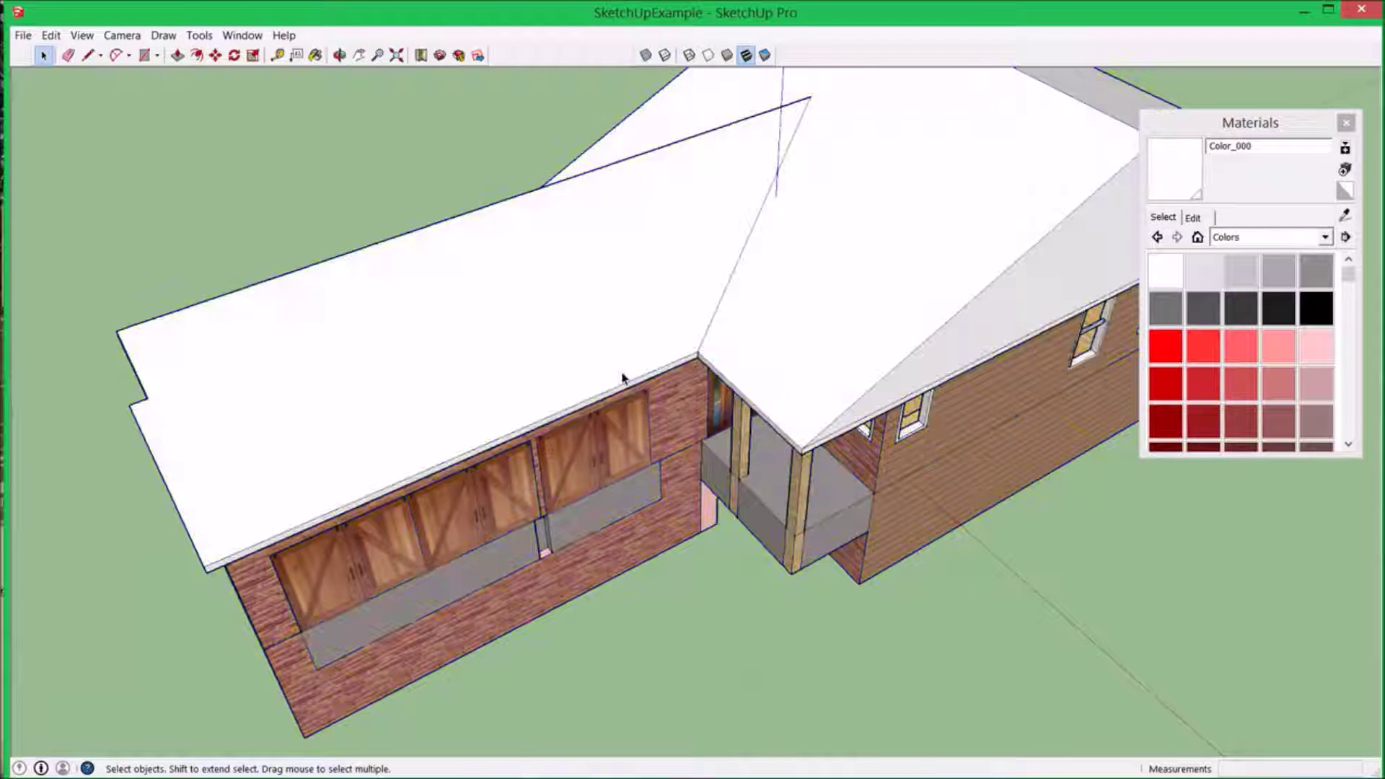
- Draw trim edges on the front wing's twin gable ends, erase extras and push the triangles in
scroll(417, 315, "down", 3)
middle_click_drag(412, 300, 306, 172)
key("l")
scroll(485, 247, "up", 4)
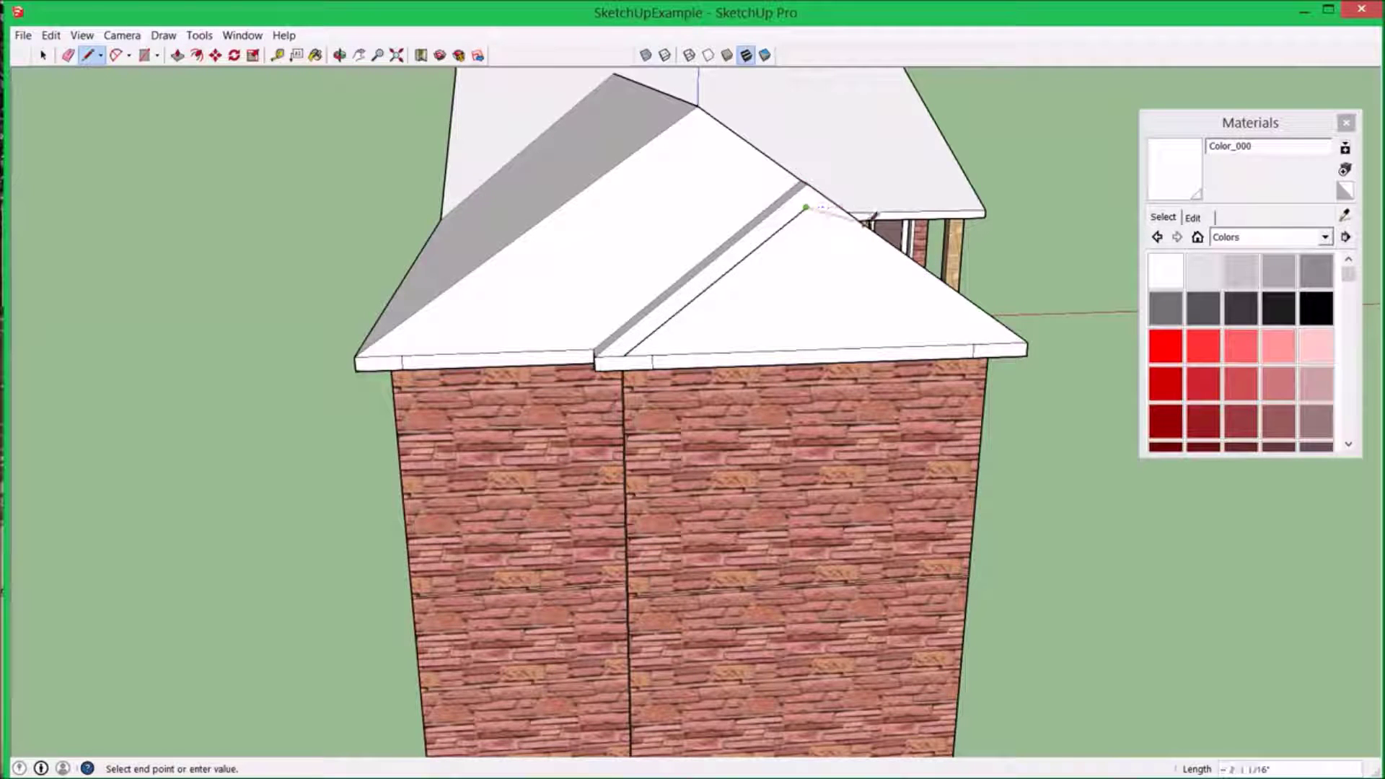
left_click(999, 343)
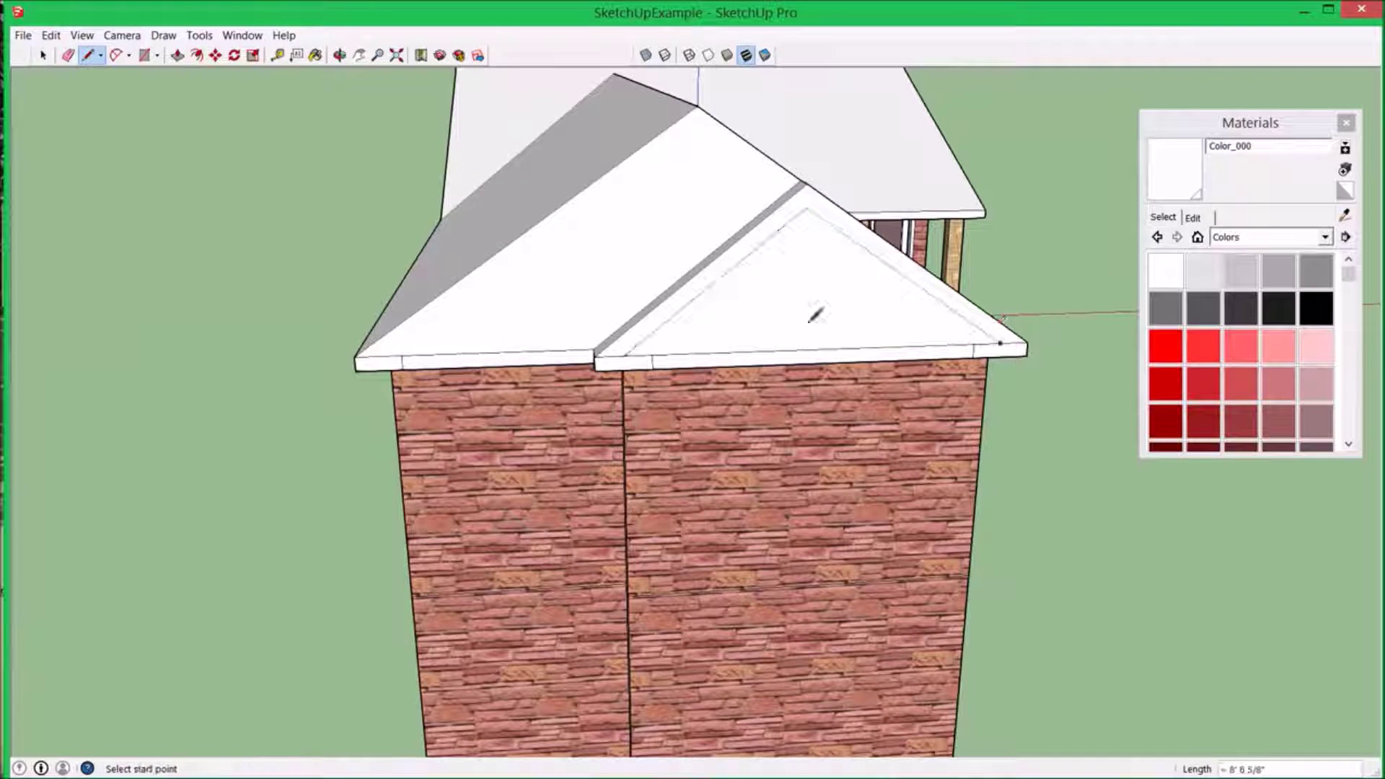
left_click(698, 129)
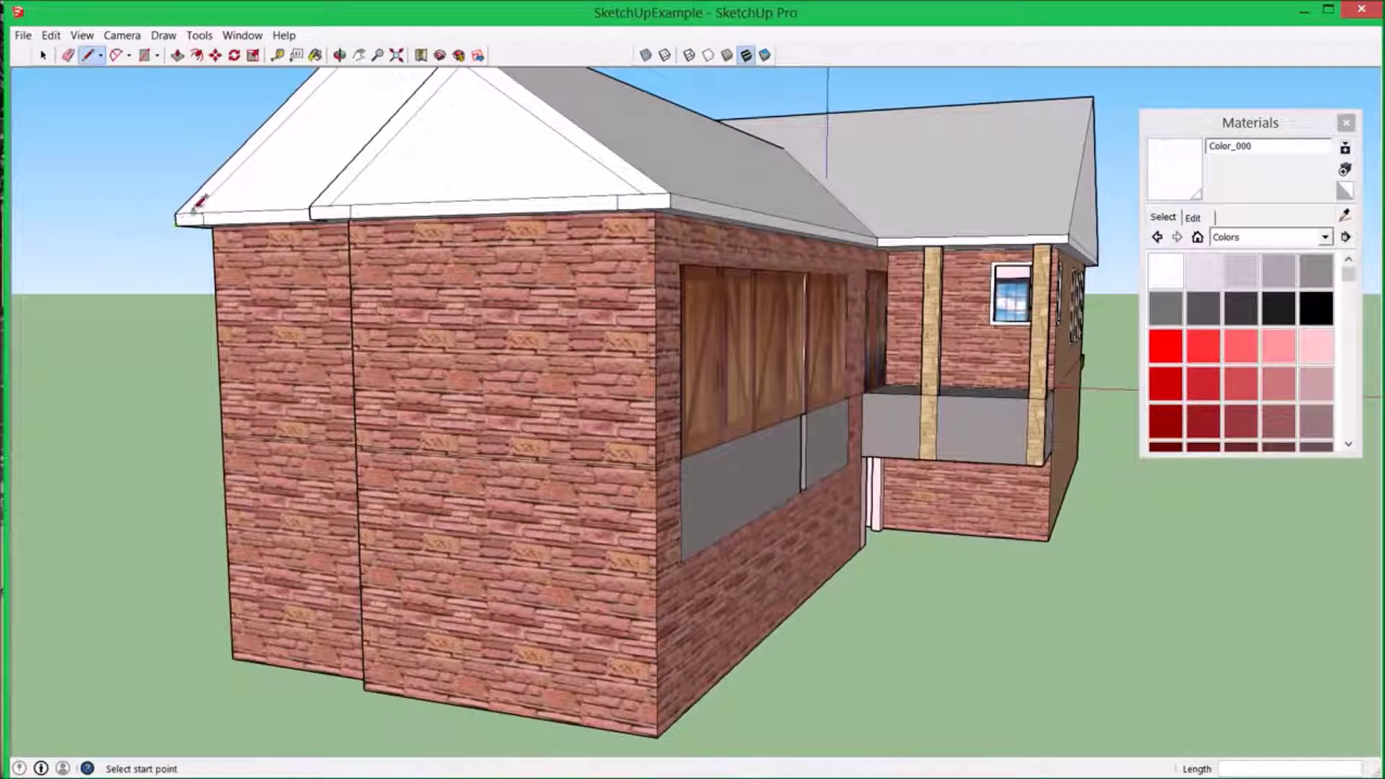
key("e")
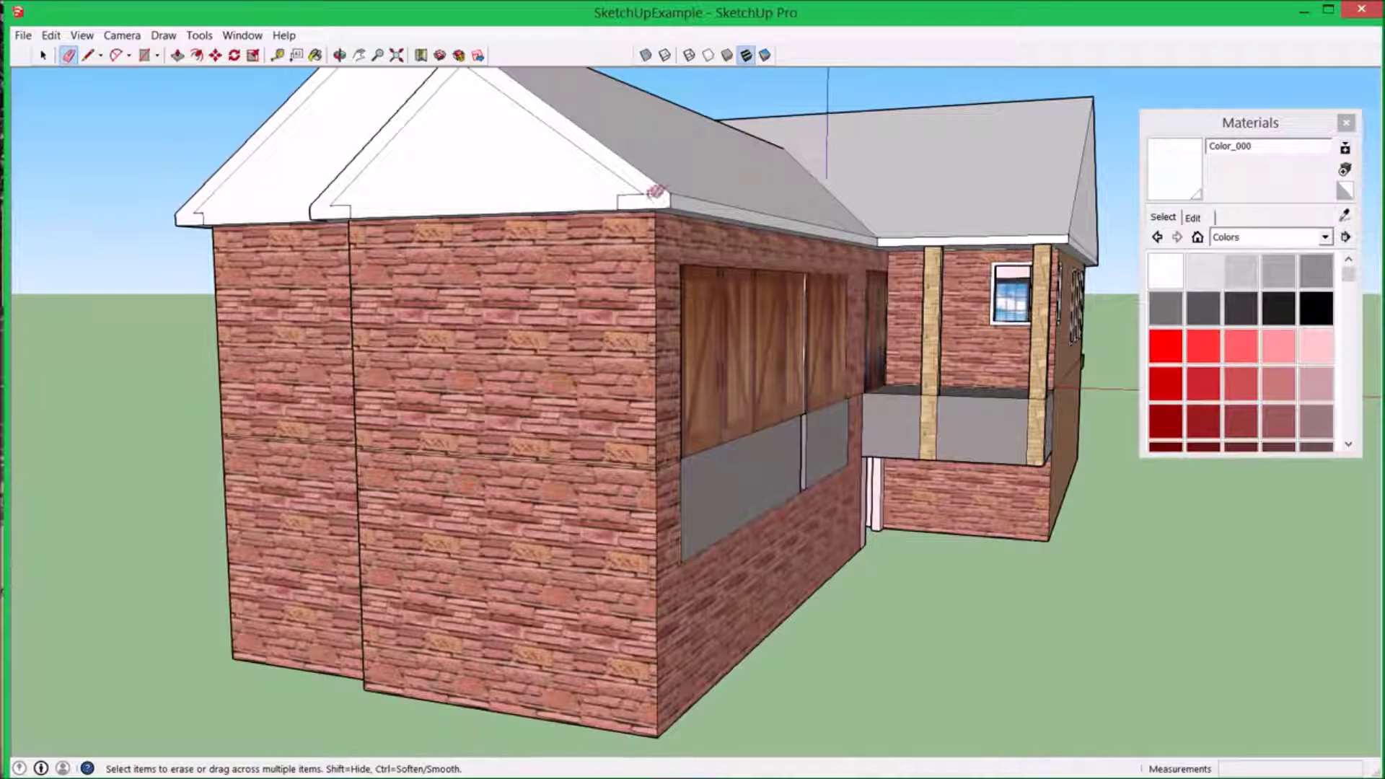
middle_click_drag(654, 191, 548, 173)
left_click(177, 55)
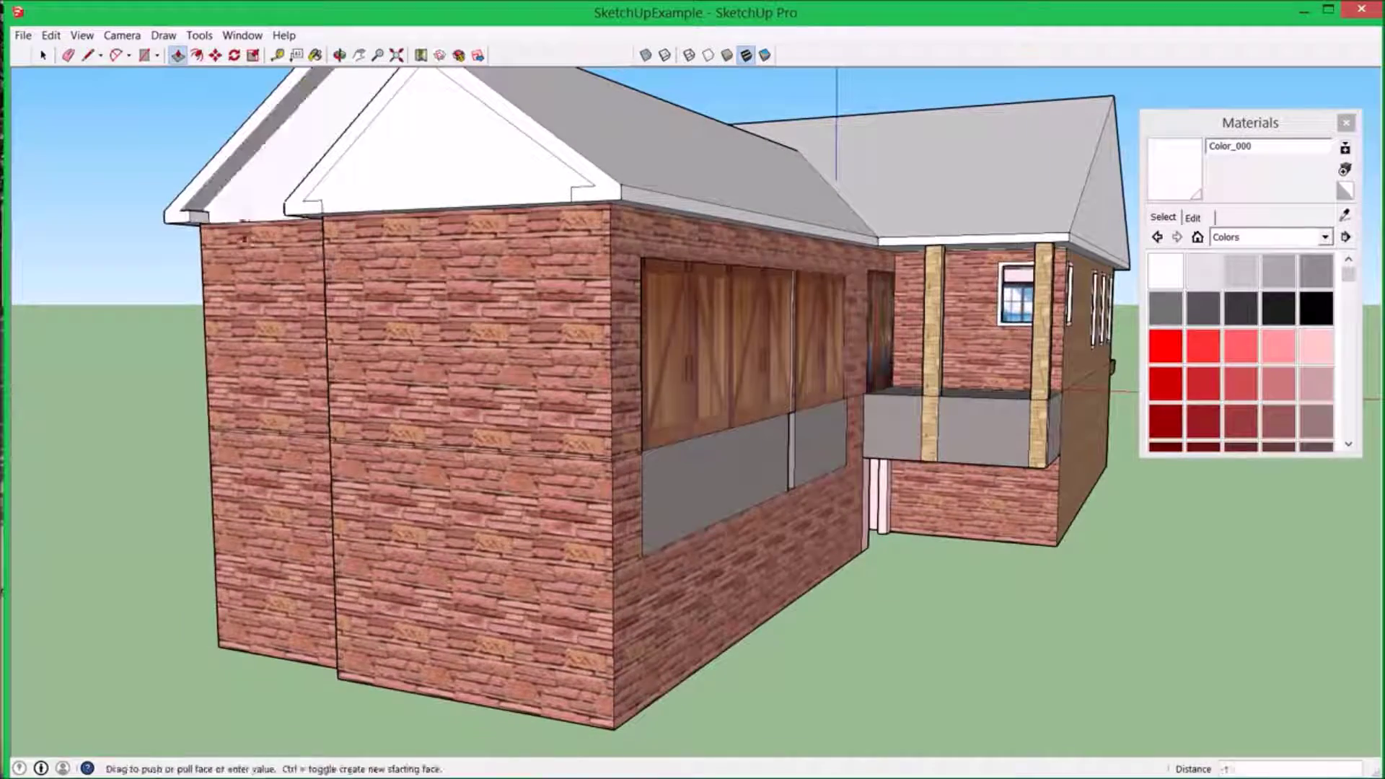
left_click(69, 55)
mouse_move(288, 361)
middle_mouse_down()
mouse_move(170, 371)
mouse_move(766, 362)
mouse_move(602, 292)
mouse_move(591, 130)
mouse_move(505, 86)
mouse_move(442, 152)
mouse_move(344, 308)
mouse_move(374, 264)
middle_mouse_up()
- Draw an edge up to the main house's roof peak while orbiting around to its long side
middle_click_drag(374, 355, 83, 516)
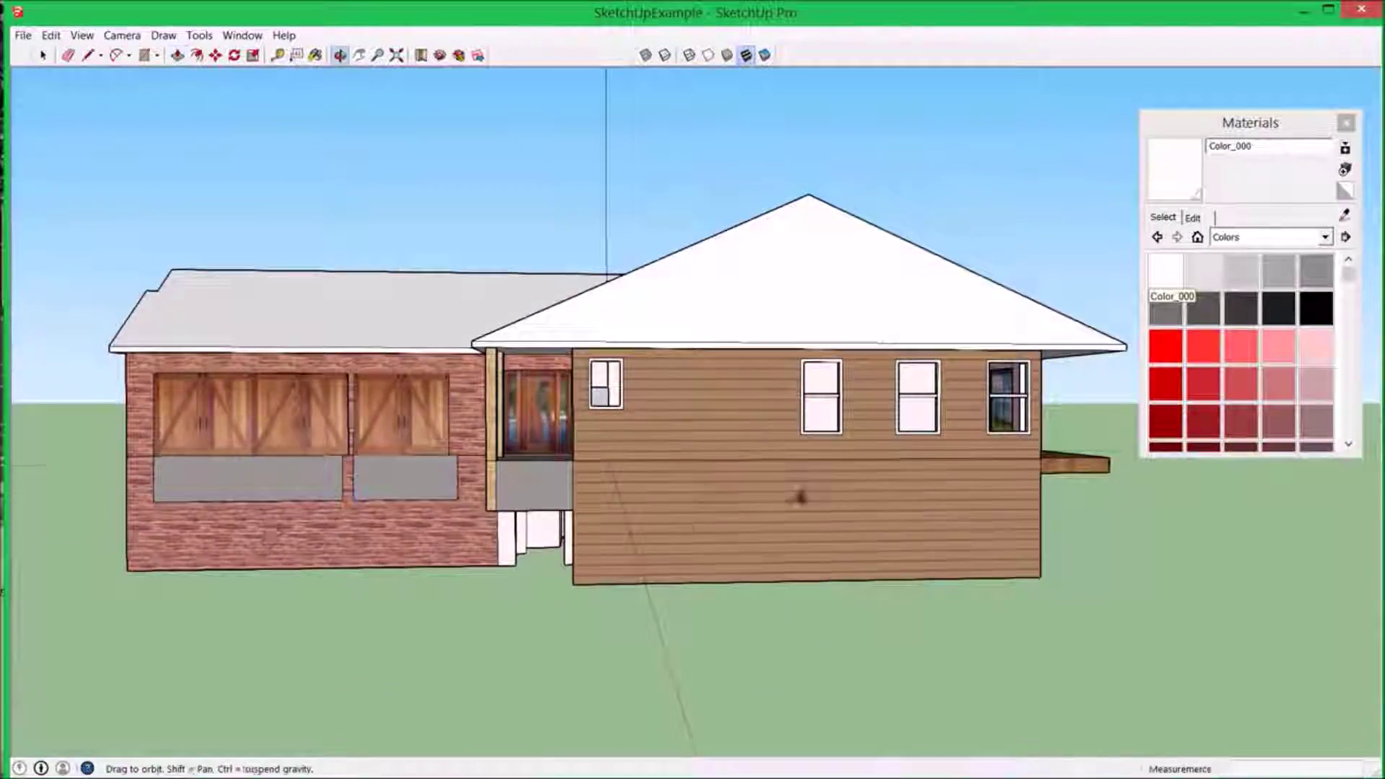
middle_click_drag(799, 496, 324, 206)
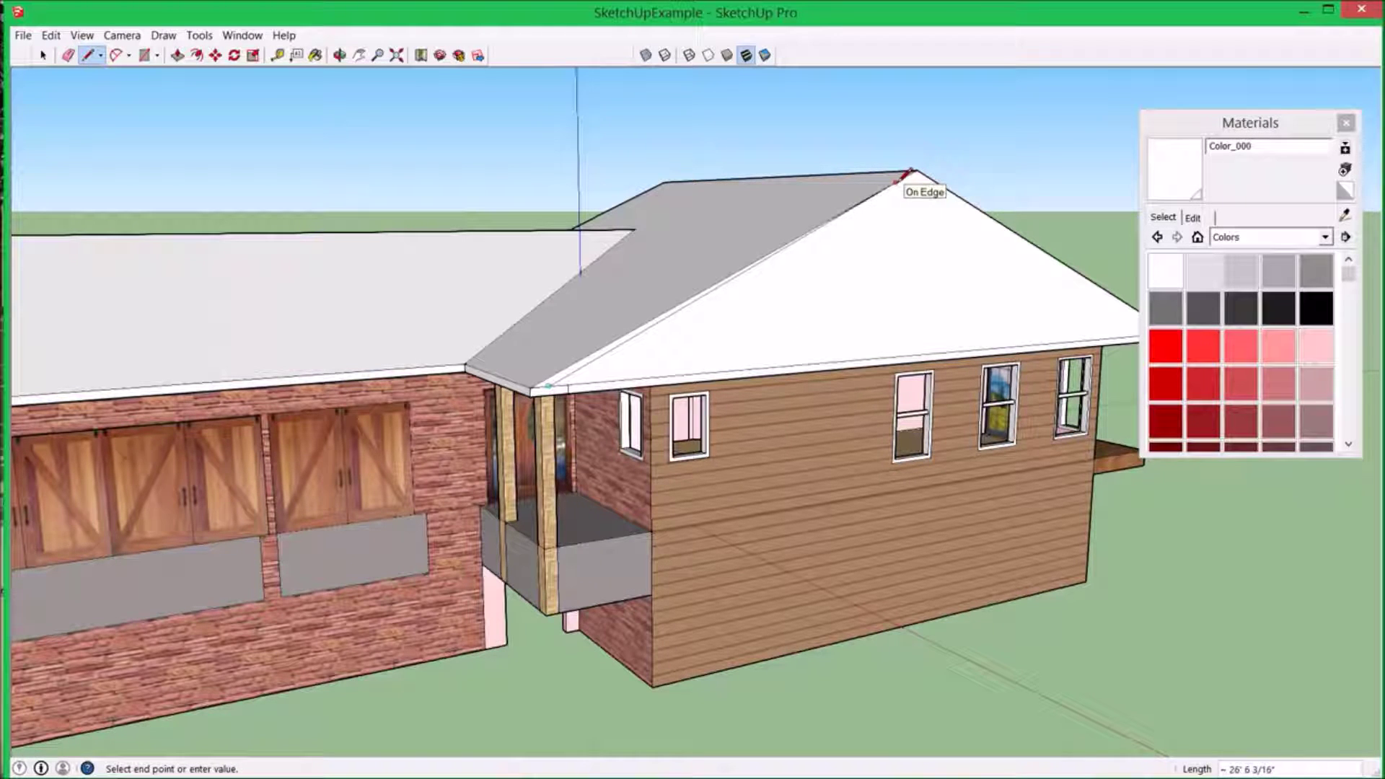
left_click(912, 170)
middle_click_drag(911, 170, 679, 231)
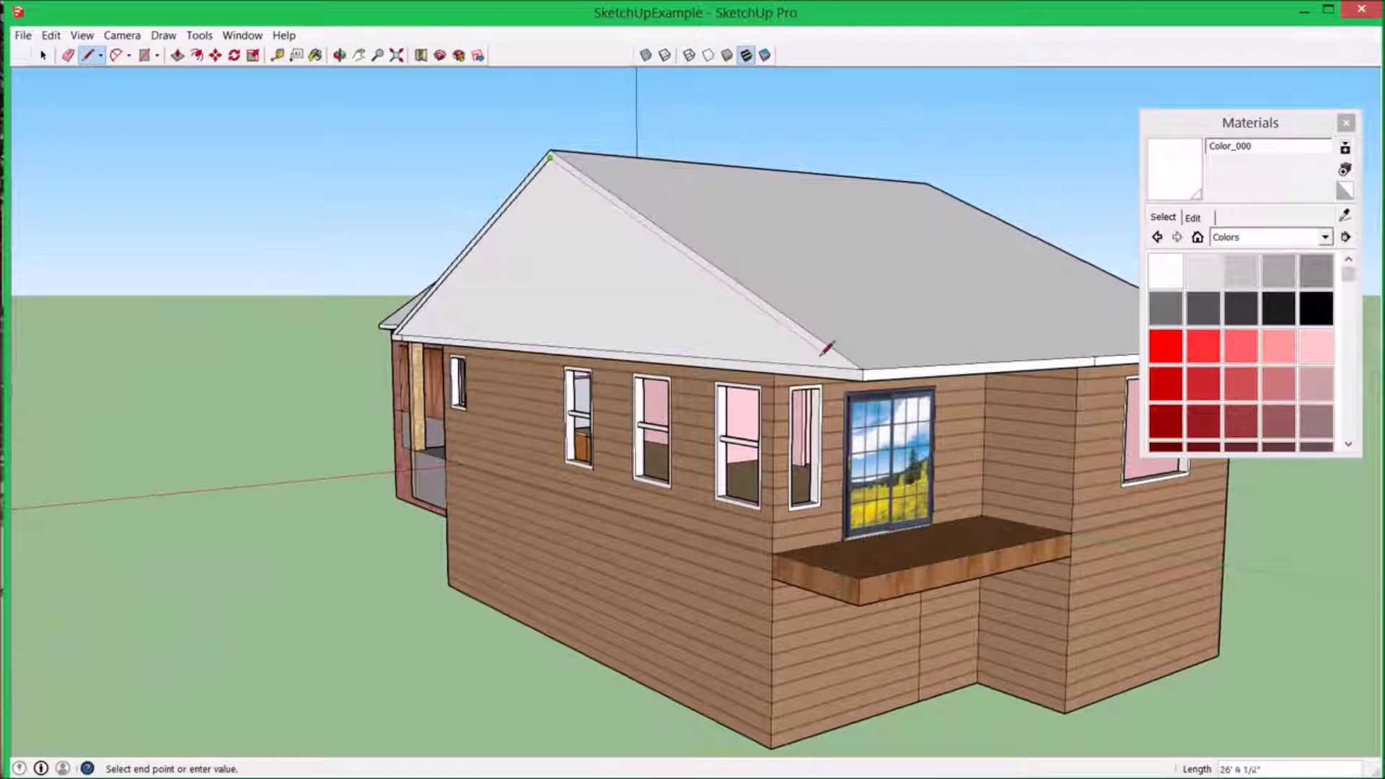
middle_click_drag(824, 368, 504, 332)
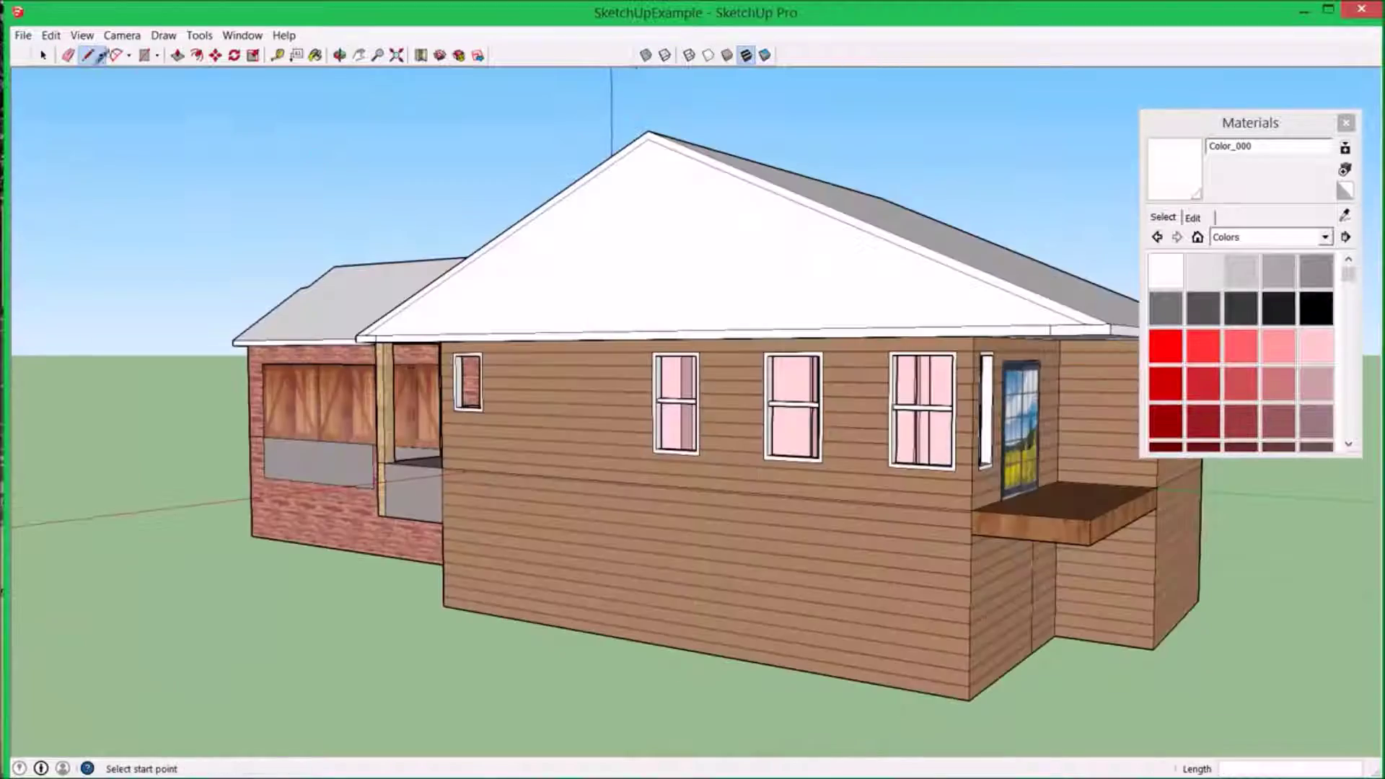
key("space")
scroll(390, 361, "up", 5)
middle_click_drag(389, 361, 194, 321)
left_click_drag(193, 321, 149, 62)
left_click(177, 55)
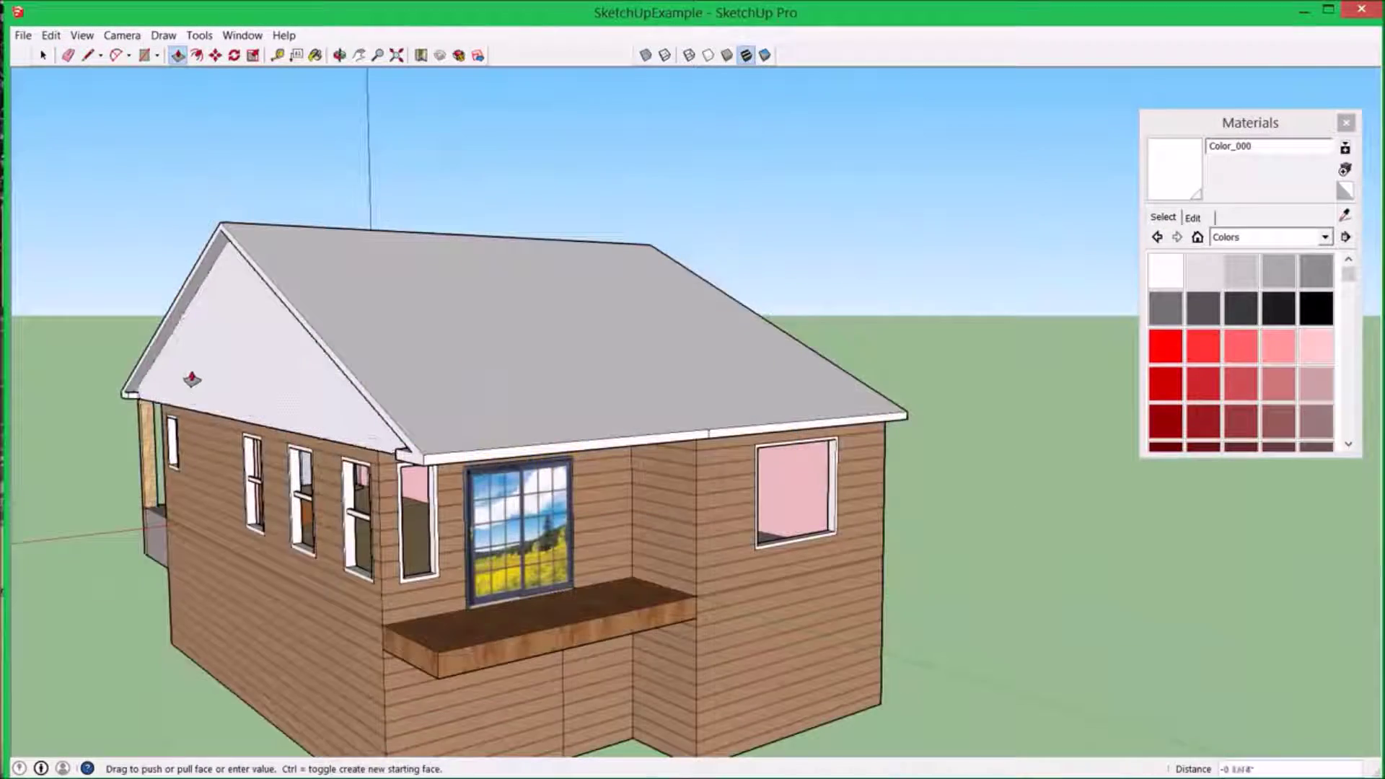
middle_click_drag(350, 393, 448, 377)
key("space")
- Frame the long side's gable with eave-to-peak edges, erase the short eave edge and push it in about 11 1/8"
key("l")
scroll(469, 366, "up", 3)
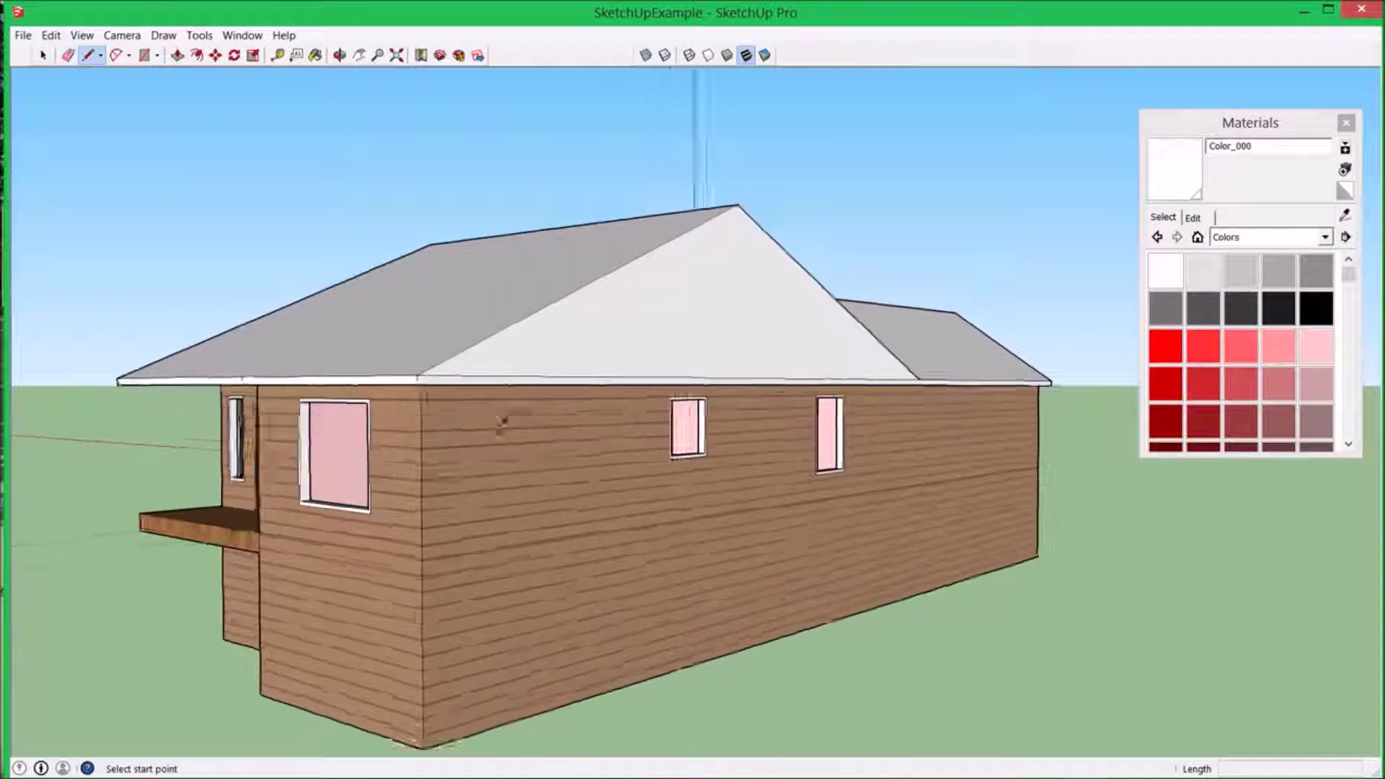
left_click(450, 370)
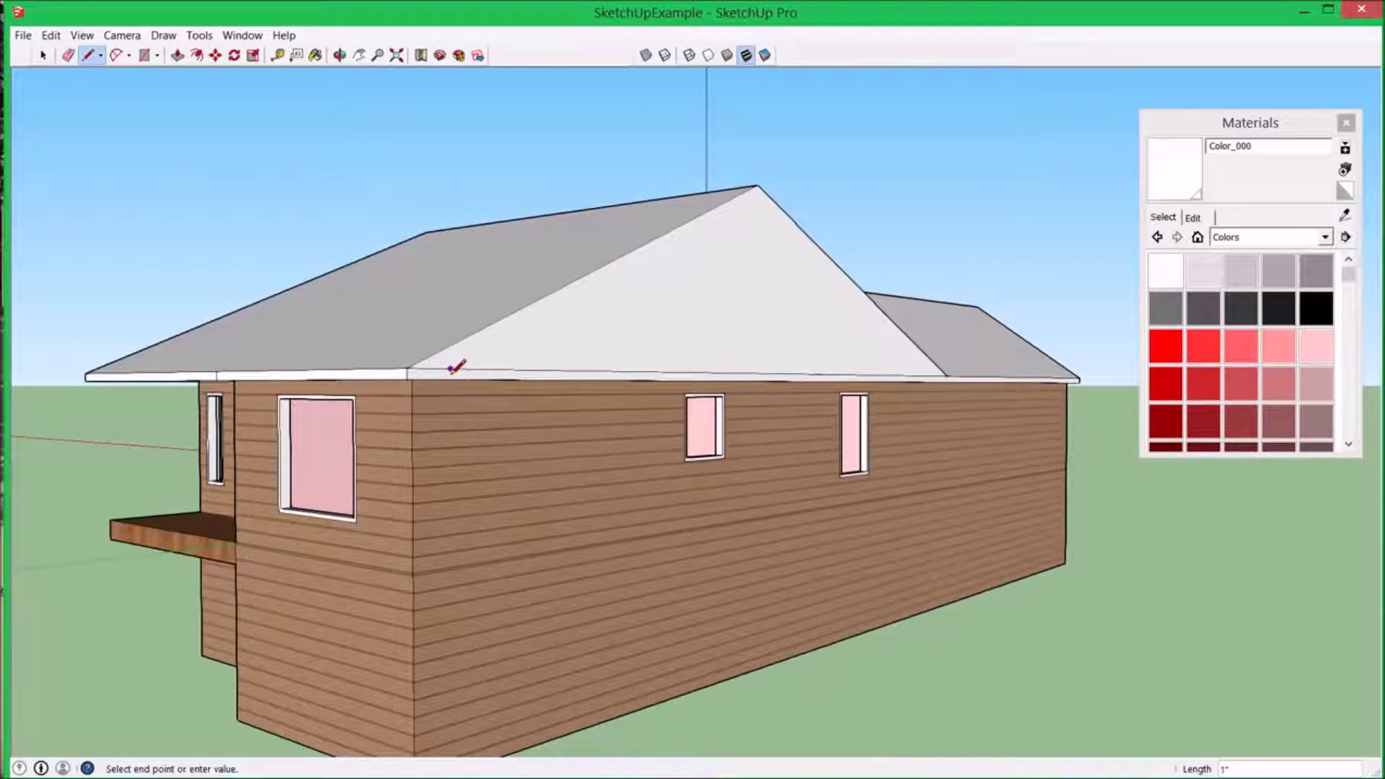
left_click(757, 190)
left_click(939, 369)
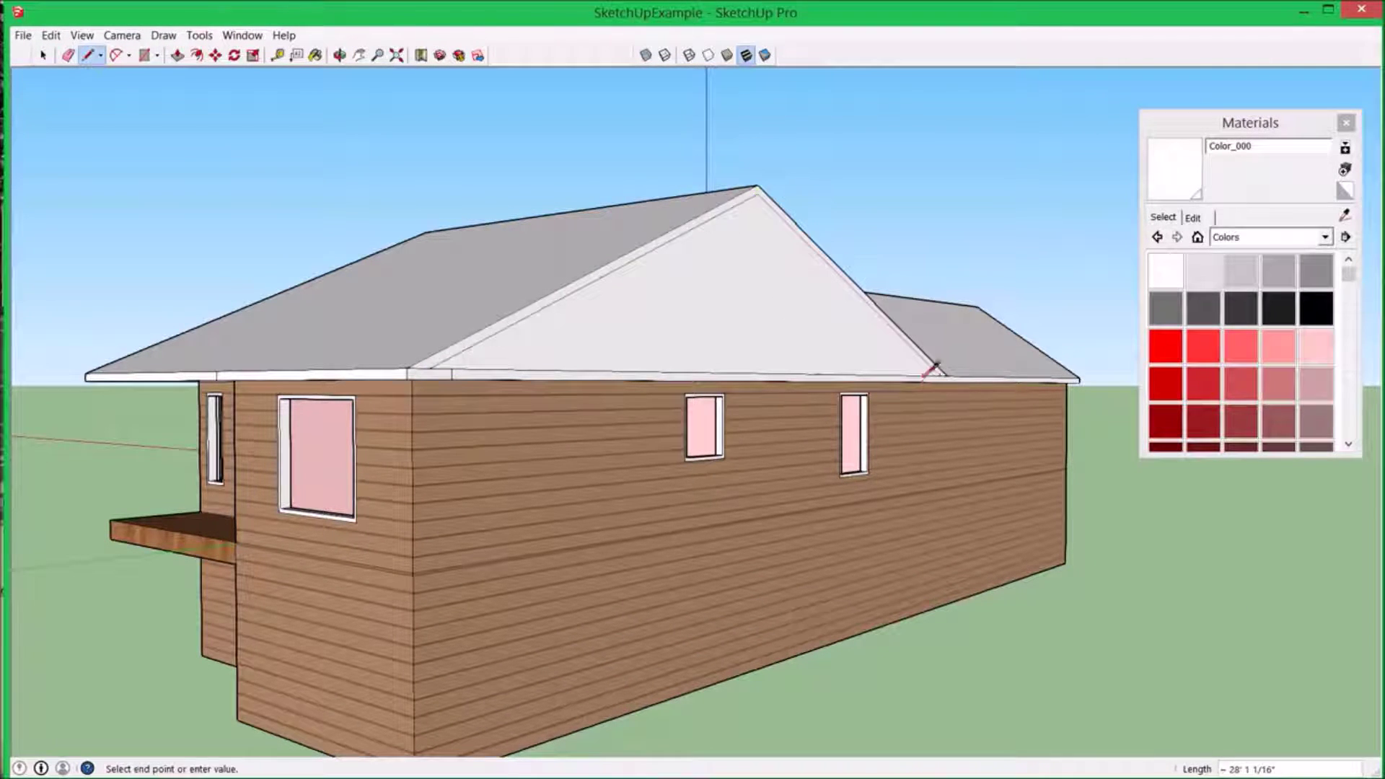
left_click(69, 57)
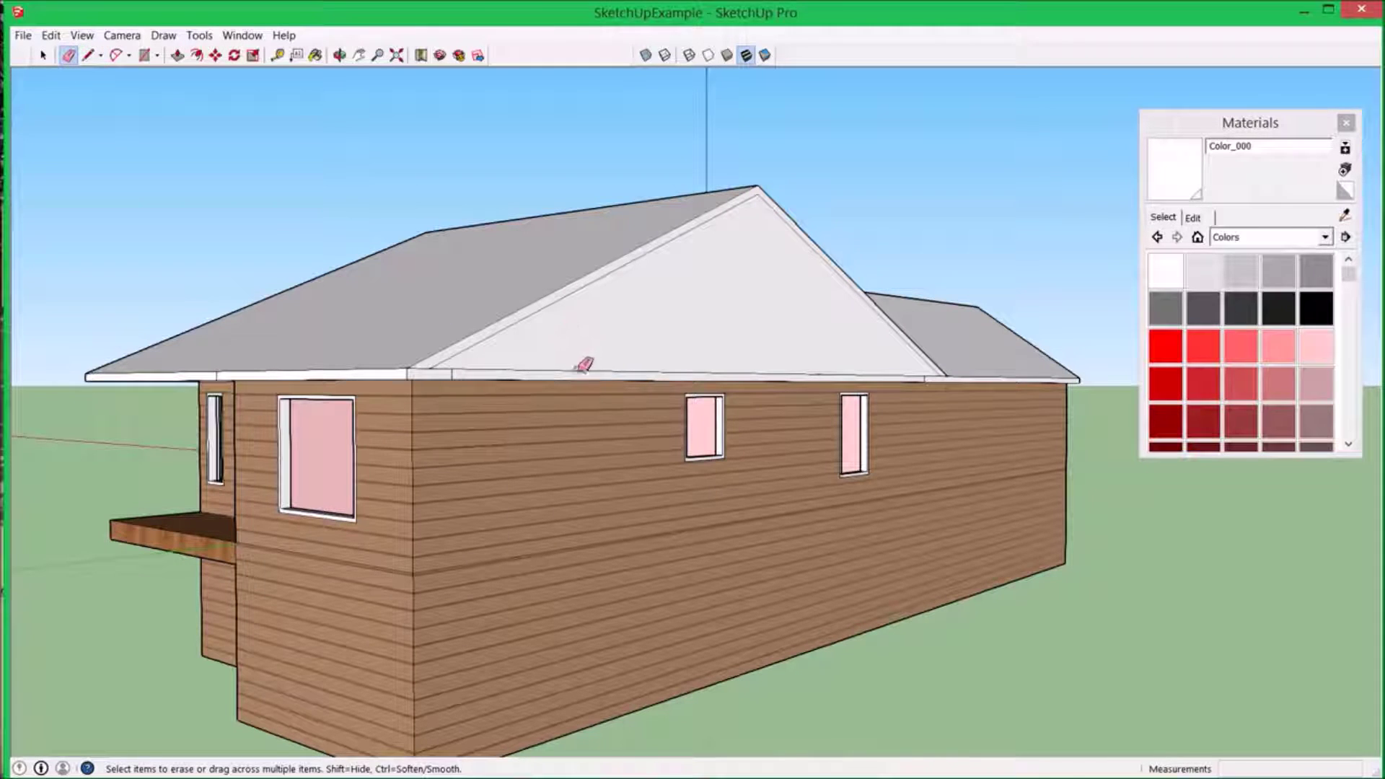
left_click(893, 371)
scroll(938, 377, "up", 3)
scroll(938, 377, "down", 5)
left_click(177, 56)
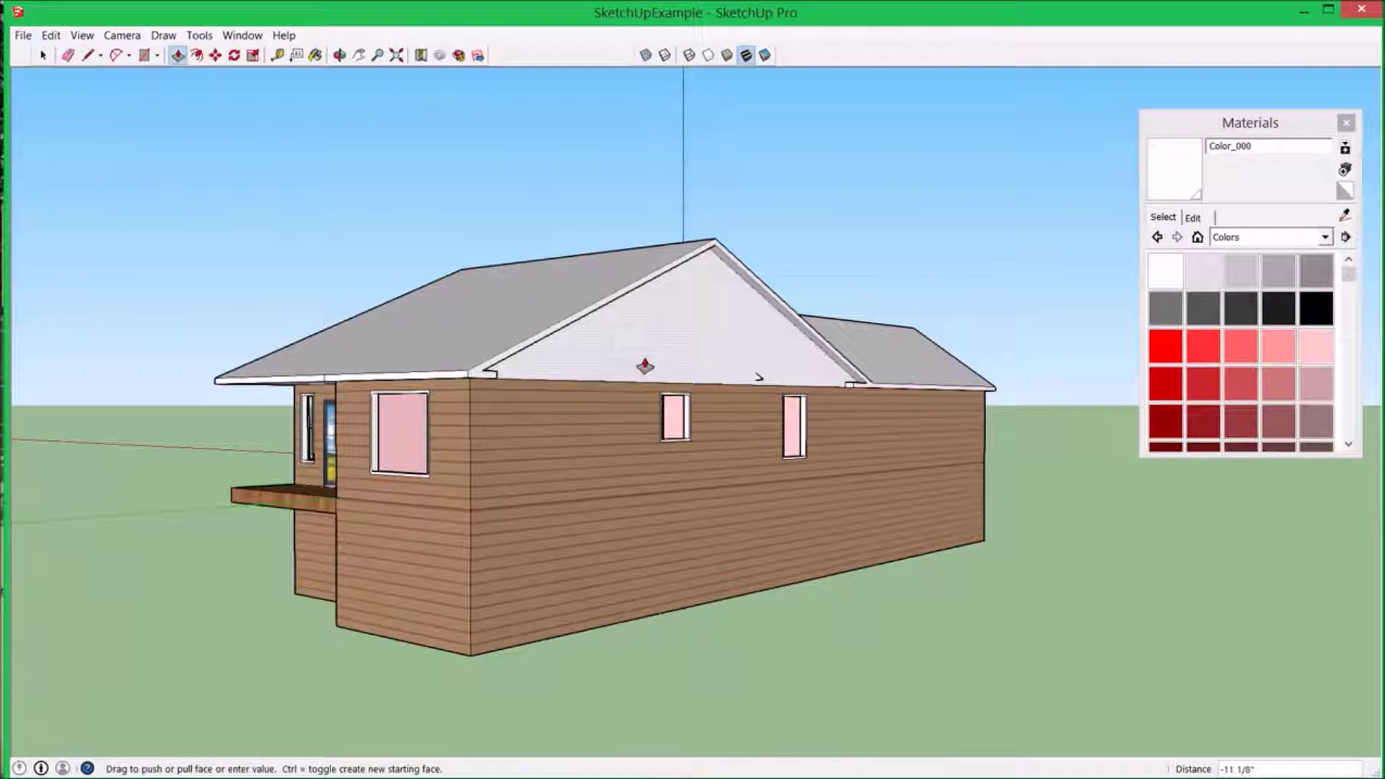
middle_click_drag(649, 362, 743, 354)
- Select all geometry and intersect it with itself again
left_click(50, 35)
left_click(102, 204)
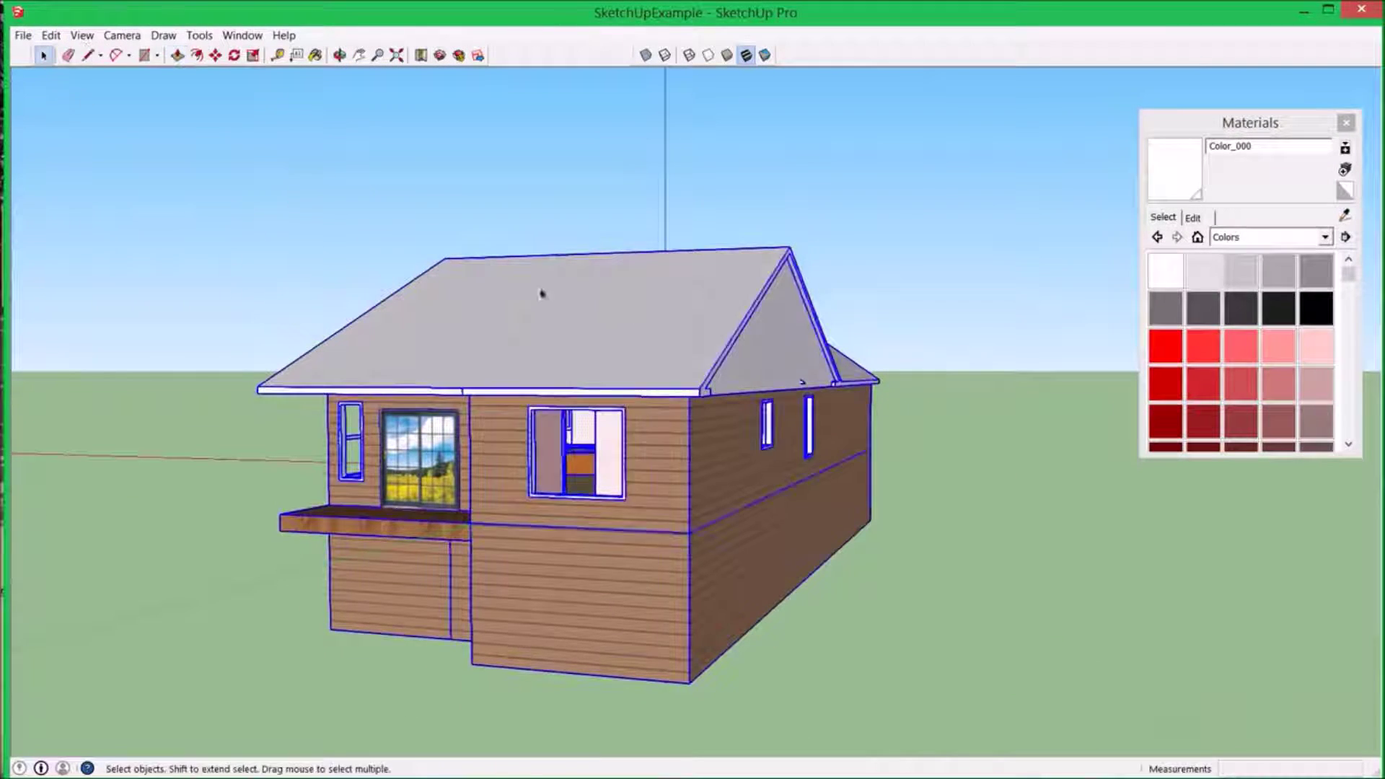
right_click(614, 294)
left_click(829, 467)
key("e")
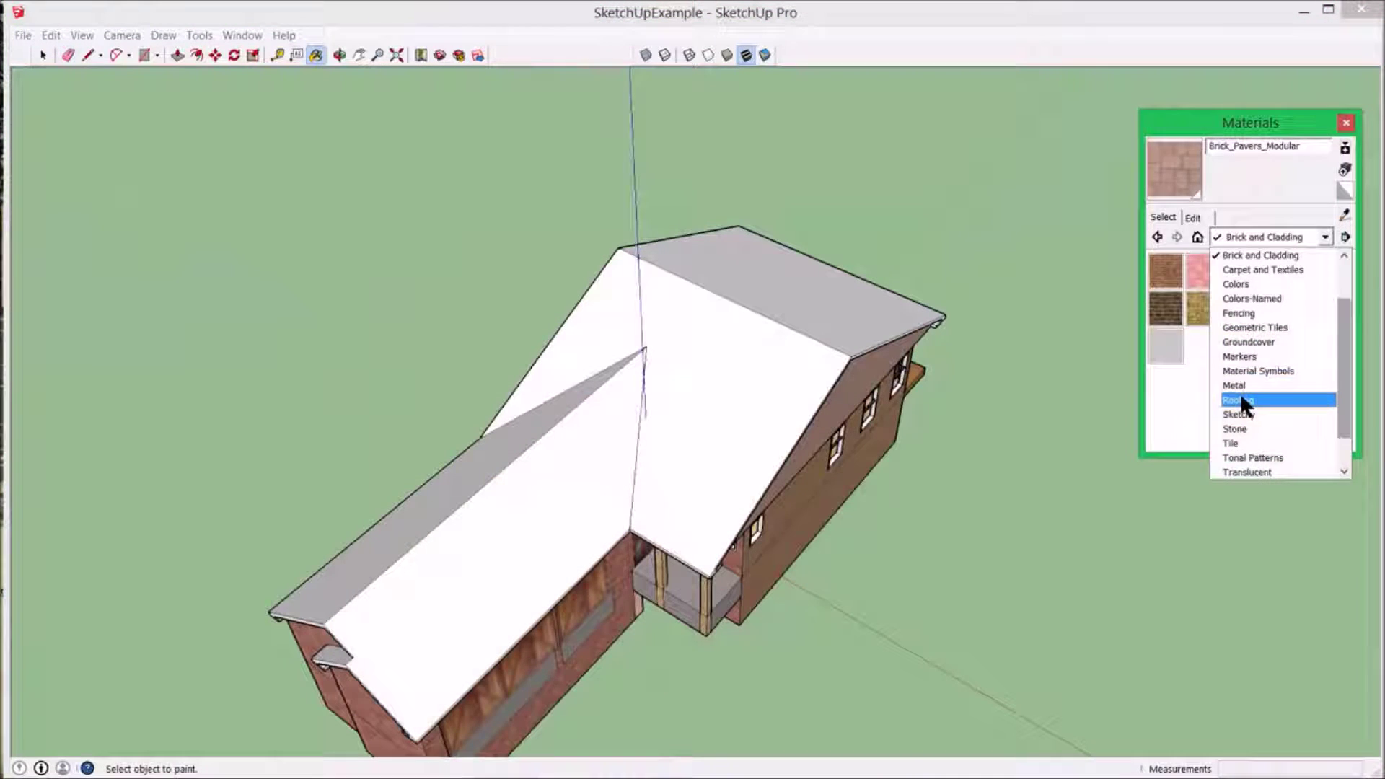
- Paint the main roof and both front wing slopes with the dark Roofing_Shingles_GAF_Estate material
left_click(1238, 392)
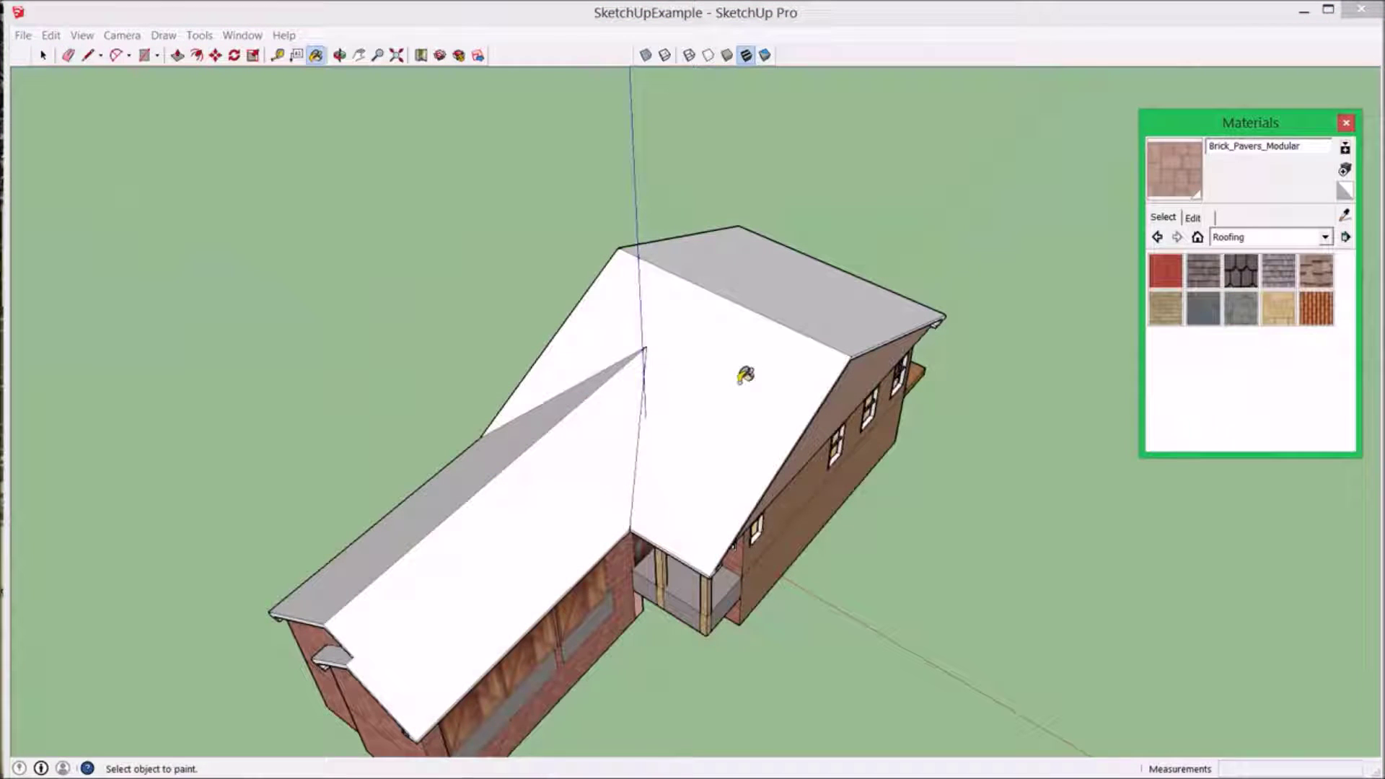
left_click(1239, 271)
left_click(717, 358)
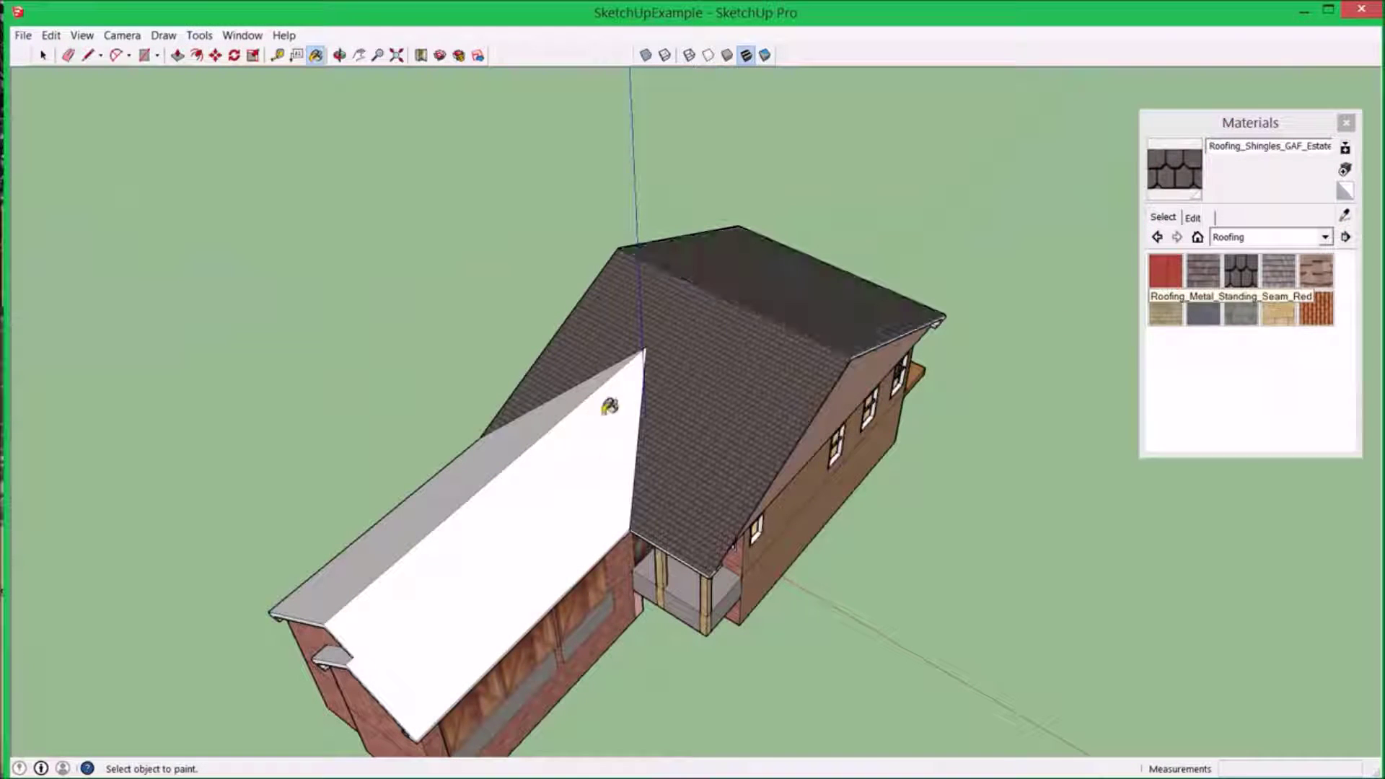
left_click(577, 455)
left_click(475, 448)
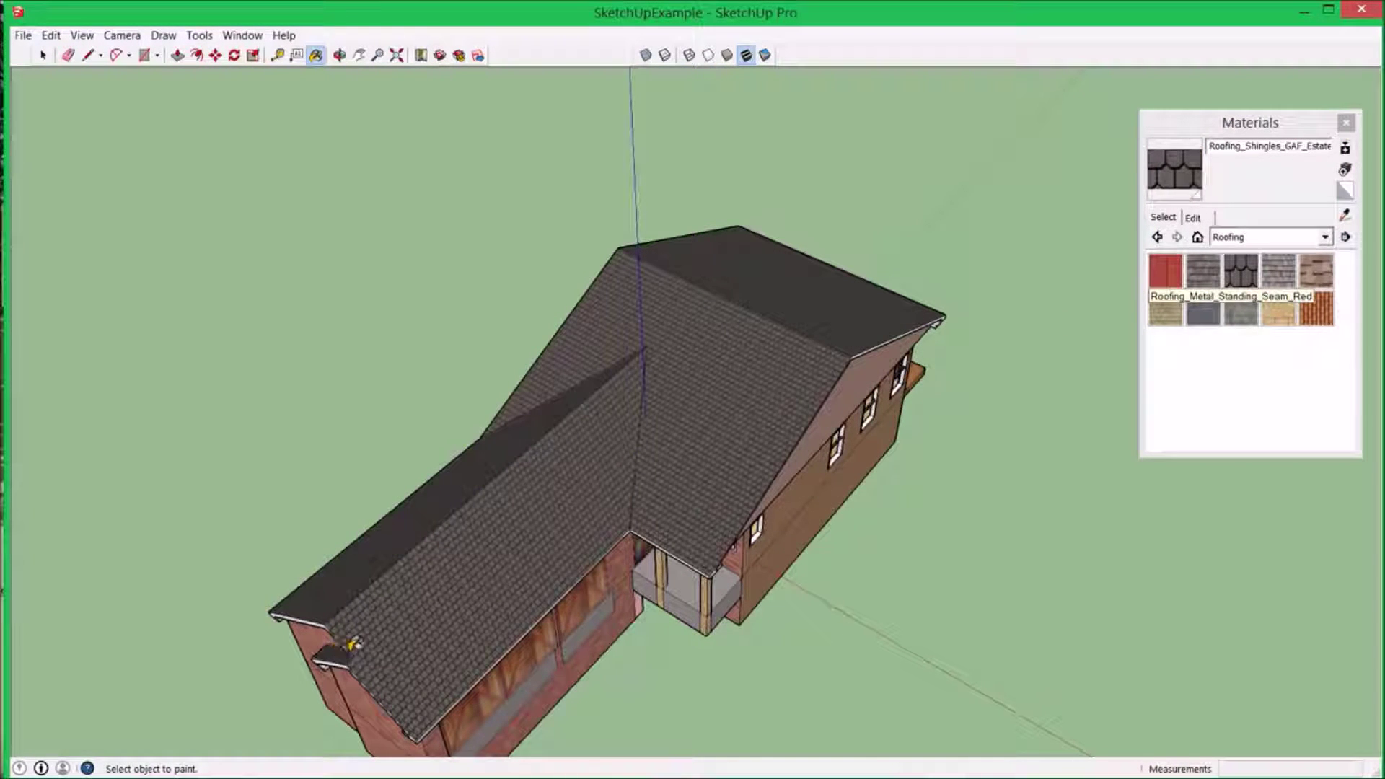
mouse_move(353, 644)
middle_mouse_down()
mouse_move(643, 161)
mouse_move(505, 303)
mouse_move(342, 427)
middle_mouse_up()
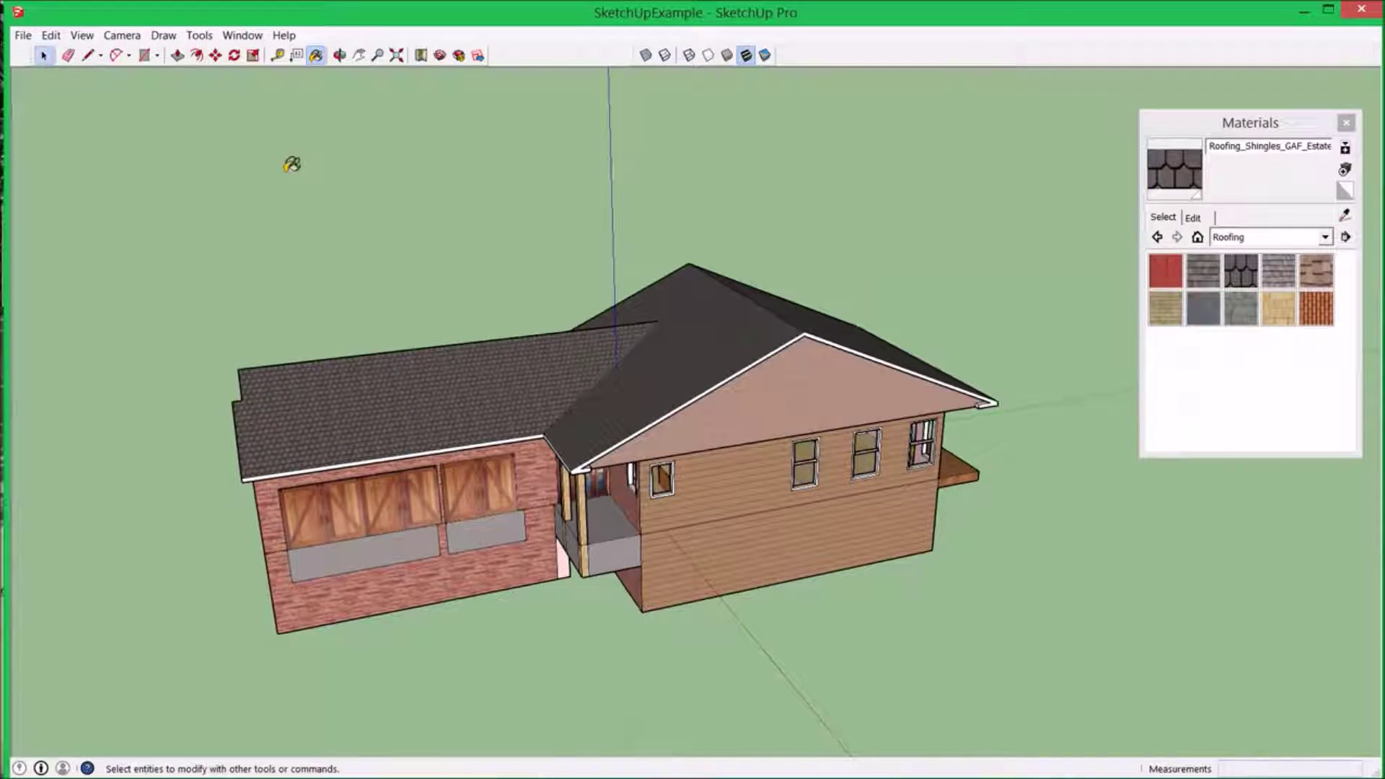
- Intersect the selected house faces with each other
right_click(706, 364)
mouse_move(785, 523)
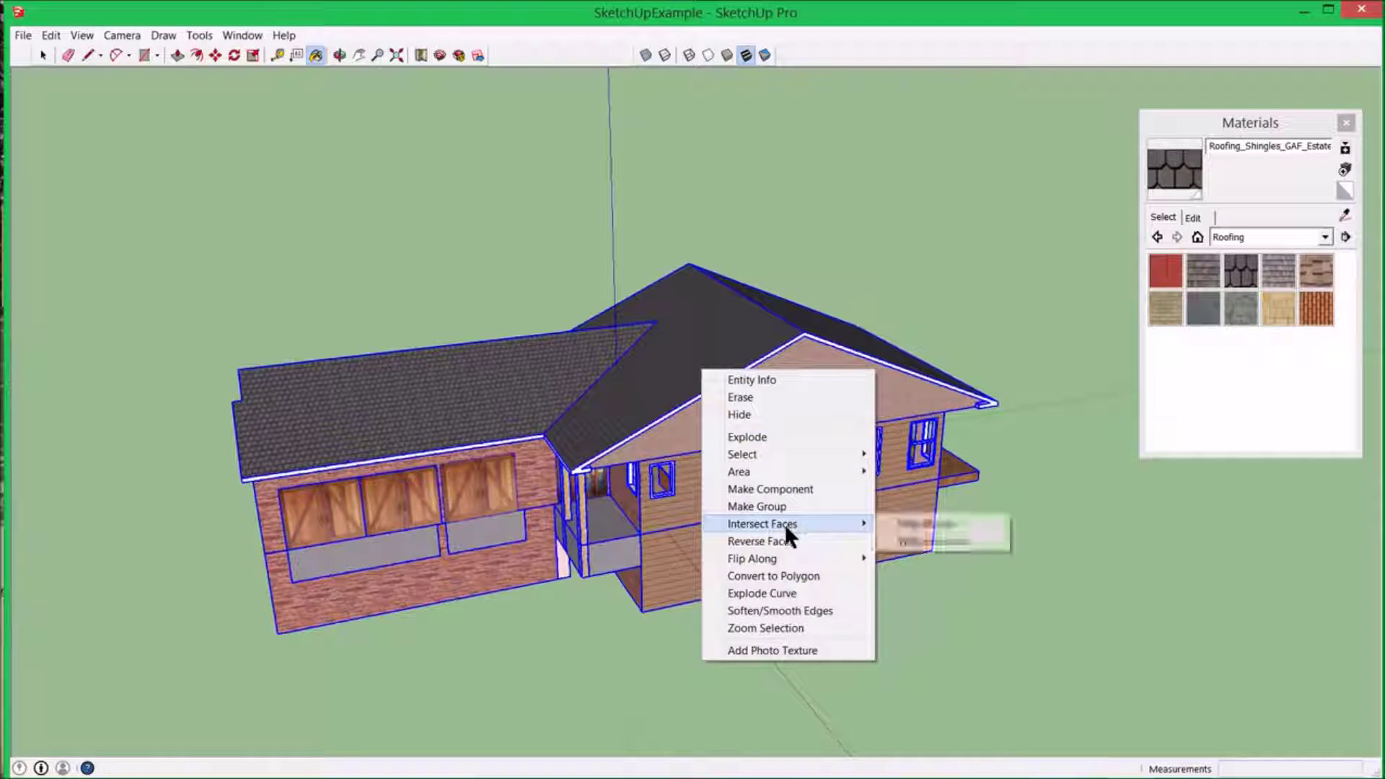
left_click(910, 541)
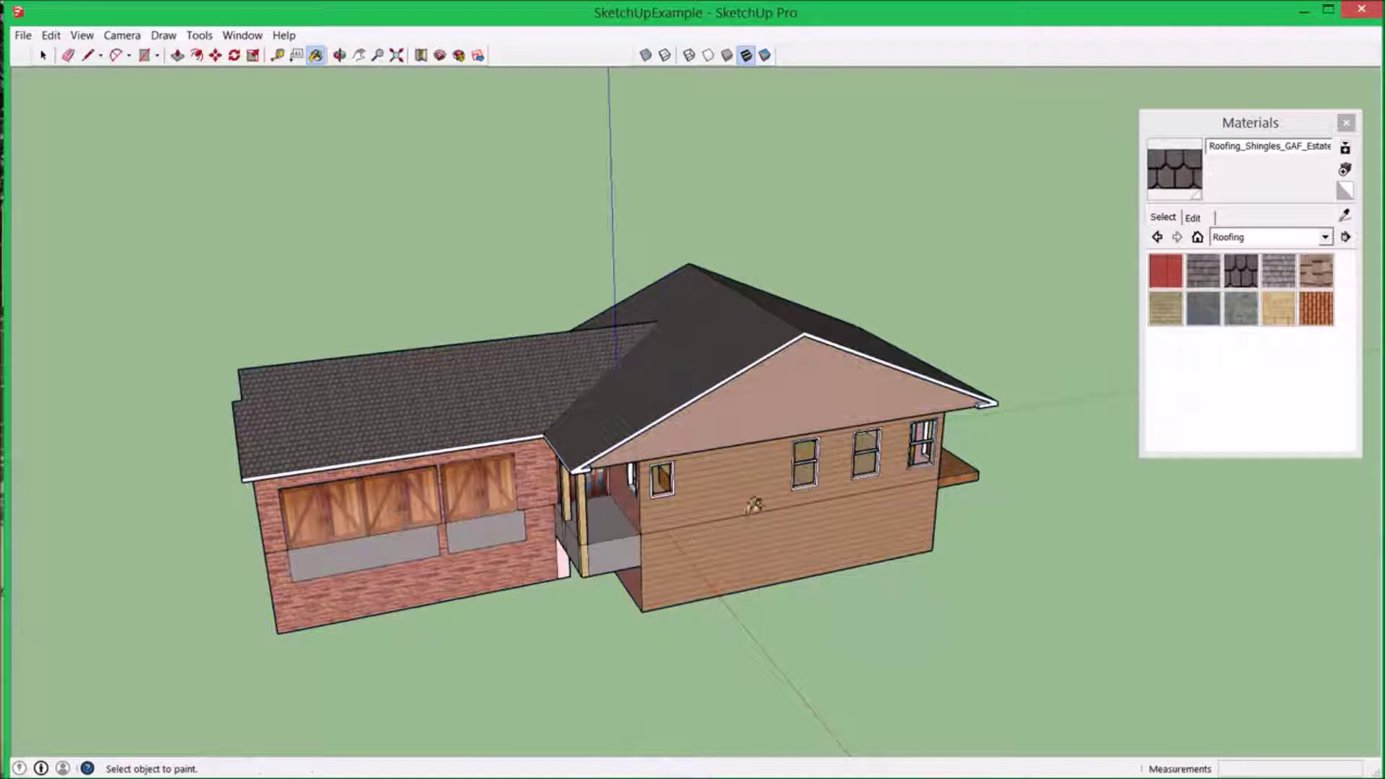
mouse_move(782, 525)
middle_mouse_down()
mouse_move(438, 318)
mouse_move(442, 241)
mouse_move(822, 537)
mouse_move(766, 472)
middle_mouse_up()
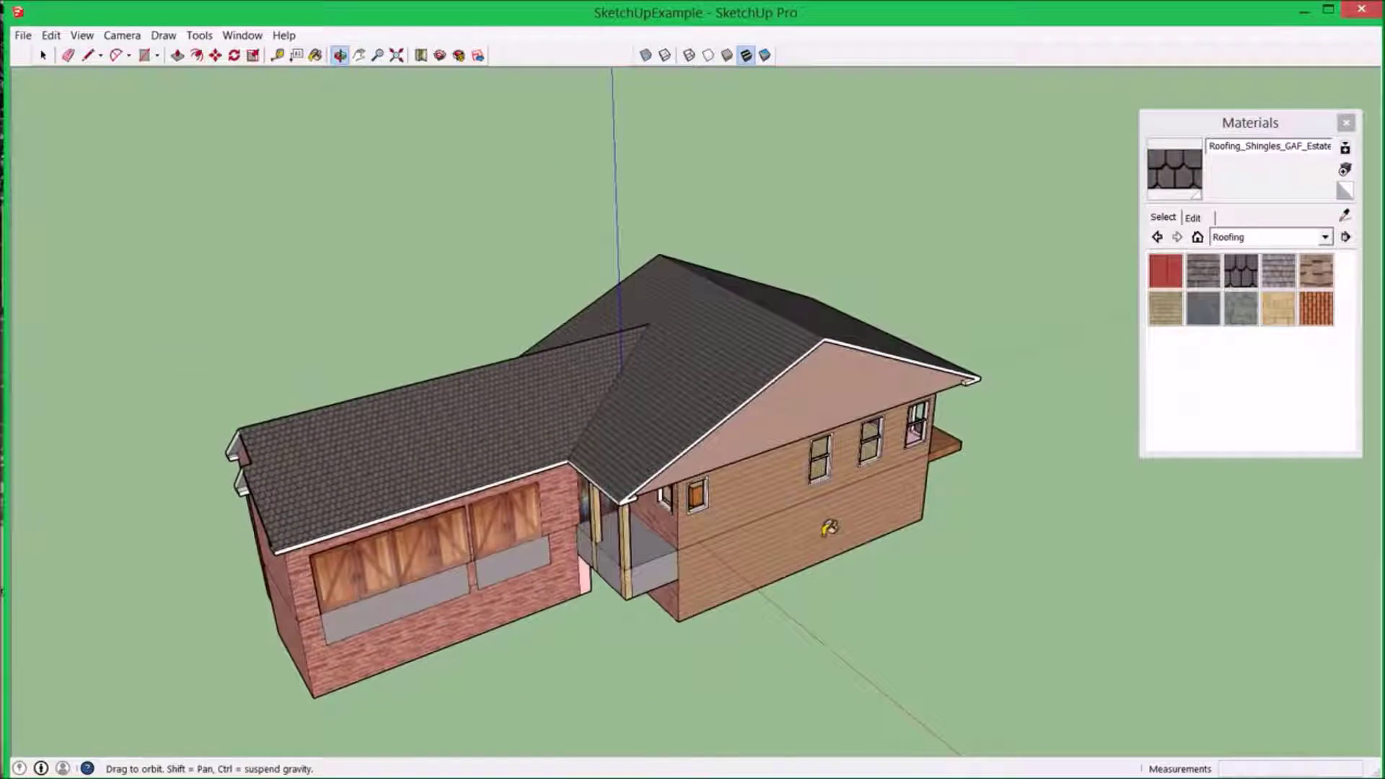
- Select the entire house and make it a single group
key("ctrl+a")
right_click(730, 403)
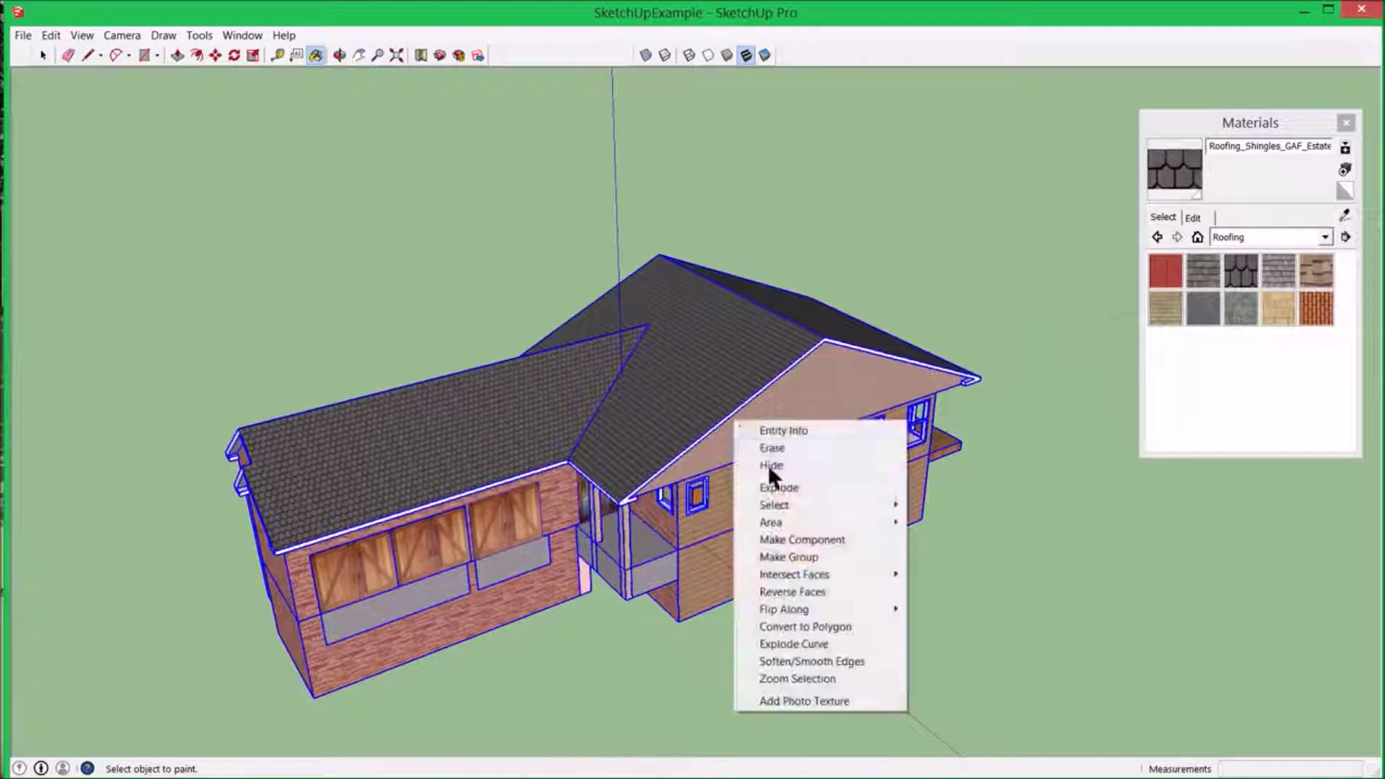
left_click(791, 557)
mouse_move(792, 557)
middle_mouse_down()
mouse_move(909, 364)
mouse_move(983, 534)
mouse_move(964, 594)
mouse_move(204, 266)
mouse_move(123, 318)
mouse_move(718, 703)
mouse_move(884, 436)
mouse_move(890, 541)
middle_mouse_up()
- Use Save As to store the grouped house as SketchUpGL_PatioHome
key("b")
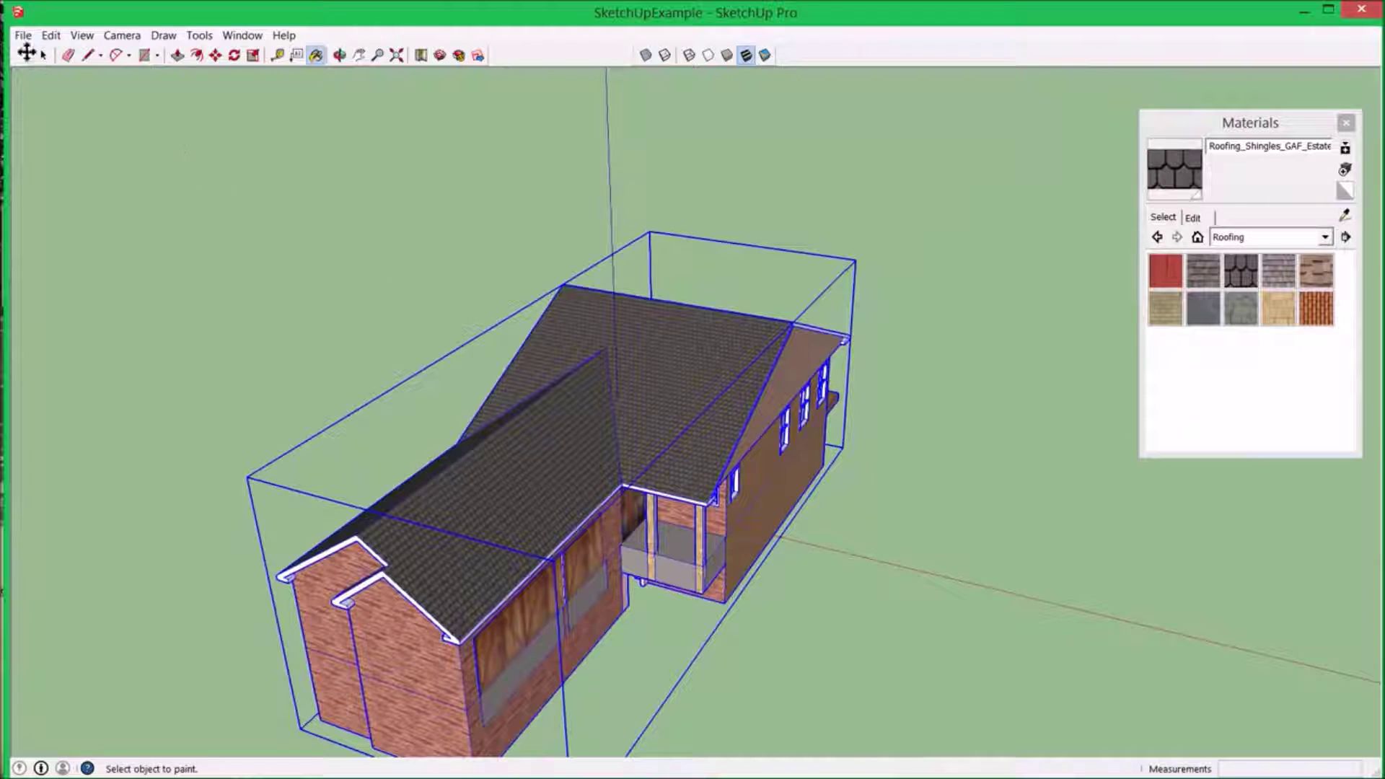
left_click(24, 38)
left_click(36, 106)
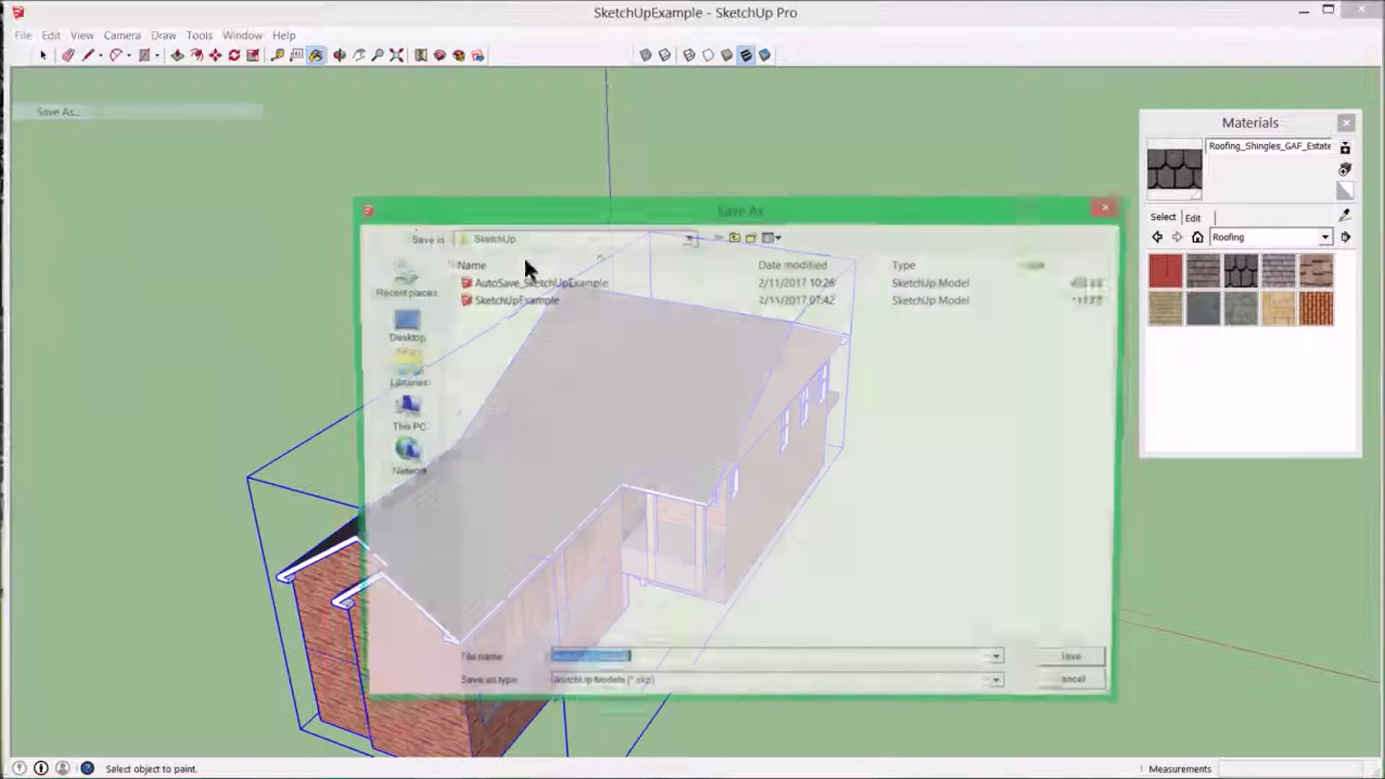
type("SketchUpG")
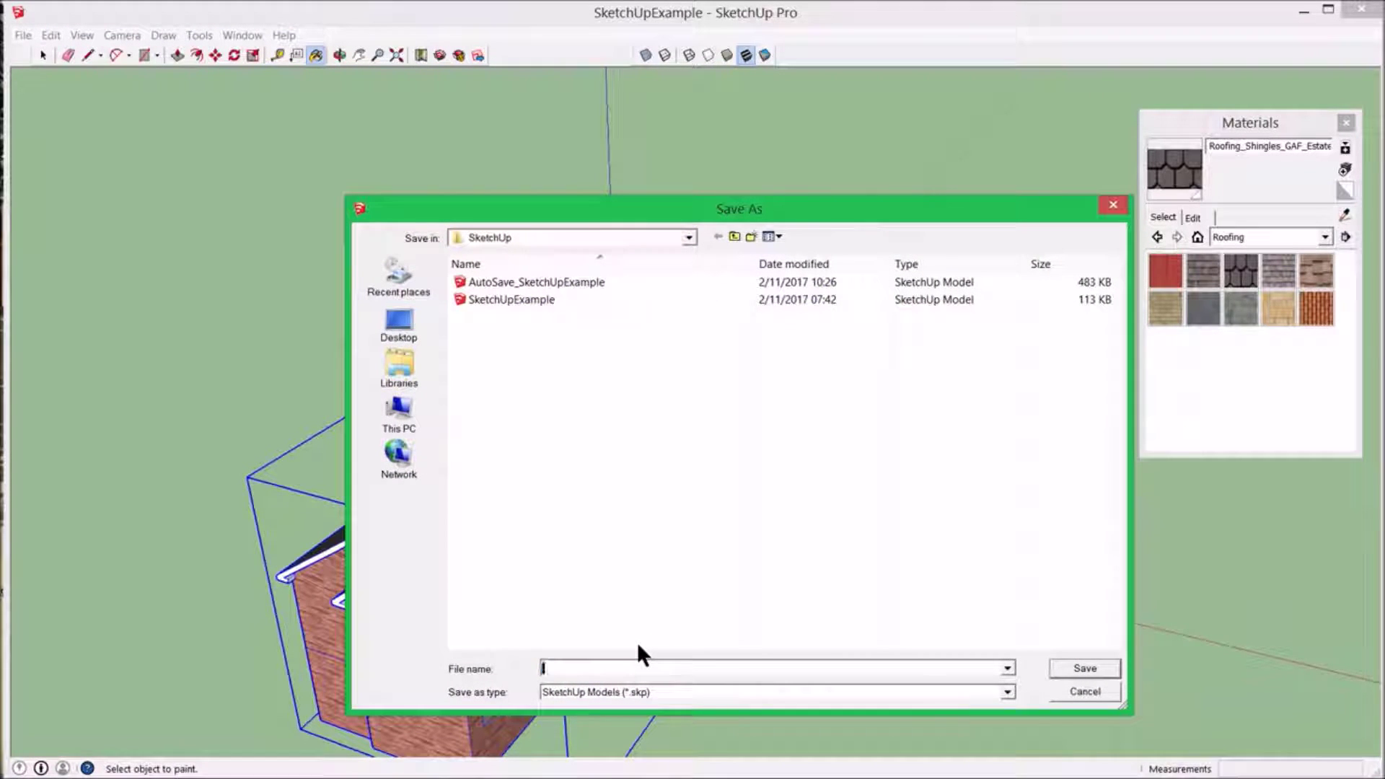
type("L_PatioHome")
key("Return")
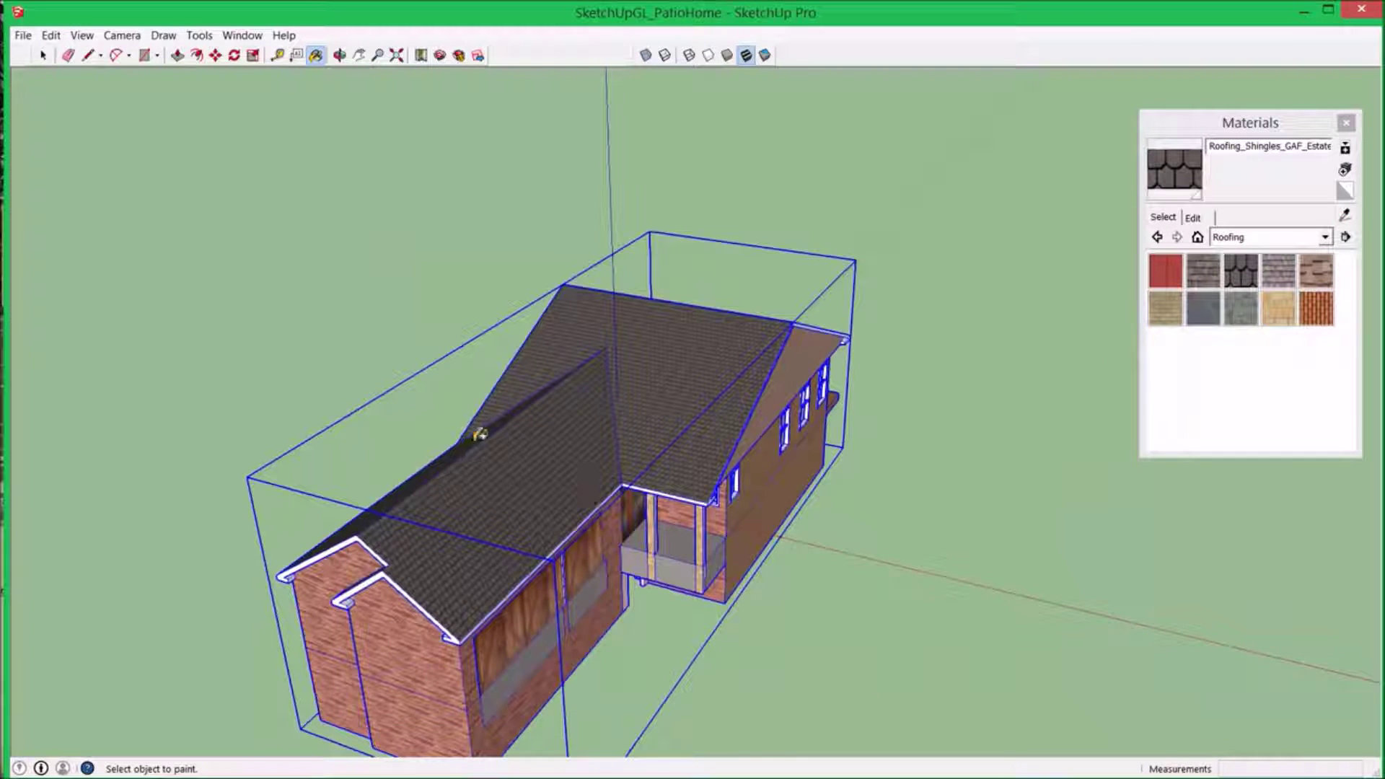
- Flip the house group along its red axis
right_click(545, 452)
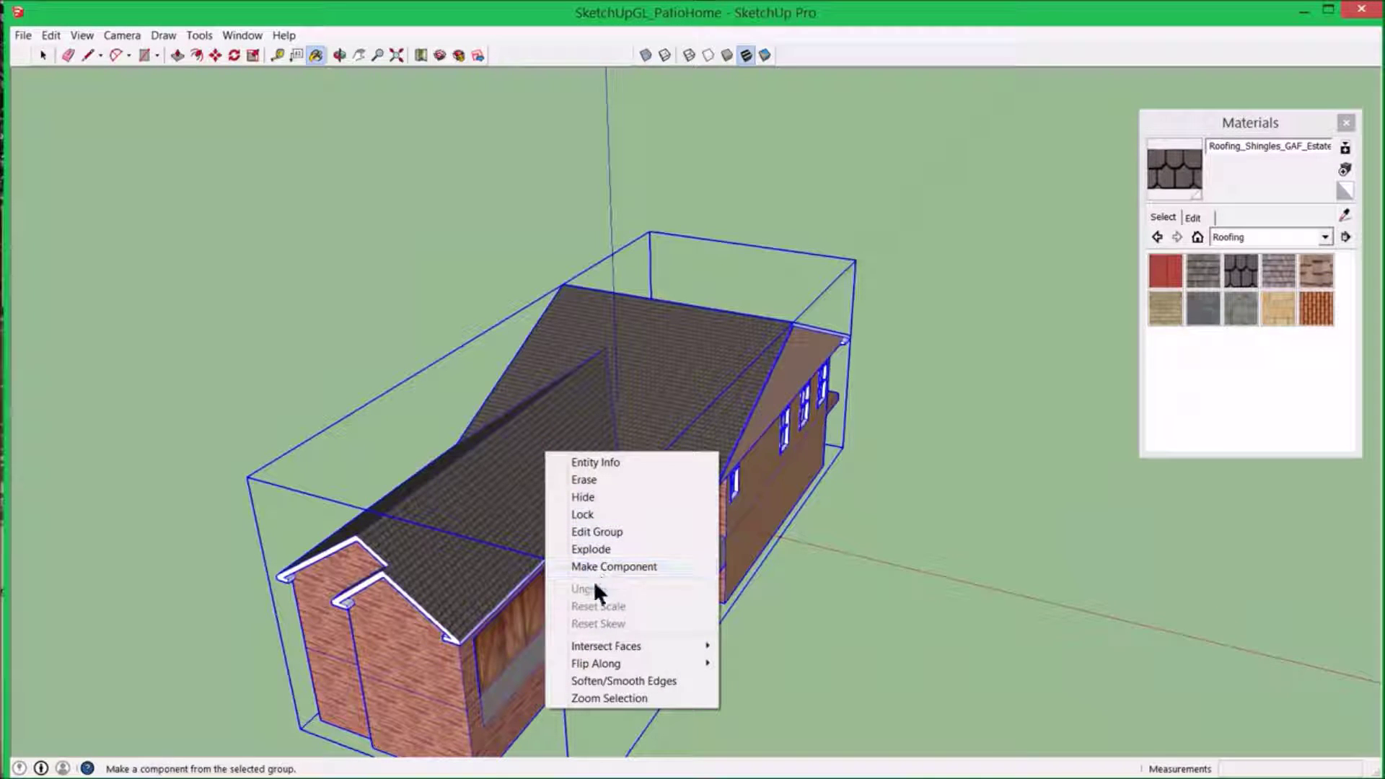
mouse_move(598, 662)
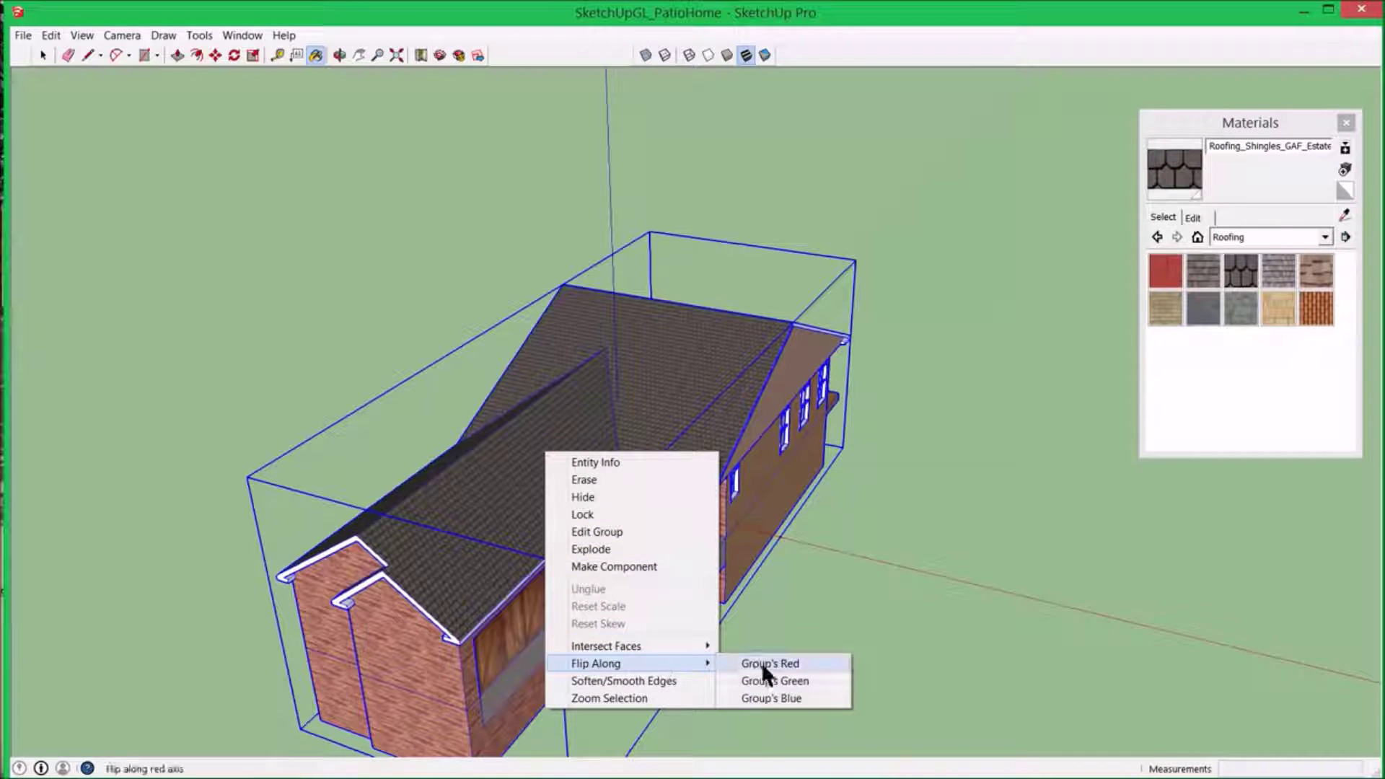
left_click(760, 662)
middle_click_drag(766, 653, 791, 530)
- Explode the mirrored group, intersect its faces, then select all and regroup it
right_click(686, 412)
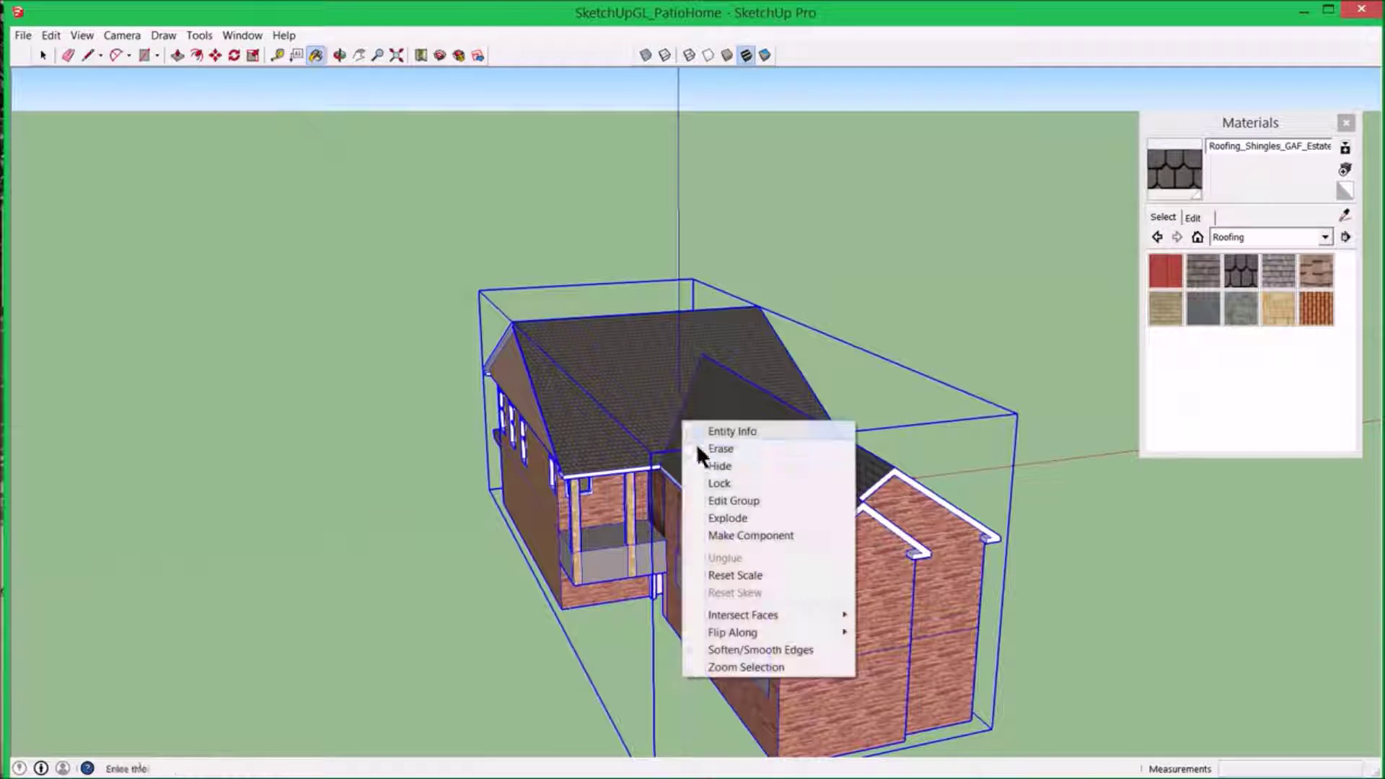
left_click(712, 519)
right_click(646, 383)
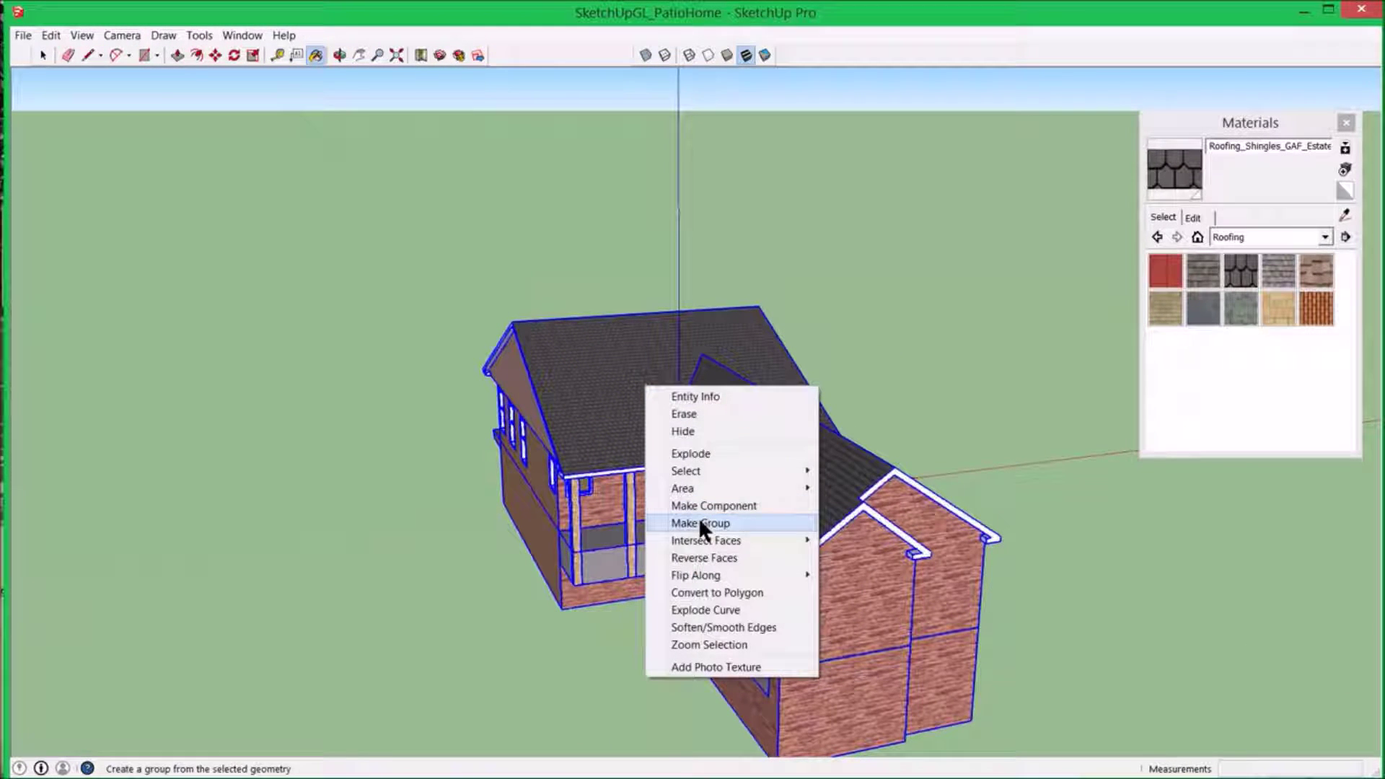
mouse_move(734, 543)
left_click(845, 552)
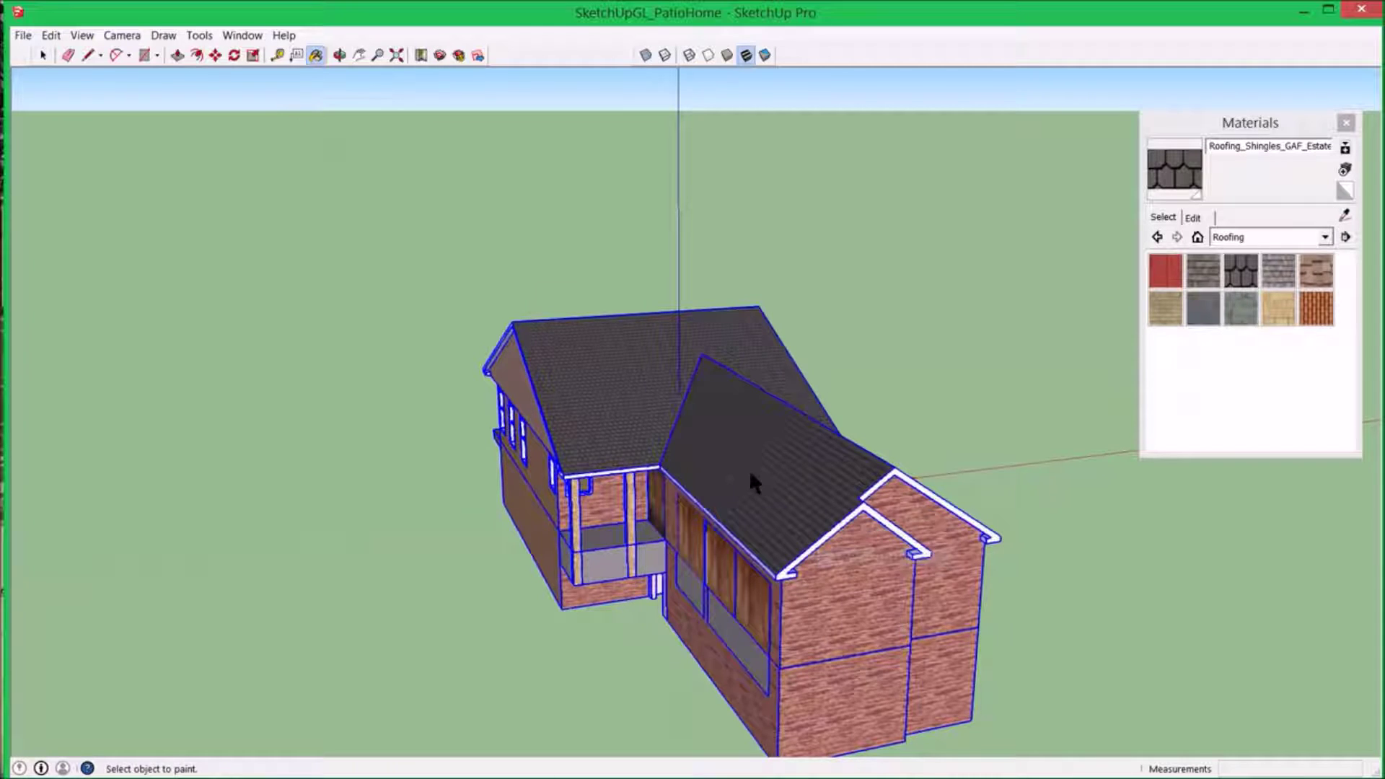
key("ctrl+a")
right_click(711, 426)
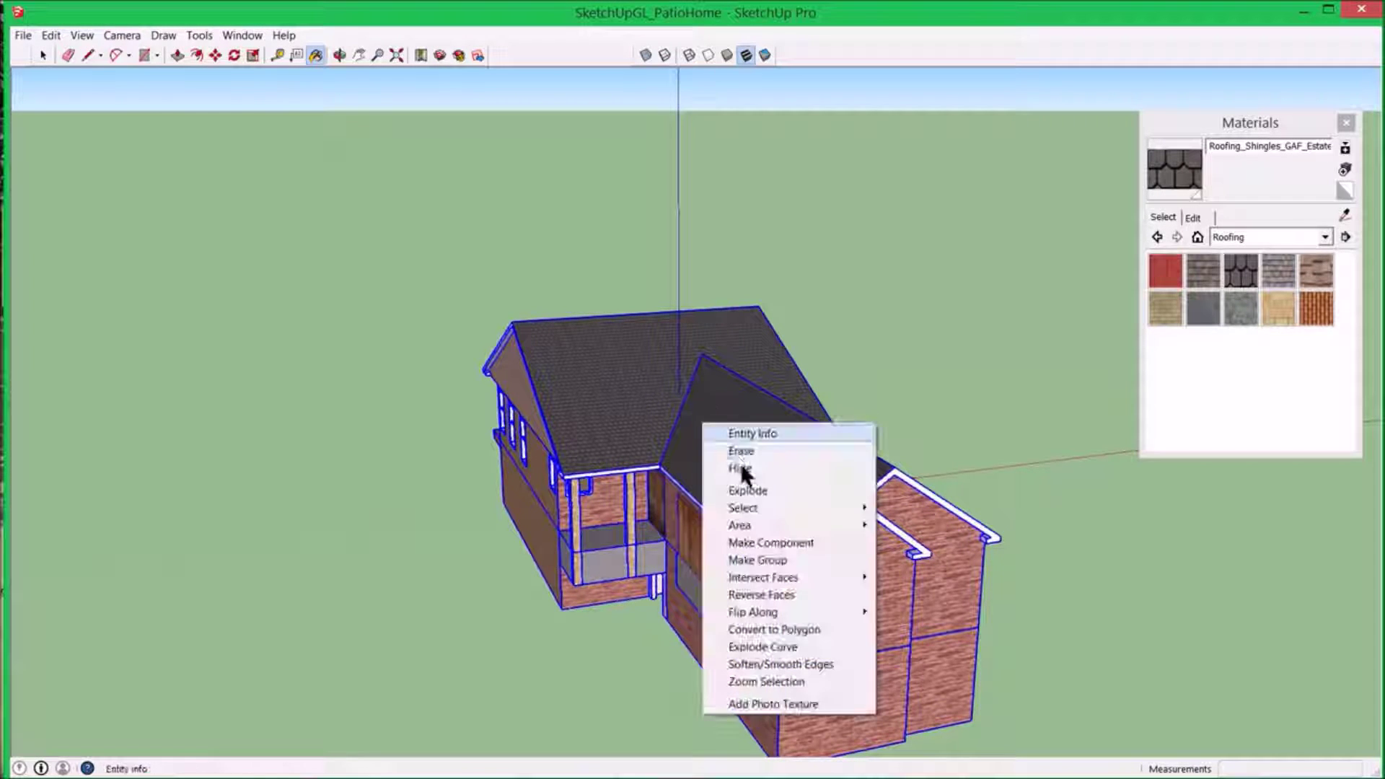
left_click(761, 560)
- Save a copy as SketchUpGR_PatioHome by changing GL to GR in the file name
left_click(23, 35)
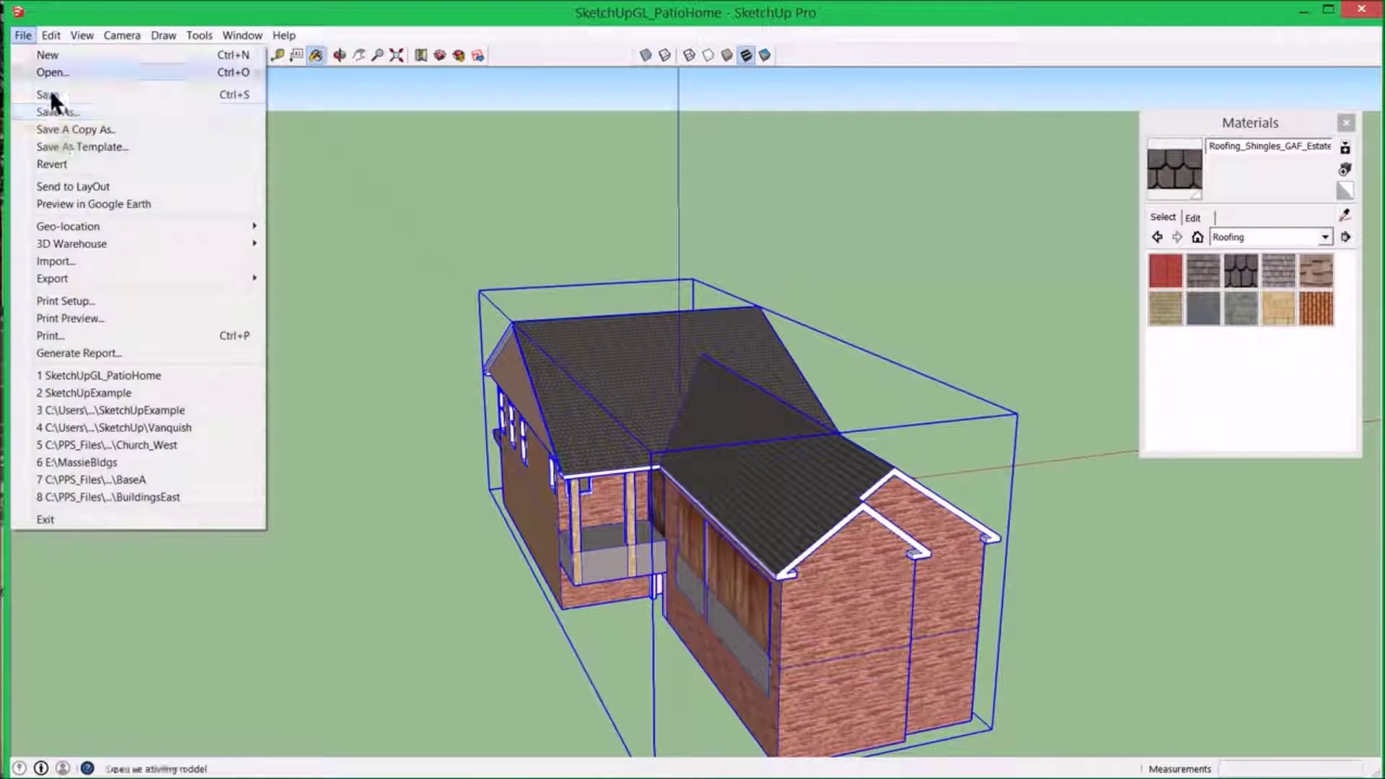
left_click(58, 111)
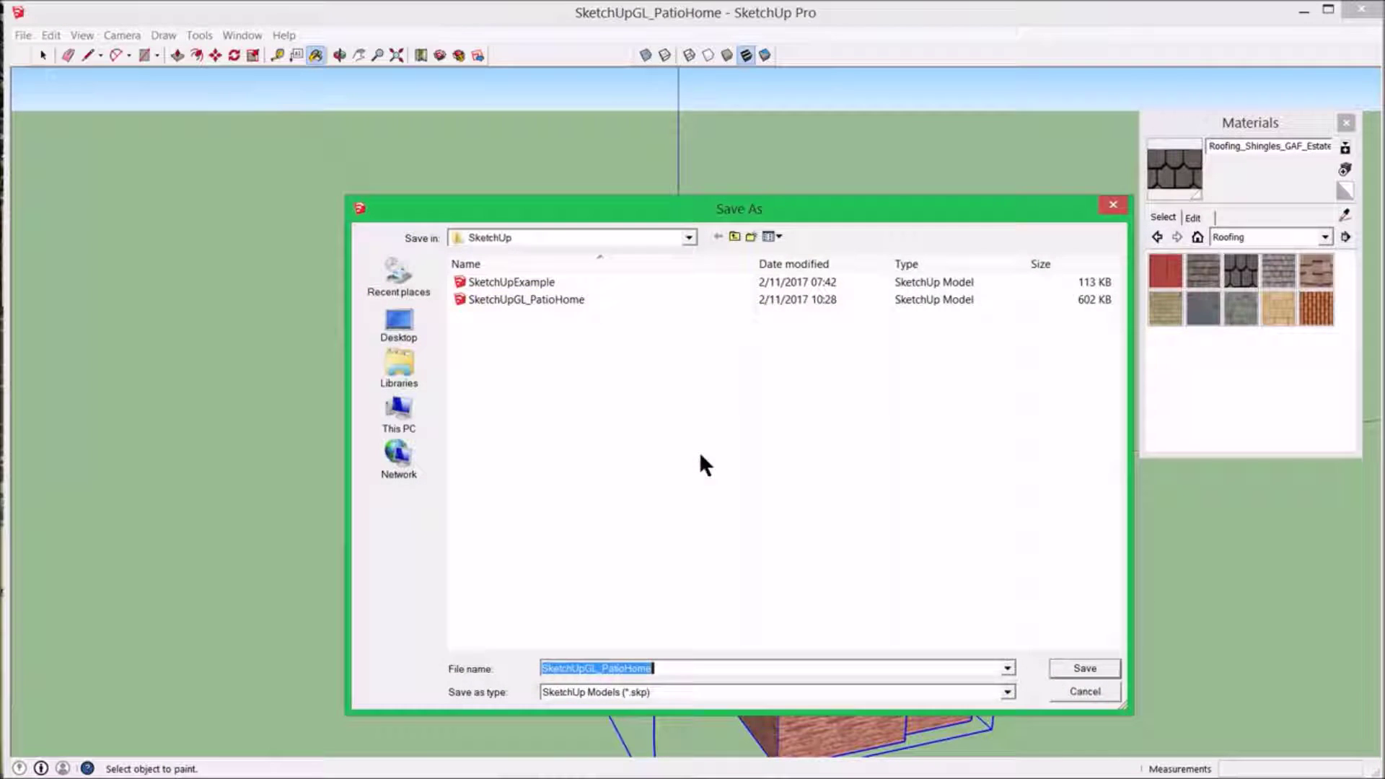
left_click(526, 298)
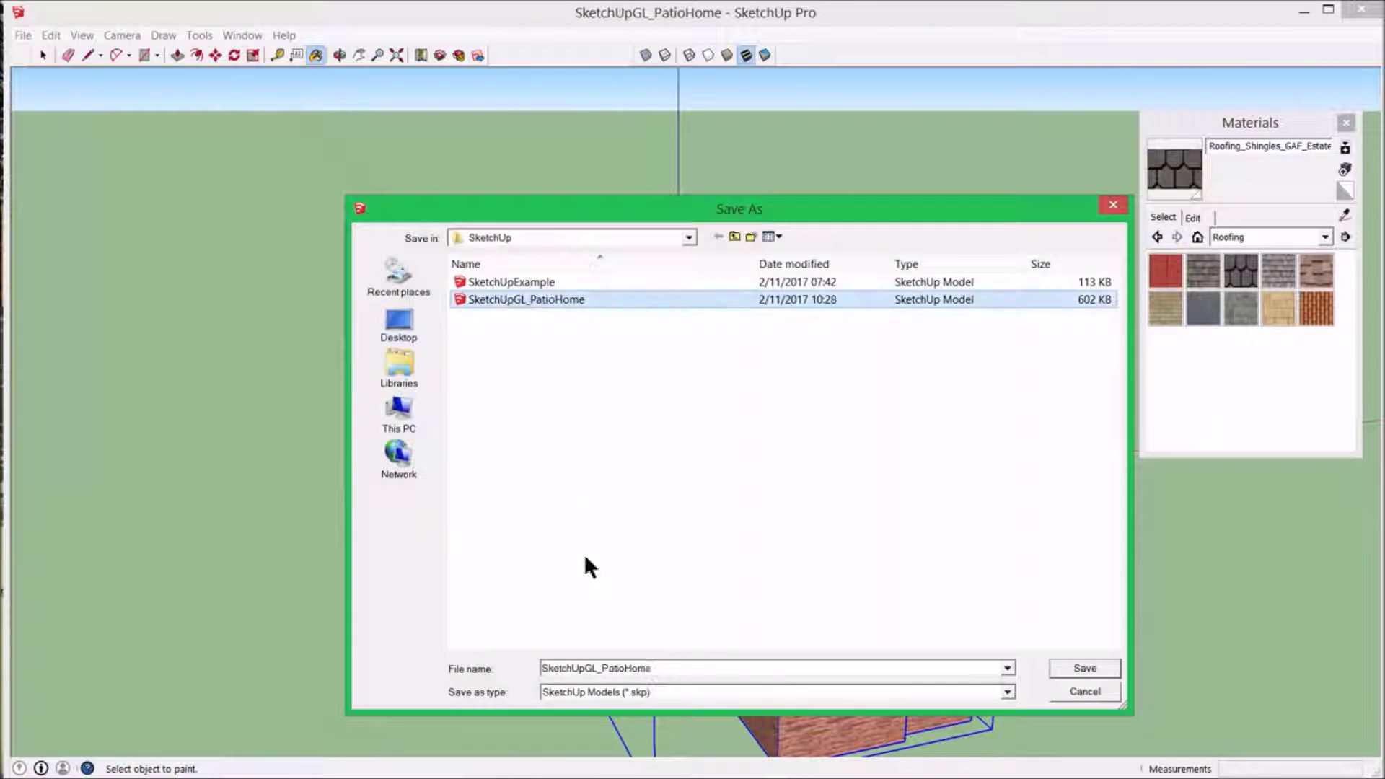
double_click(590, 668)
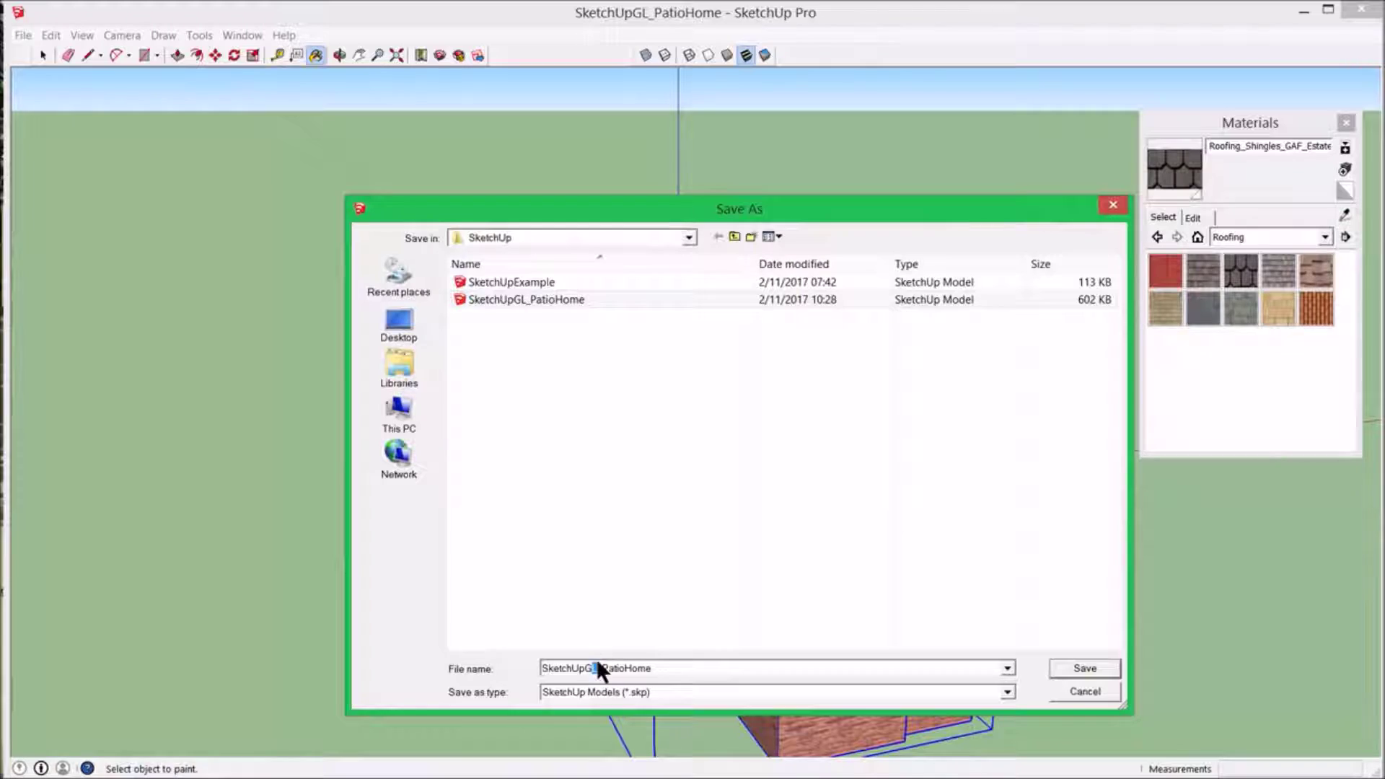
key("BackSpace")
type("R")
key("Return")
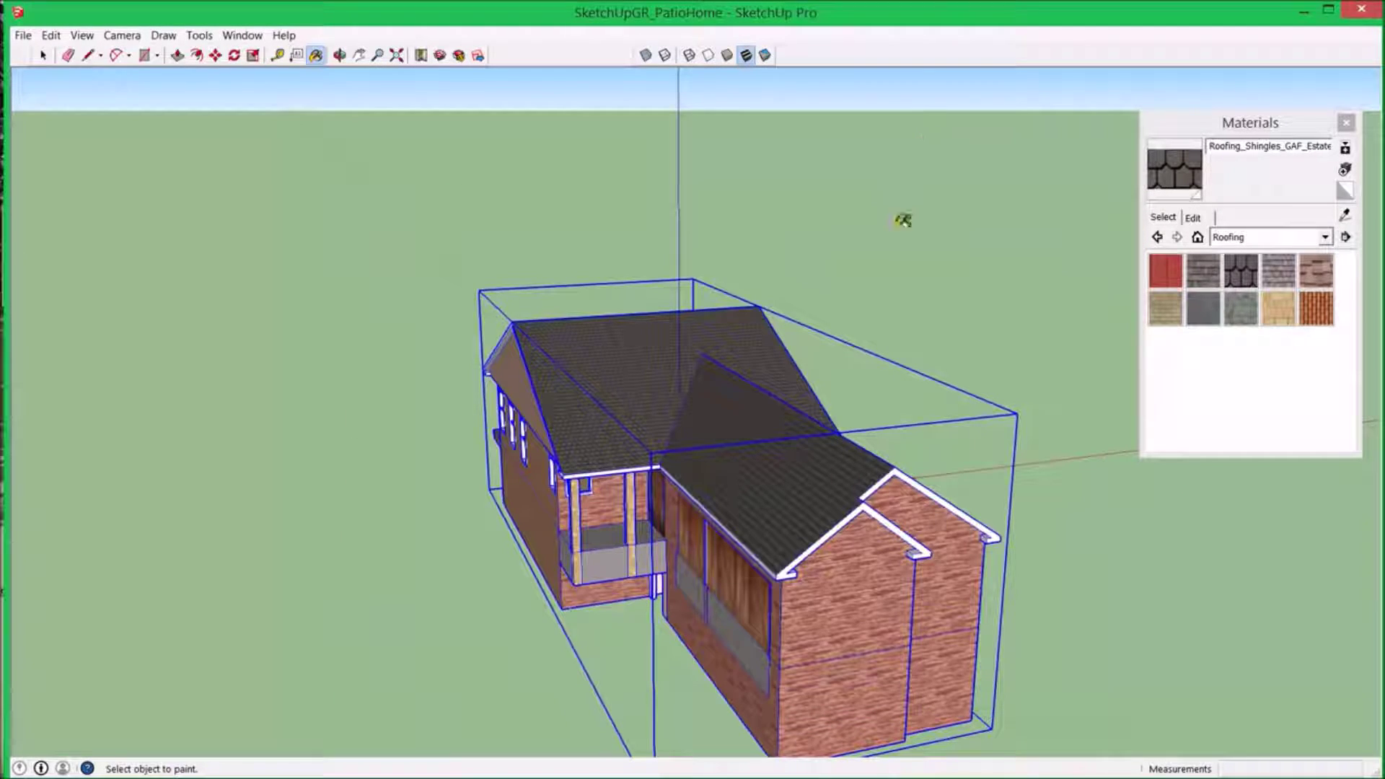
mouse_move(902, 216)
middle_mouse_down()
mouse_move(370, 222)
mouse_move(407, 281)
mouse_move(739, 577)
mouse_move(918, 347)
mouse_move(815, 404)
middle_mouse_up()
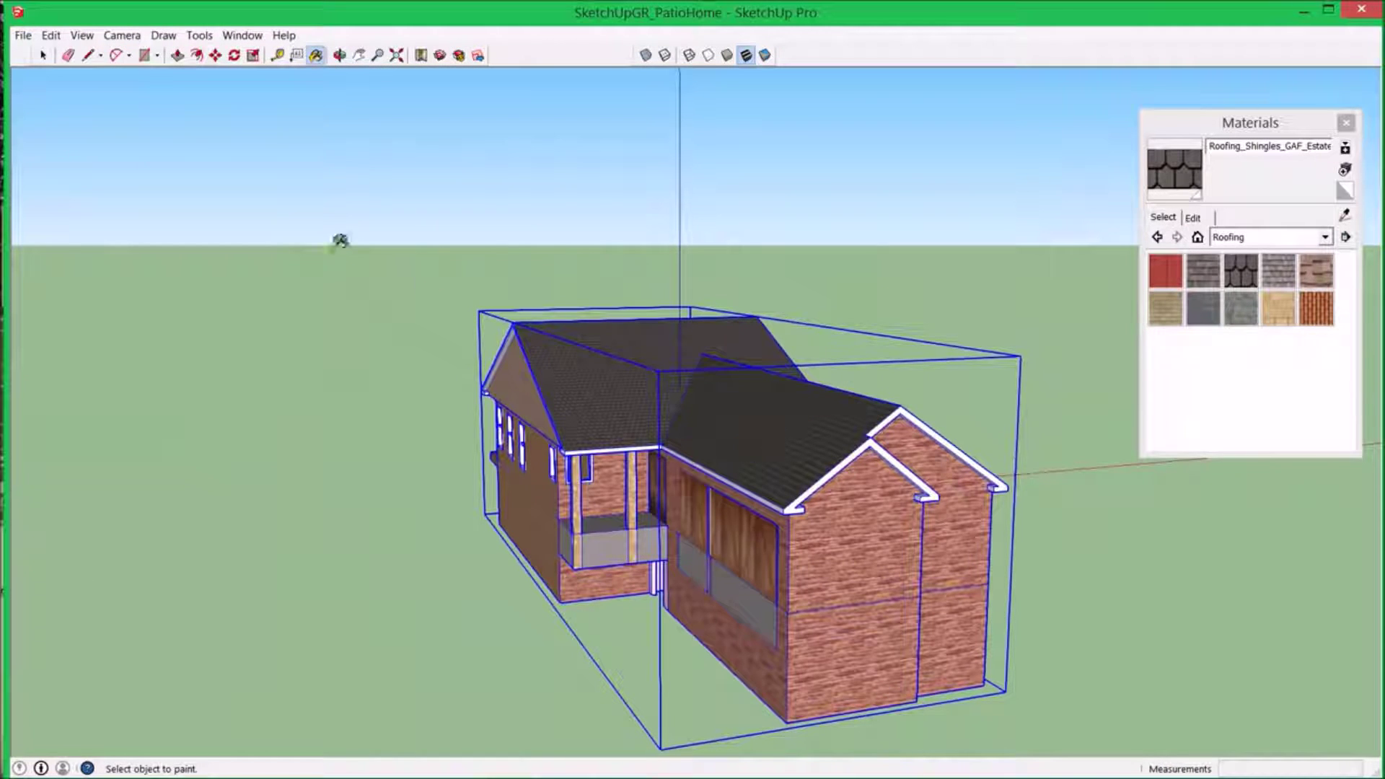
left_click(24, 38)
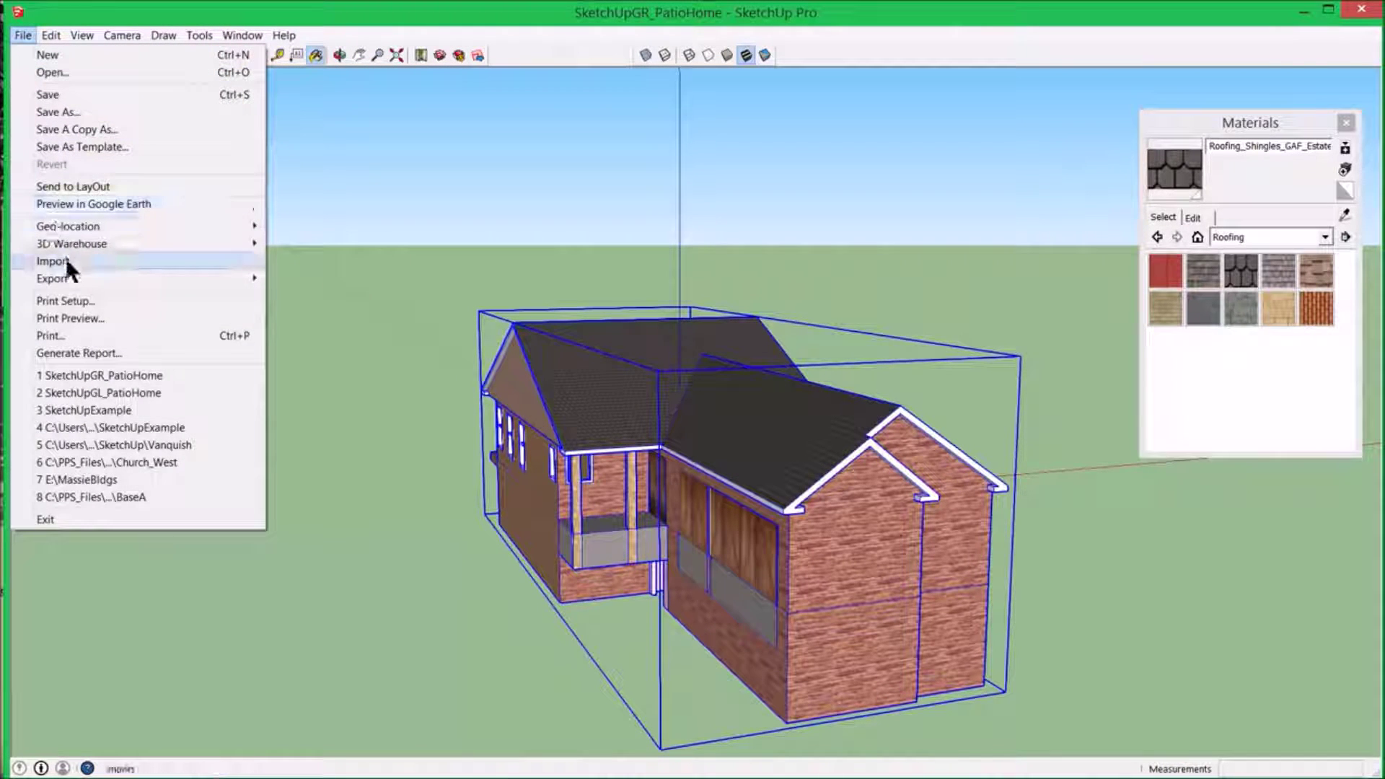
- Export the mirrored house as a COLLADA .dae file into the Doors folder
mouse_move(248, 281)
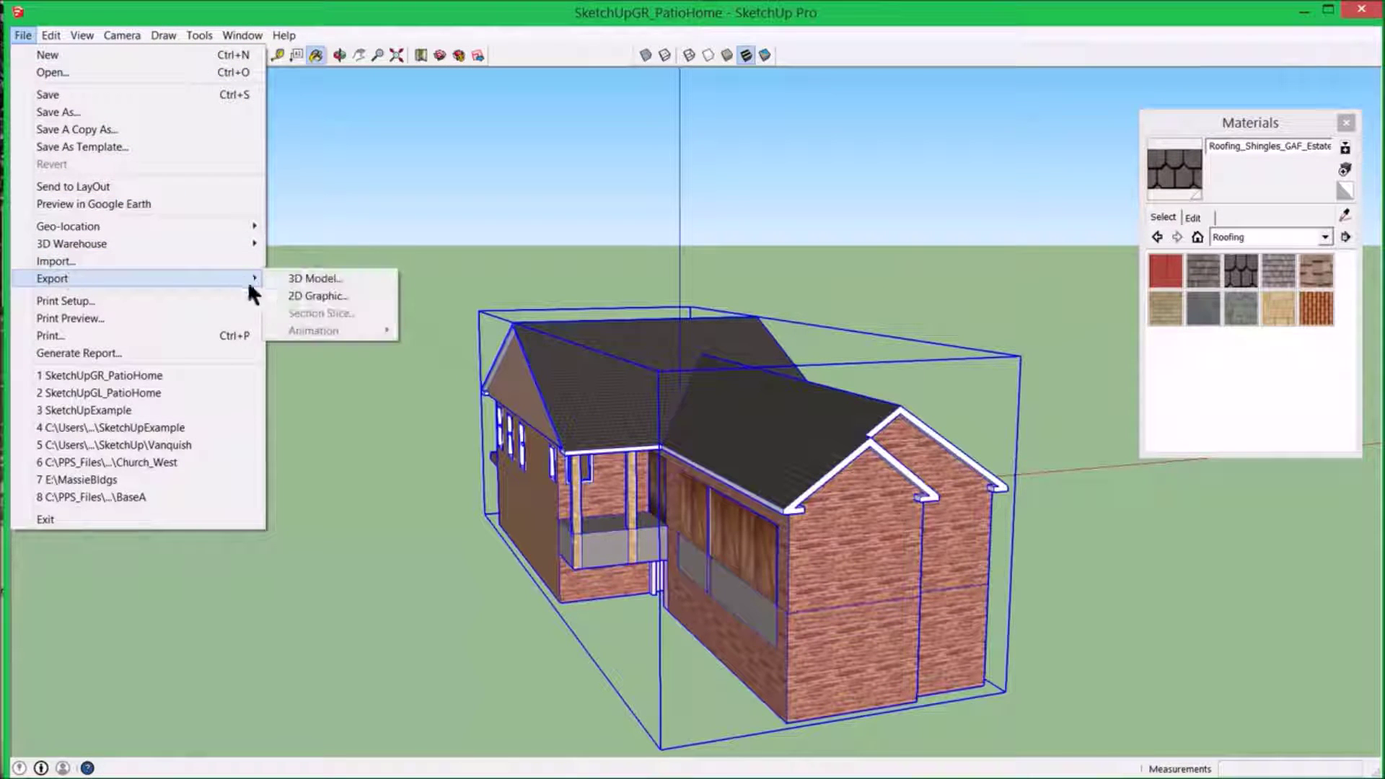
left_click(309, 278)
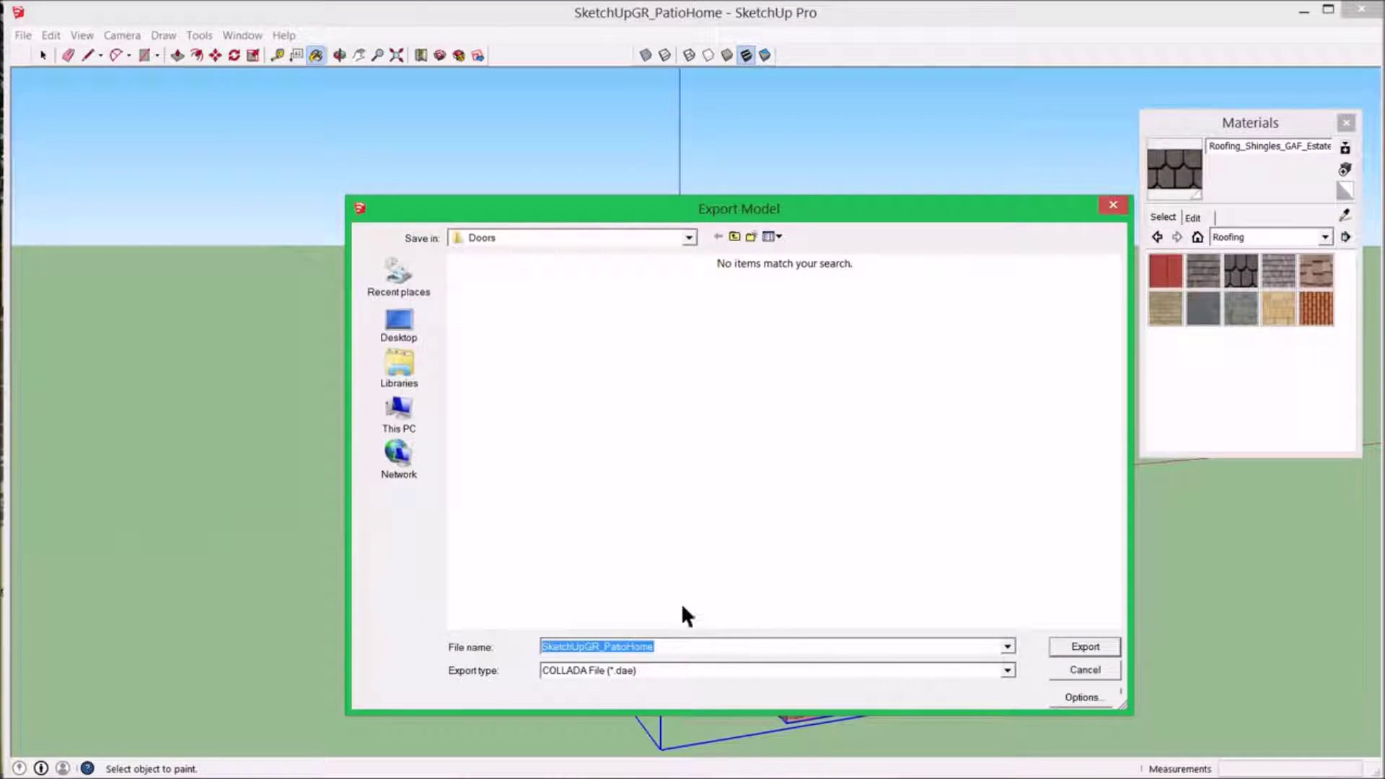
left_click(1074, 647)
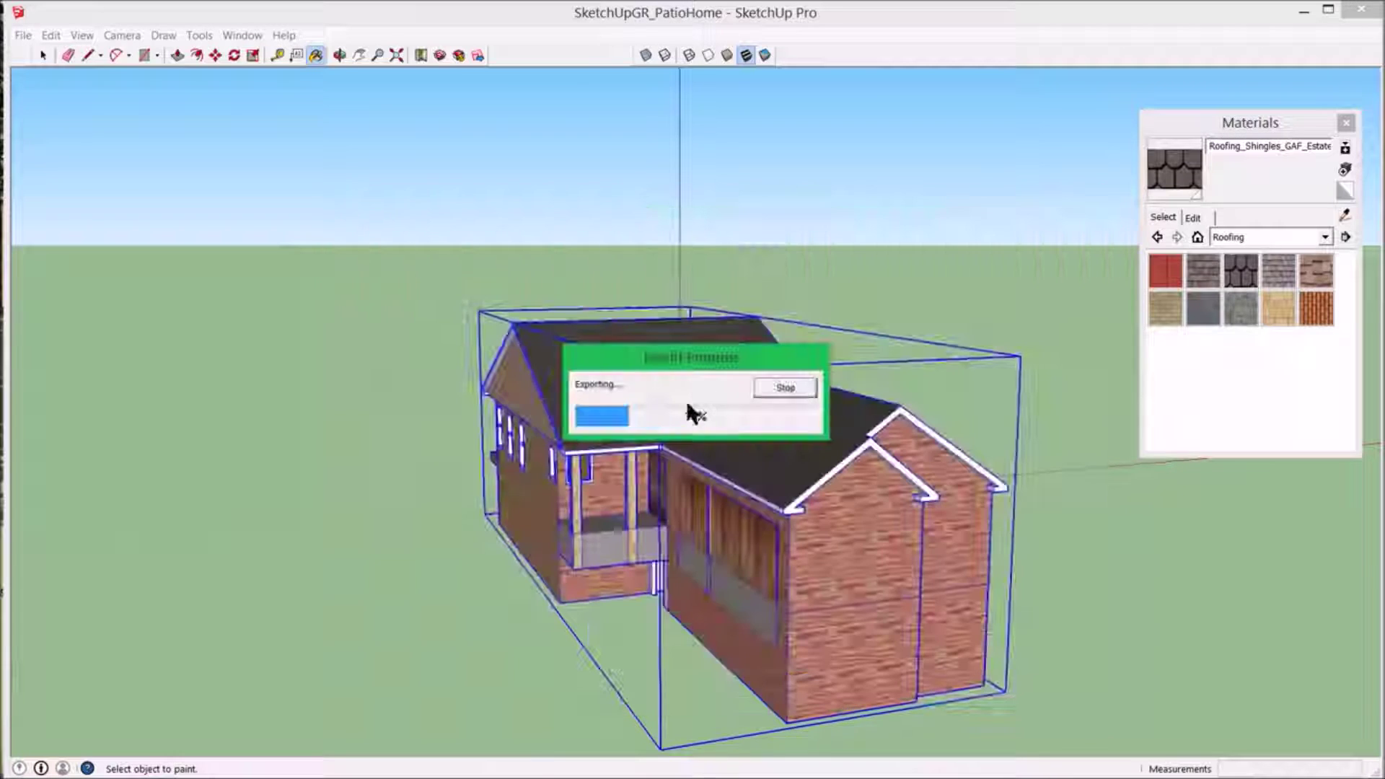
left_click(24, 35)
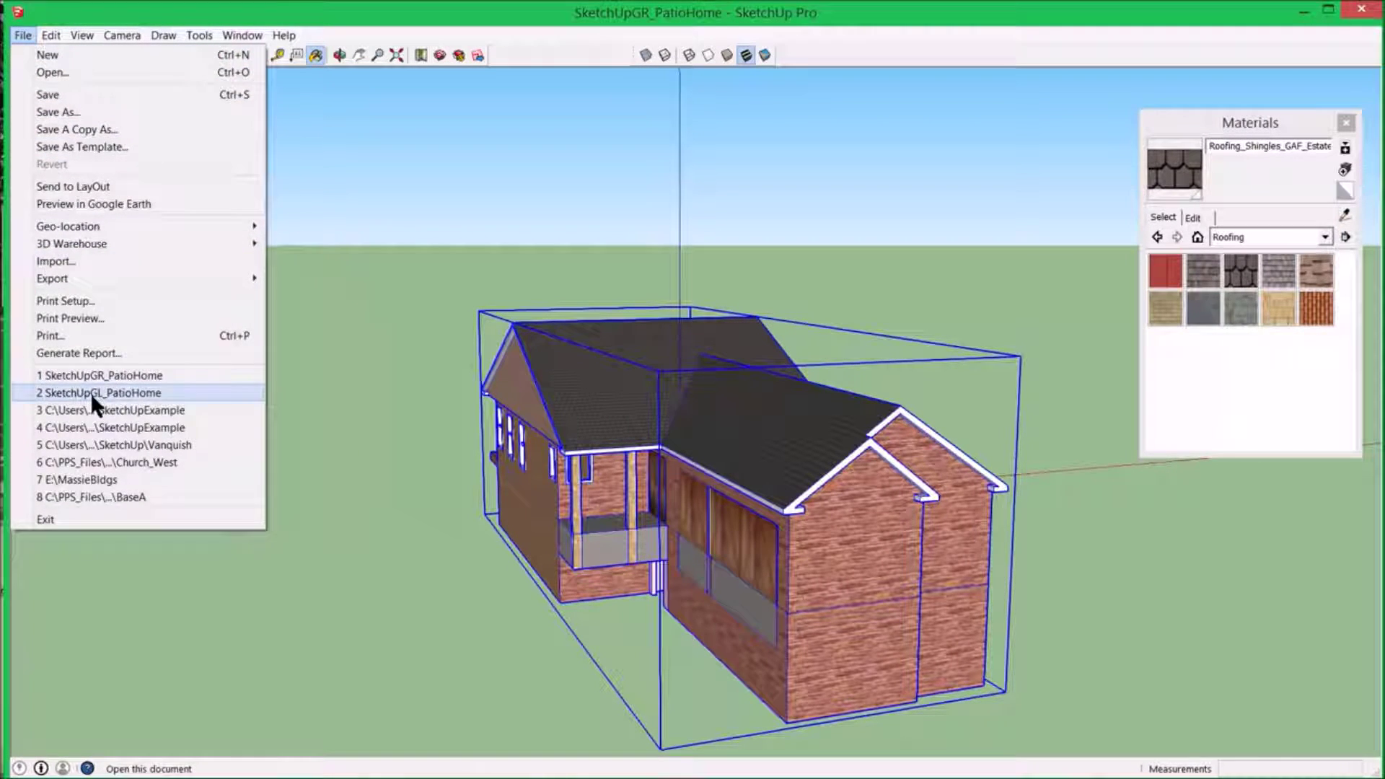
- Reopen SketchUpGL_PatioHome from recent files and export it as a COLLADA .dae to Doors
left_click(89, 393)
left_click(23, 36)
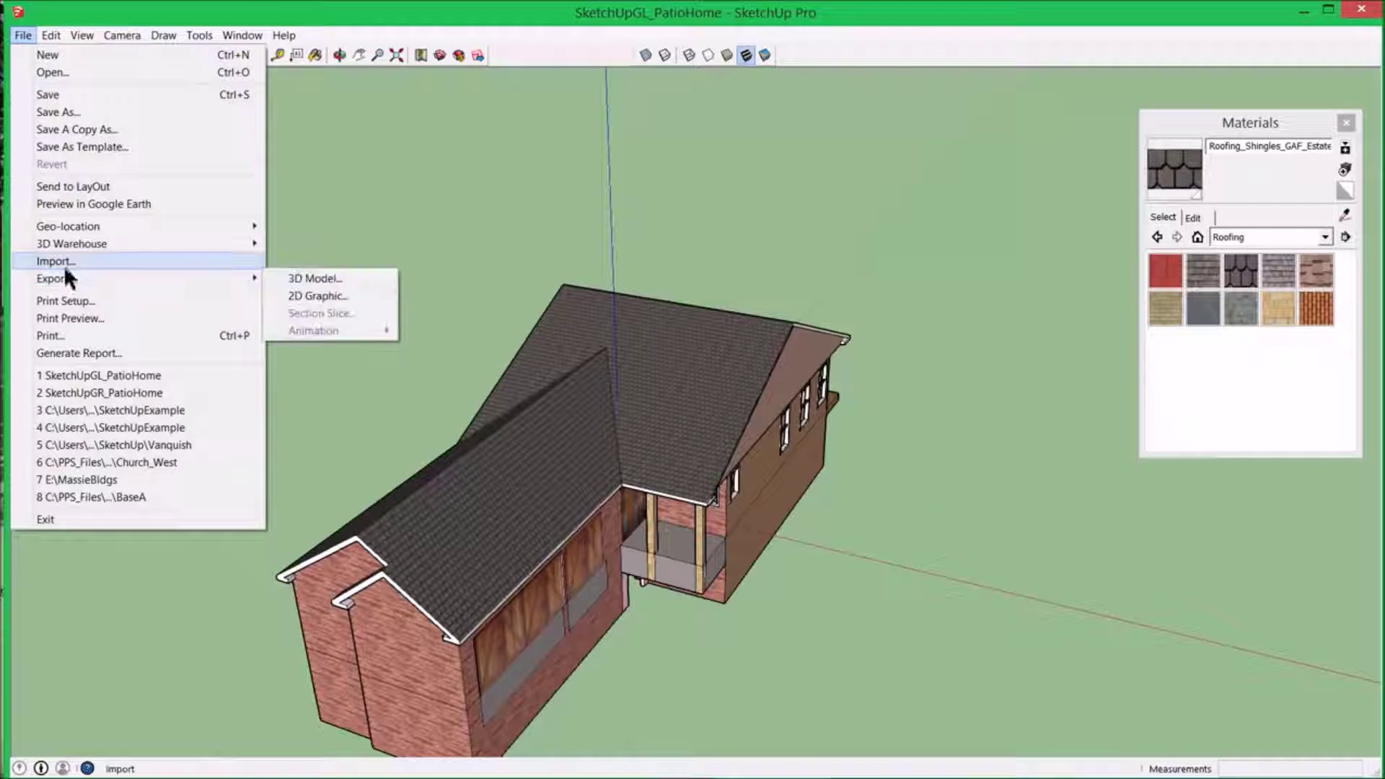
left_click(314, 279)
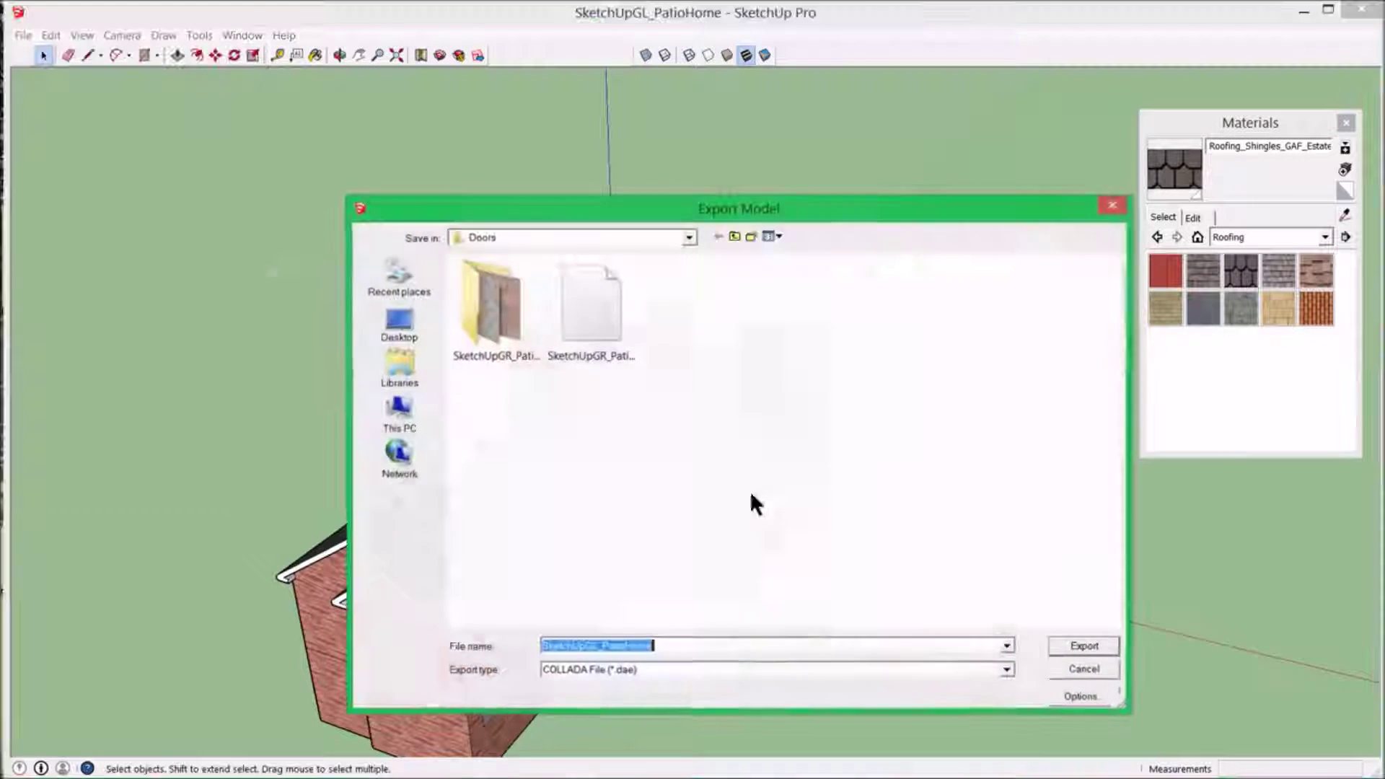
left_click(1055, 643)
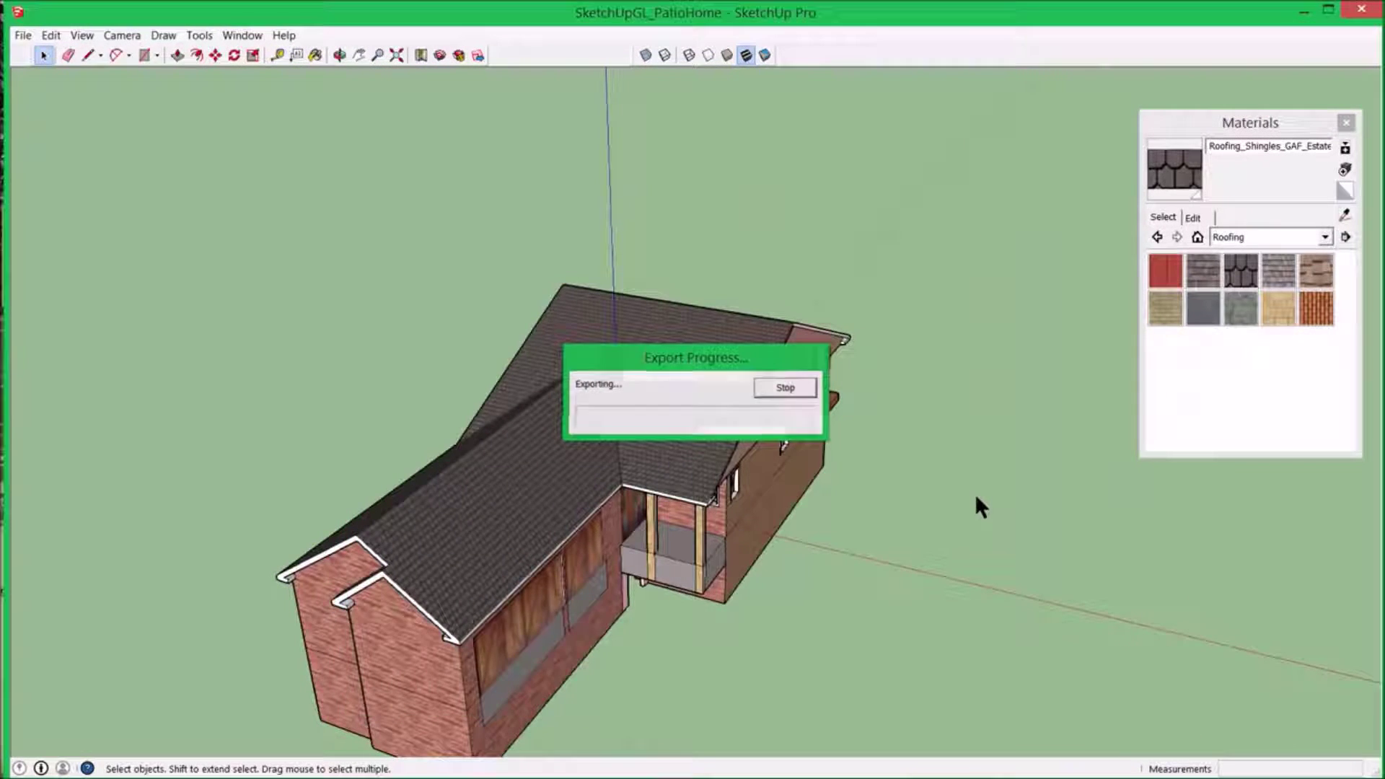
middle_click_drag(974, 493, 901, 440)
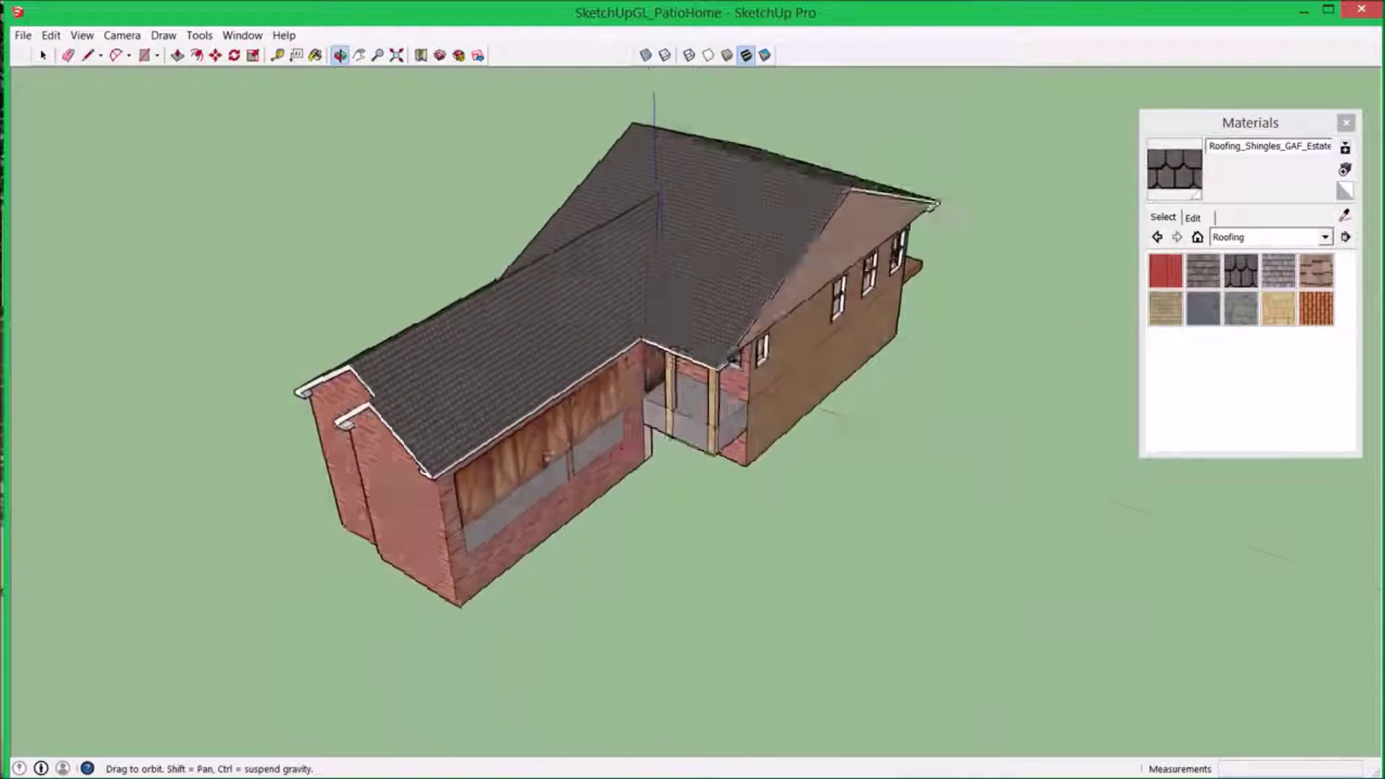
middle_click_drag(258, 318, 408, 314)
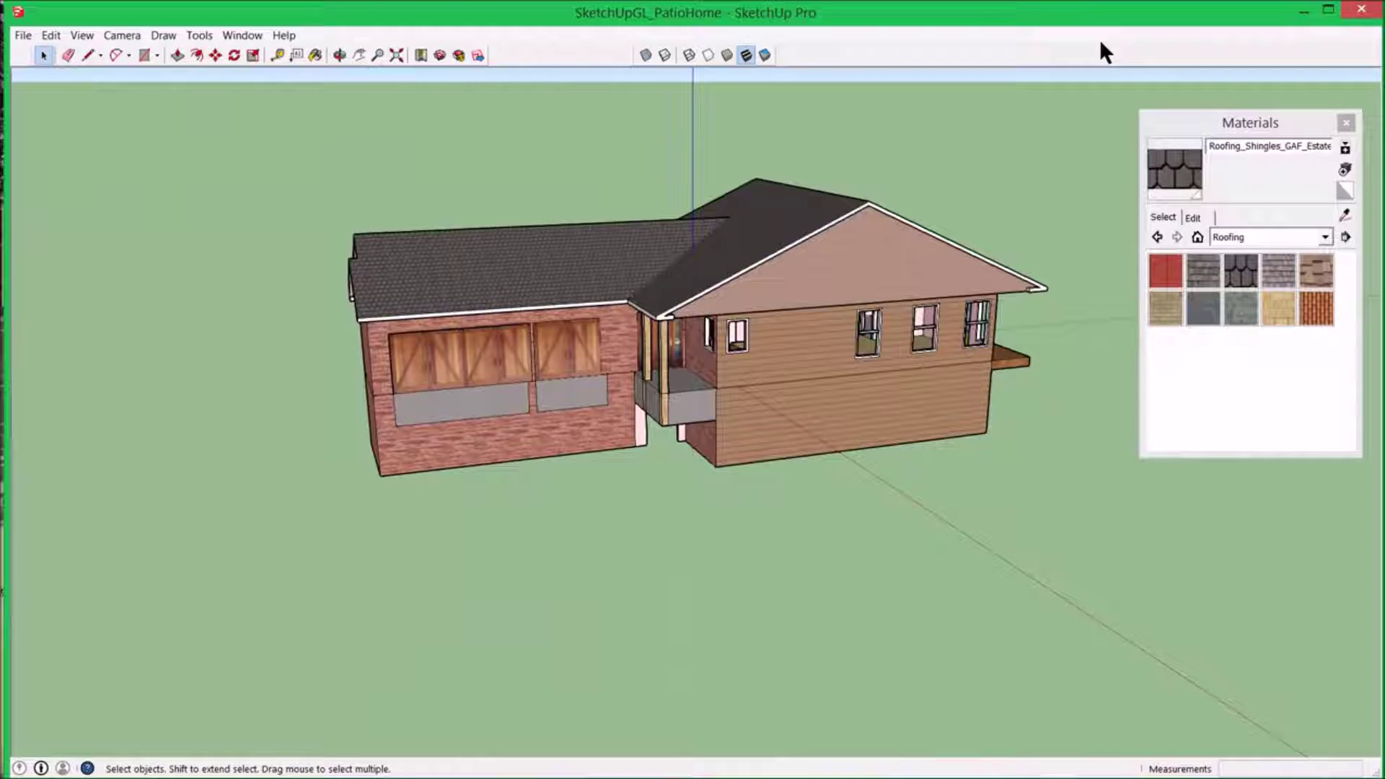